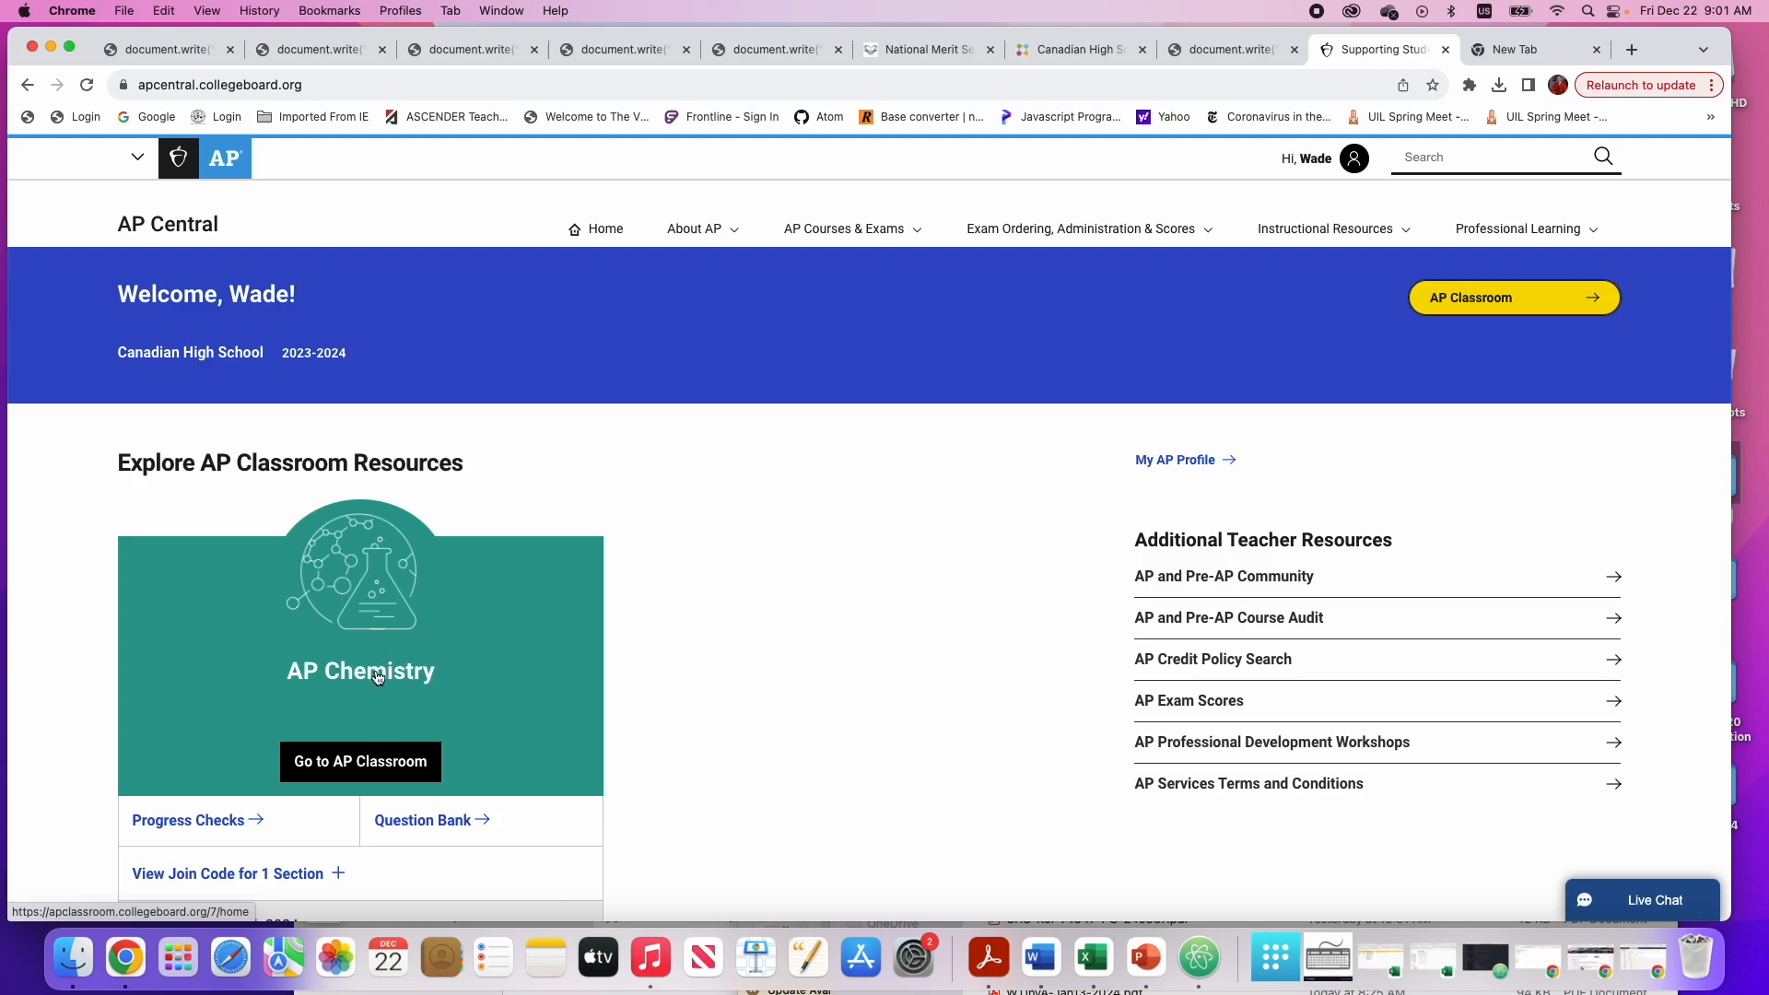
Open AP Classroom for AP Chemistry and display the list of shared quizzes that were shared by this account
left_click(367, 762)
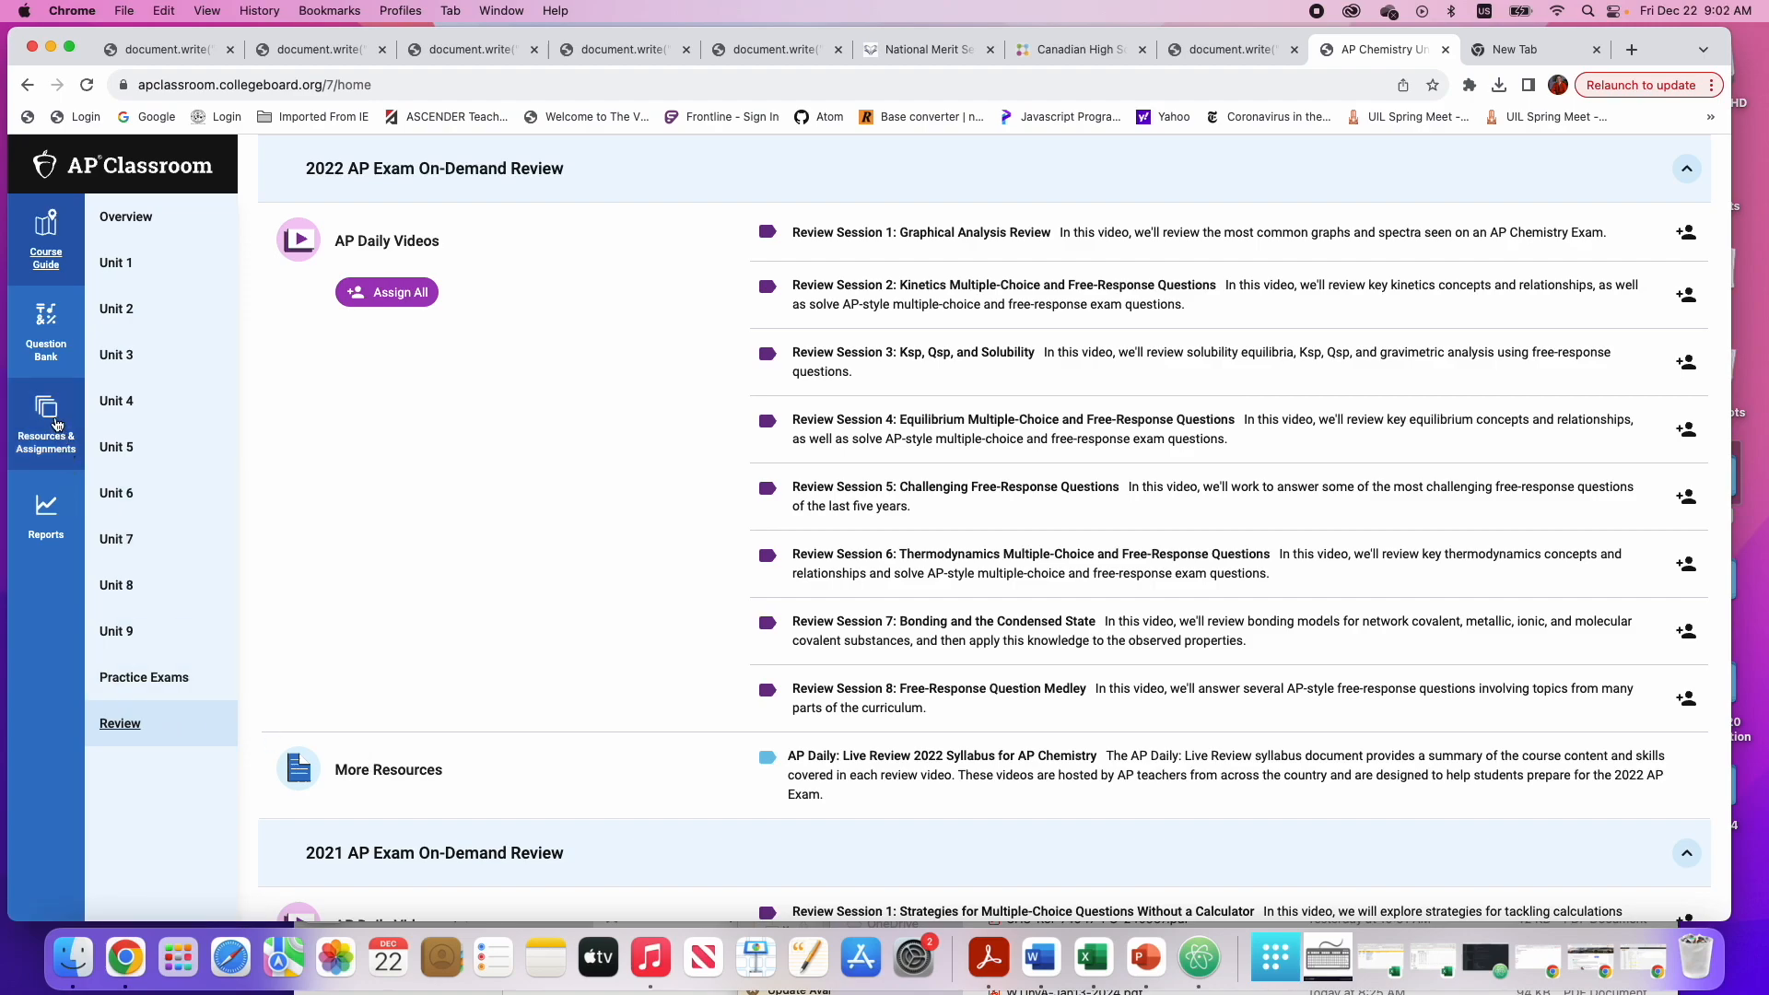
mouse_move(55, 424)
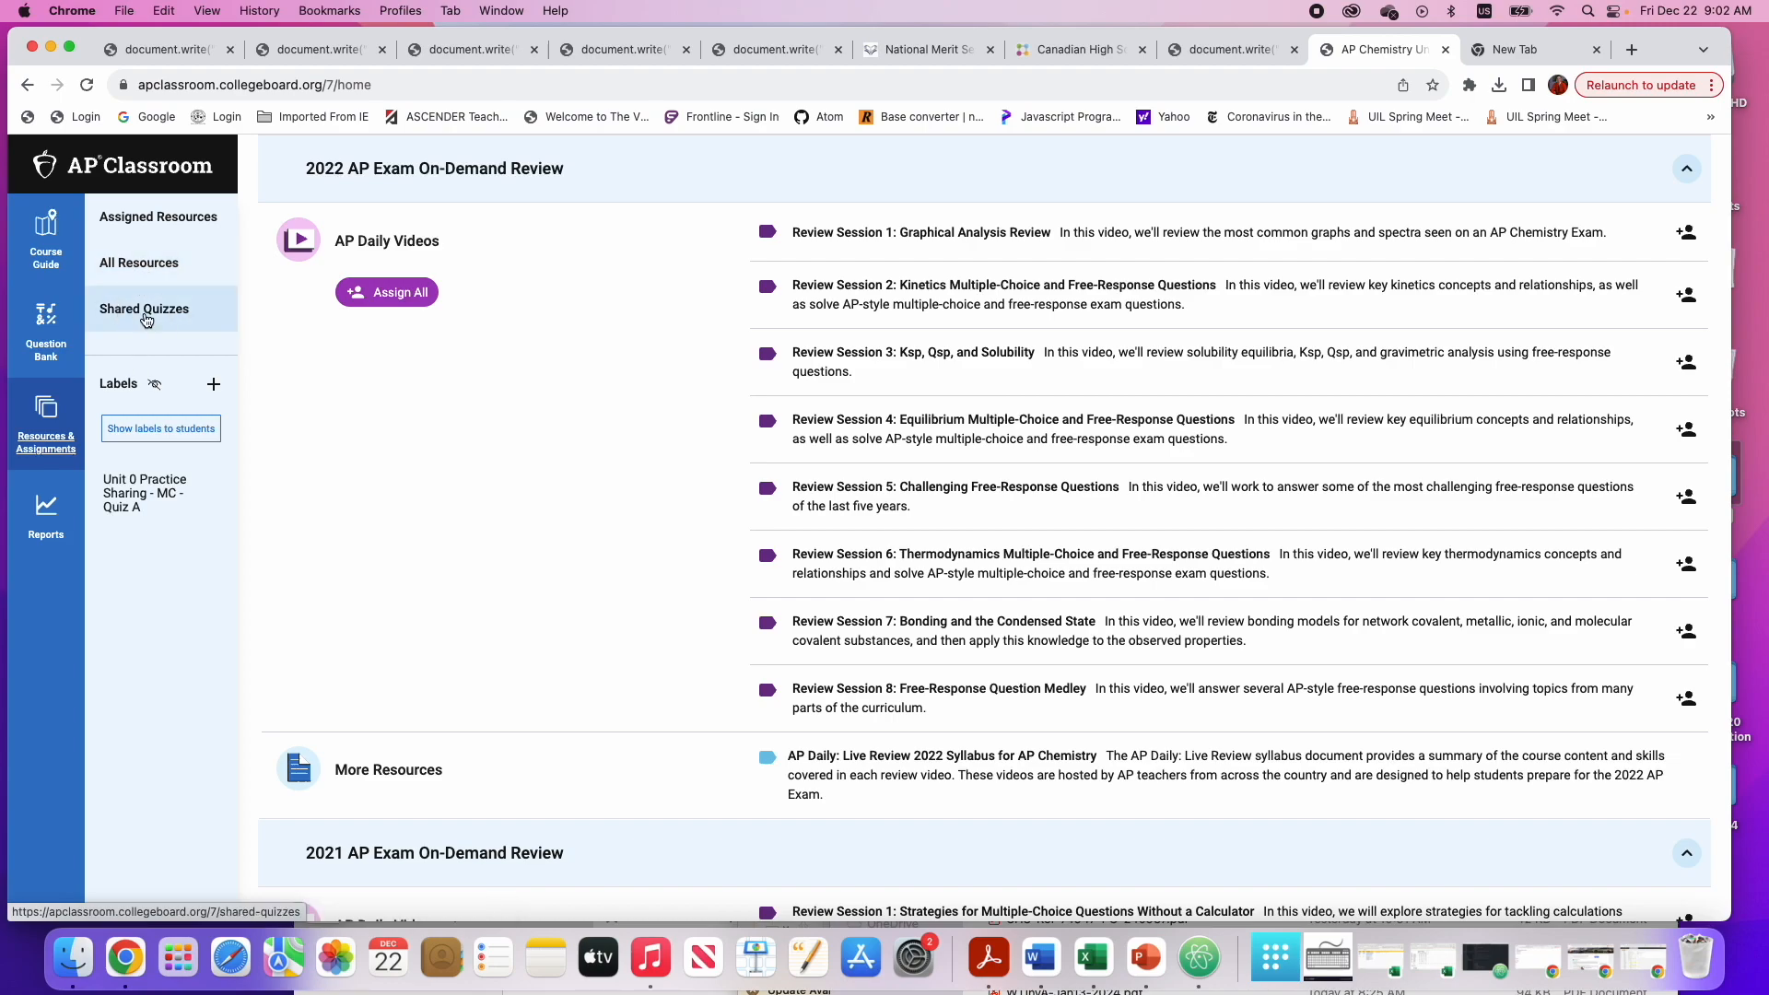
left_click(146, 314)
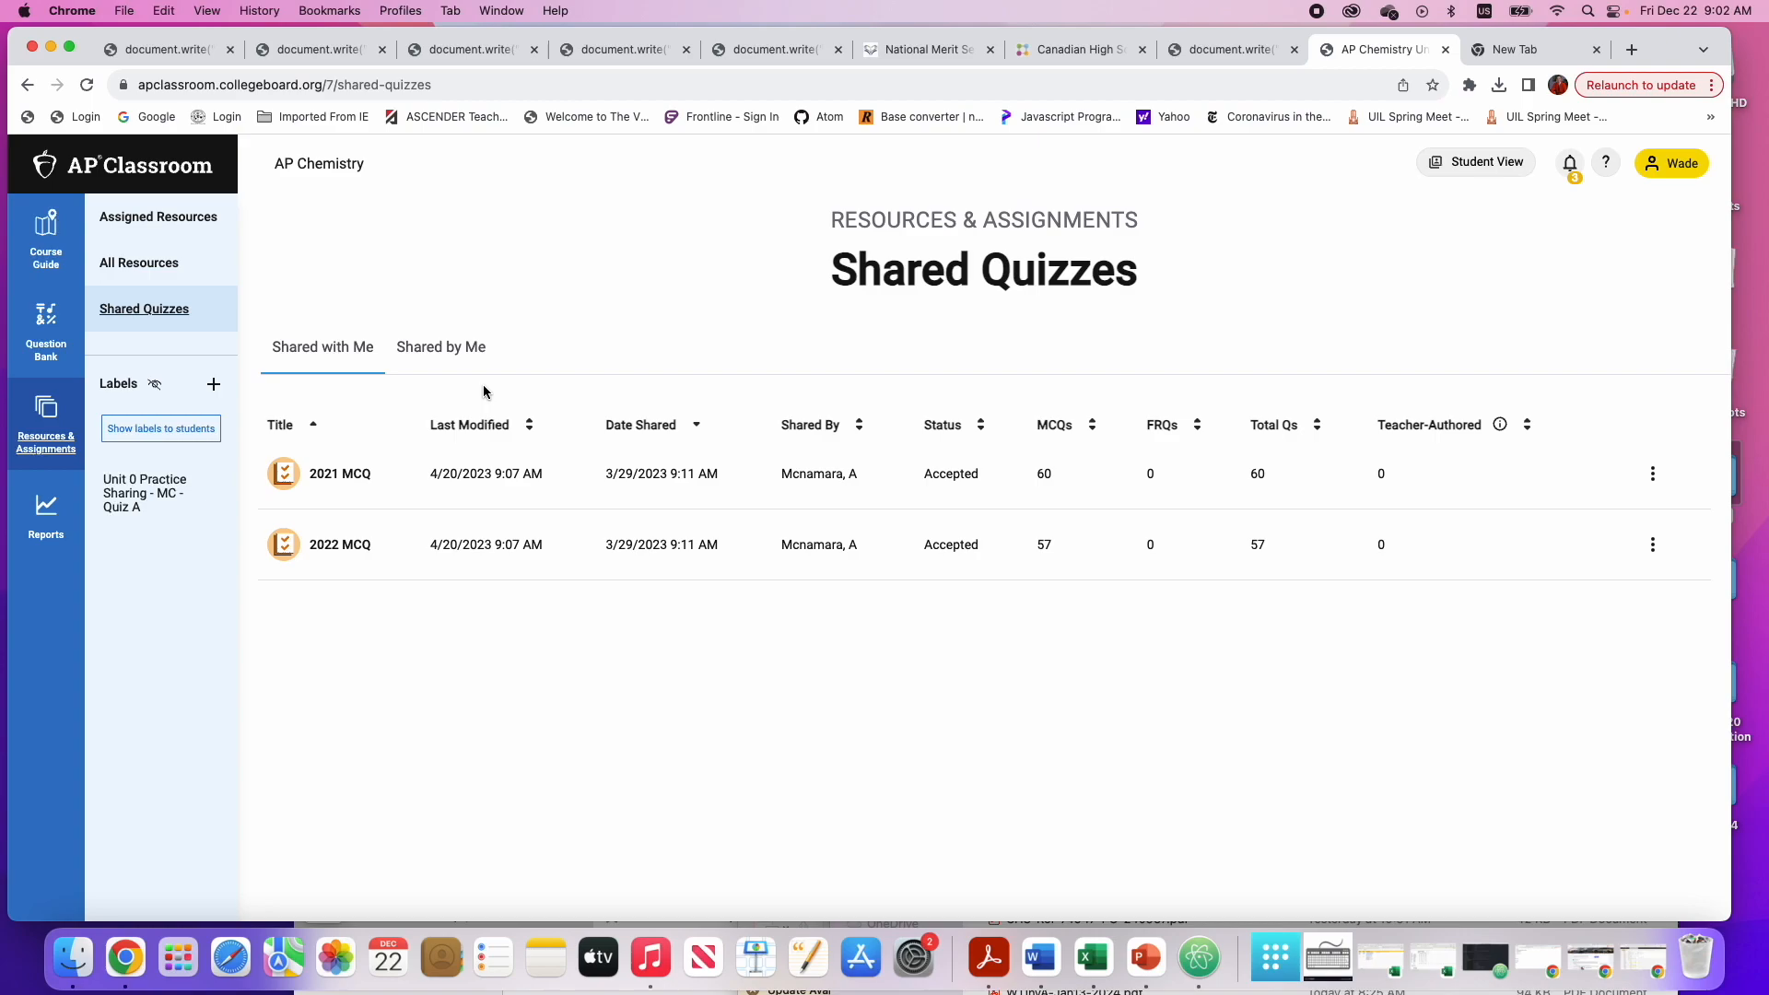
left_click(432, 358)
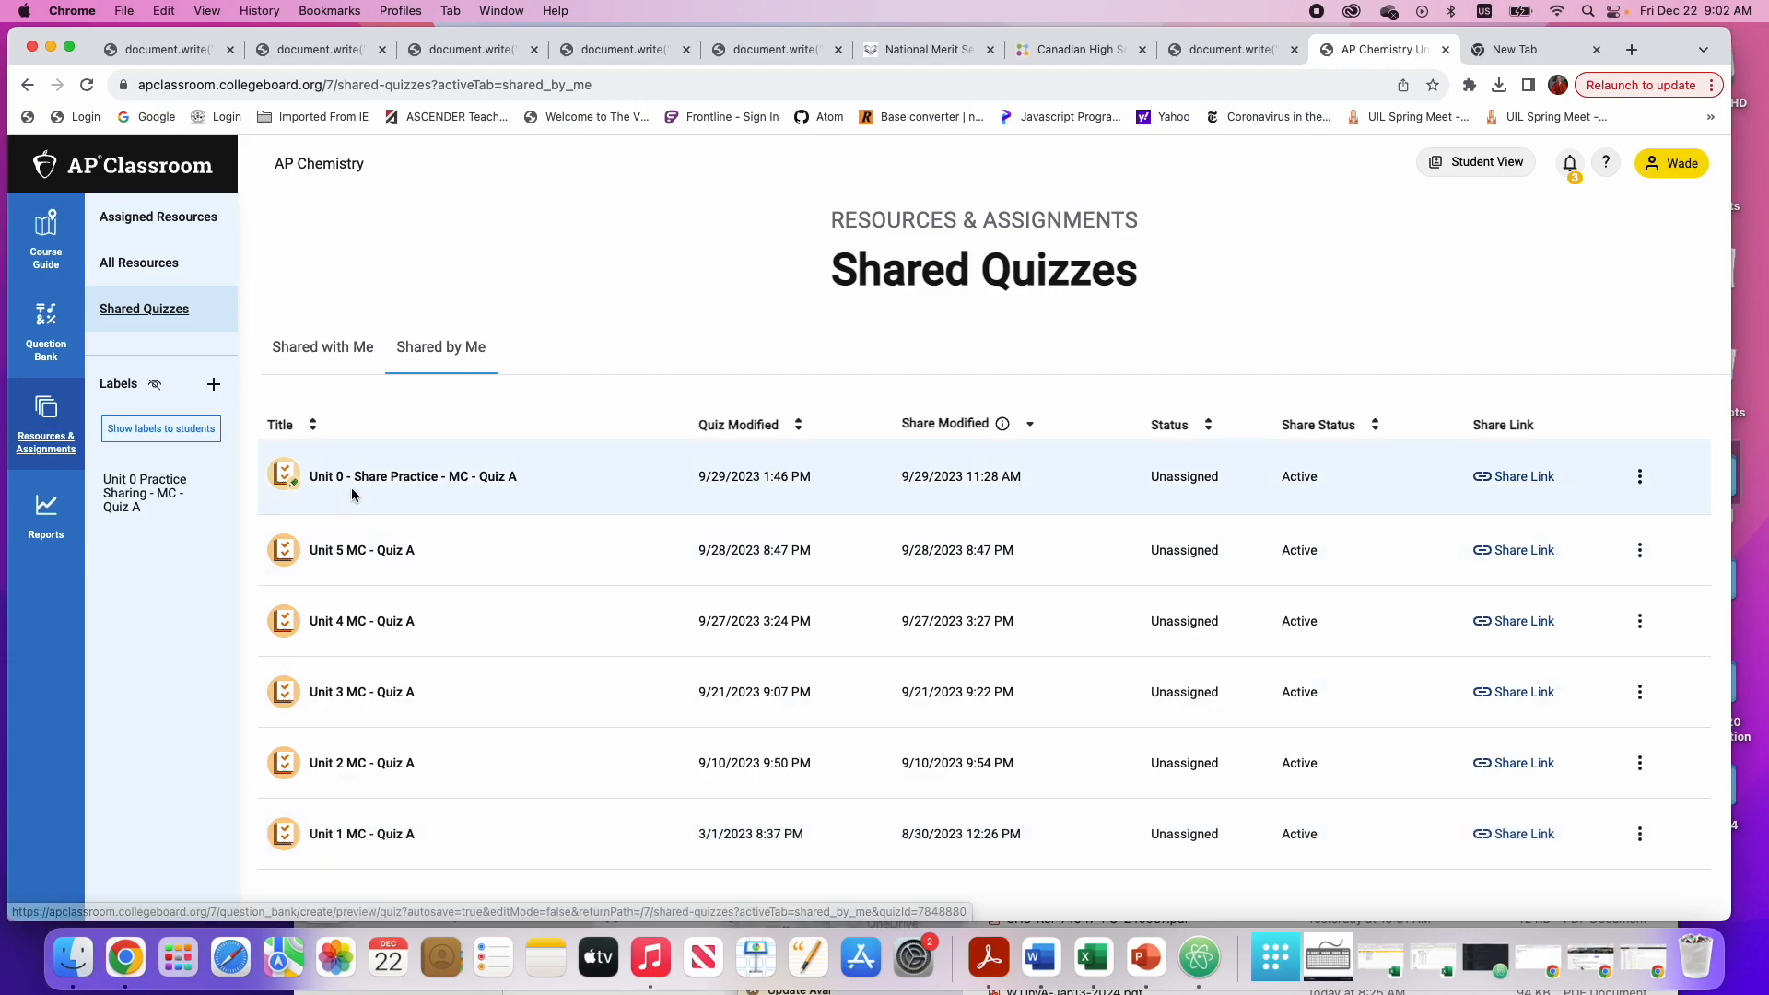
Preview the quiz "Unit 0 - Share Practice - MC - Quiz A", look through its three questions, and return to the shared quizzes
left_click(387, 489)
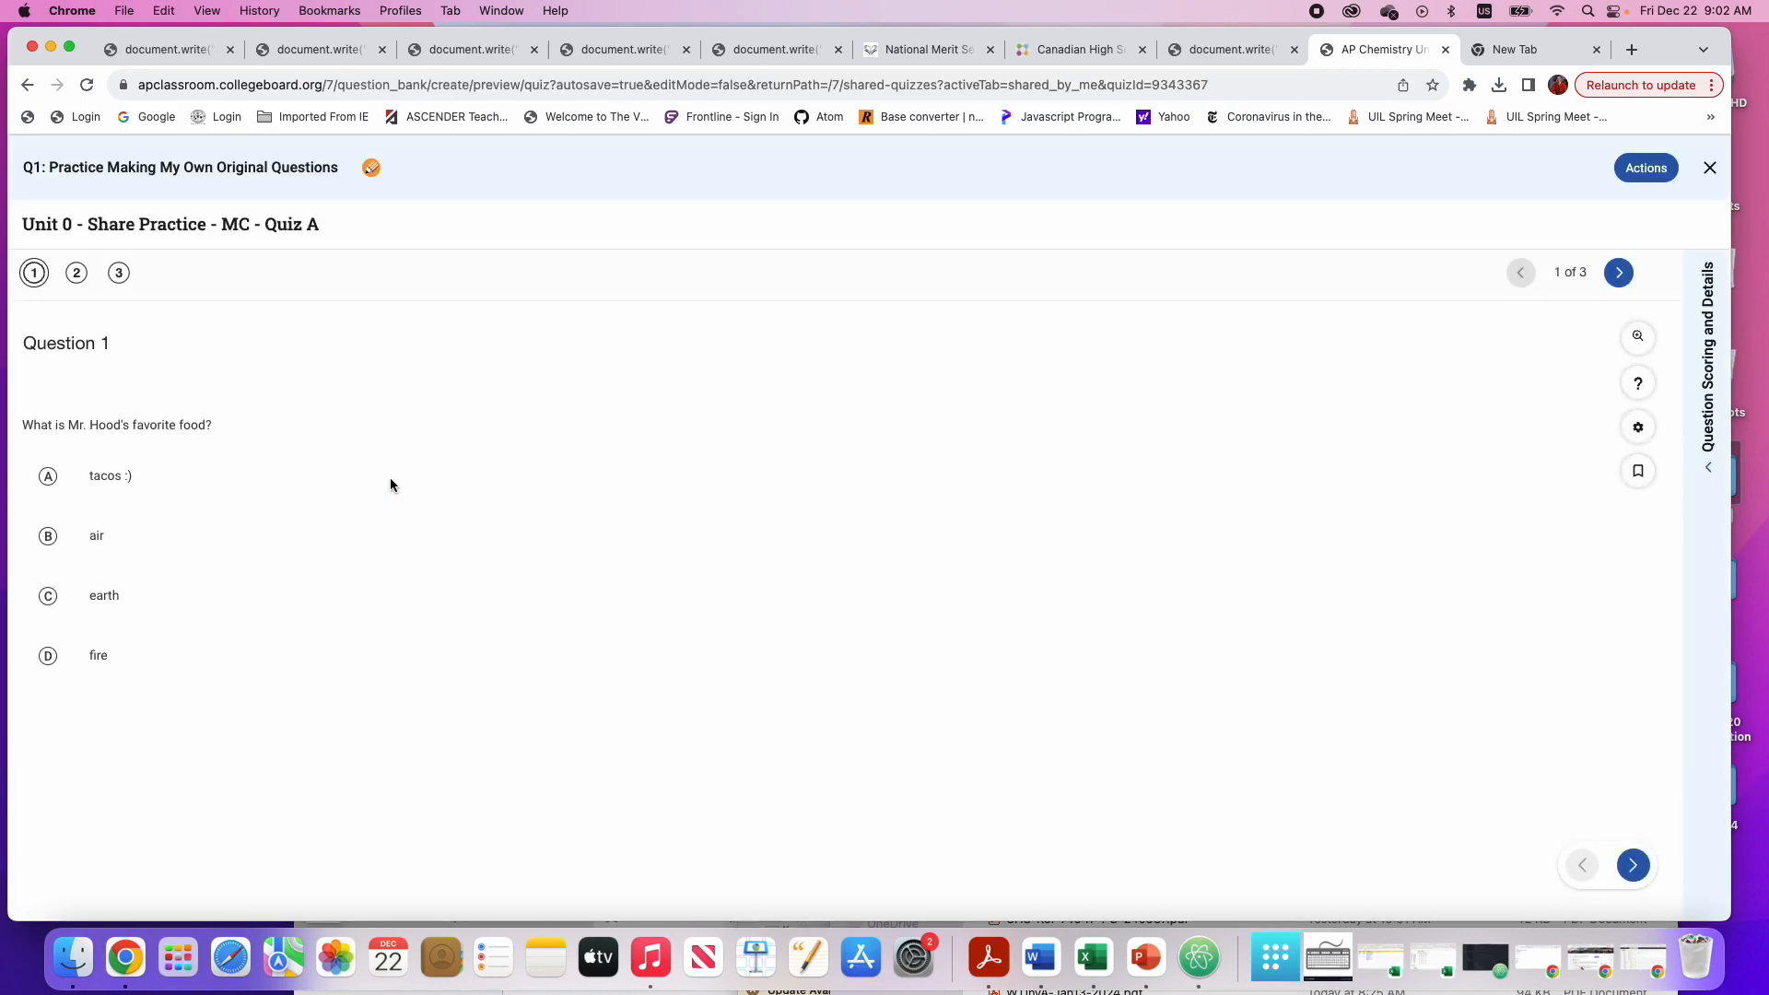
left_click(77, 272)
left_click(120, 275)
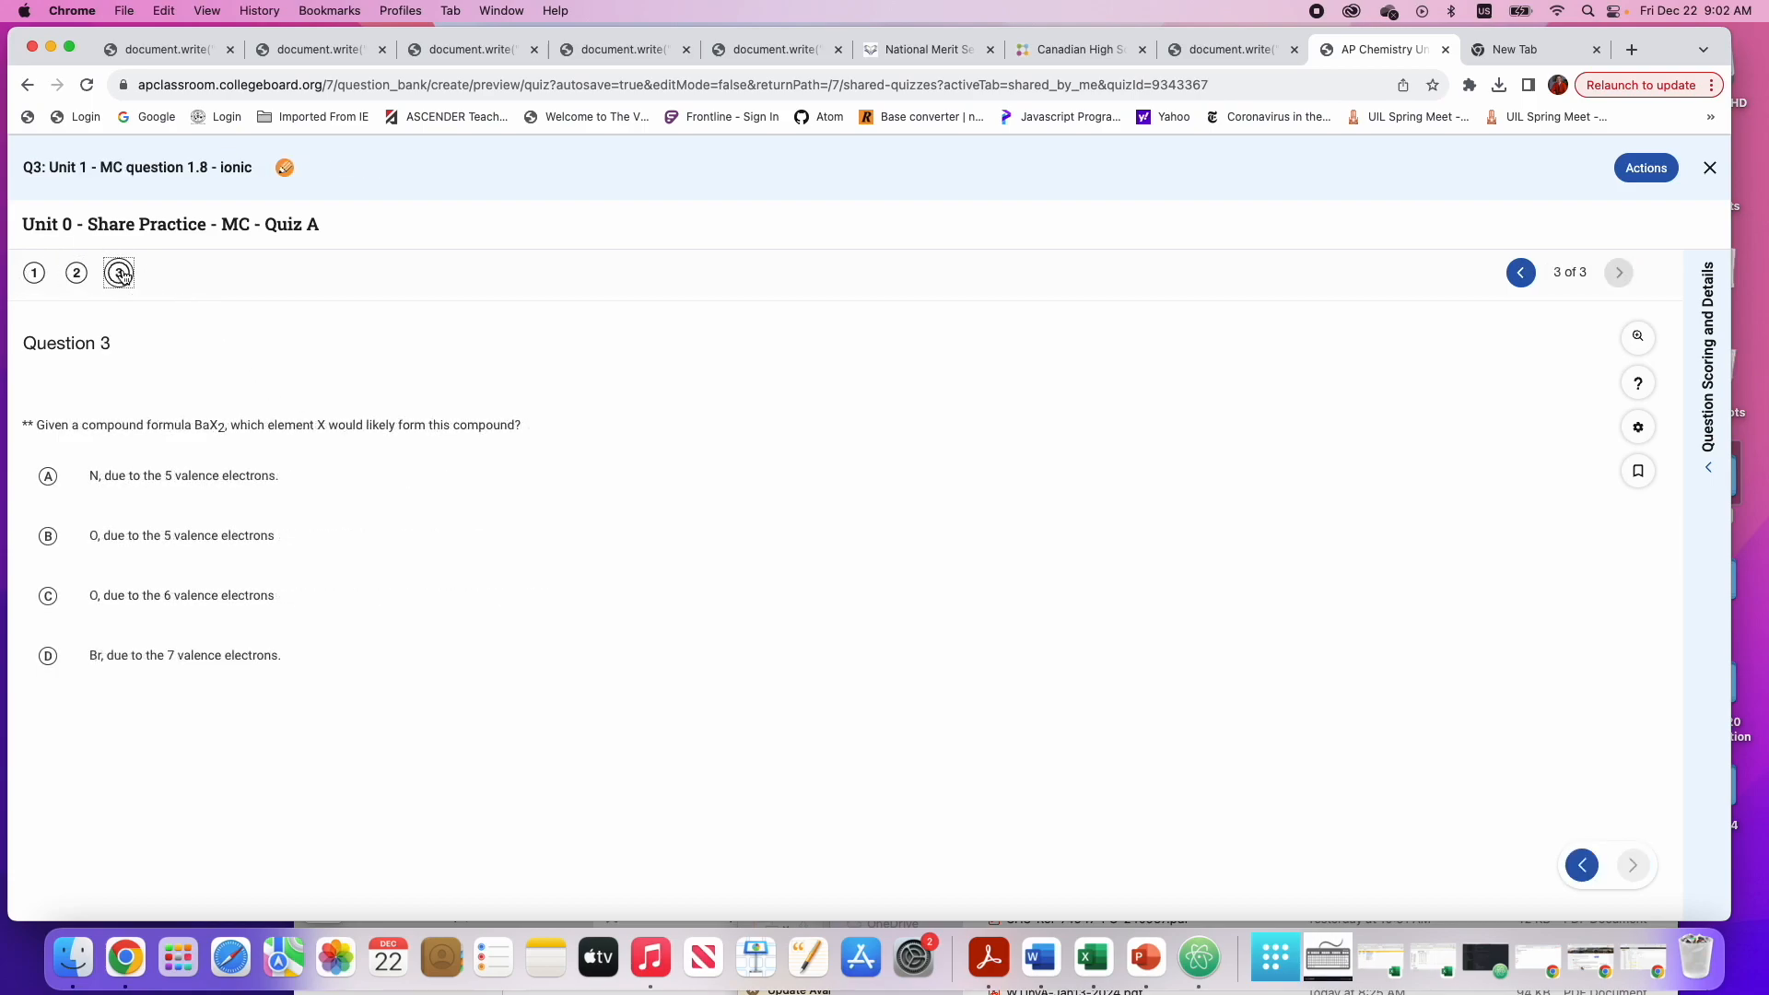
left_click(78, 275)
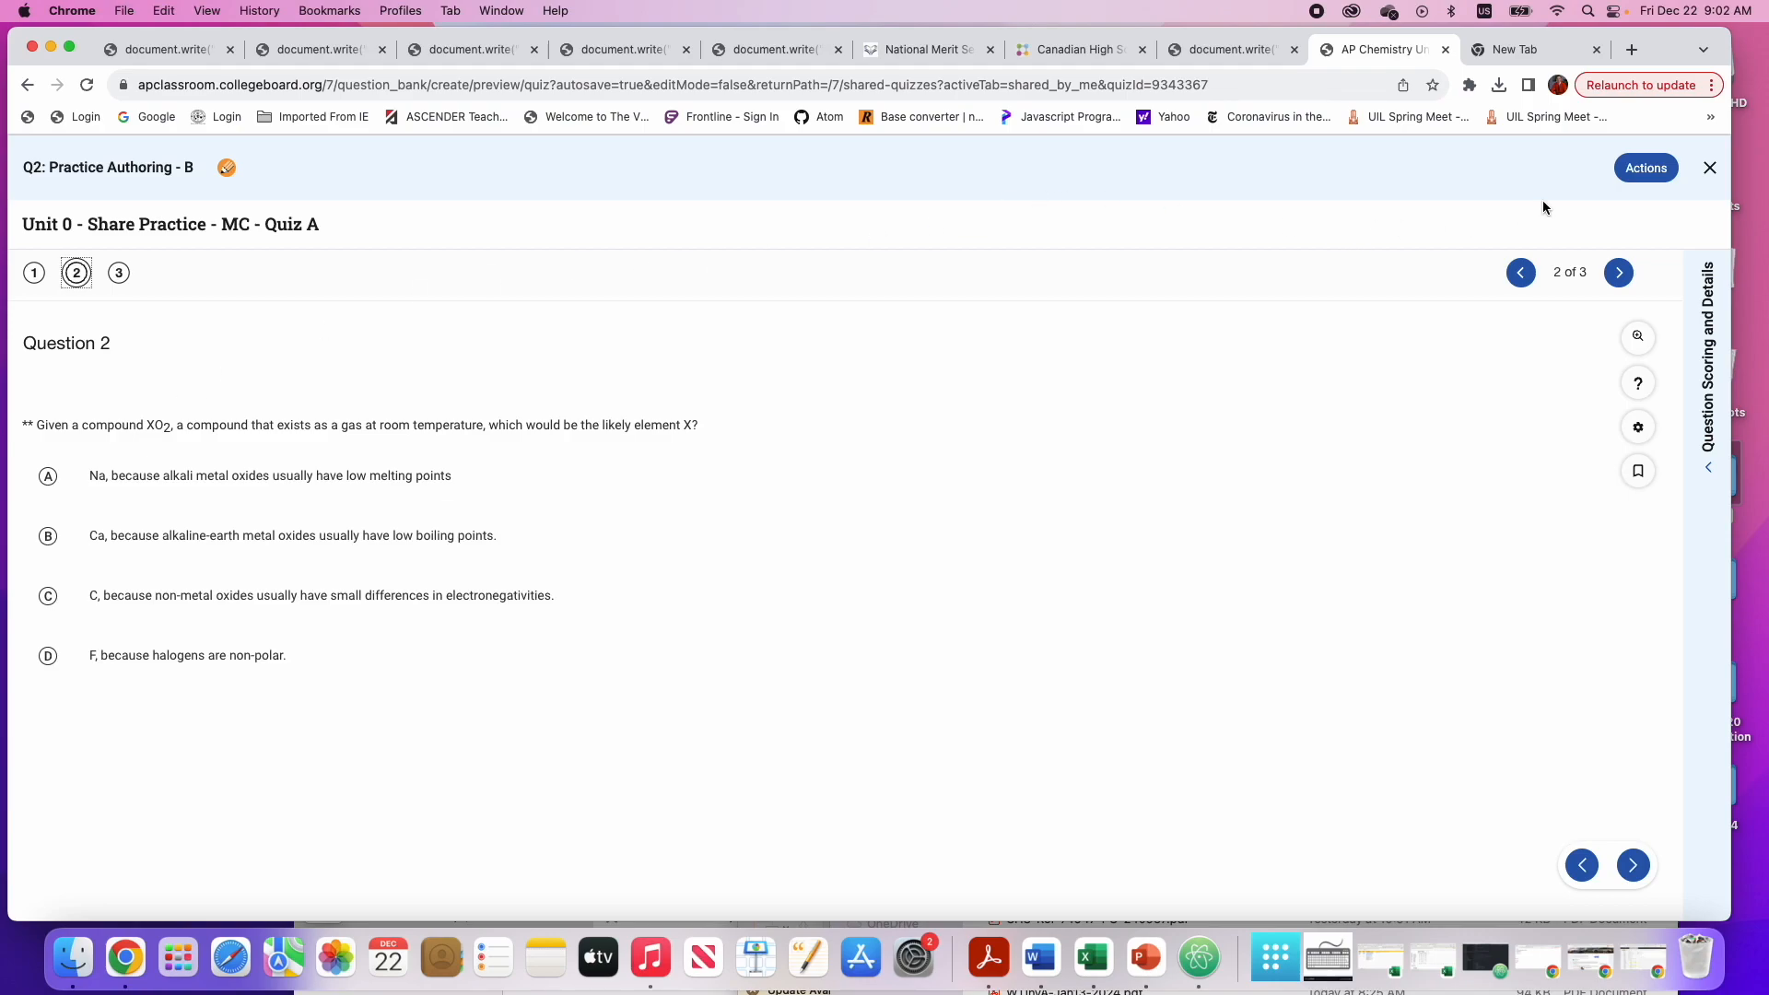
left_click(1710, 168)
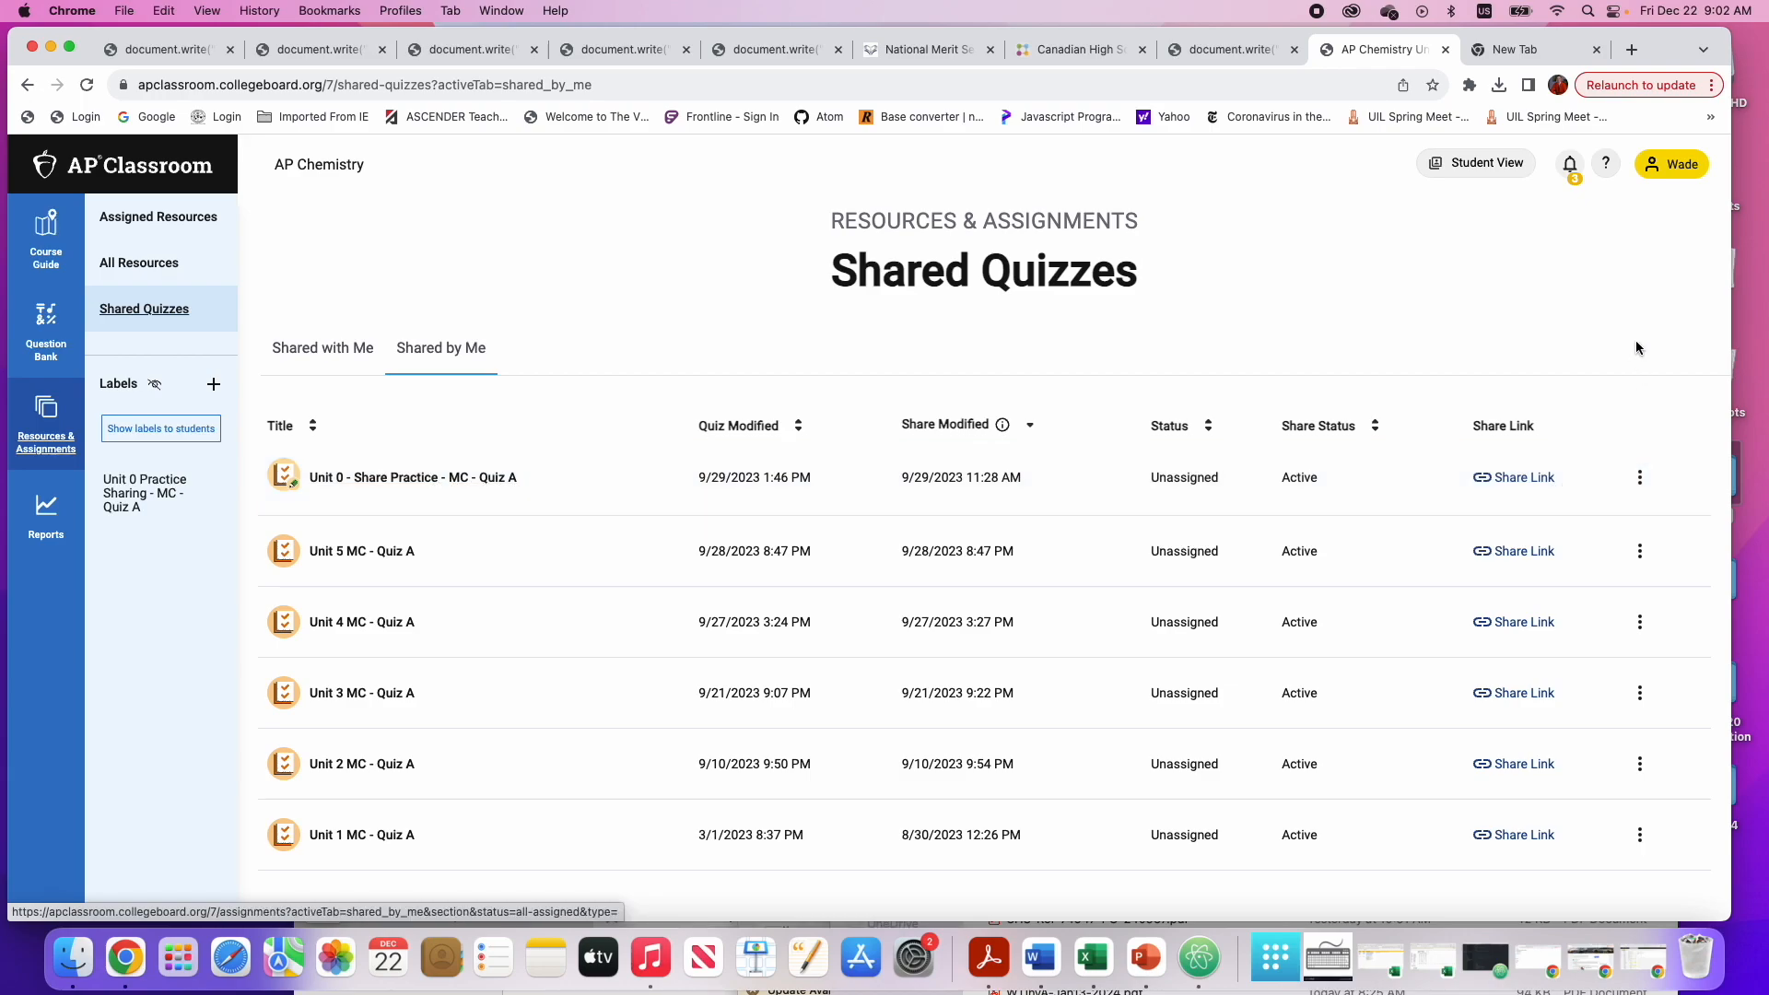
Open "Unit 0 - Share Practice - MC - Quiz A" for editing and examine the pop-up preview of "Unit 1 - MC question 1.8 - ionic"
left_click(1641, 478)
left_click(1535, 312)
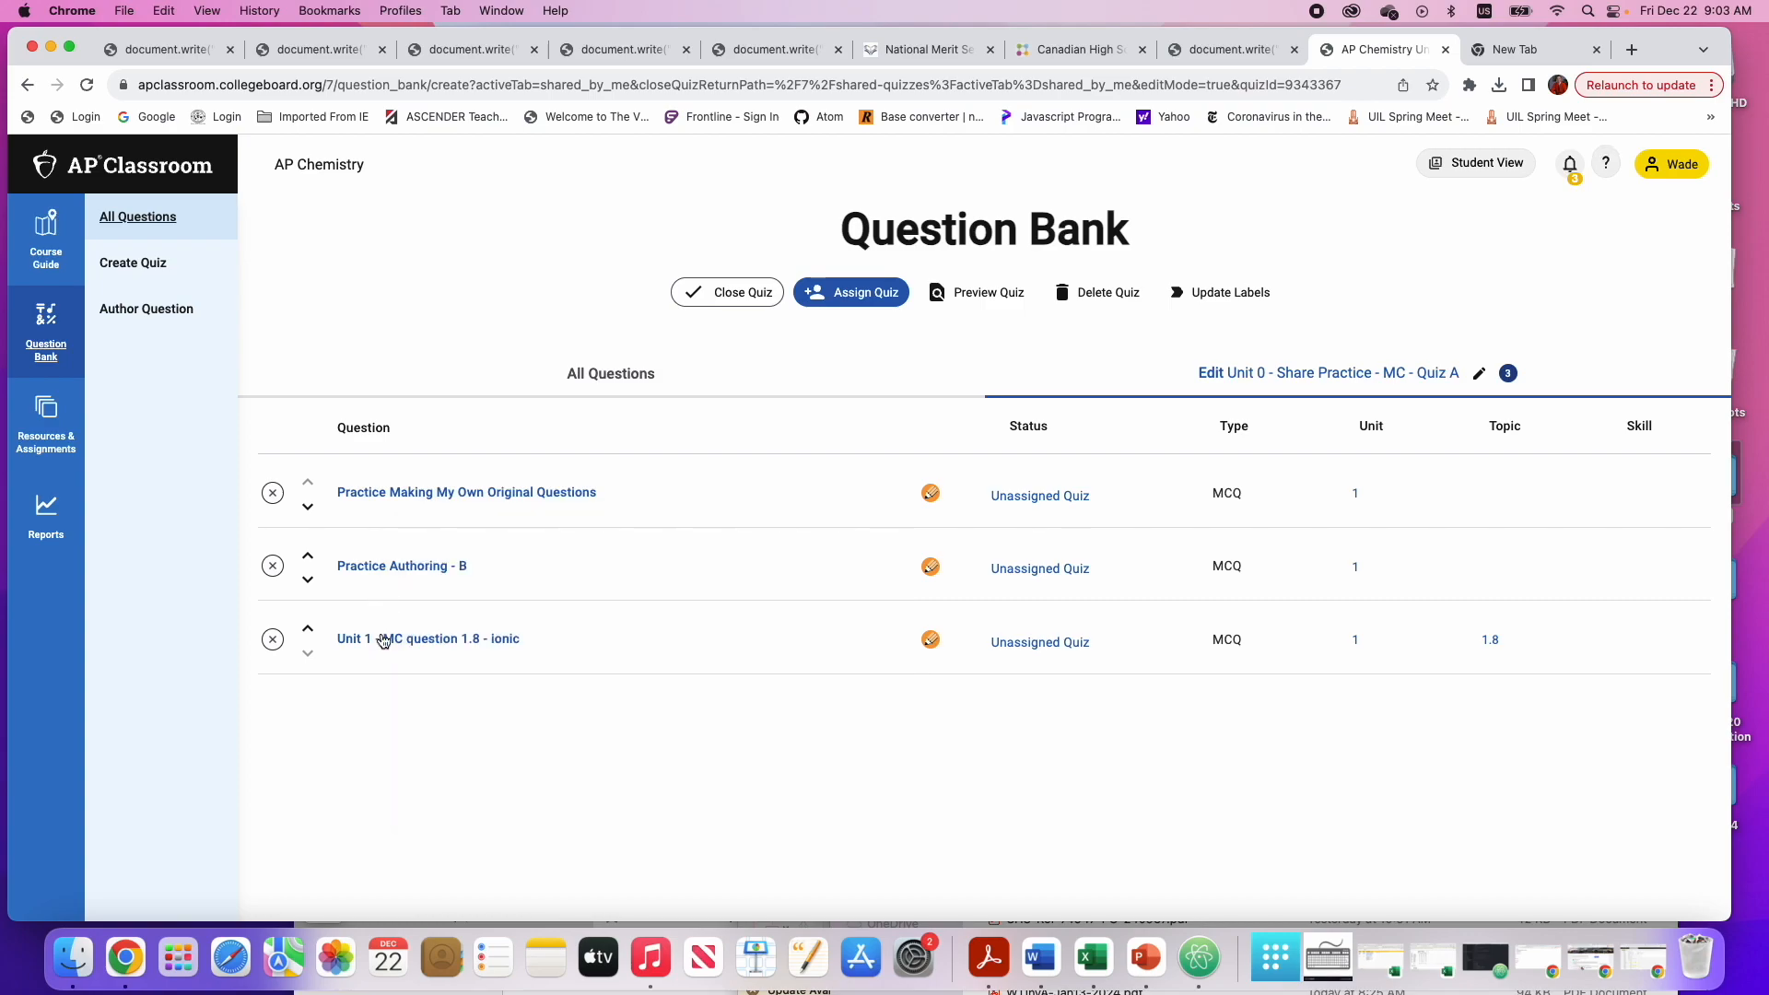
mouse_move(363, 656)
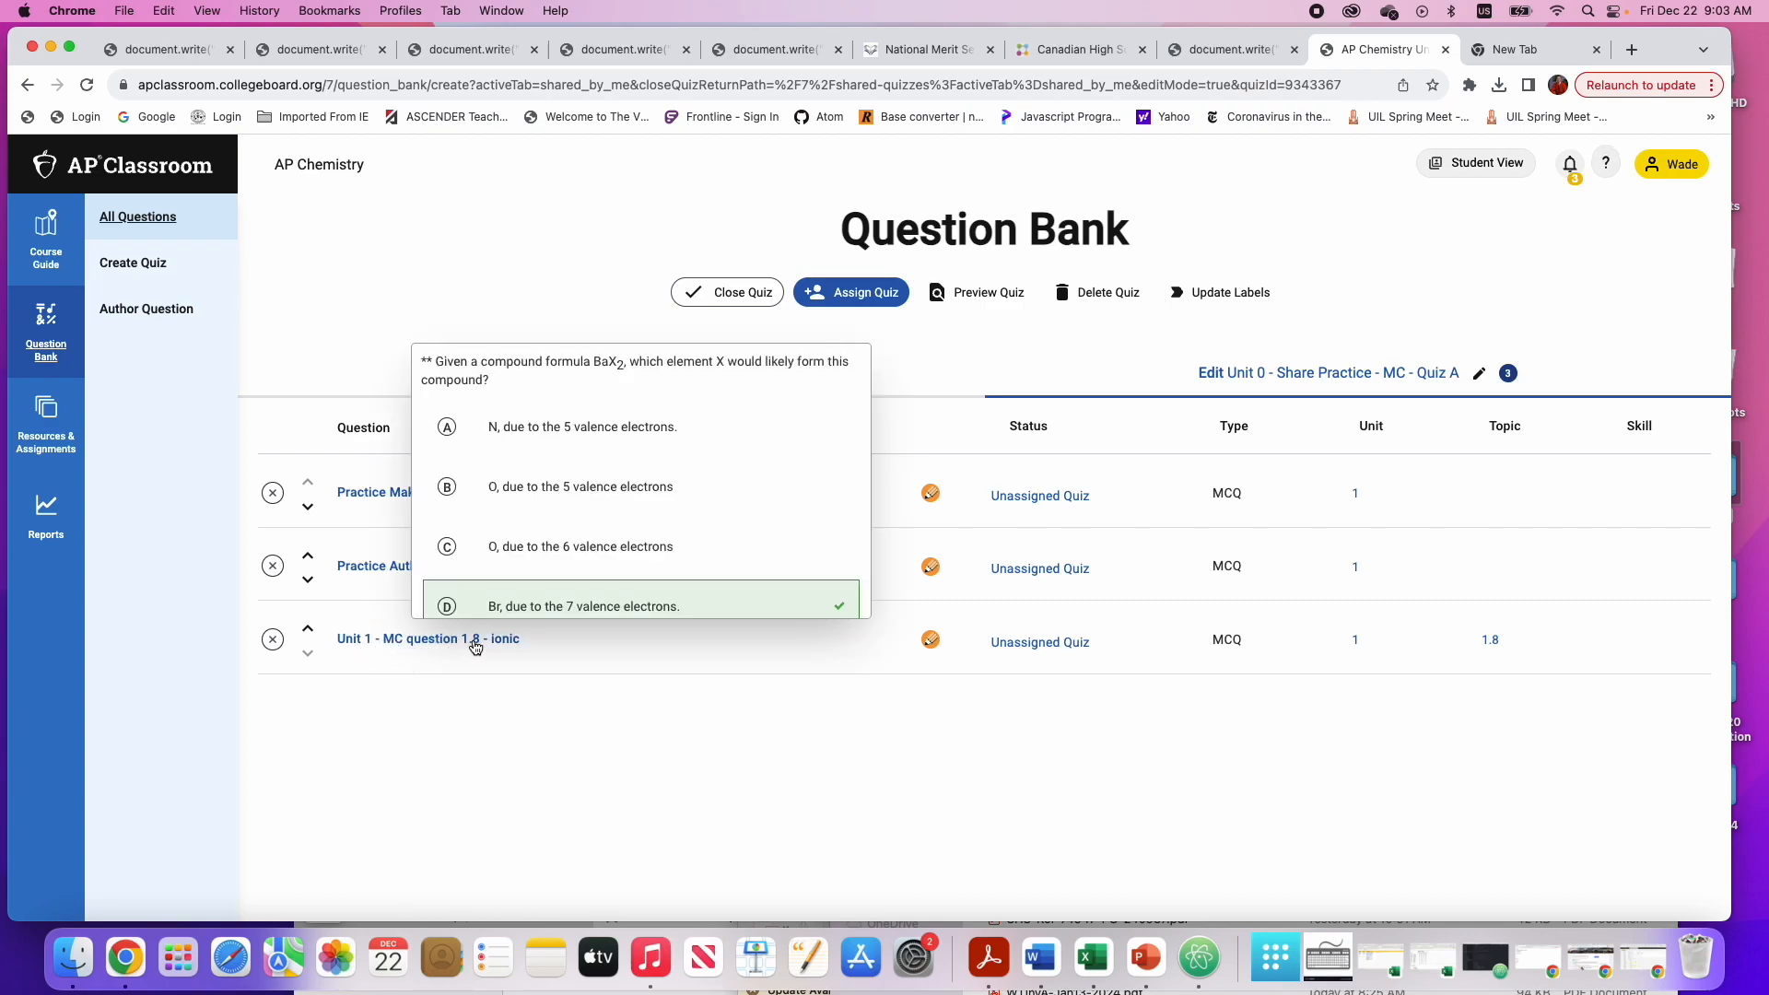
mouse_move(427, 645)
Preview the quiz from its edit page, go through all three authored questions, and close the preview
left_click(420, 643)
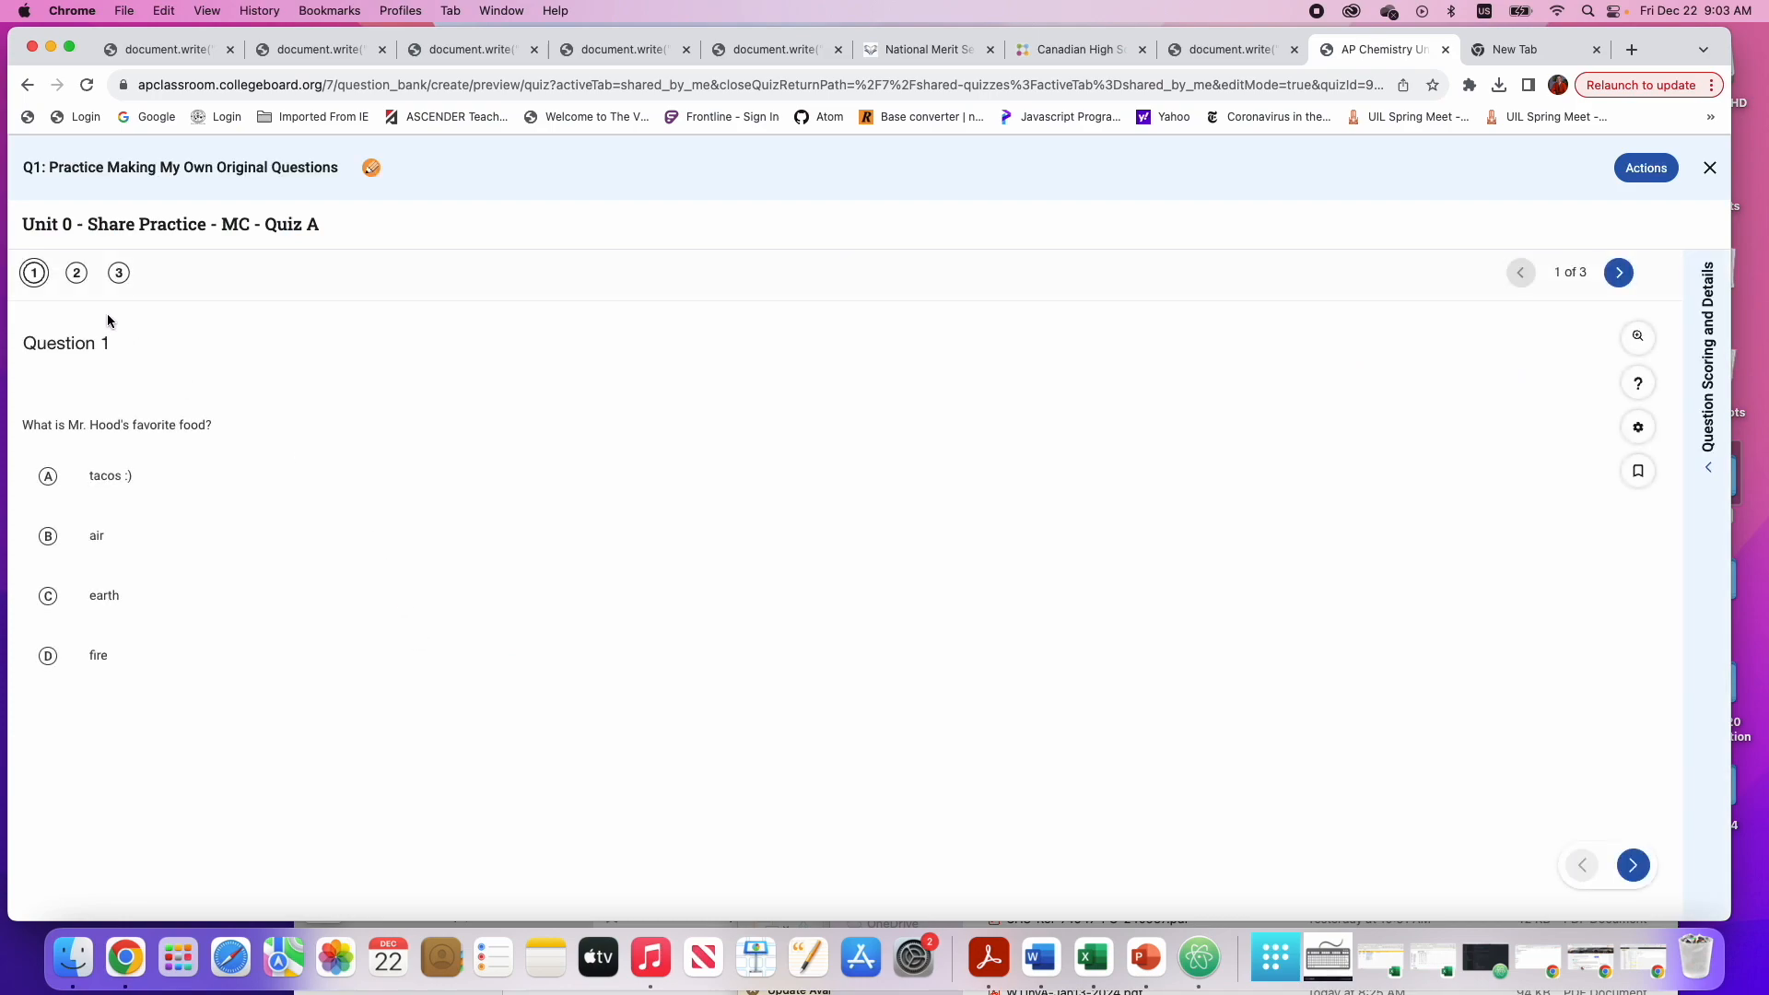
left_click(76, 273)
left_click(34, 274)
left_click(118, 274)
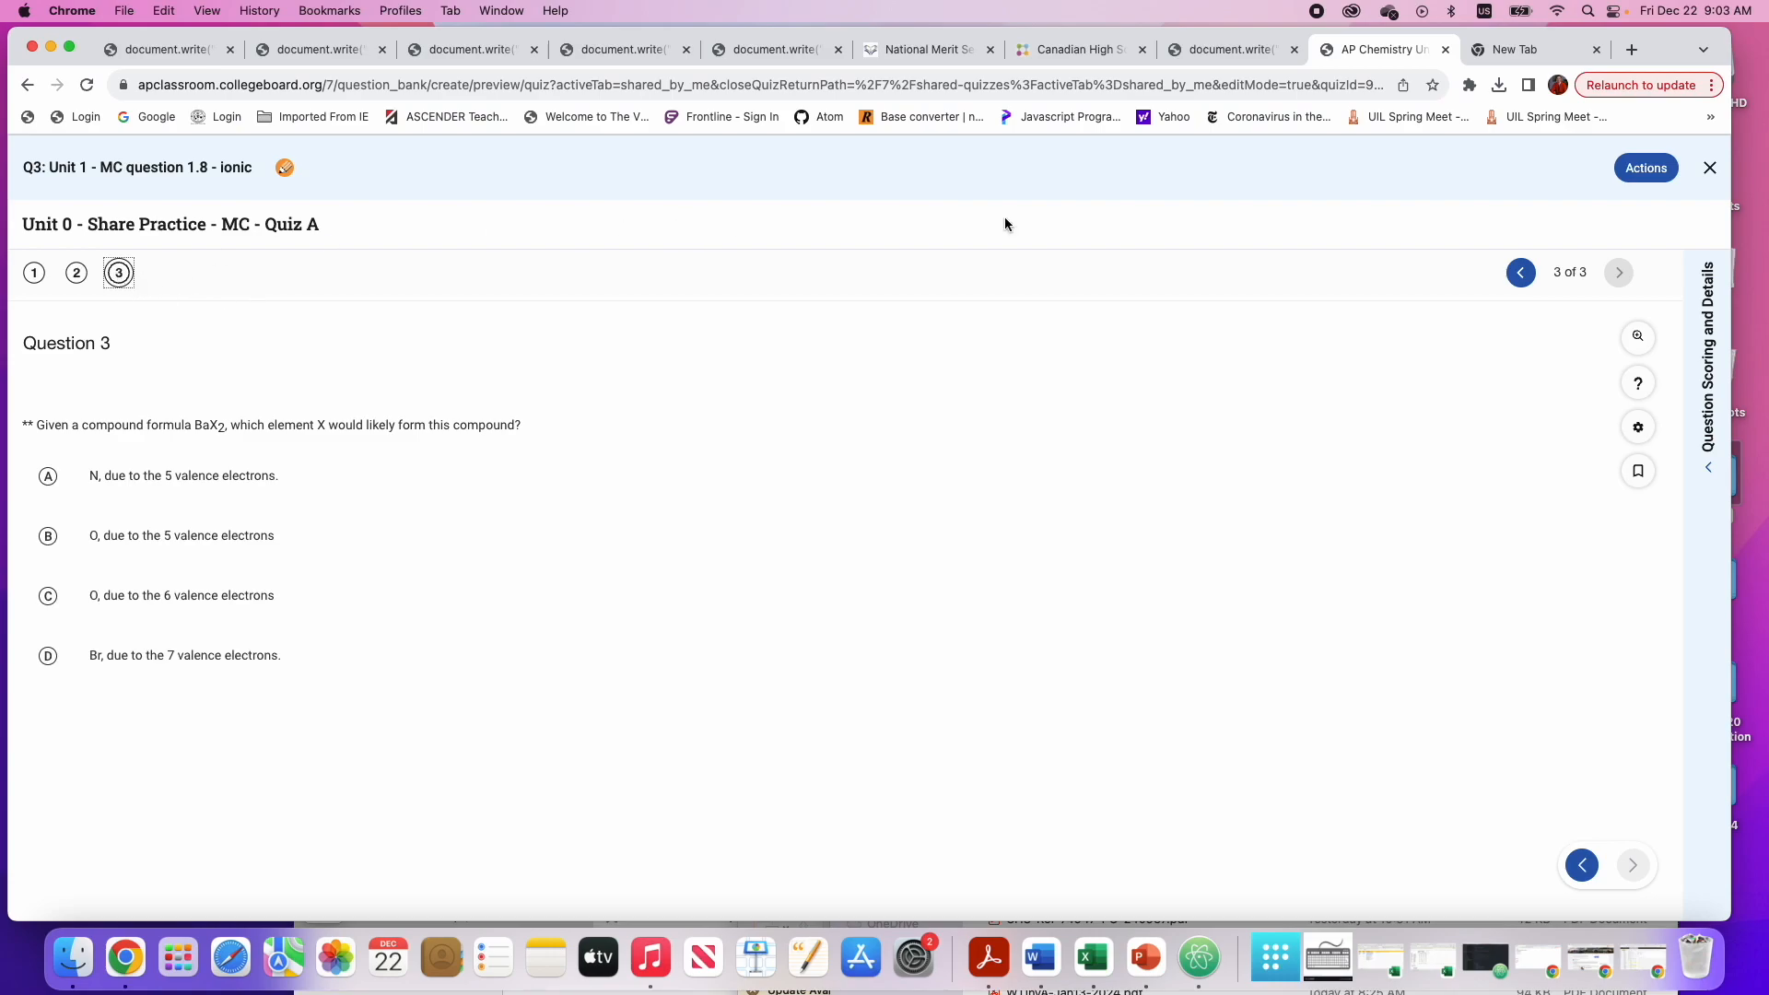
left_click(1709, 168)
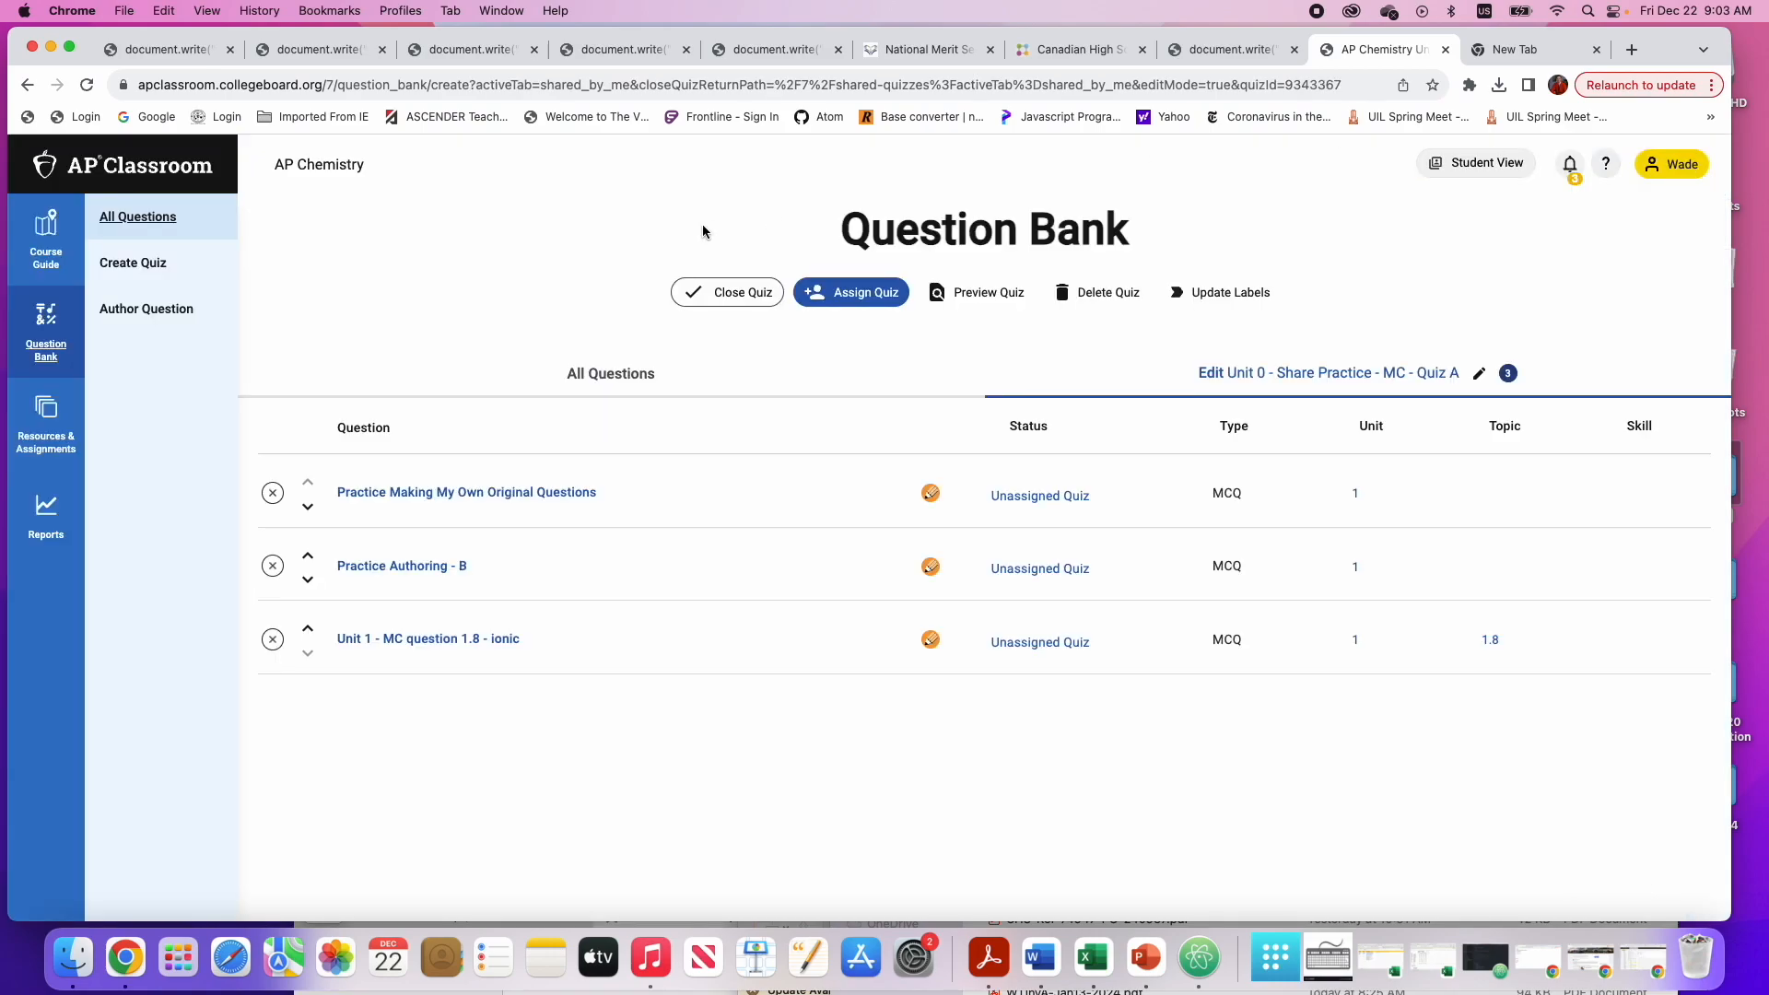
Open the blank form for authoring a multiple choice question and review its title, question, answer option and correct answer fields
left_click(146, 311)
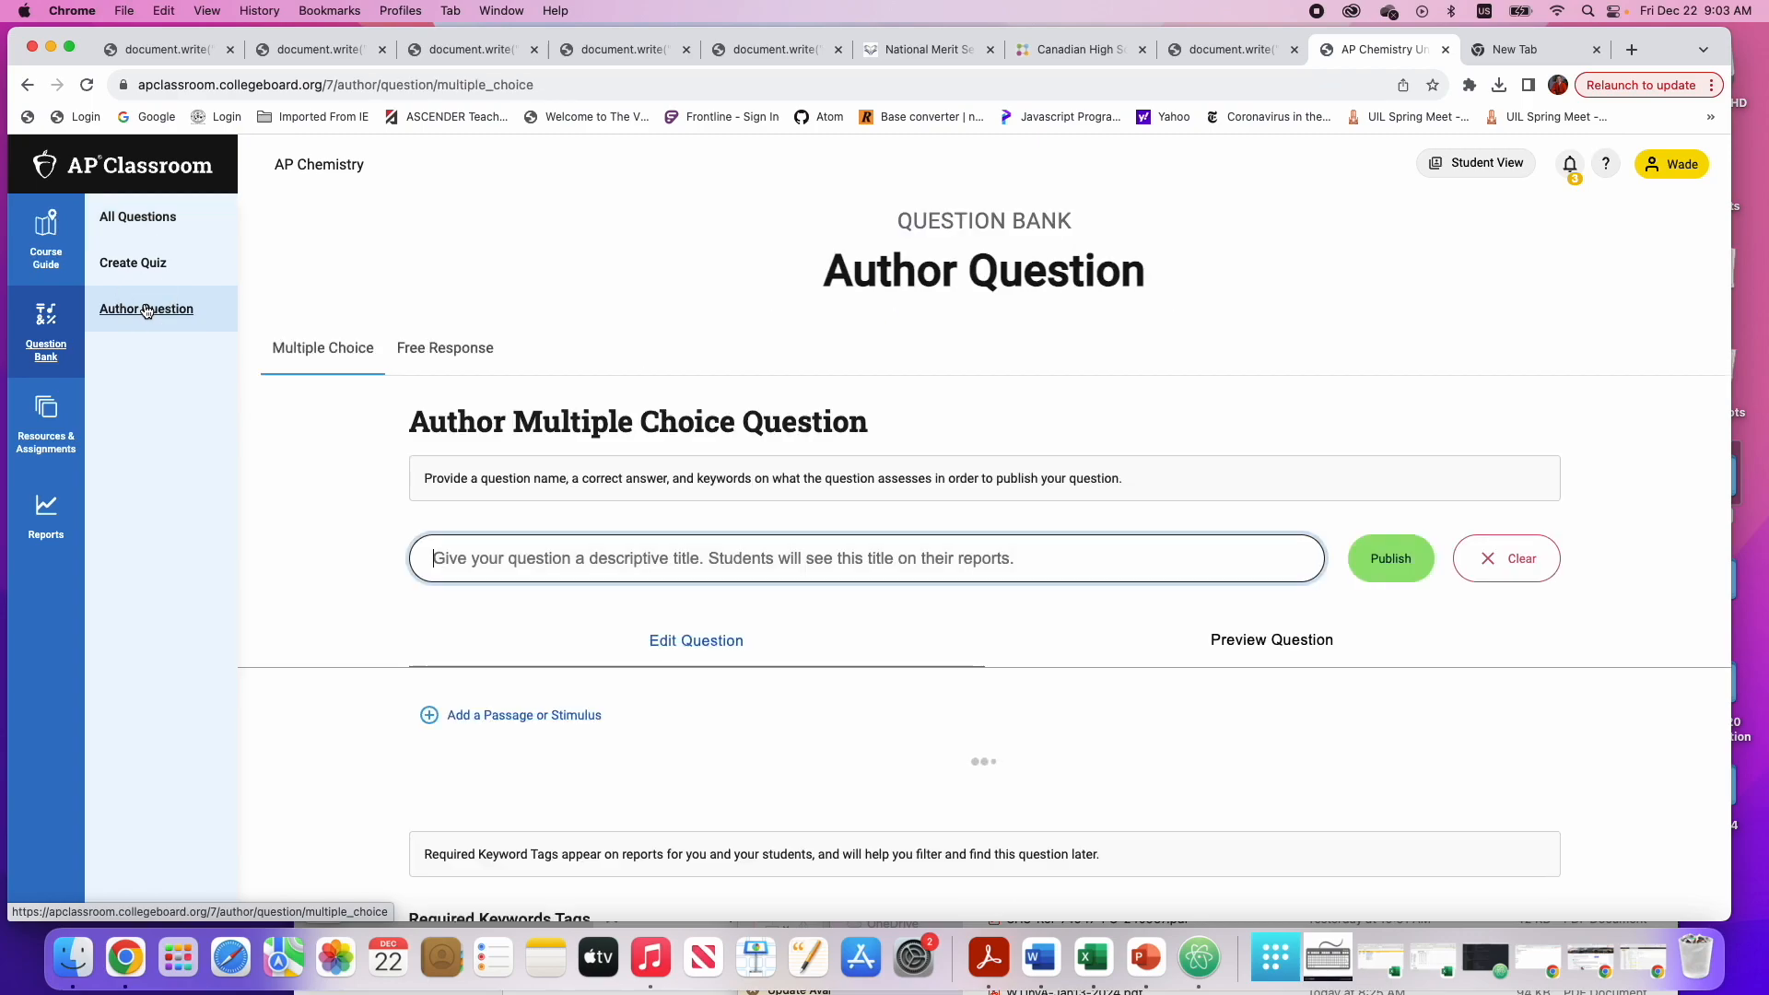
scroll(594, 451, "down", 6)
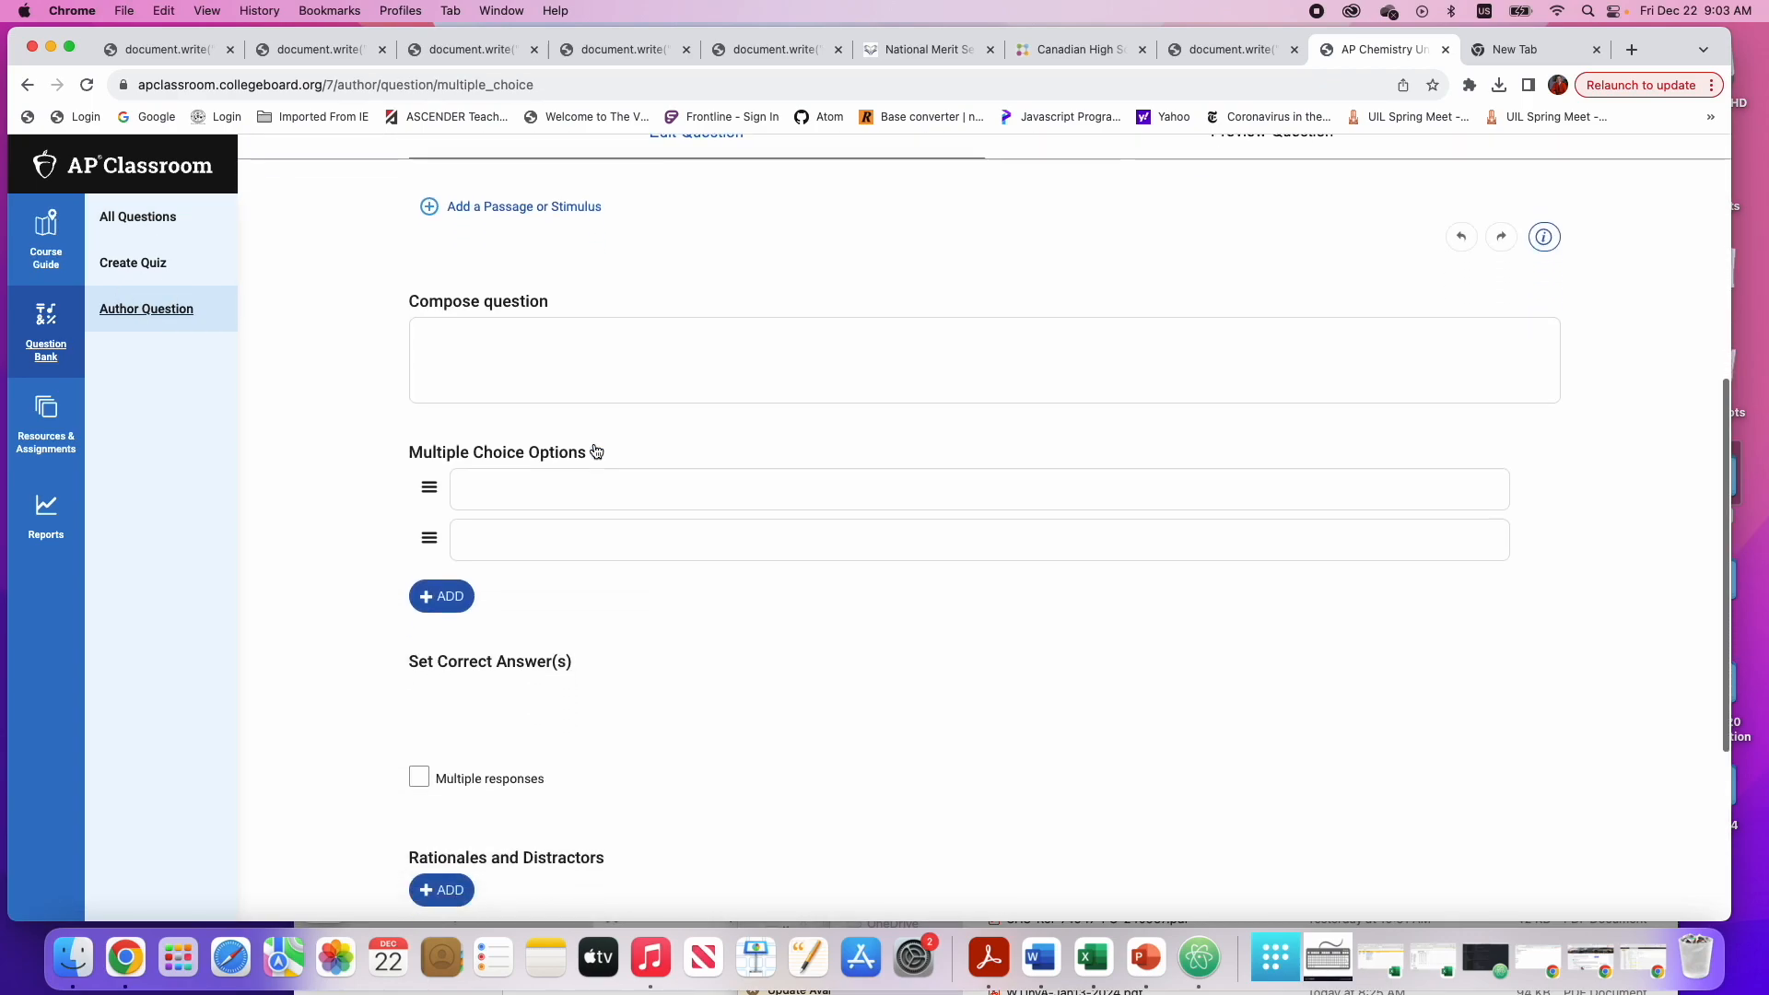
scroll(593, 450, "down", 4)
scroll(594, 450, "up", 8)
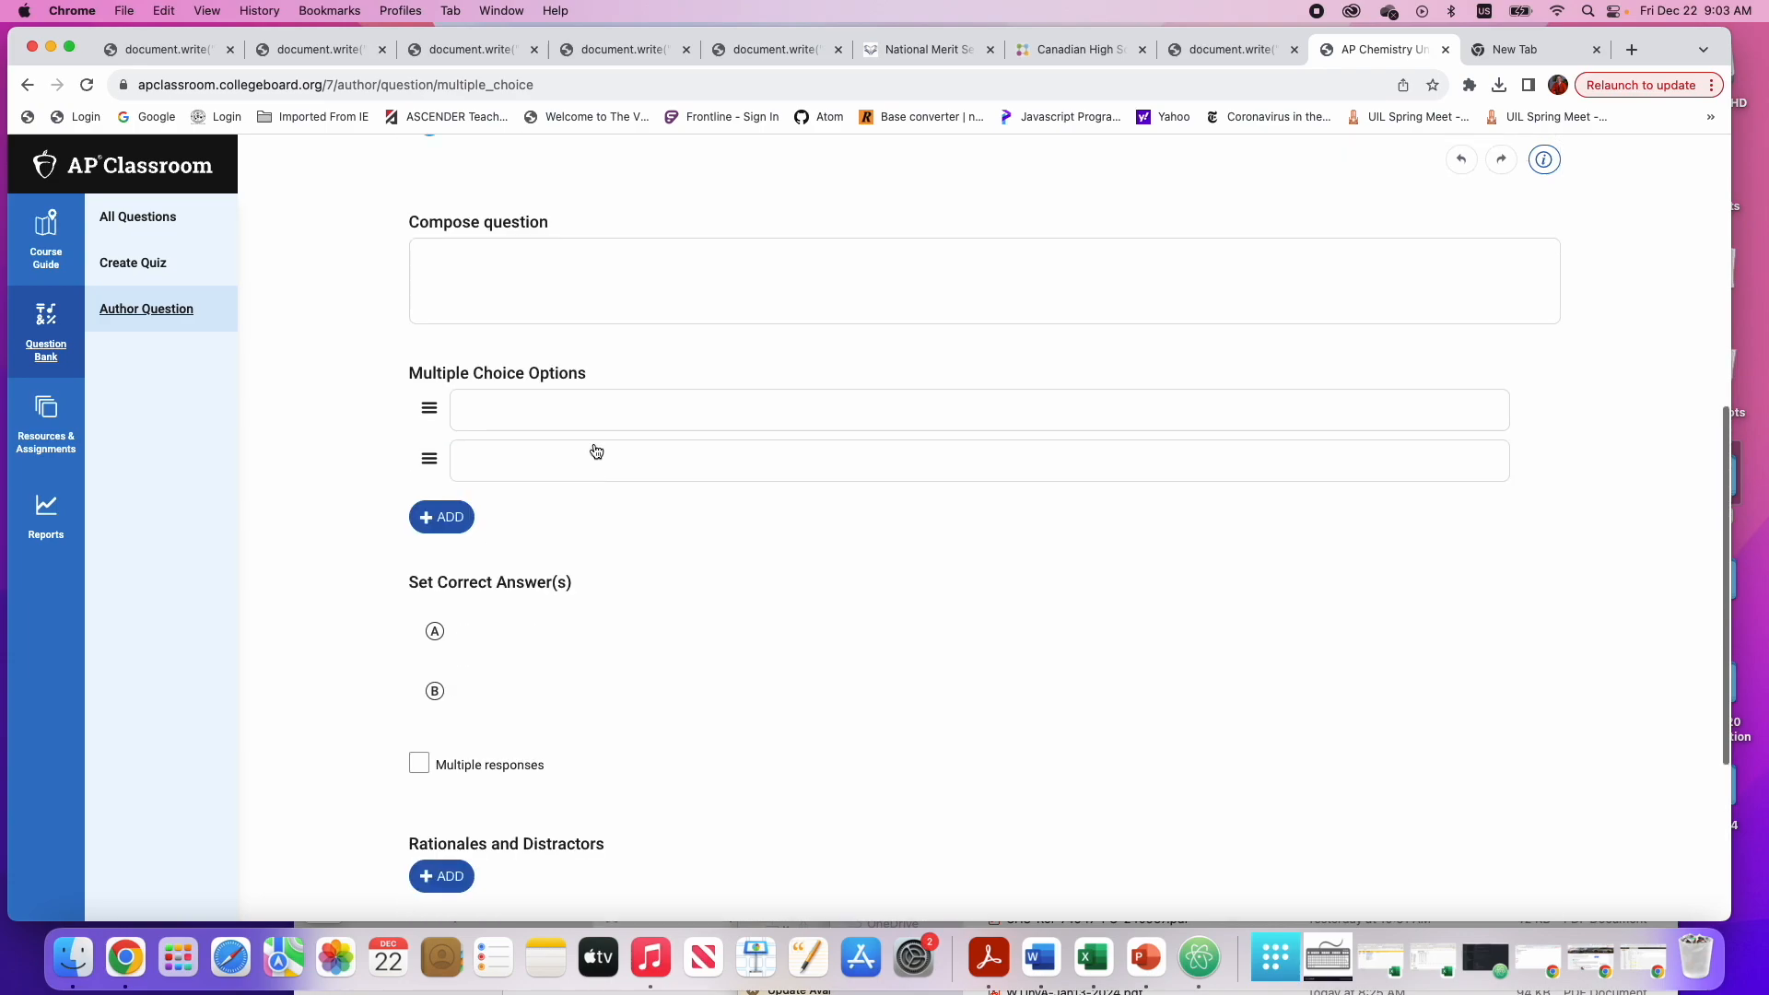
scroll(596, 450, "up", 3)
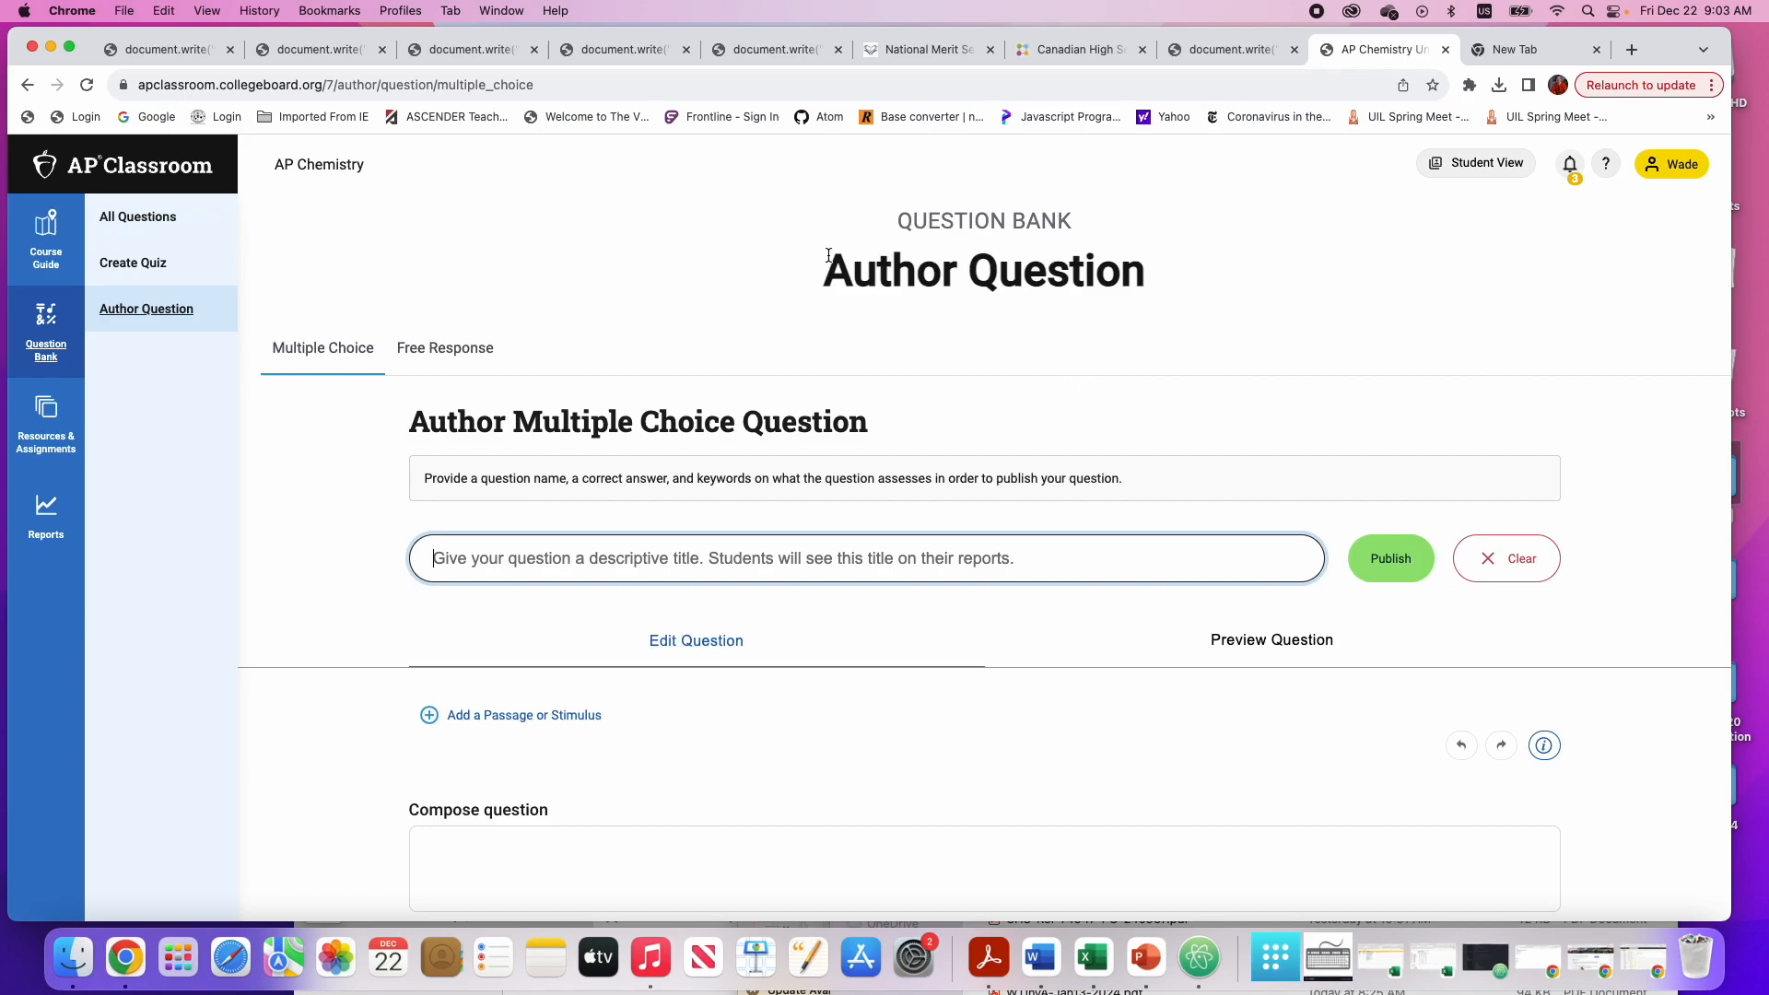
Show all questions in the question bank and examine the teacher-authored ones at the start of the list
left_click(153, 214)
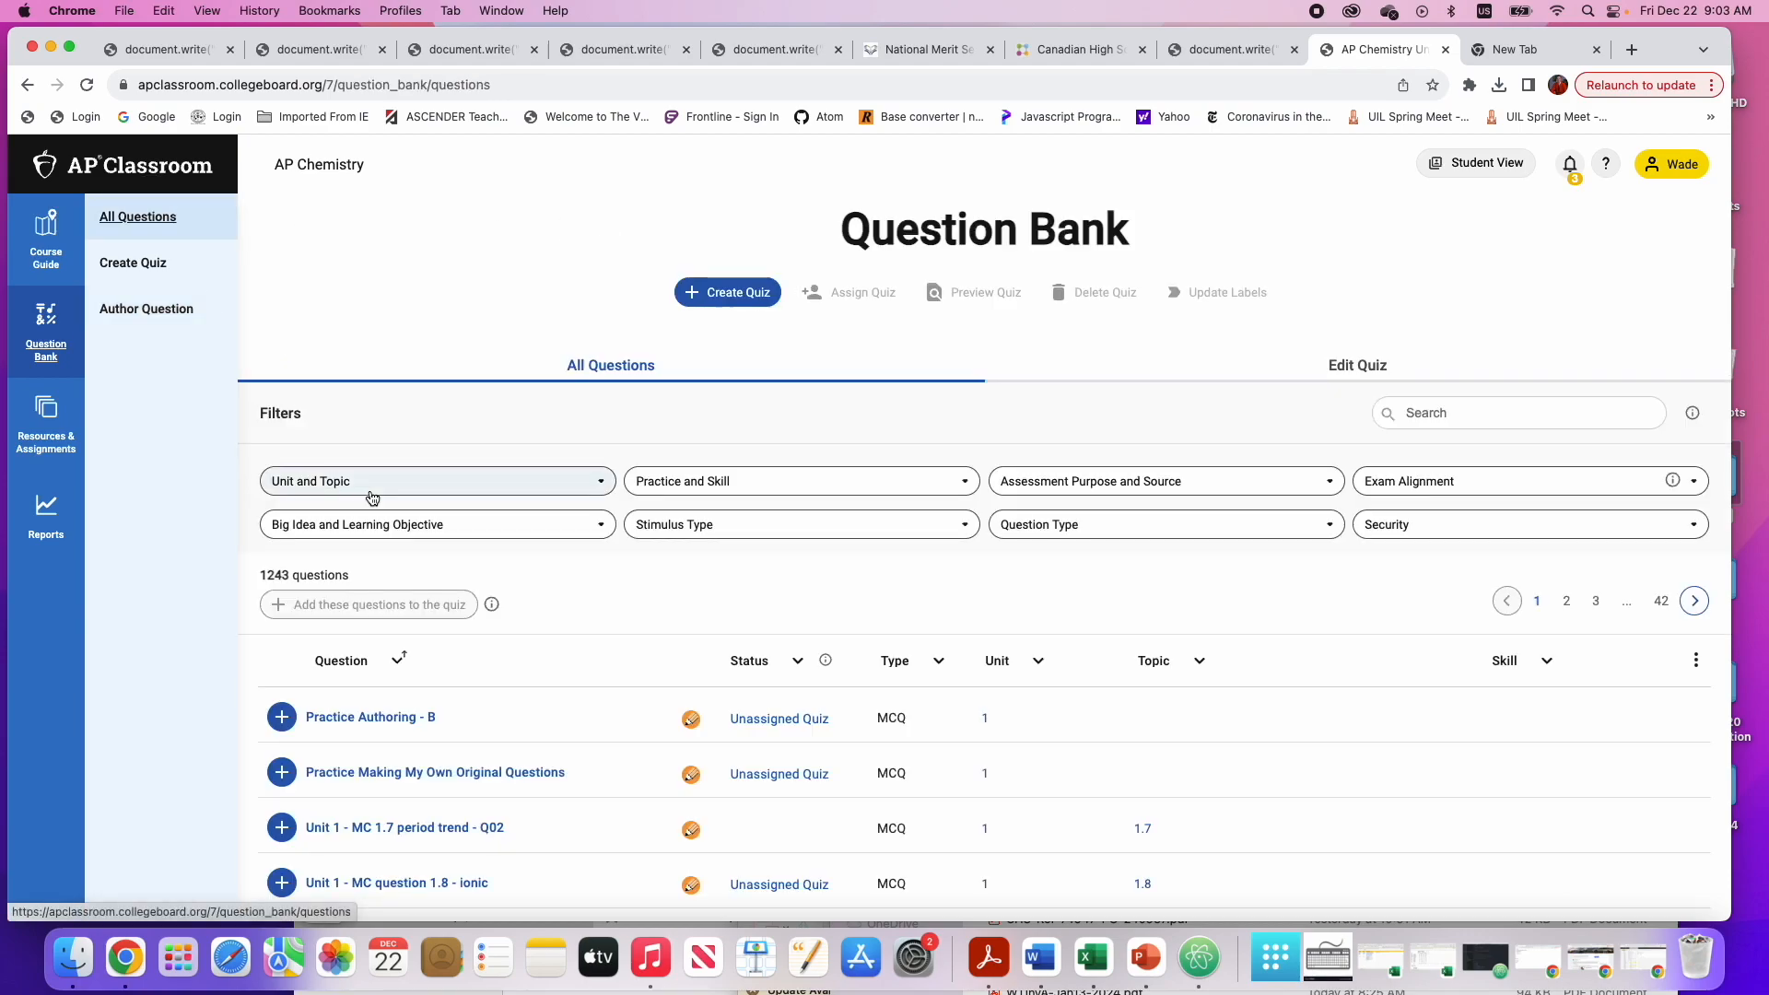
scroll(518, 566, "down", 5)
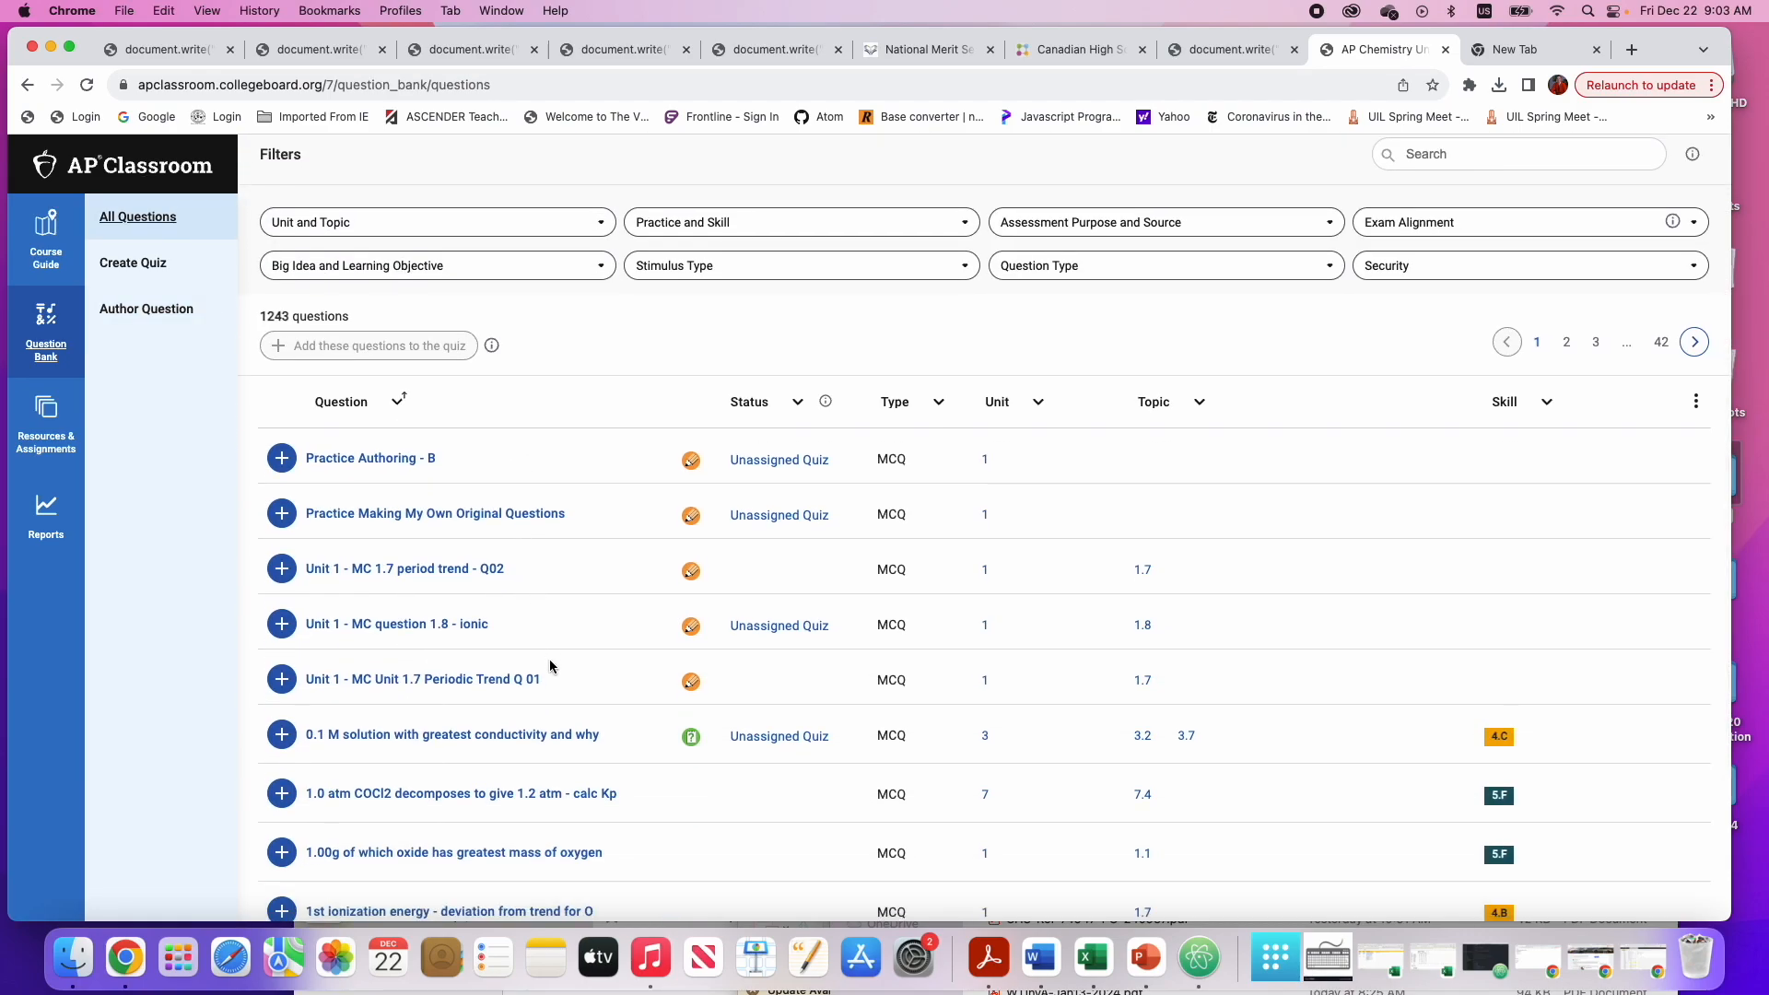
mouse_move(506, 675)
mouse_move(343, 693)
mouse_move(410, 578)
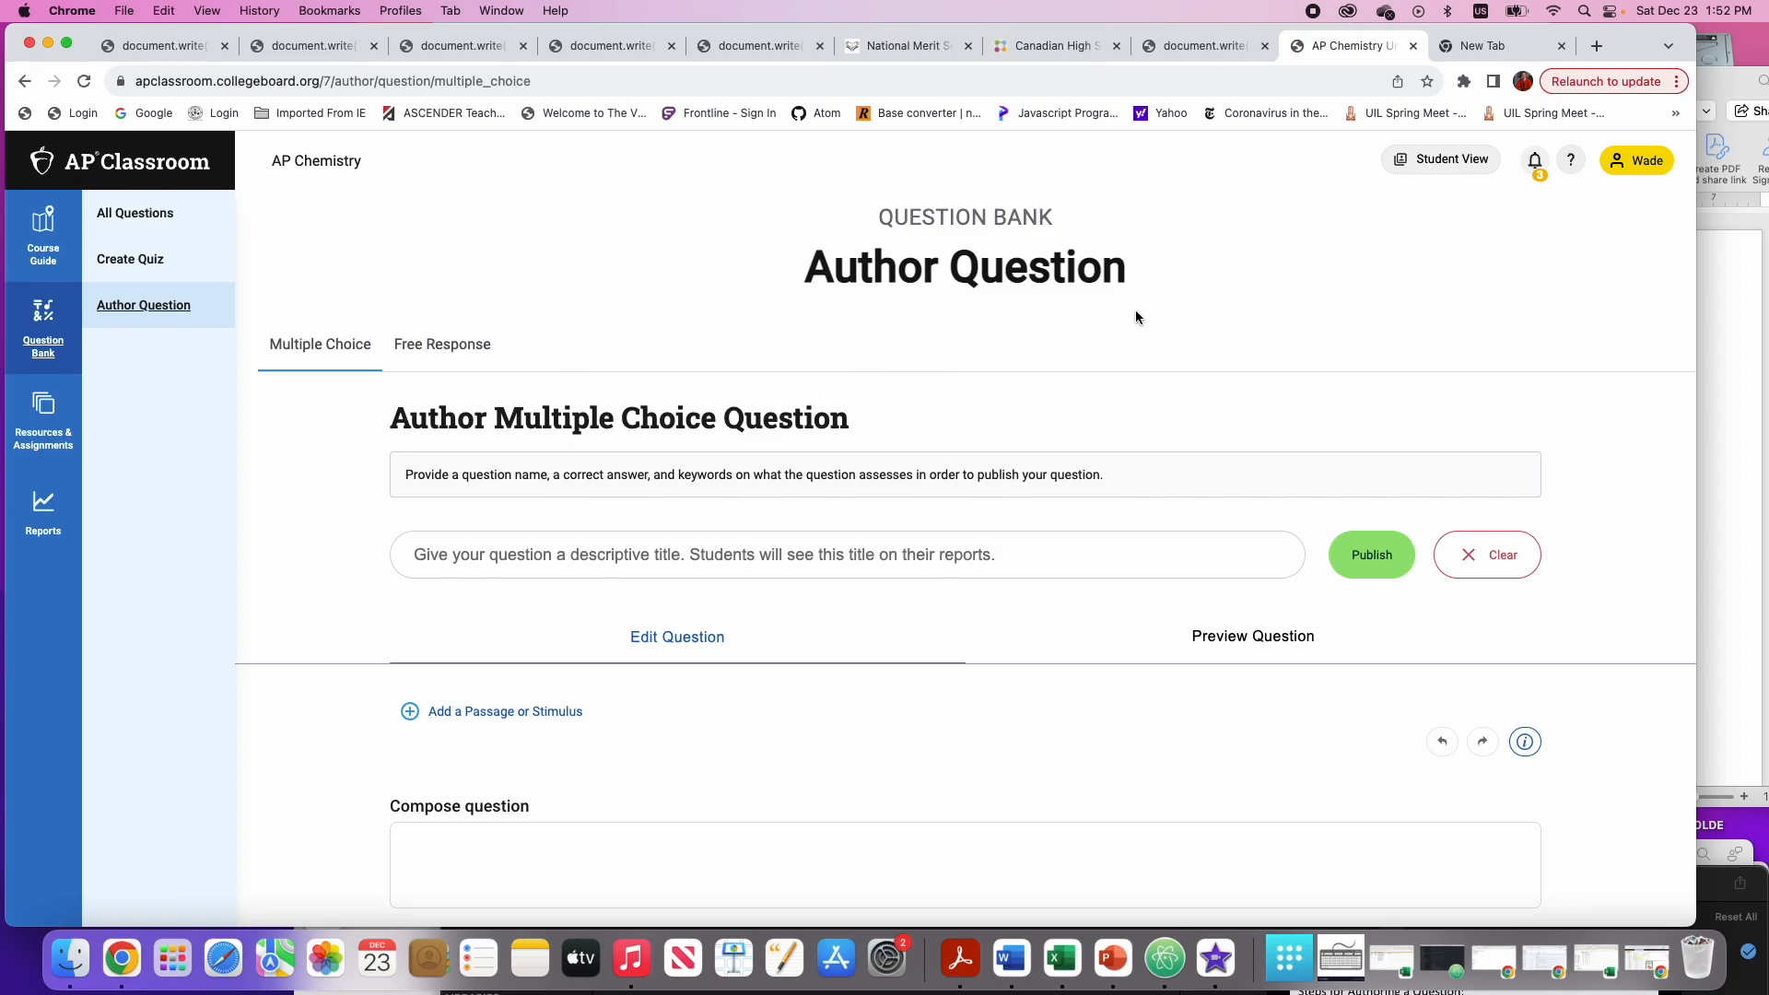
Copy the title "Unit 7 – MC 7.9 Le Chatelier Q01" from the Word document Test 1 into the new question's title
left_click(1709, 90)
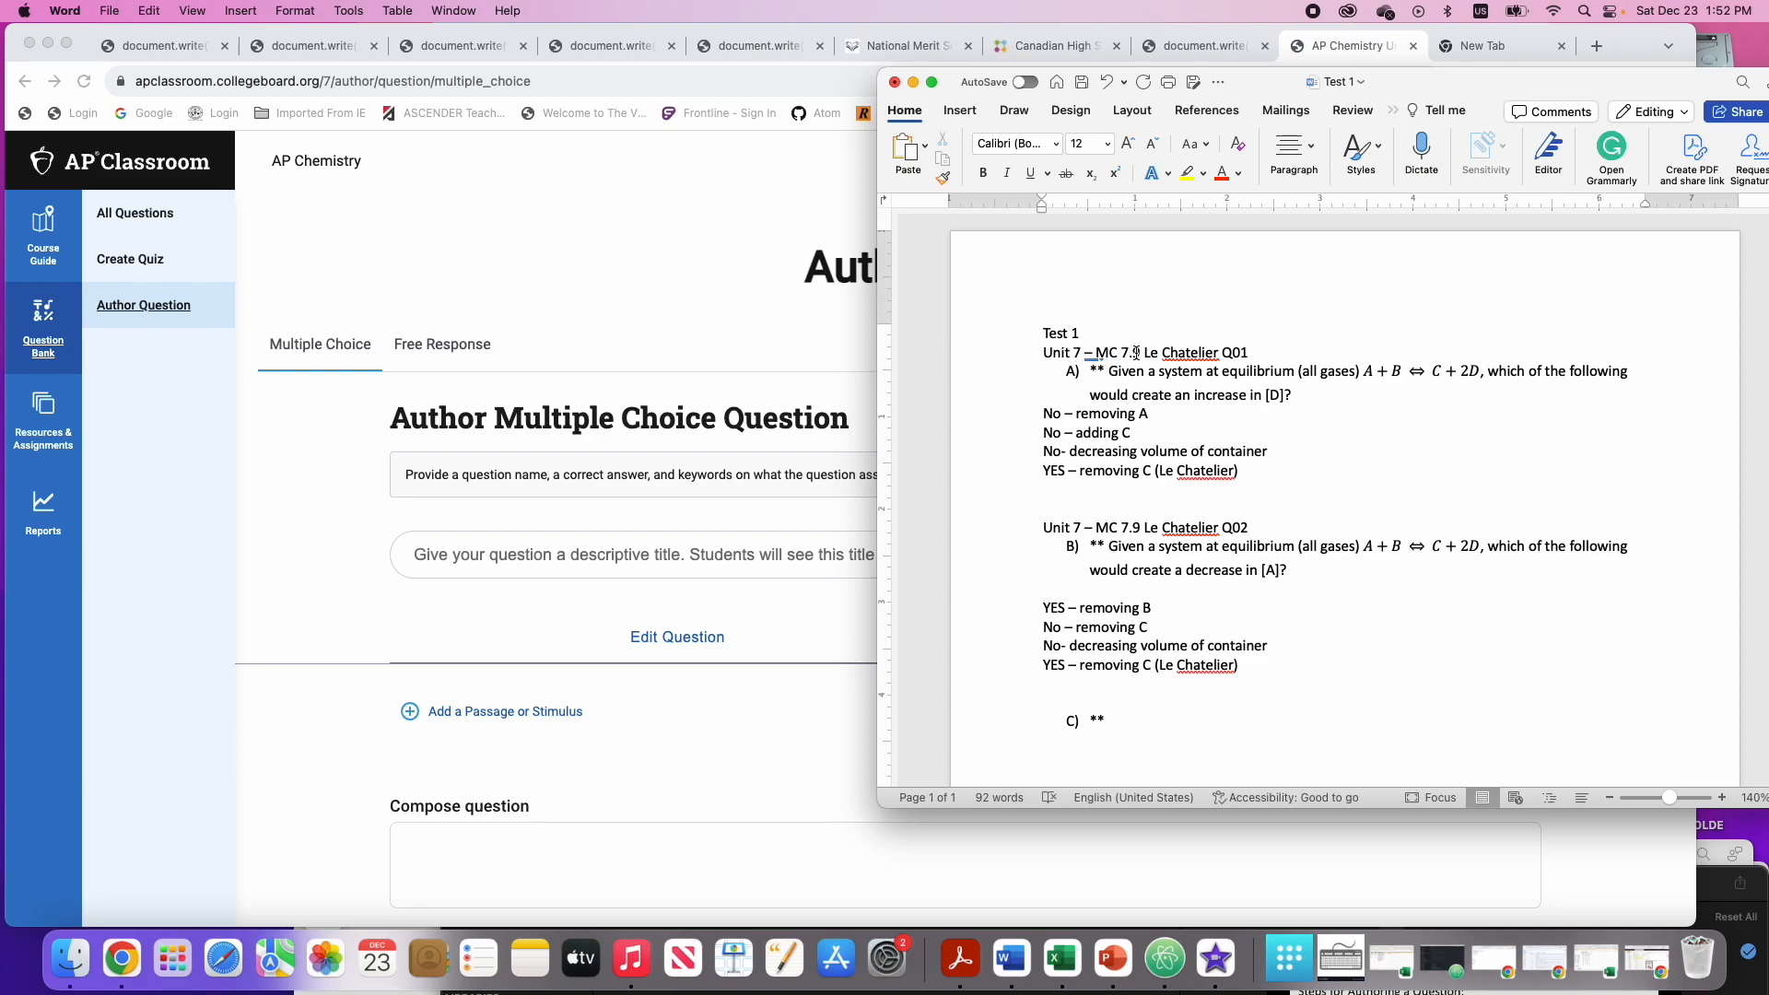
double_click(1166, 354)
left_click_drag(1248, 352, 1062, 355)
key("super+c")
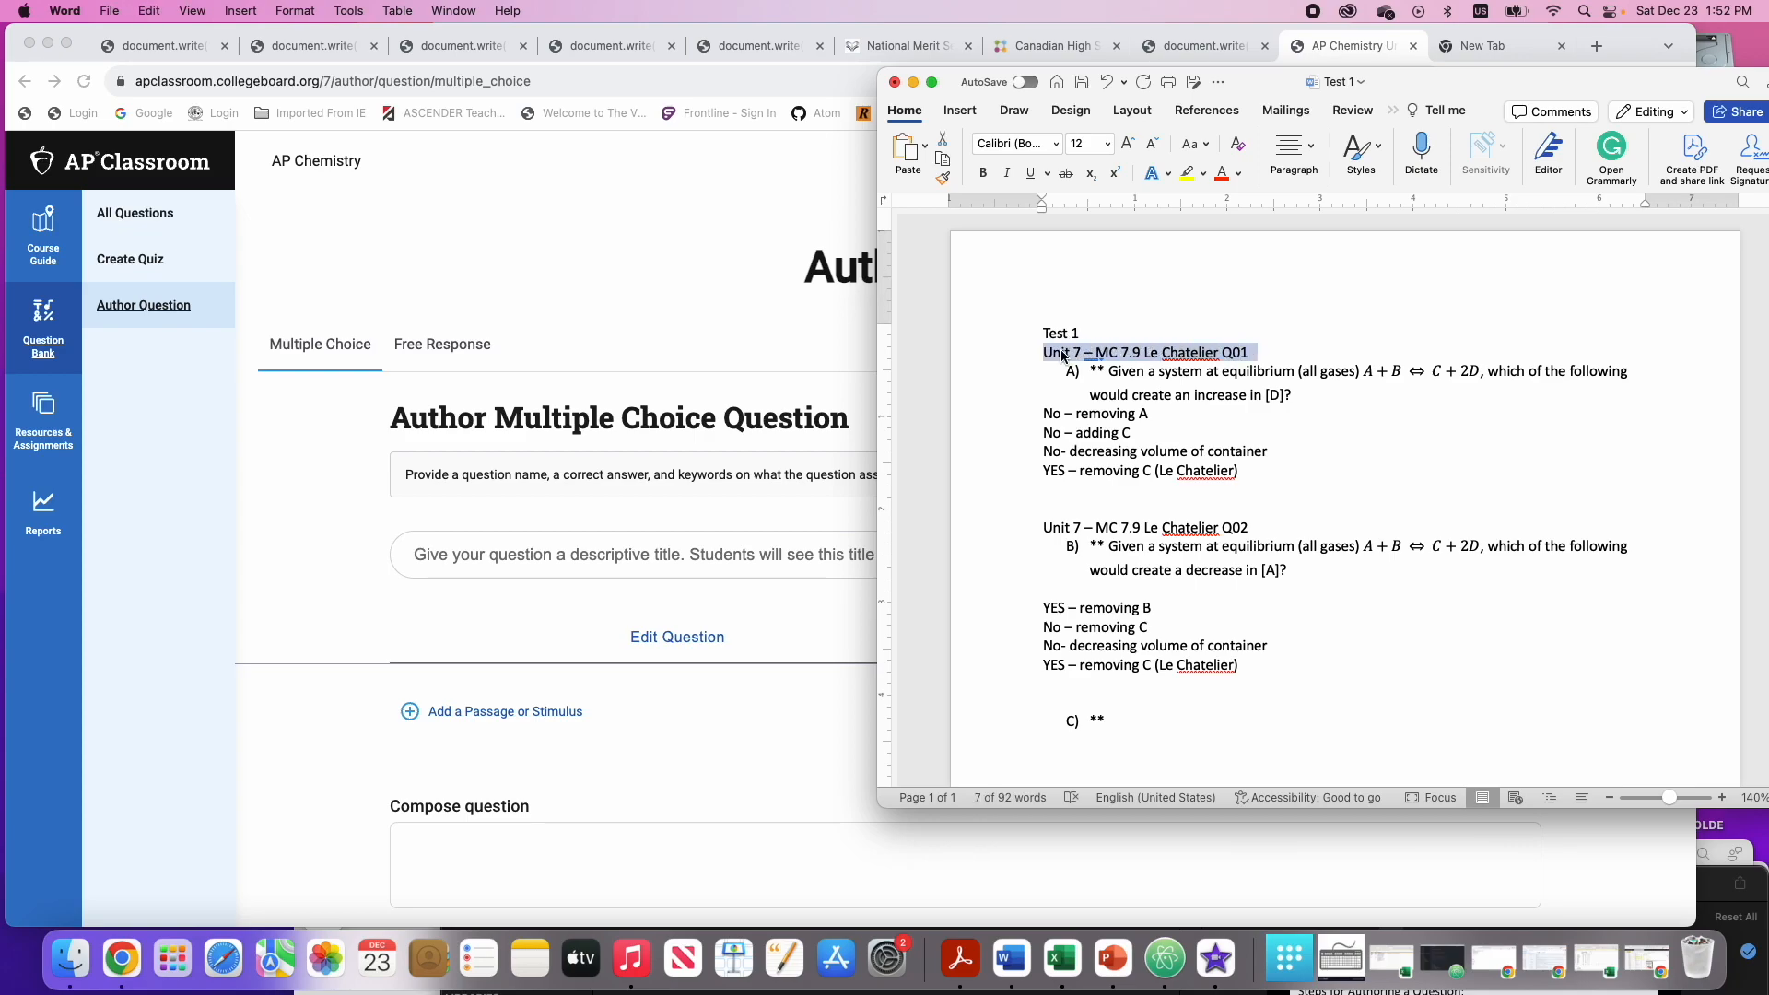
scroll(584, 583, "down", 1)
scroll(585, 583, "down", 1)
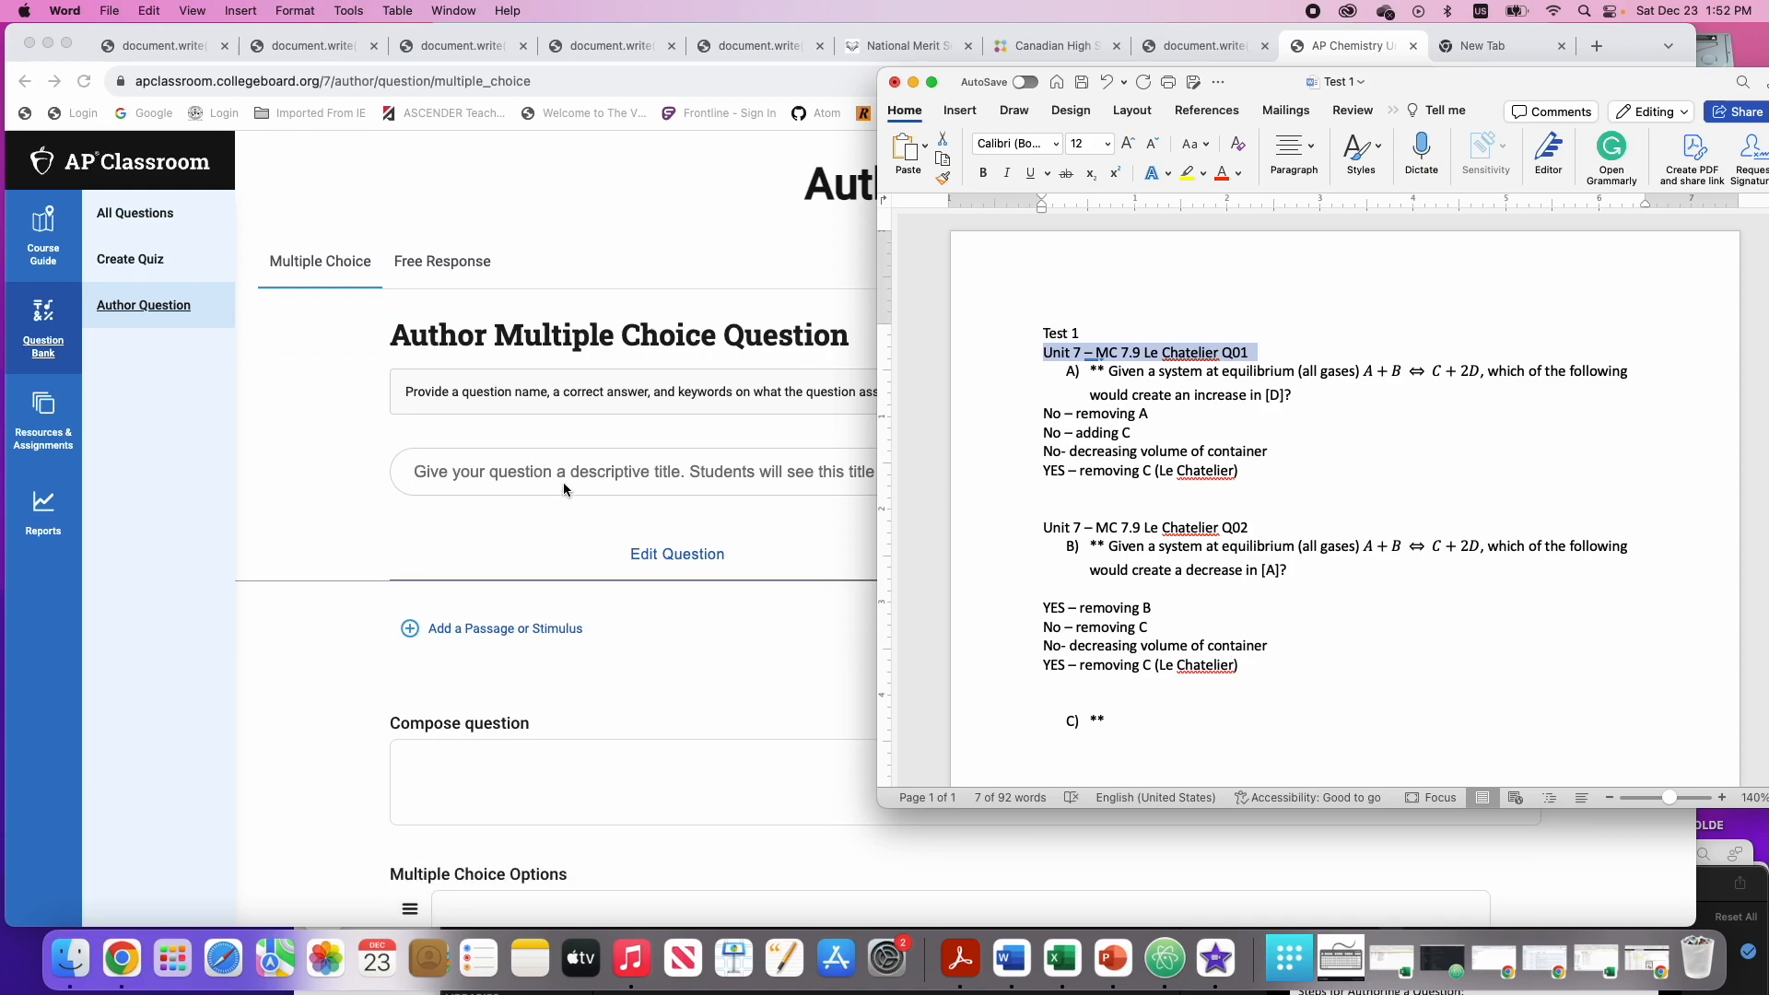
left_click(562, 474)
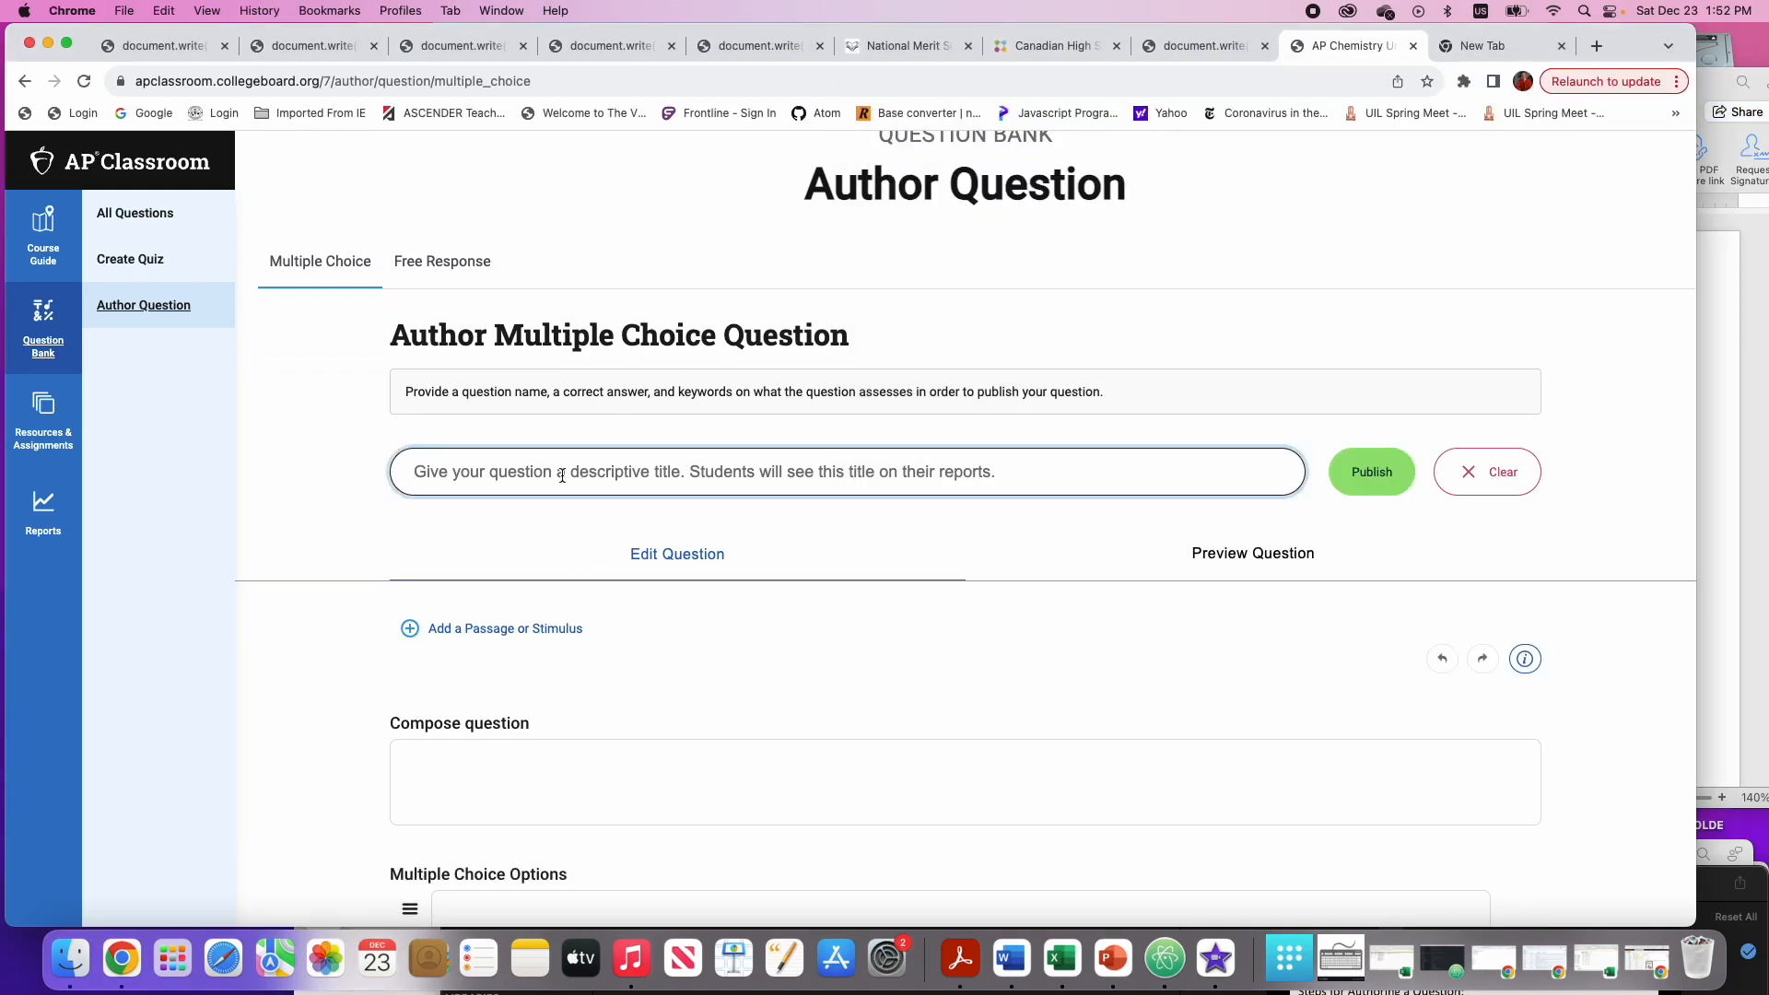
key("super+v")
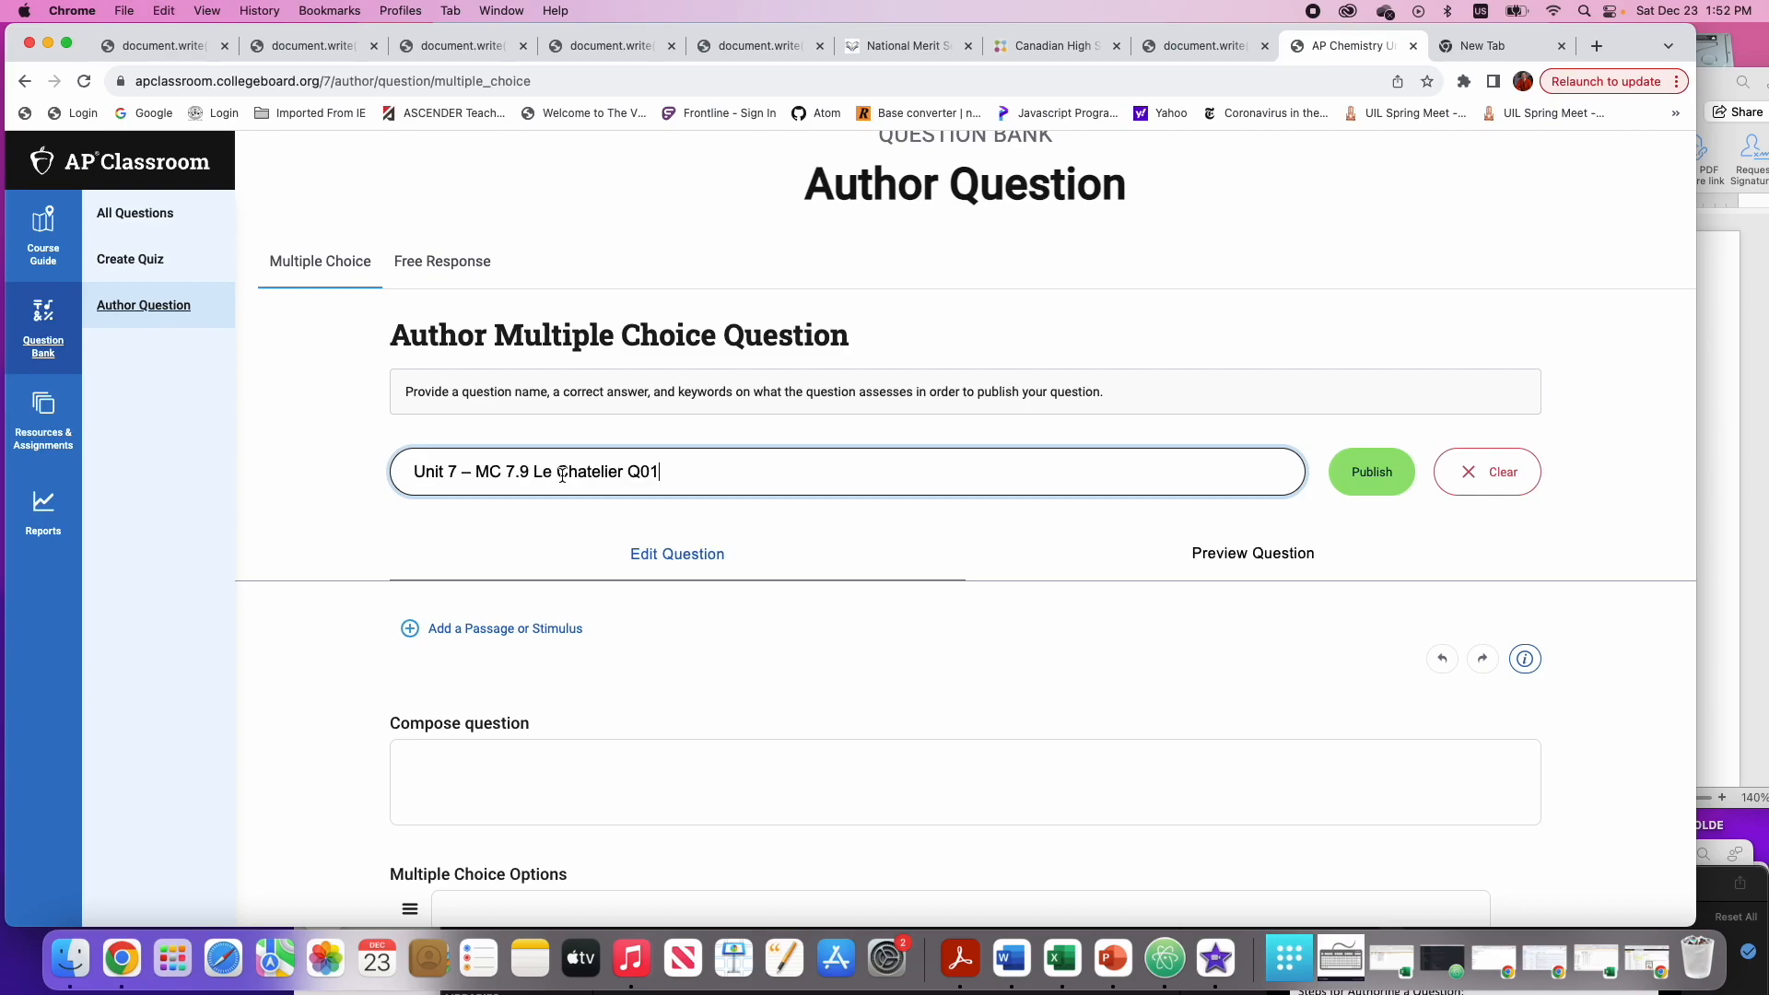
Copy question A's text about increasing [D] from the Word document into the question body and delete the broken image after "C+2D"
scroll(531, 669, "down", 2)
left_click(473, 680)
left_click(1706, 269)
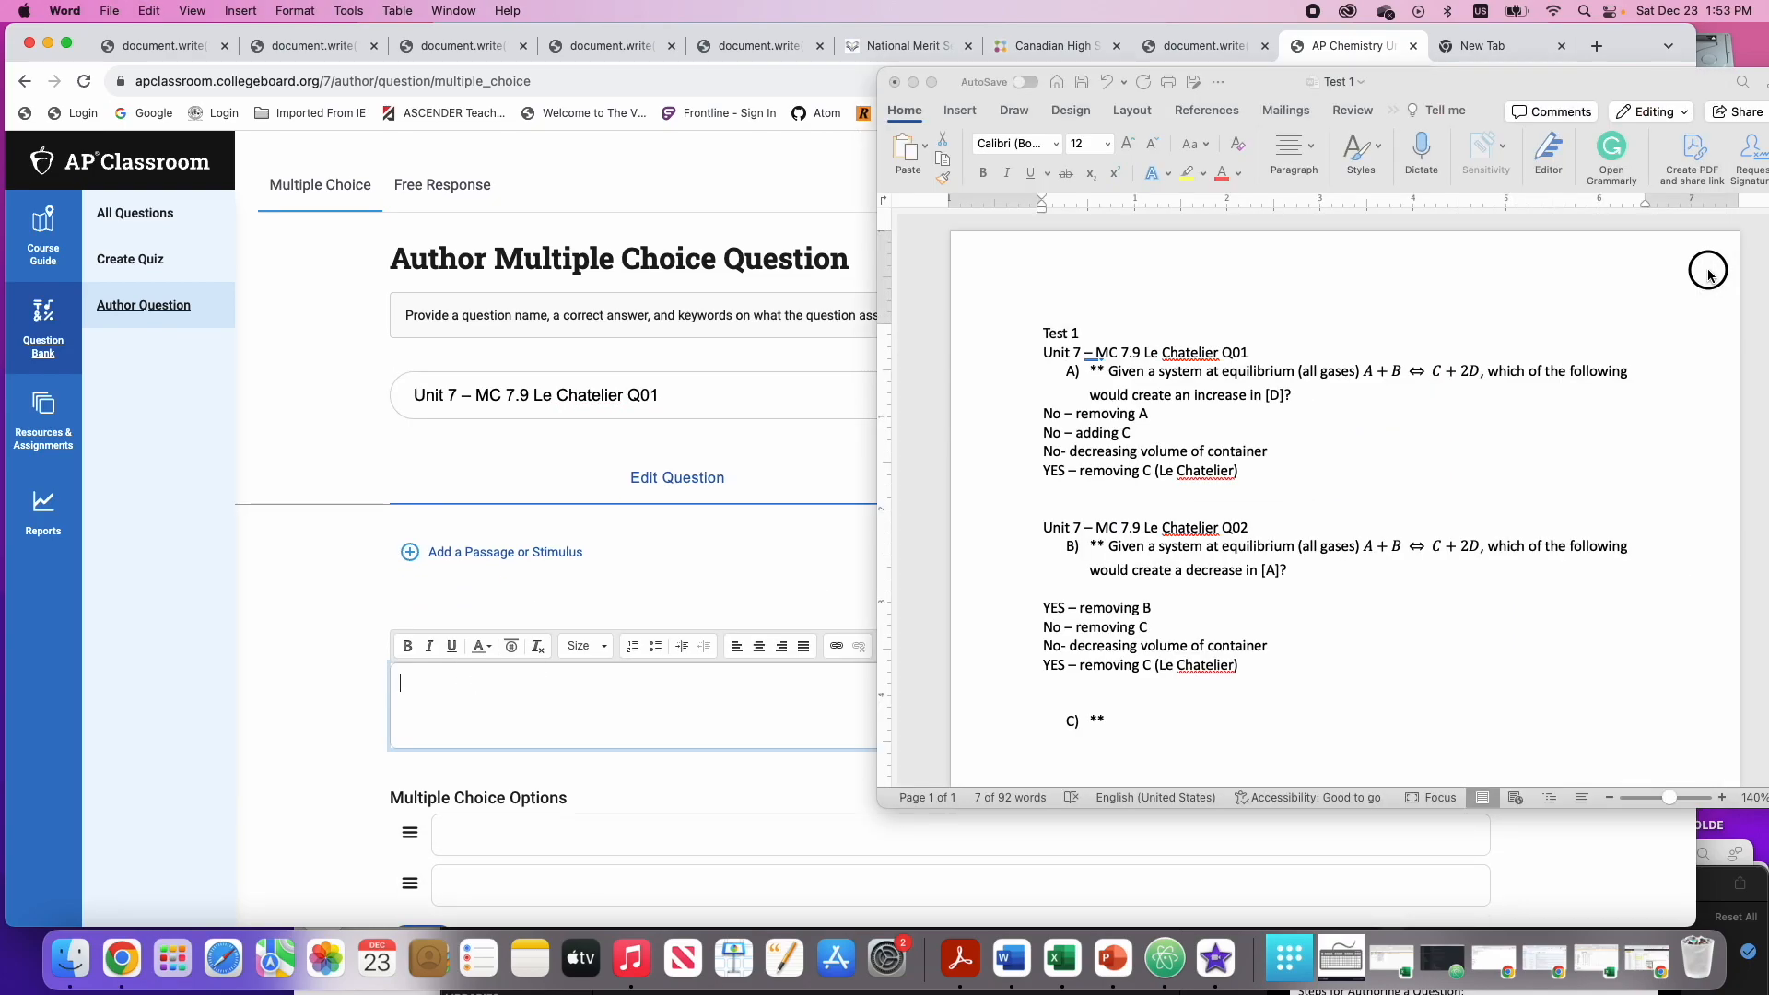
left_click_drag(1087, 372, 1304, 398)
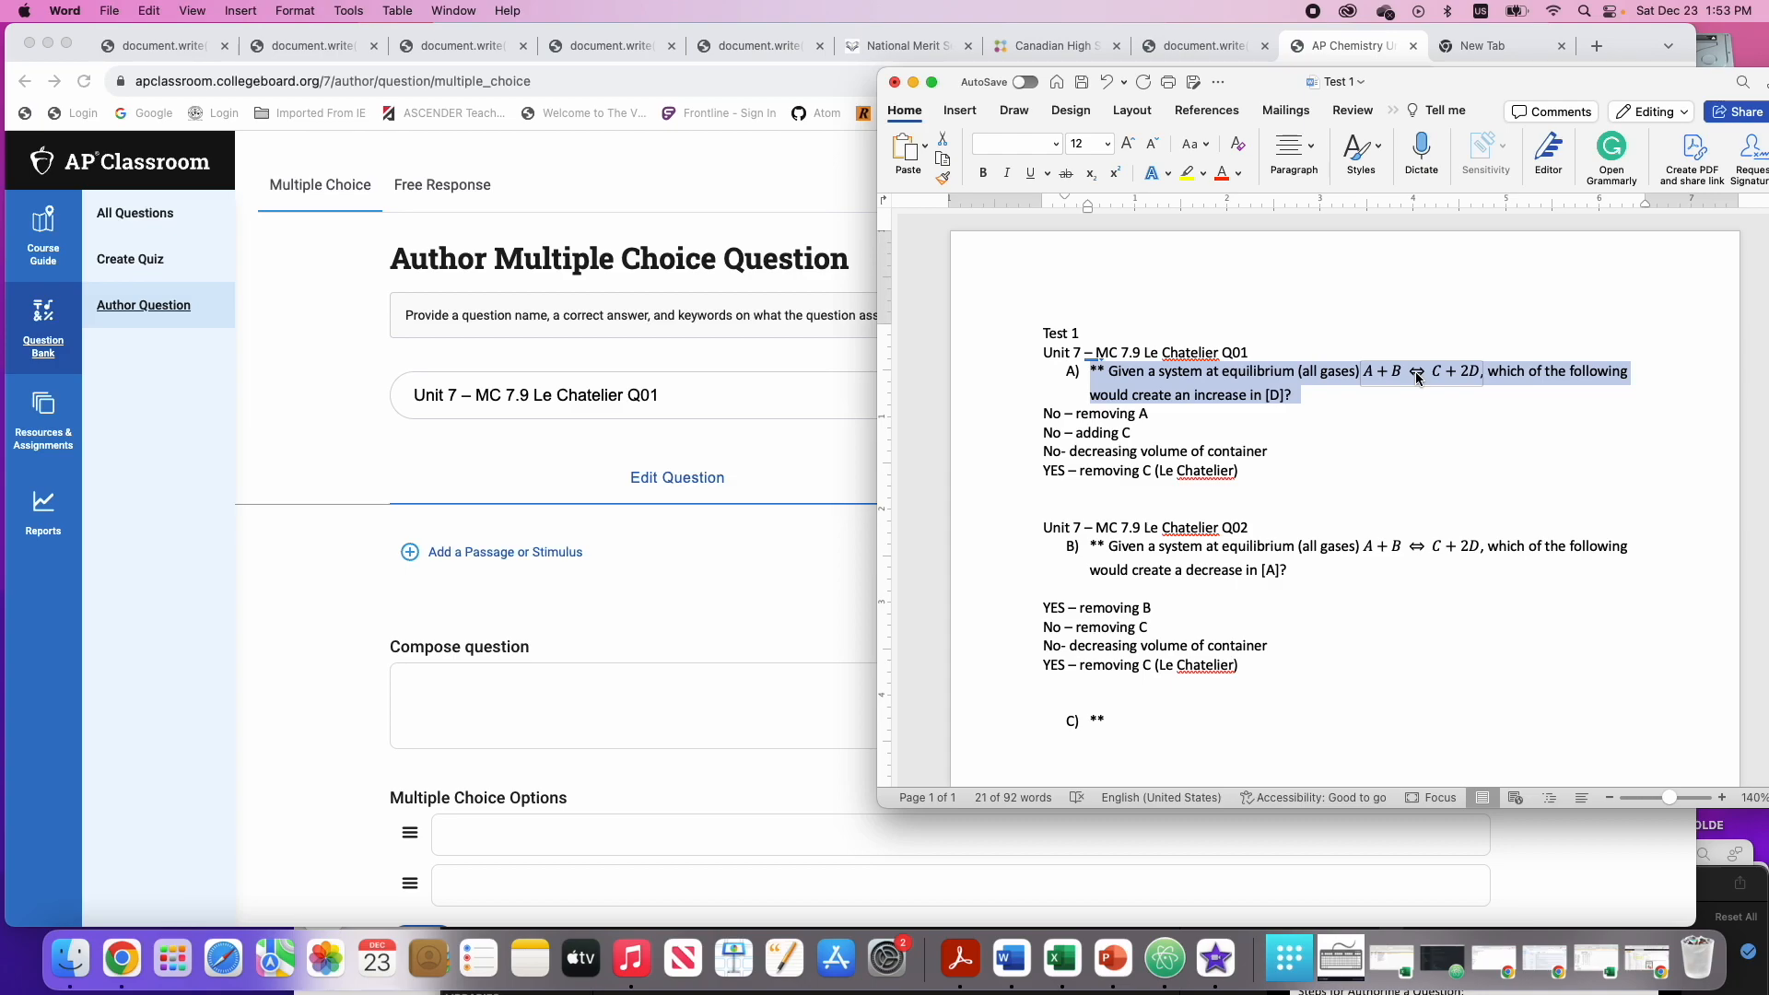
left_click(475, 685)
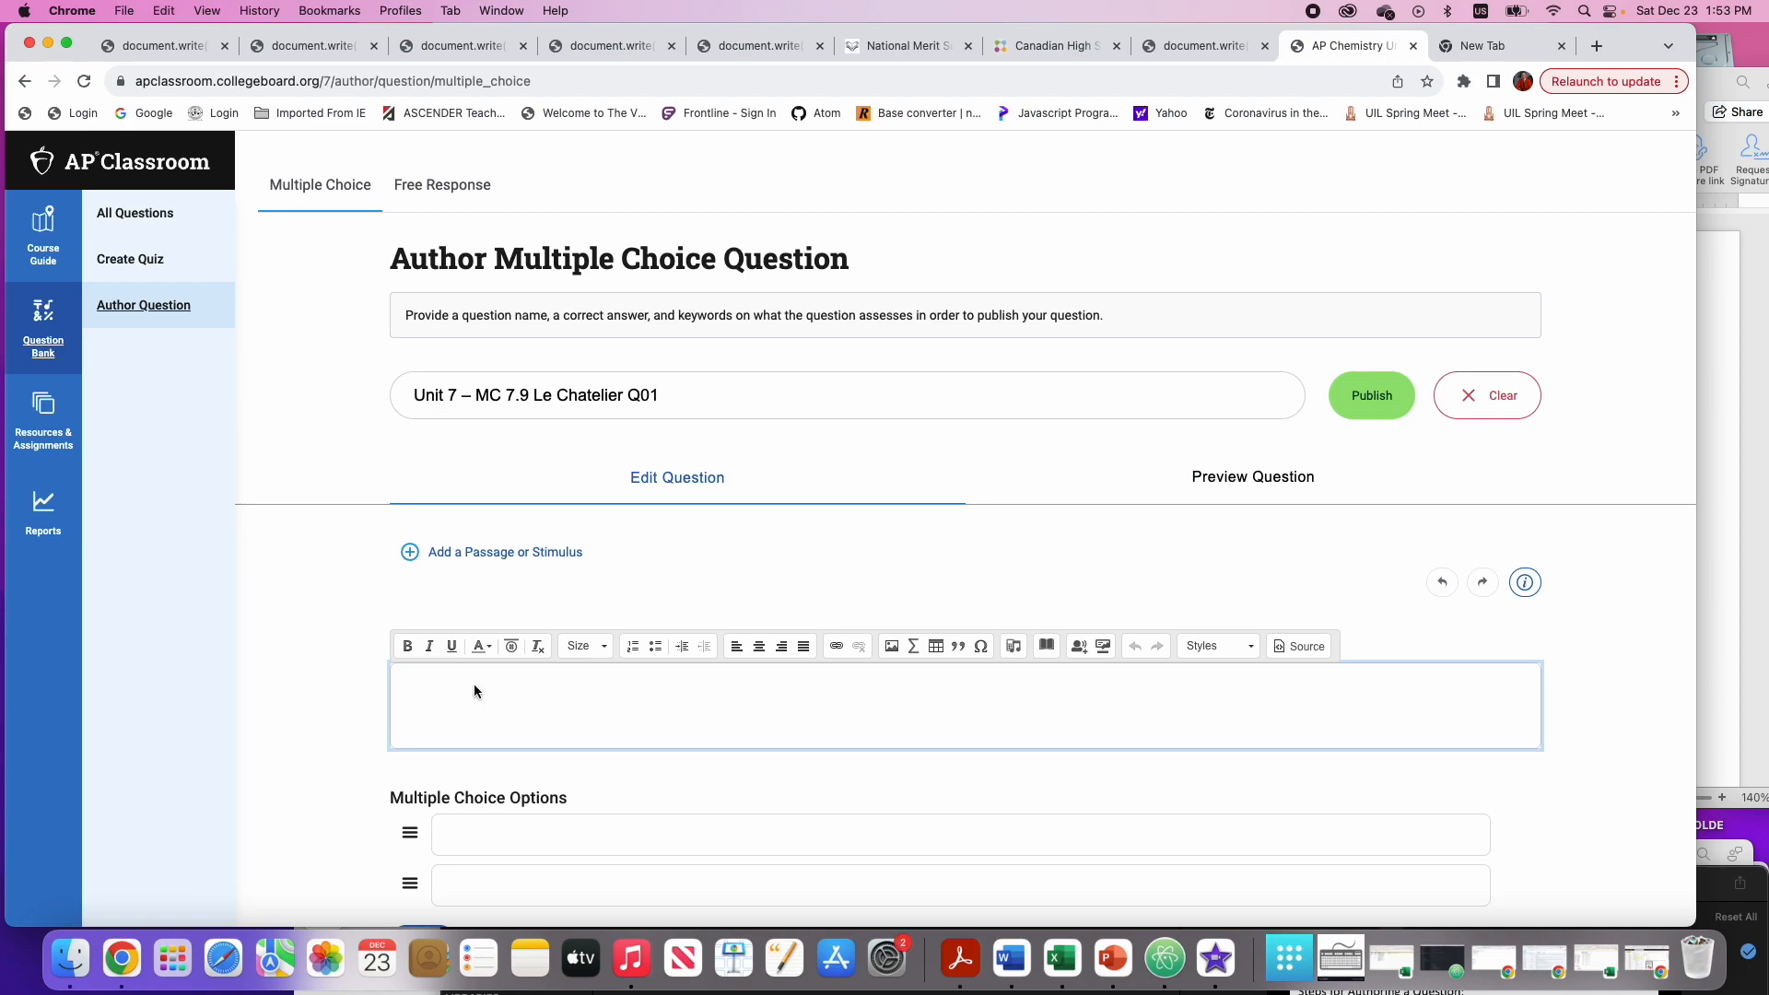
type("** Given a system at equilibrium (all gases) A+B C+2D, which of the following would create an increase in [D]?")
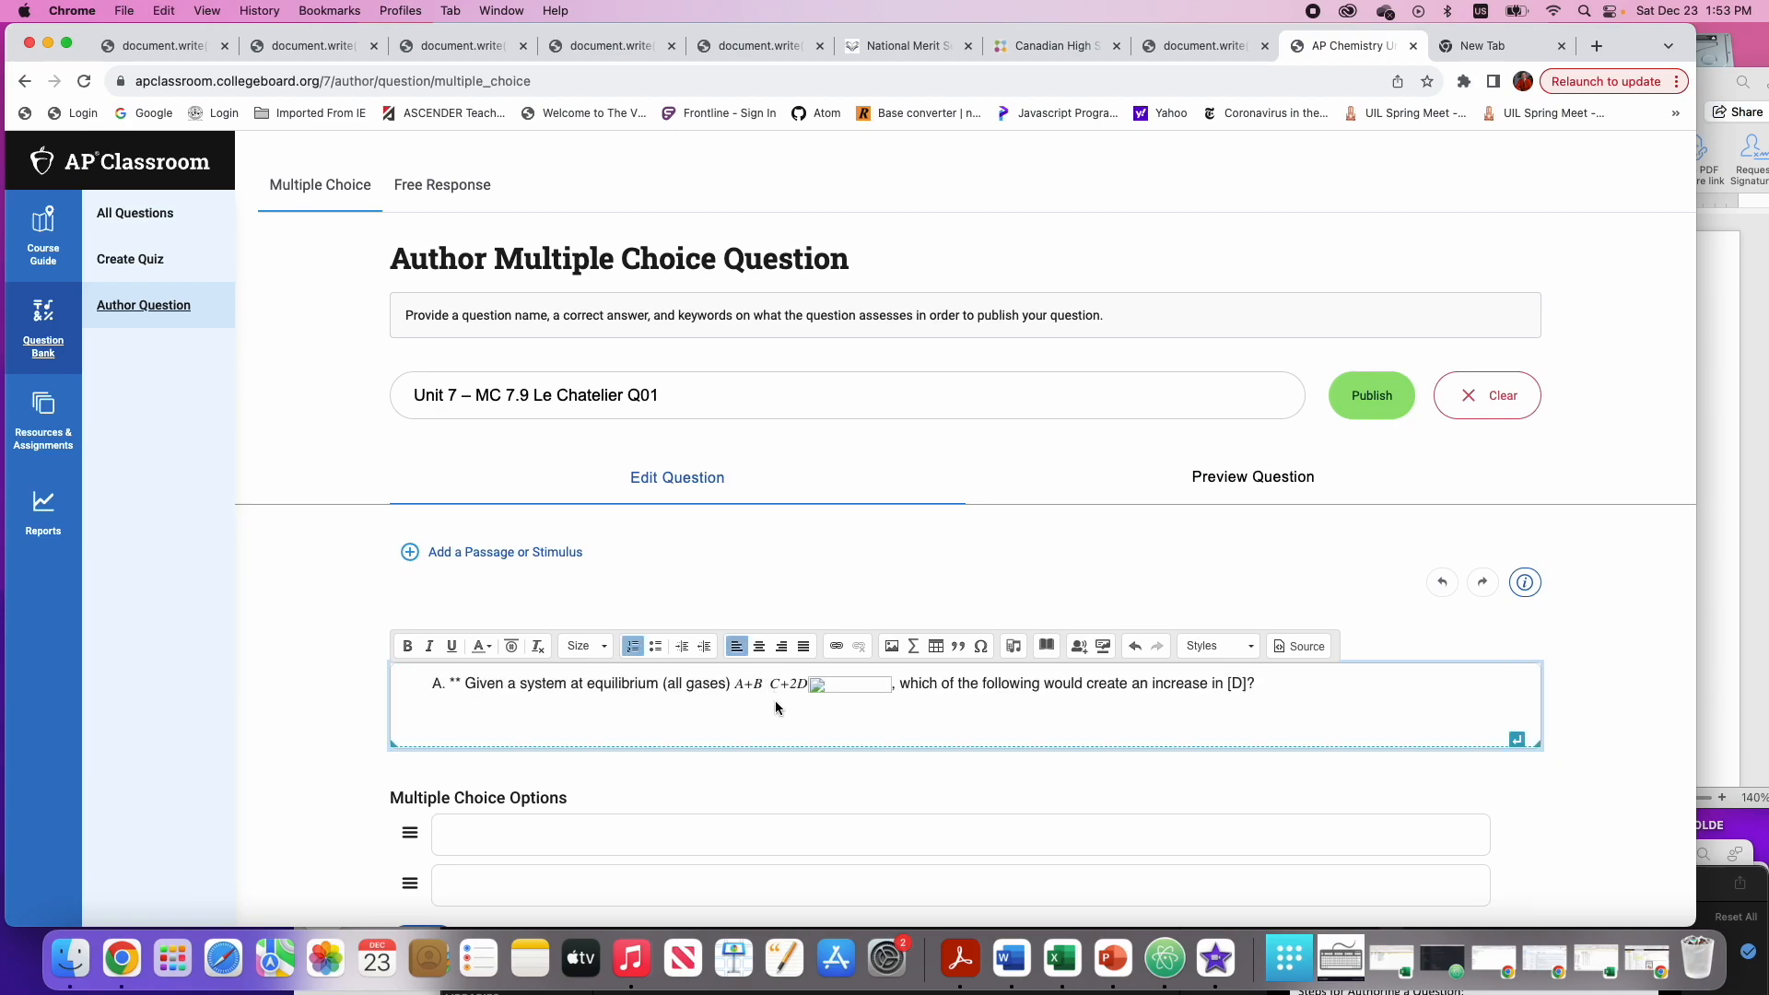
left_click(822, 687)
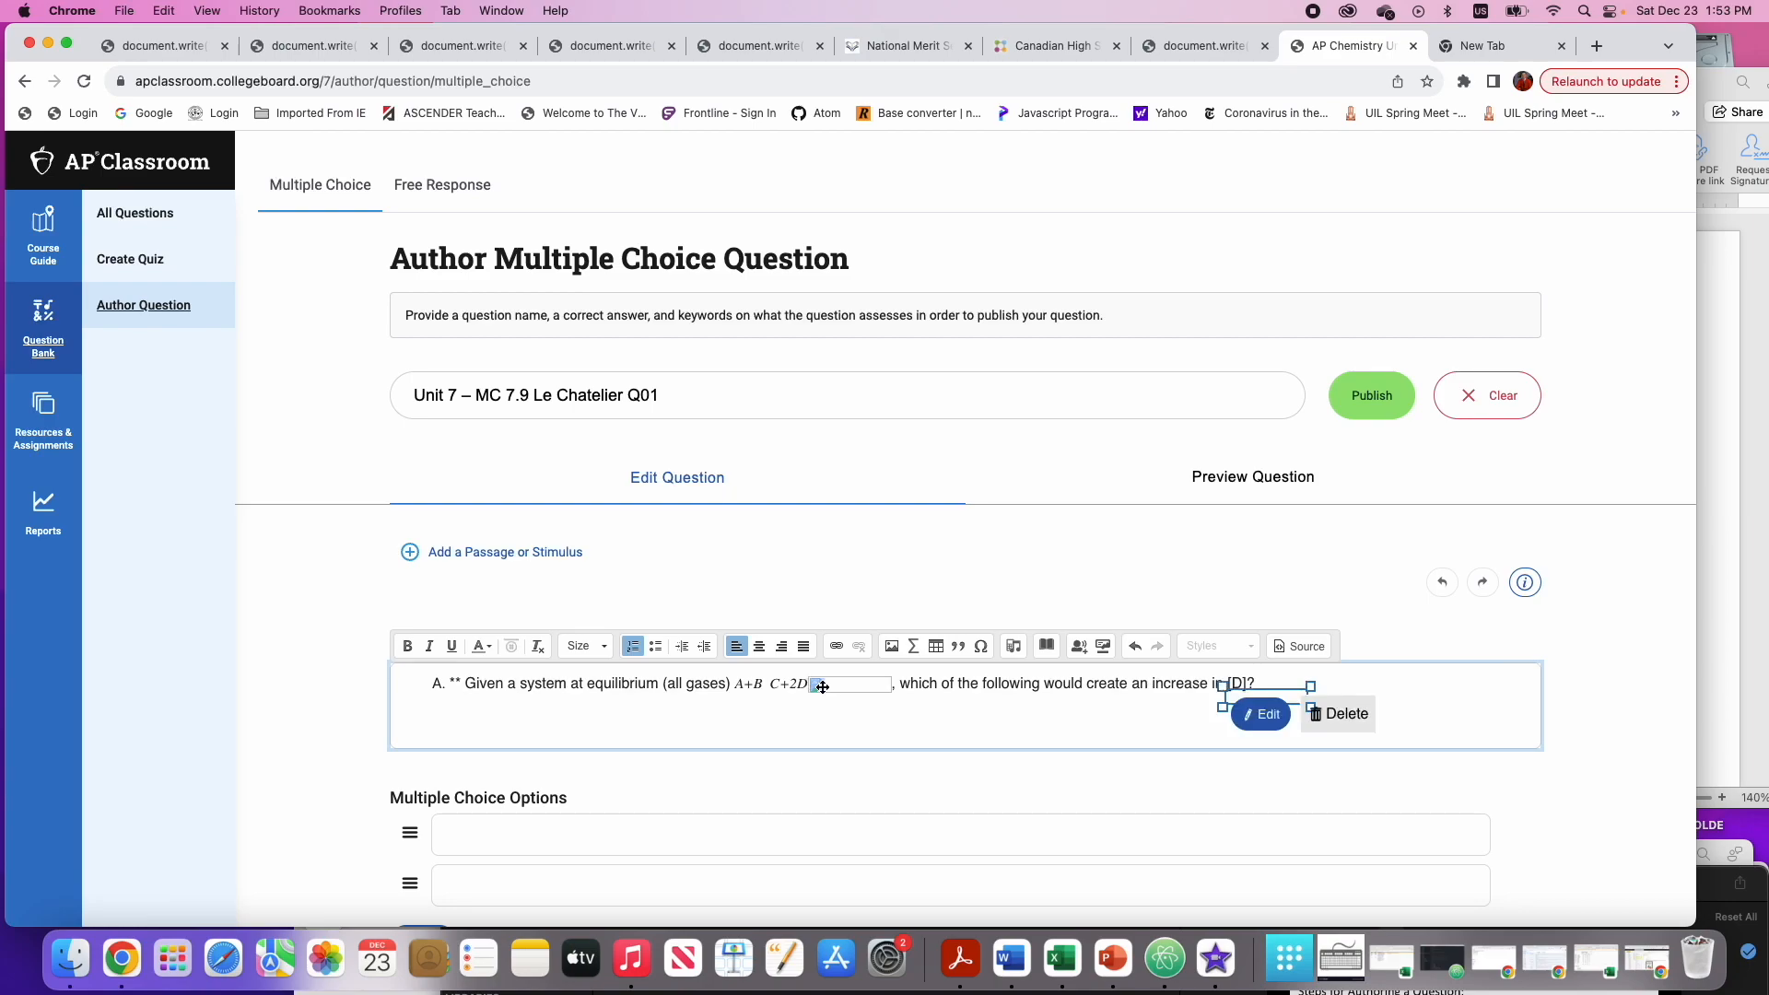
left_click(1328, 715)
Try to insert the double-headed arrow special character between "A+B" and "C+2D" in the question text
left_click(768, 684)
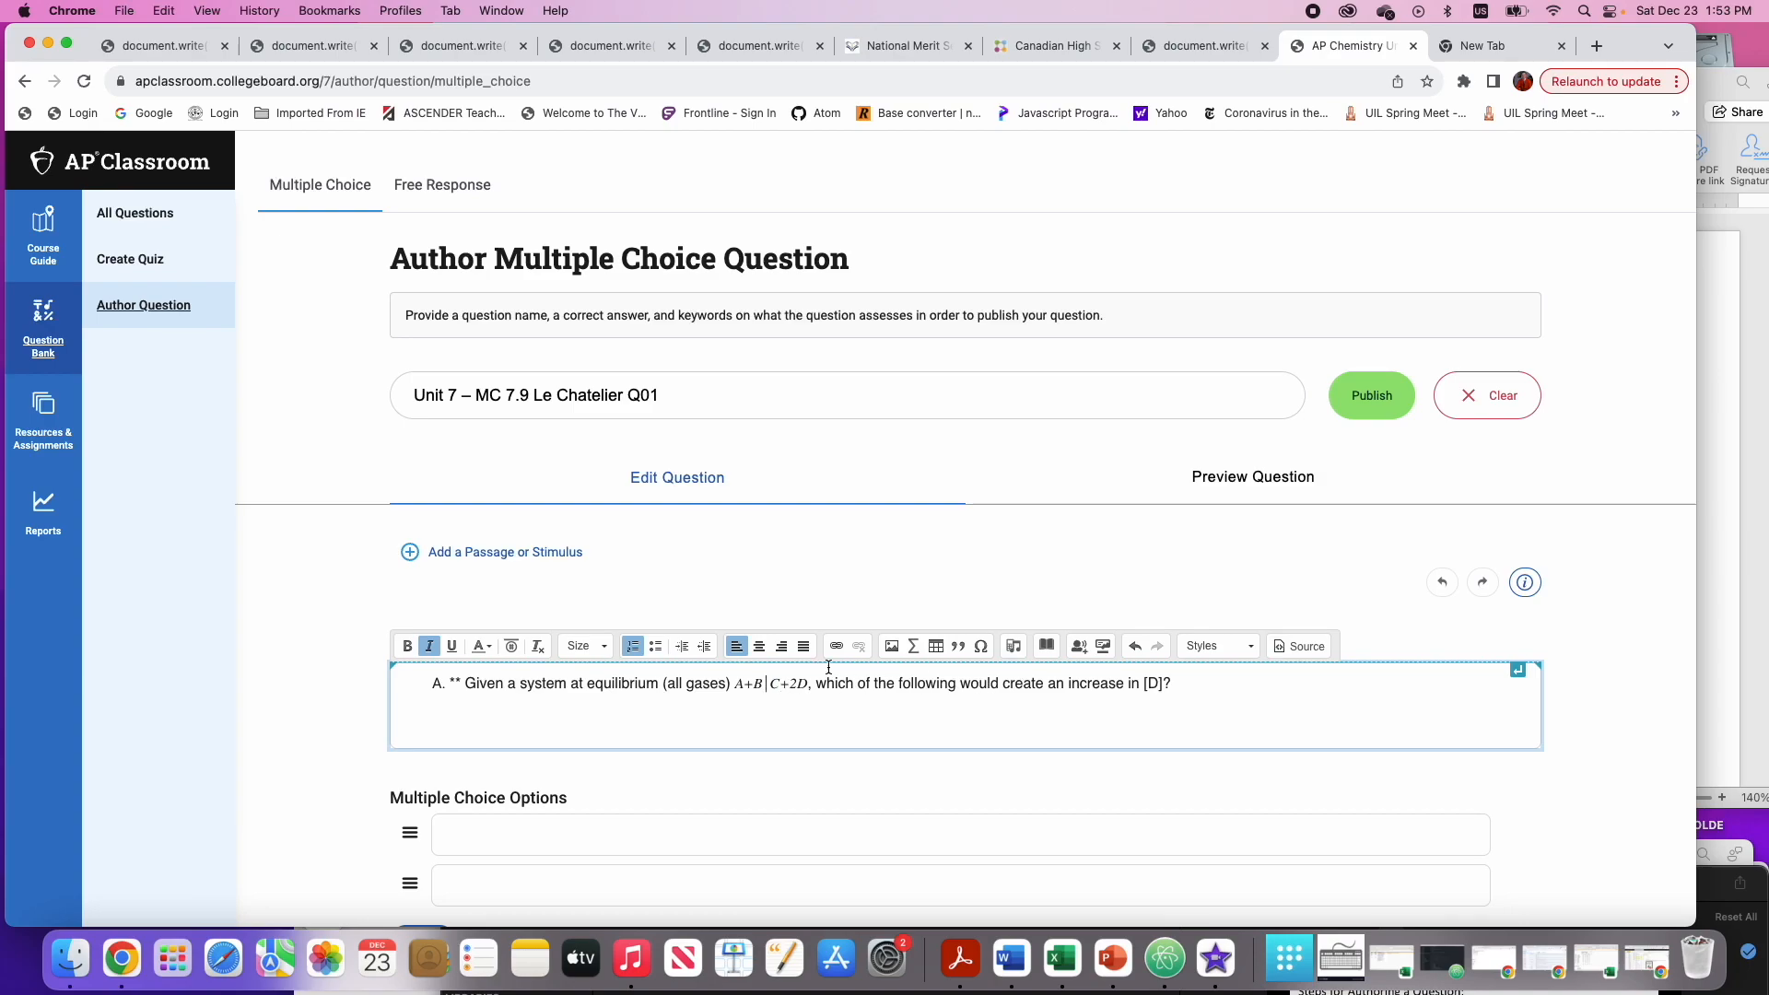
left_click(981, 647)
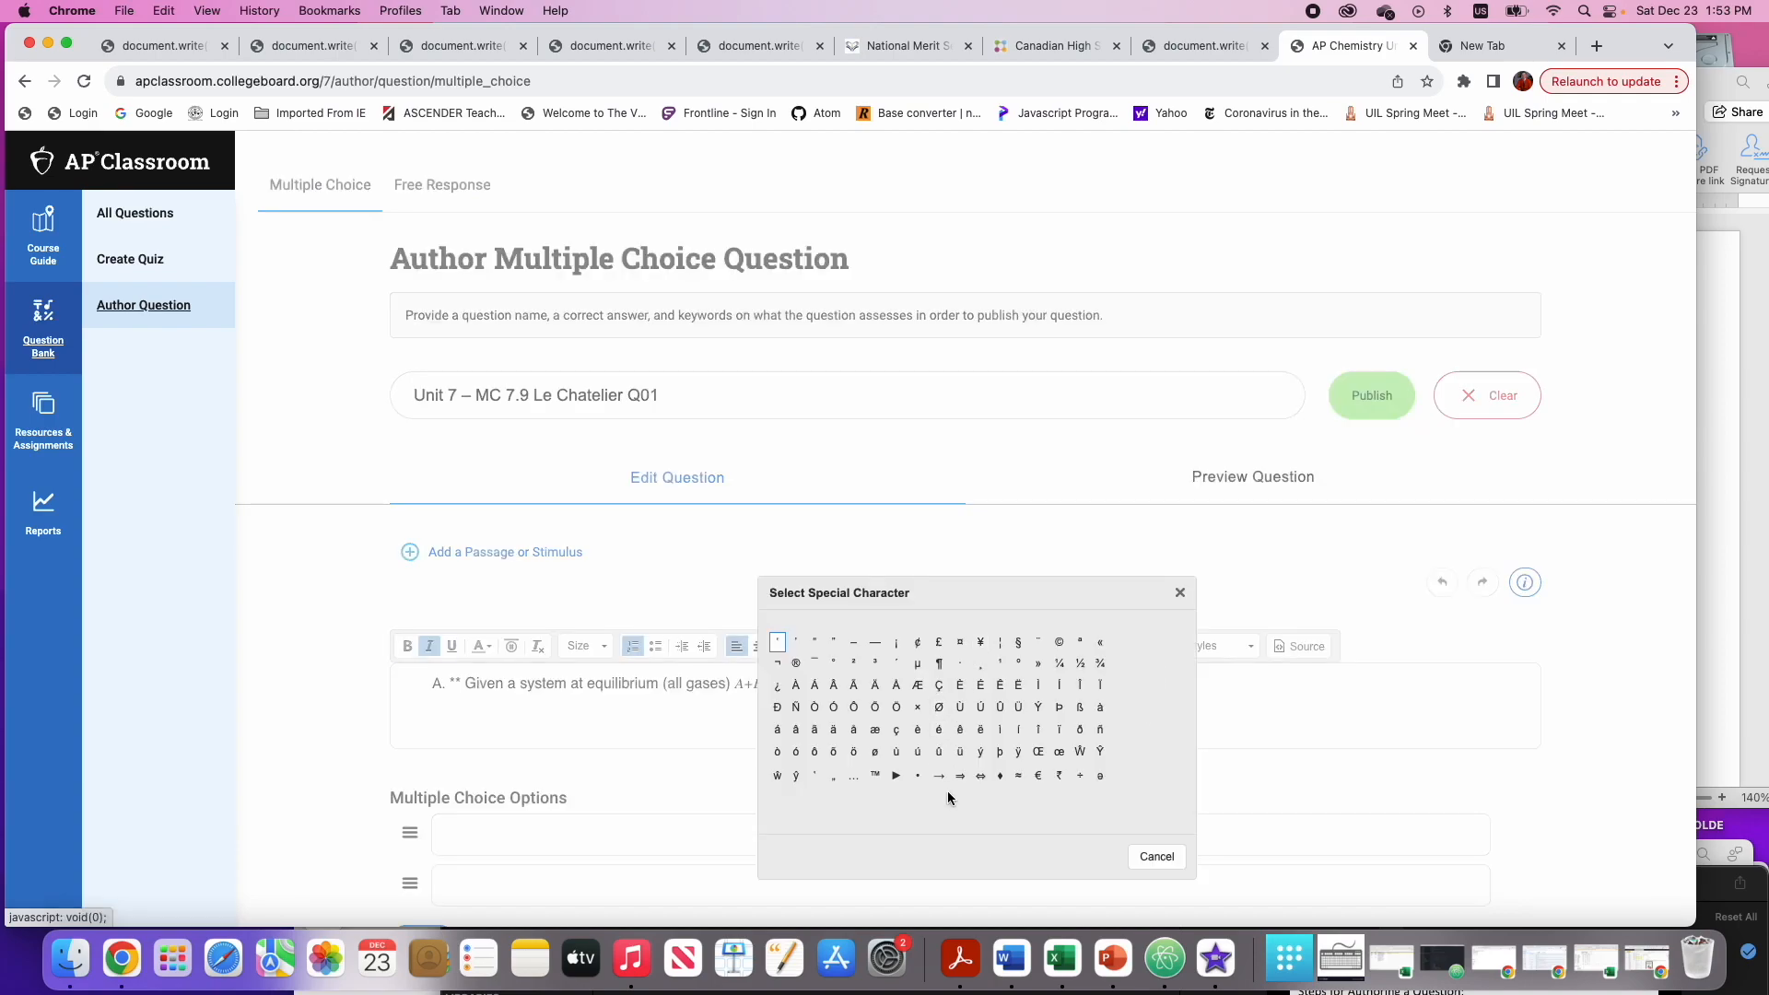
left_click(980, 775)
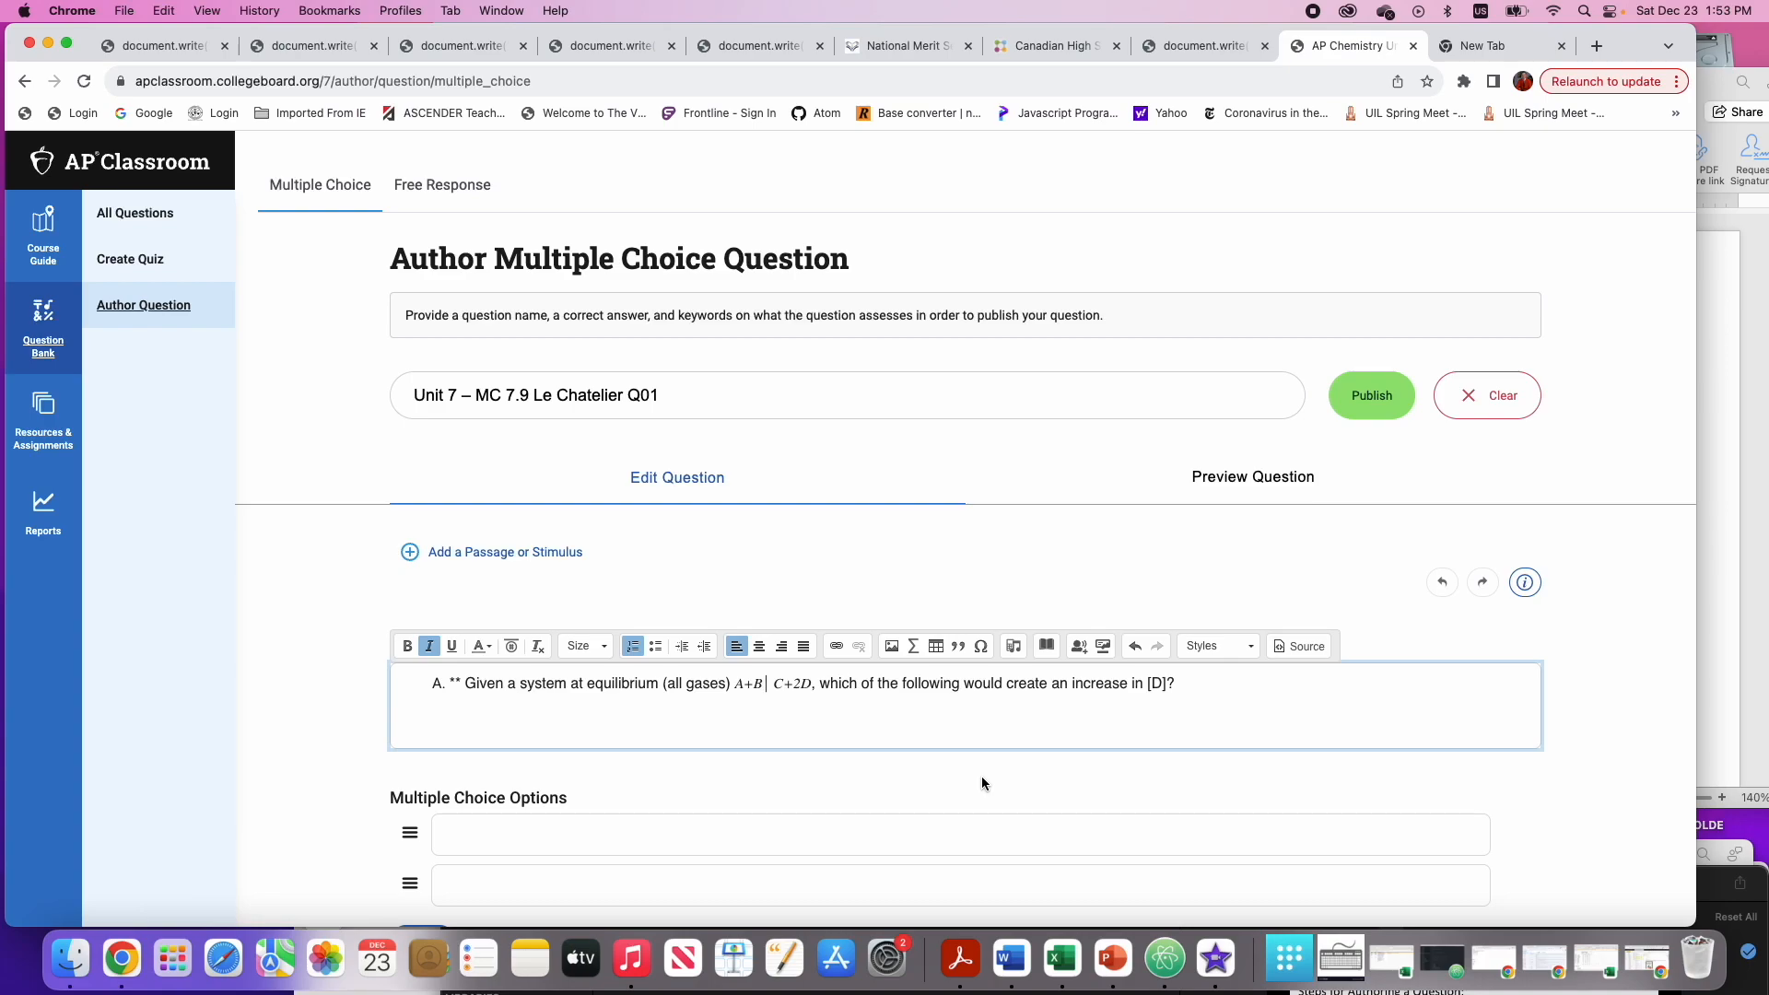
left_click(769, 684)
key("BackSpace")
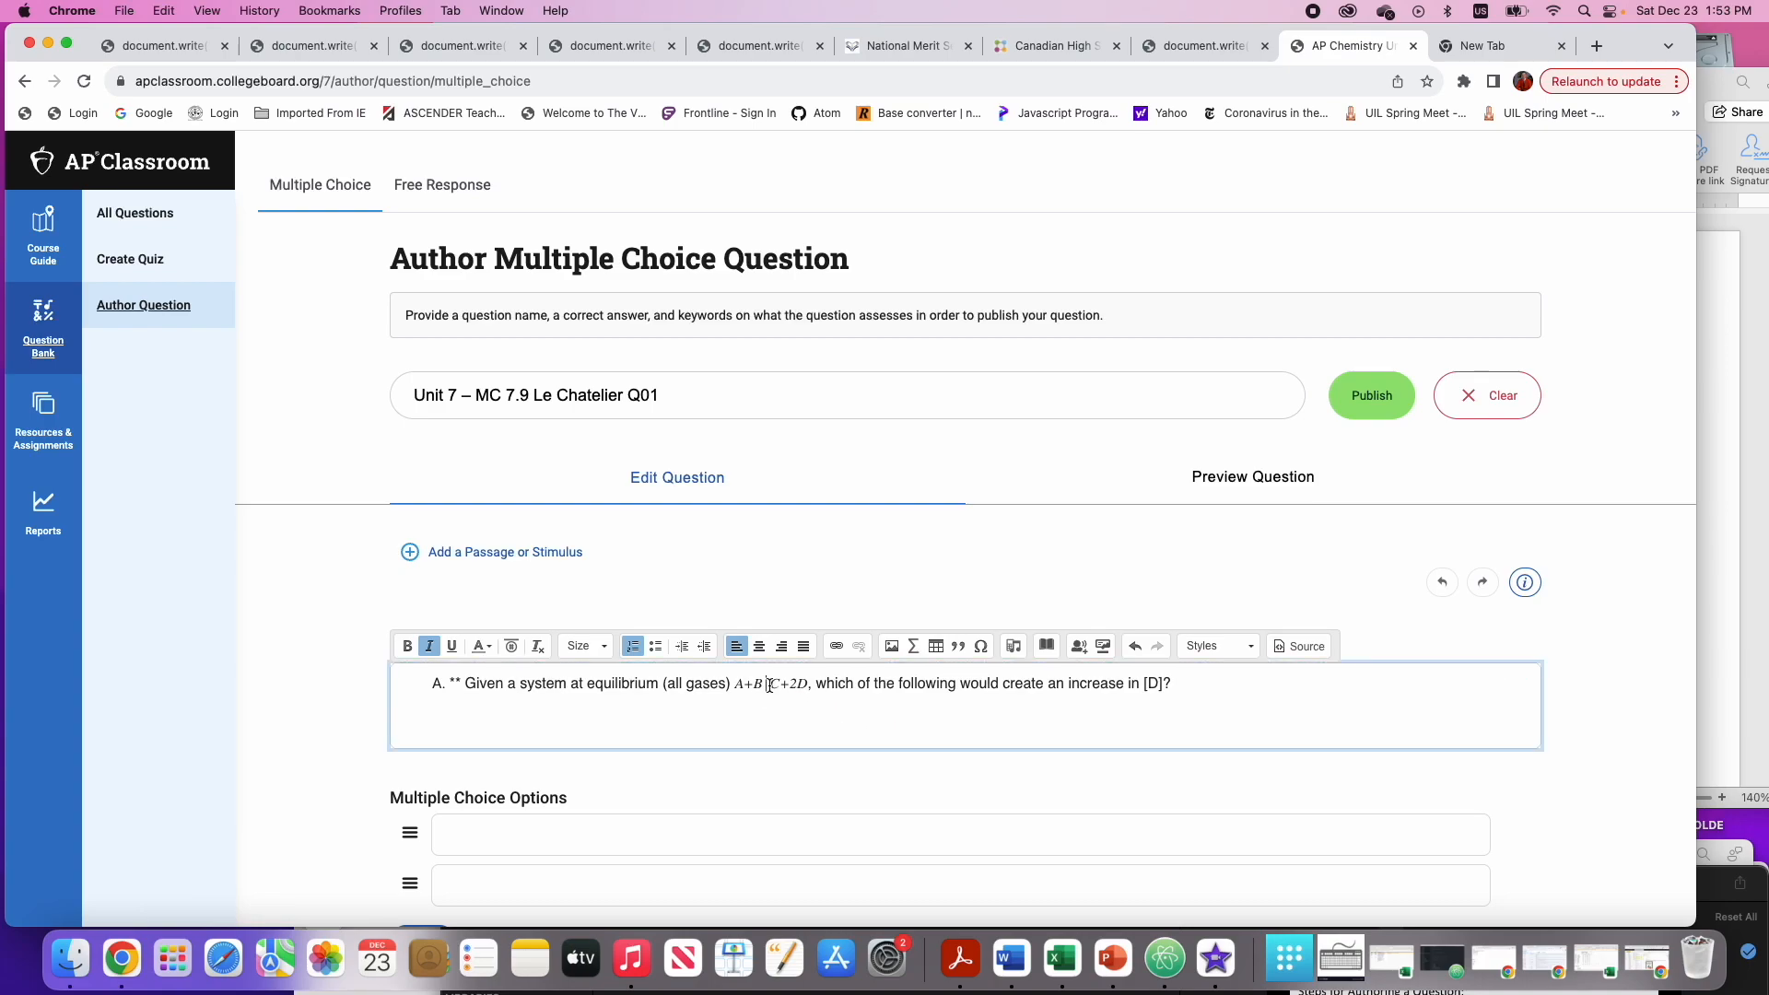
Try again to insert the double-headed arrow special character between "A+B" and "C+2D" in the question text
left_click(980, 647)
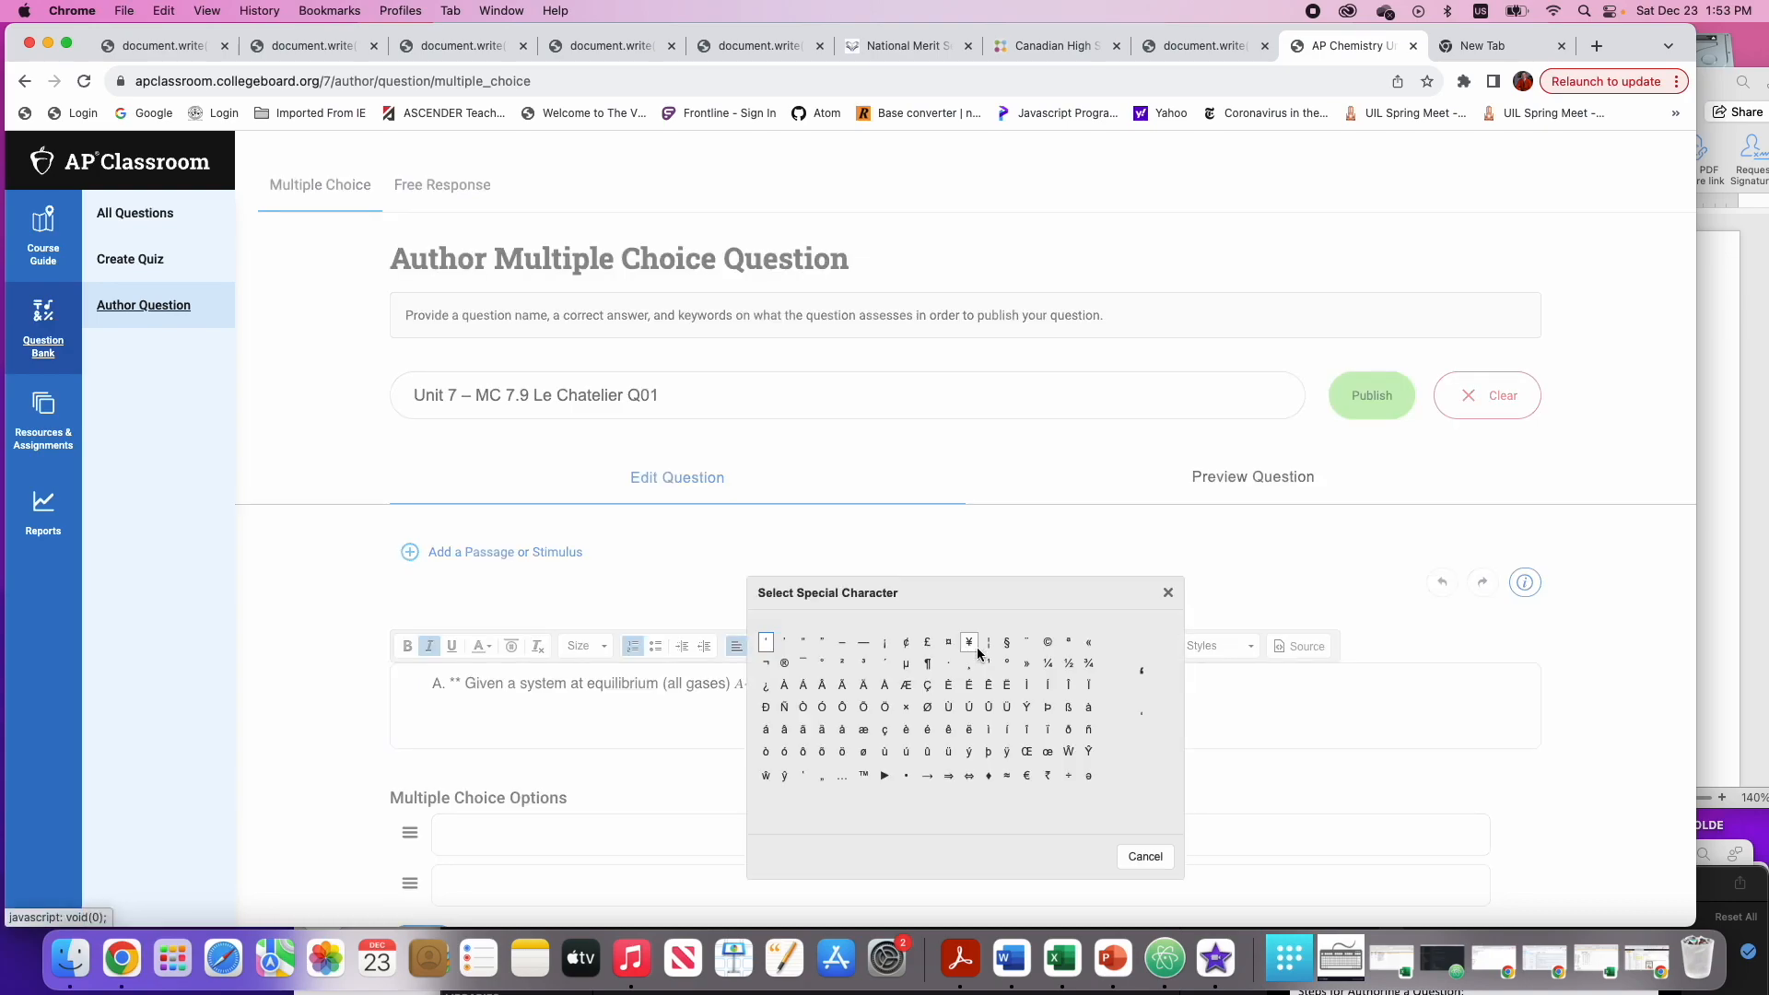
left_click(982, 777)
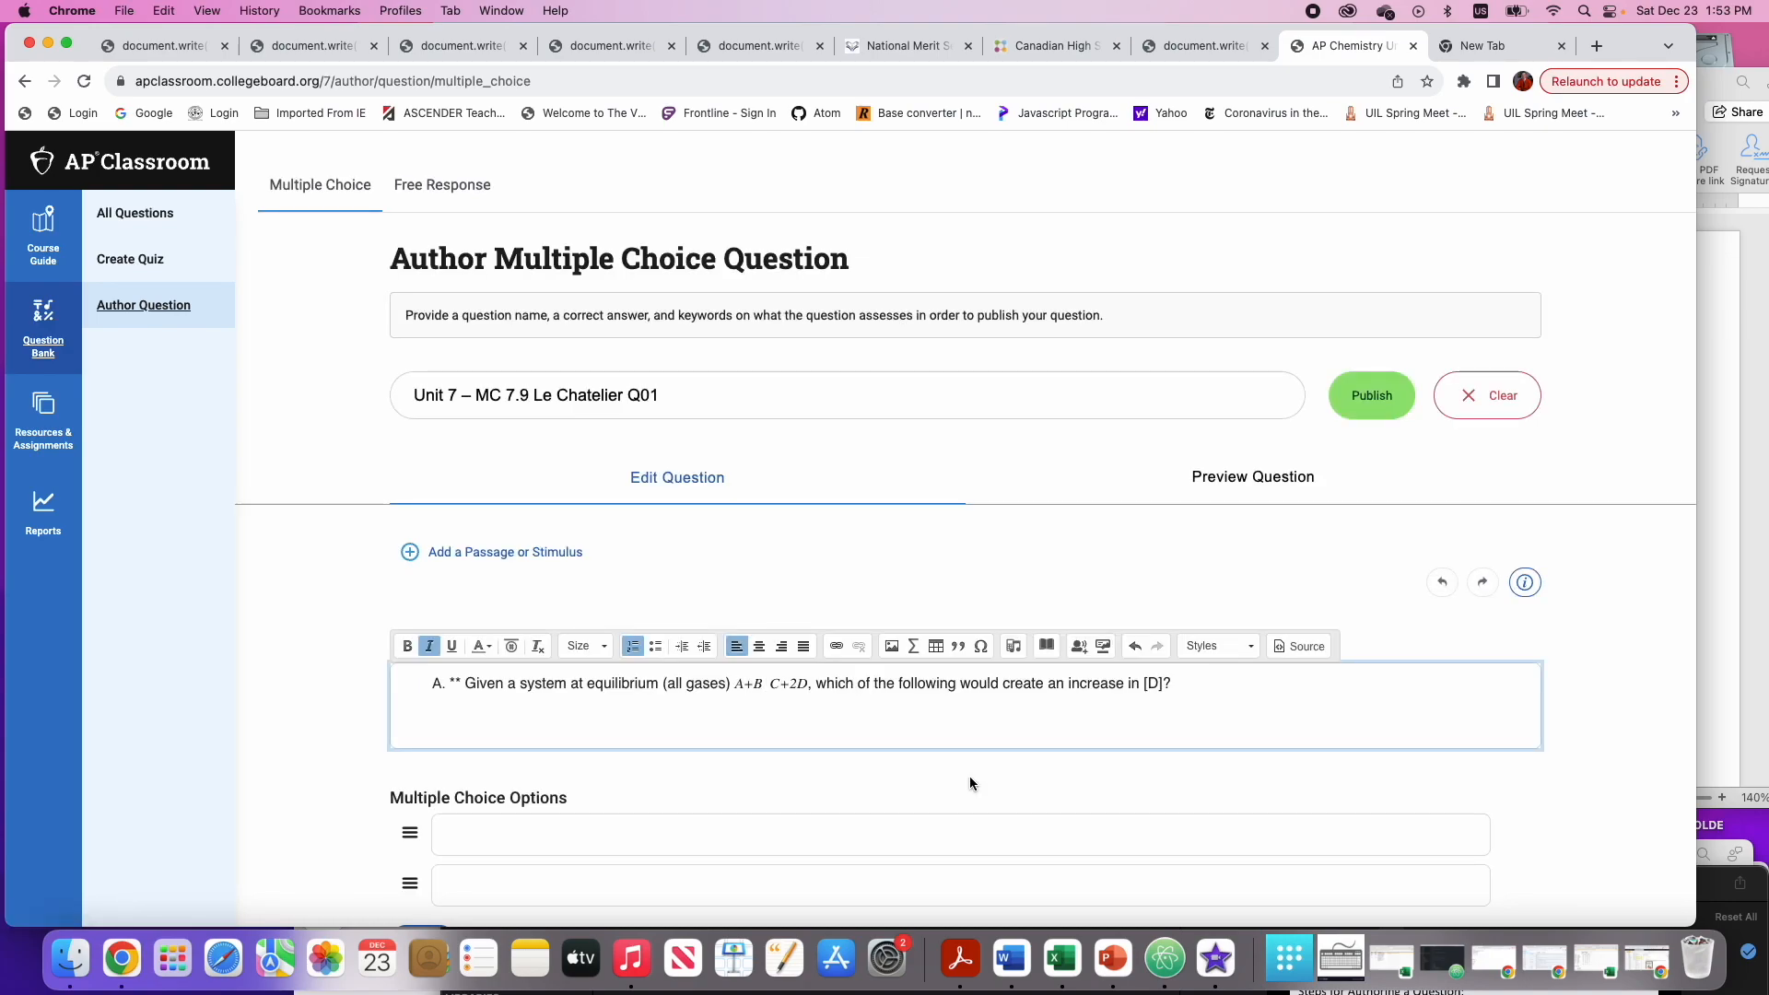
left_click(980, 647)
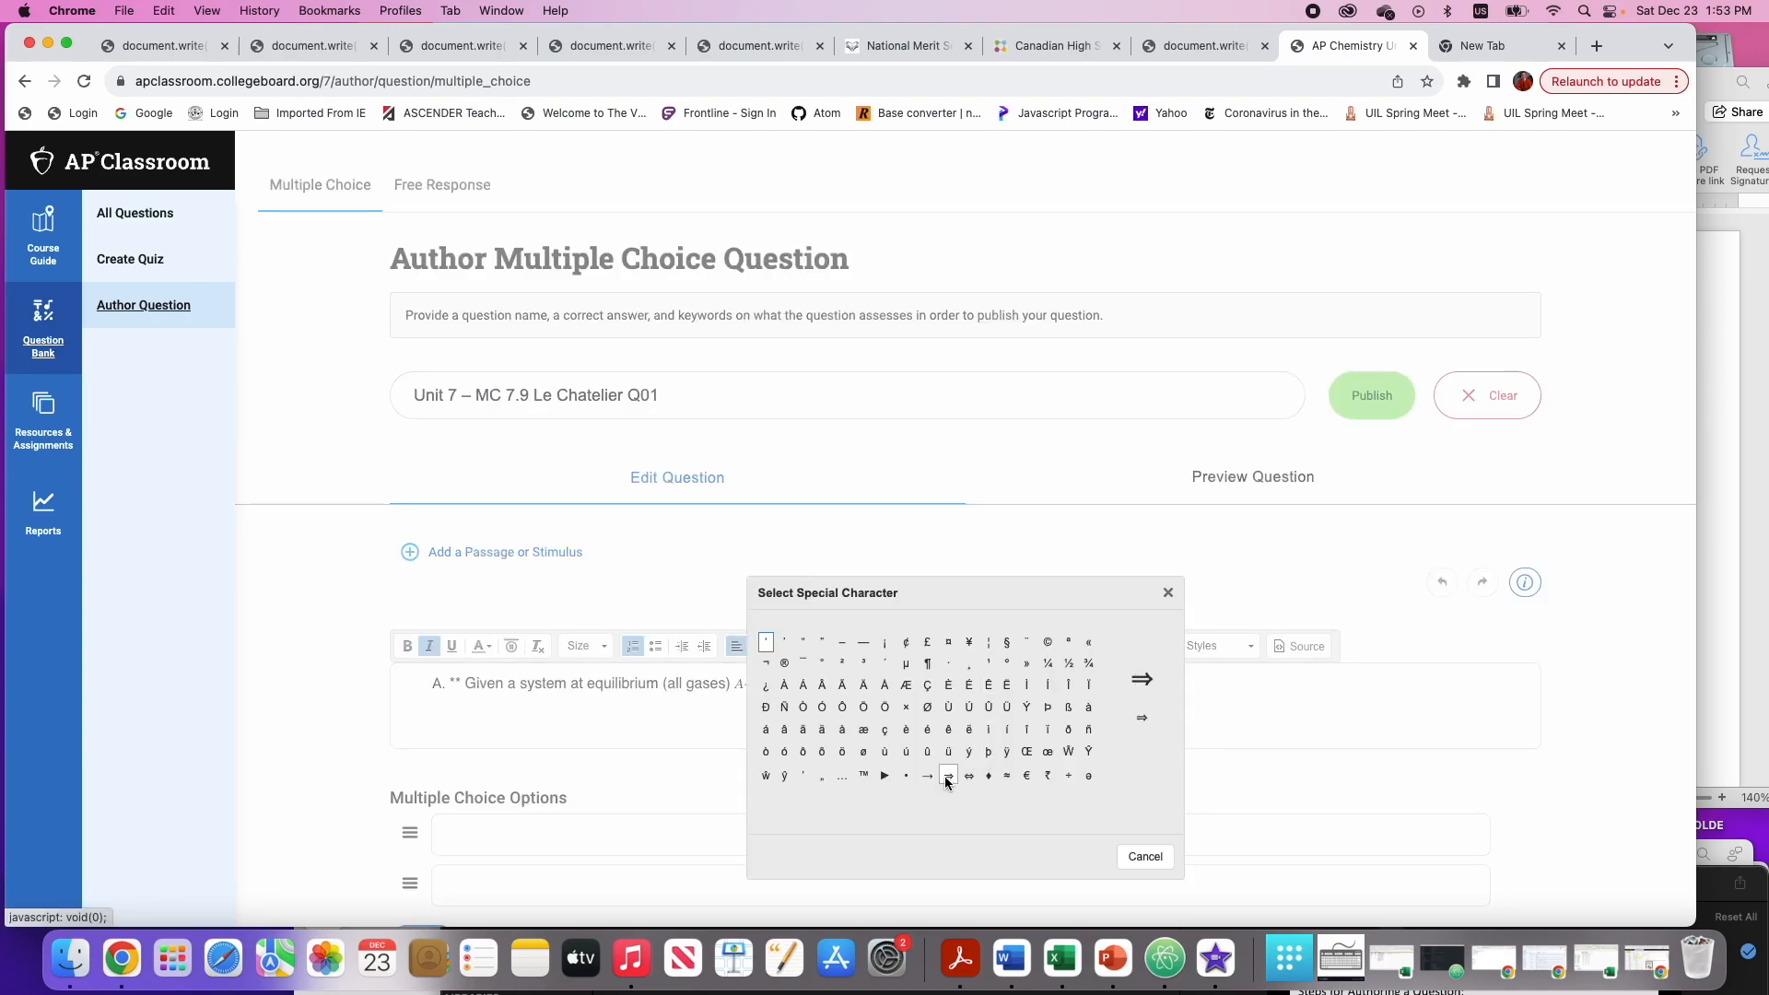
left_click(966, 780)
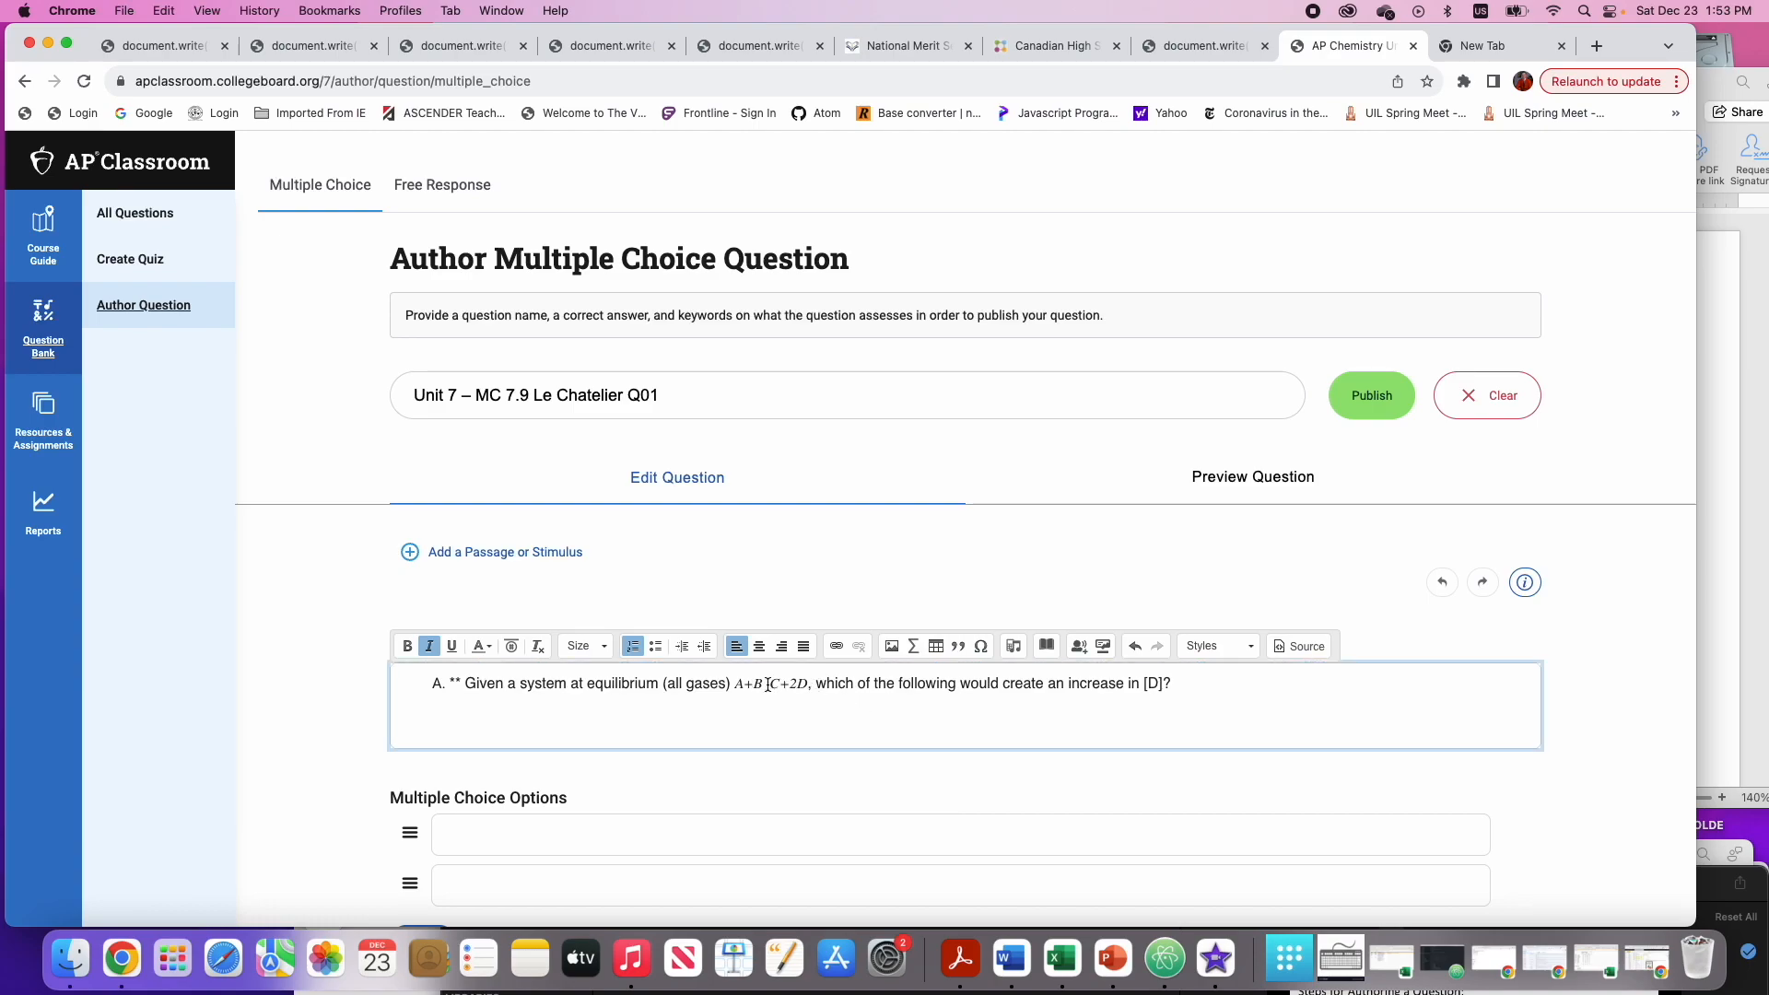
left_click(1173, 683)
left_click(687, 833)
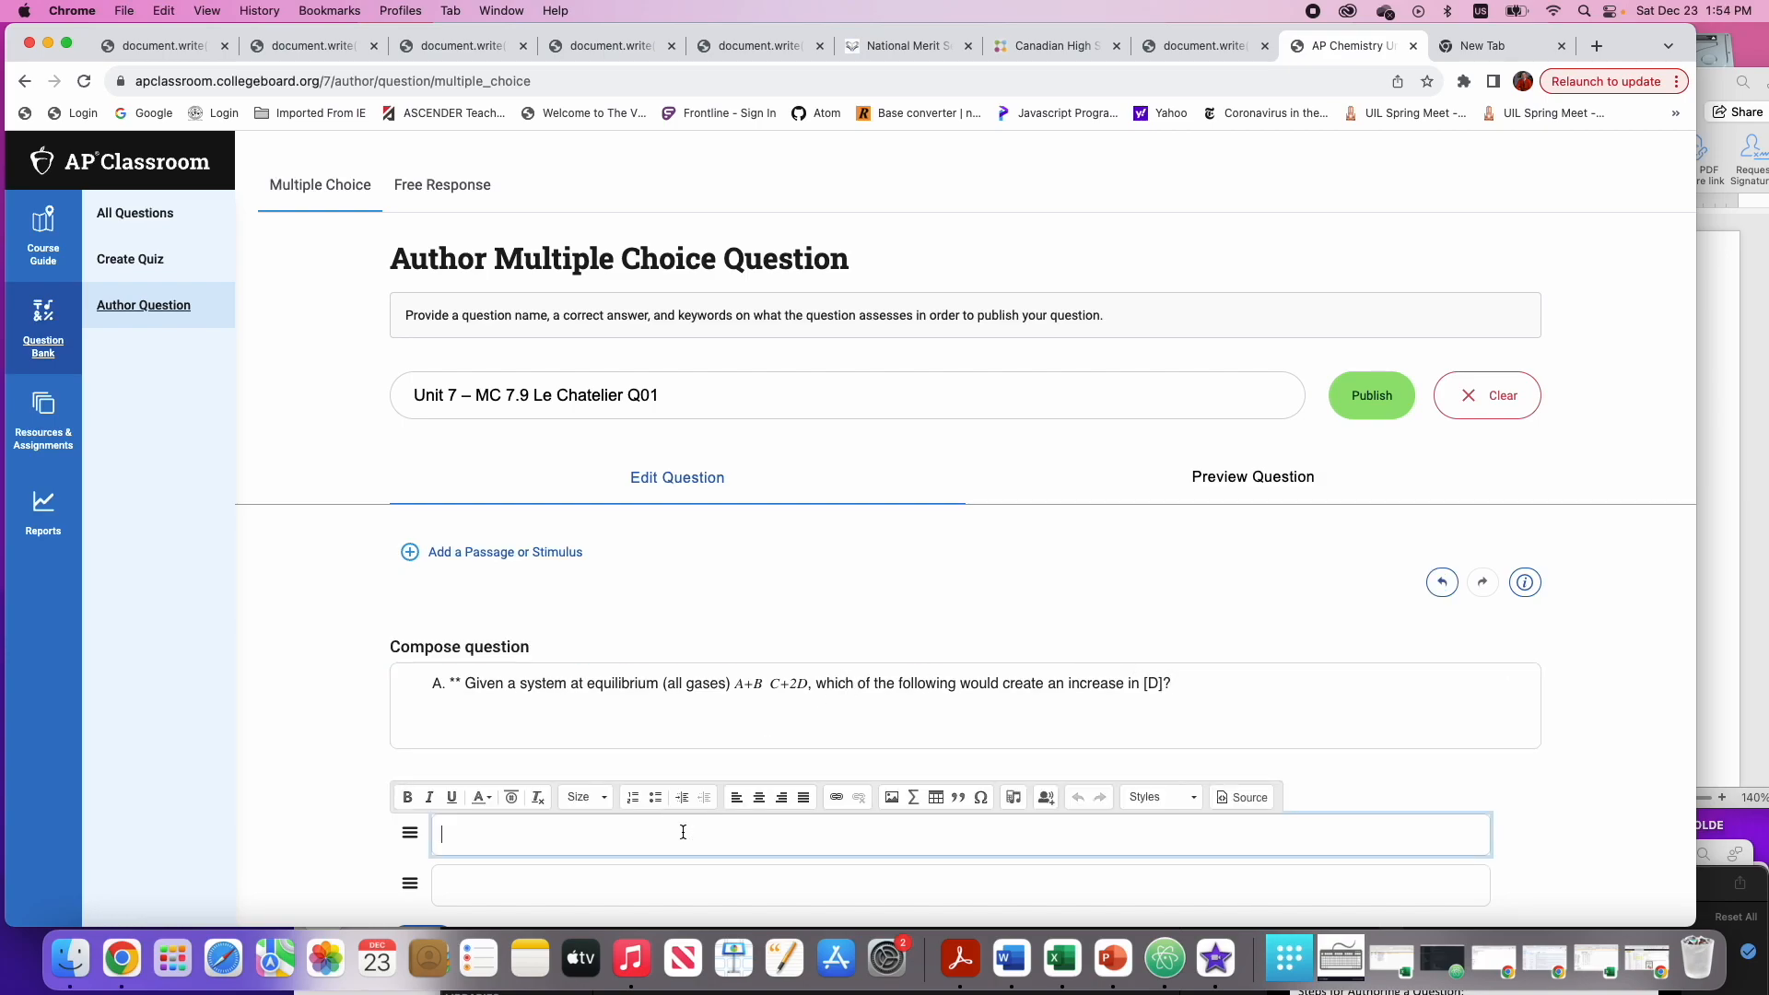
Enter "<=>" as a plain-text equilibrium arrow between "A+B" and "C+2D" in the question text
left_click(770, 685)
type("-")
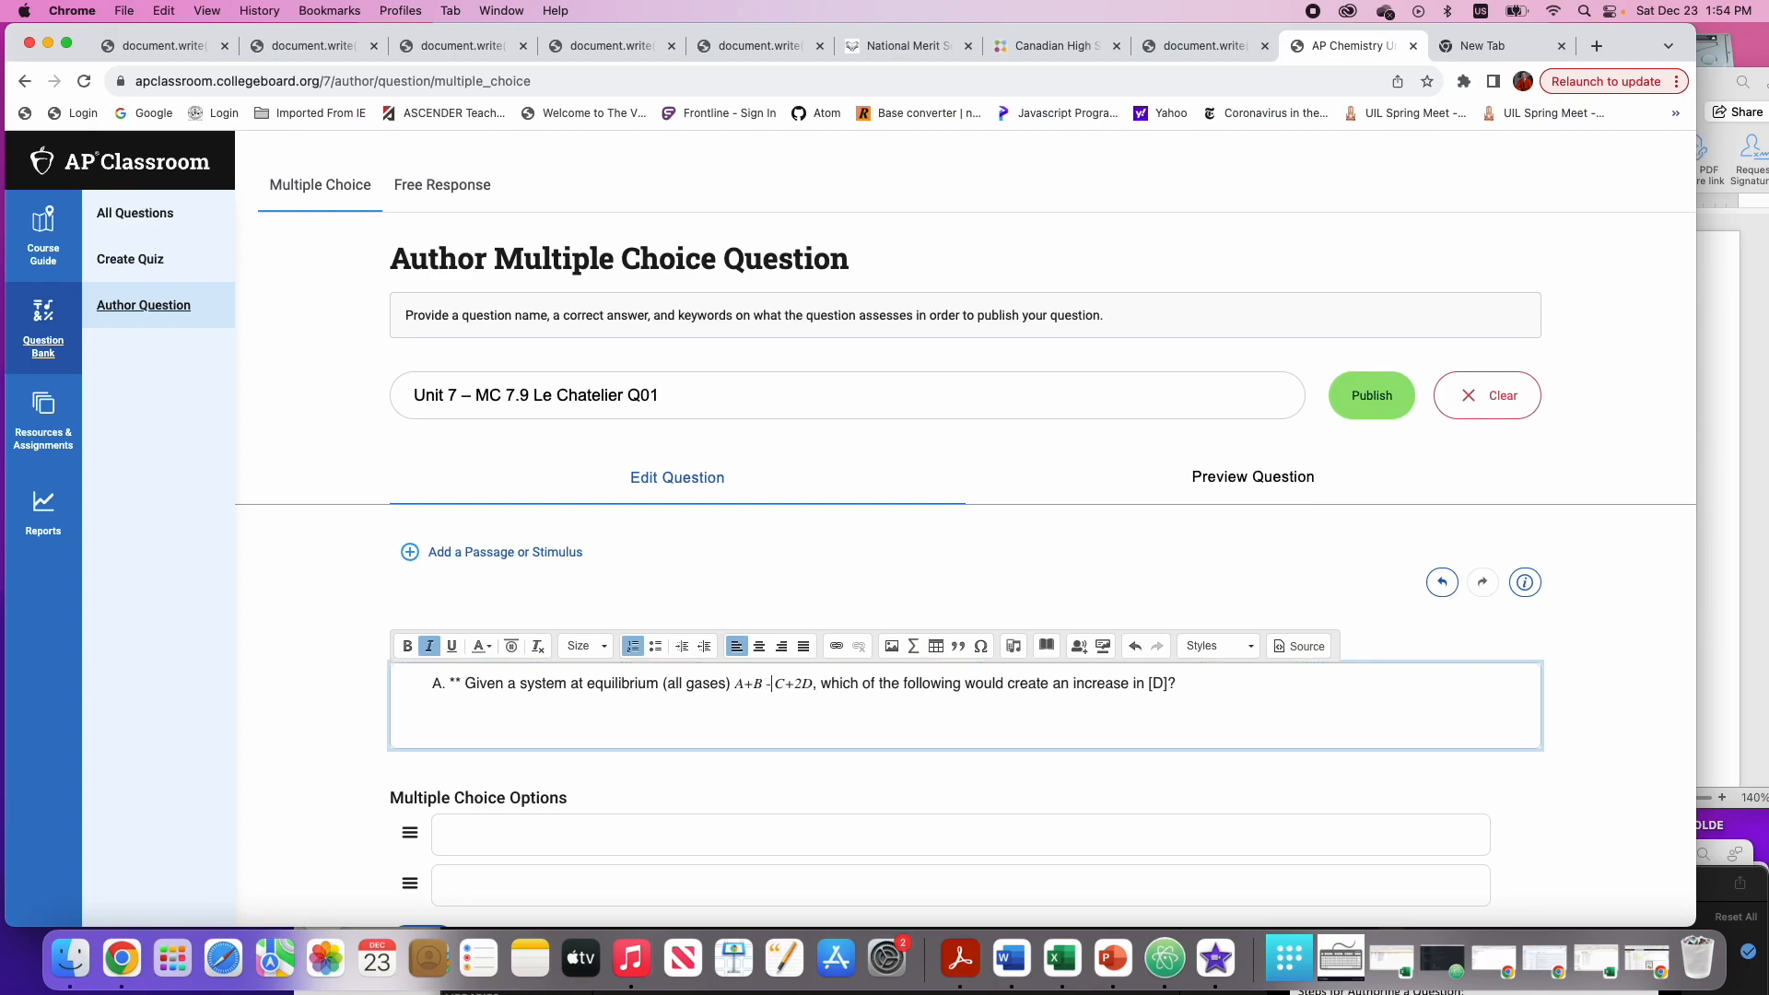
key("BackSpace")
type("=")
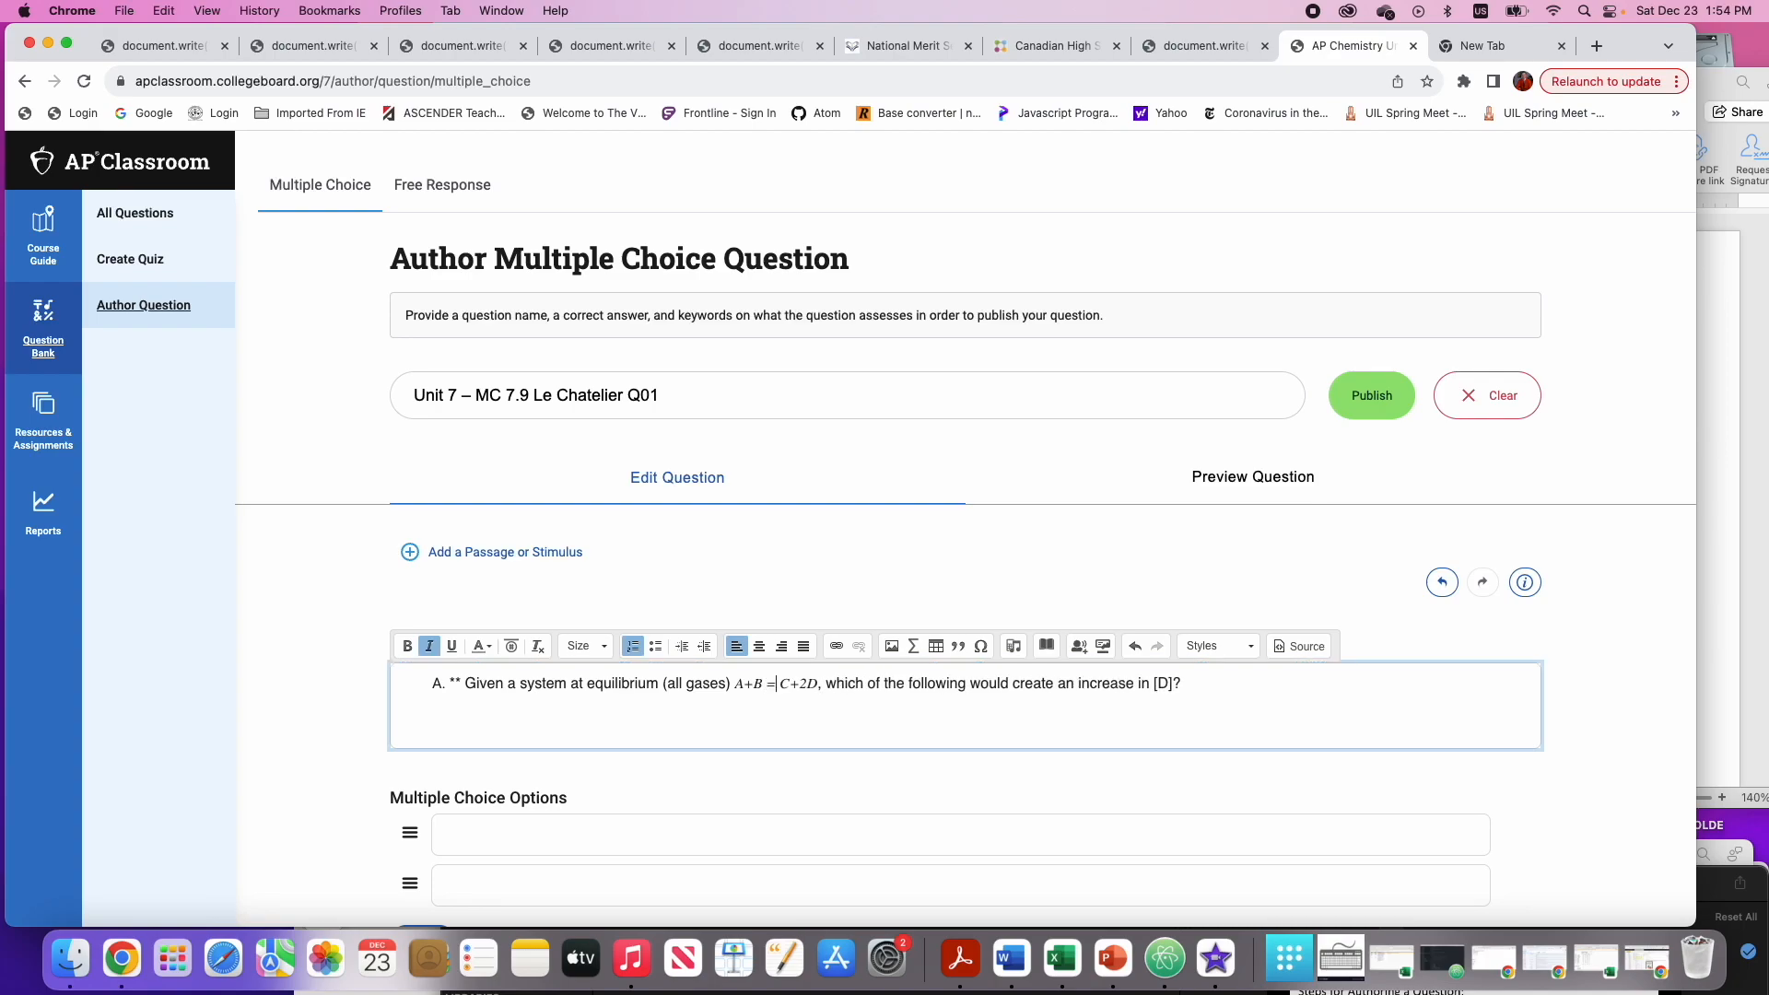
key("Left")
type(",")
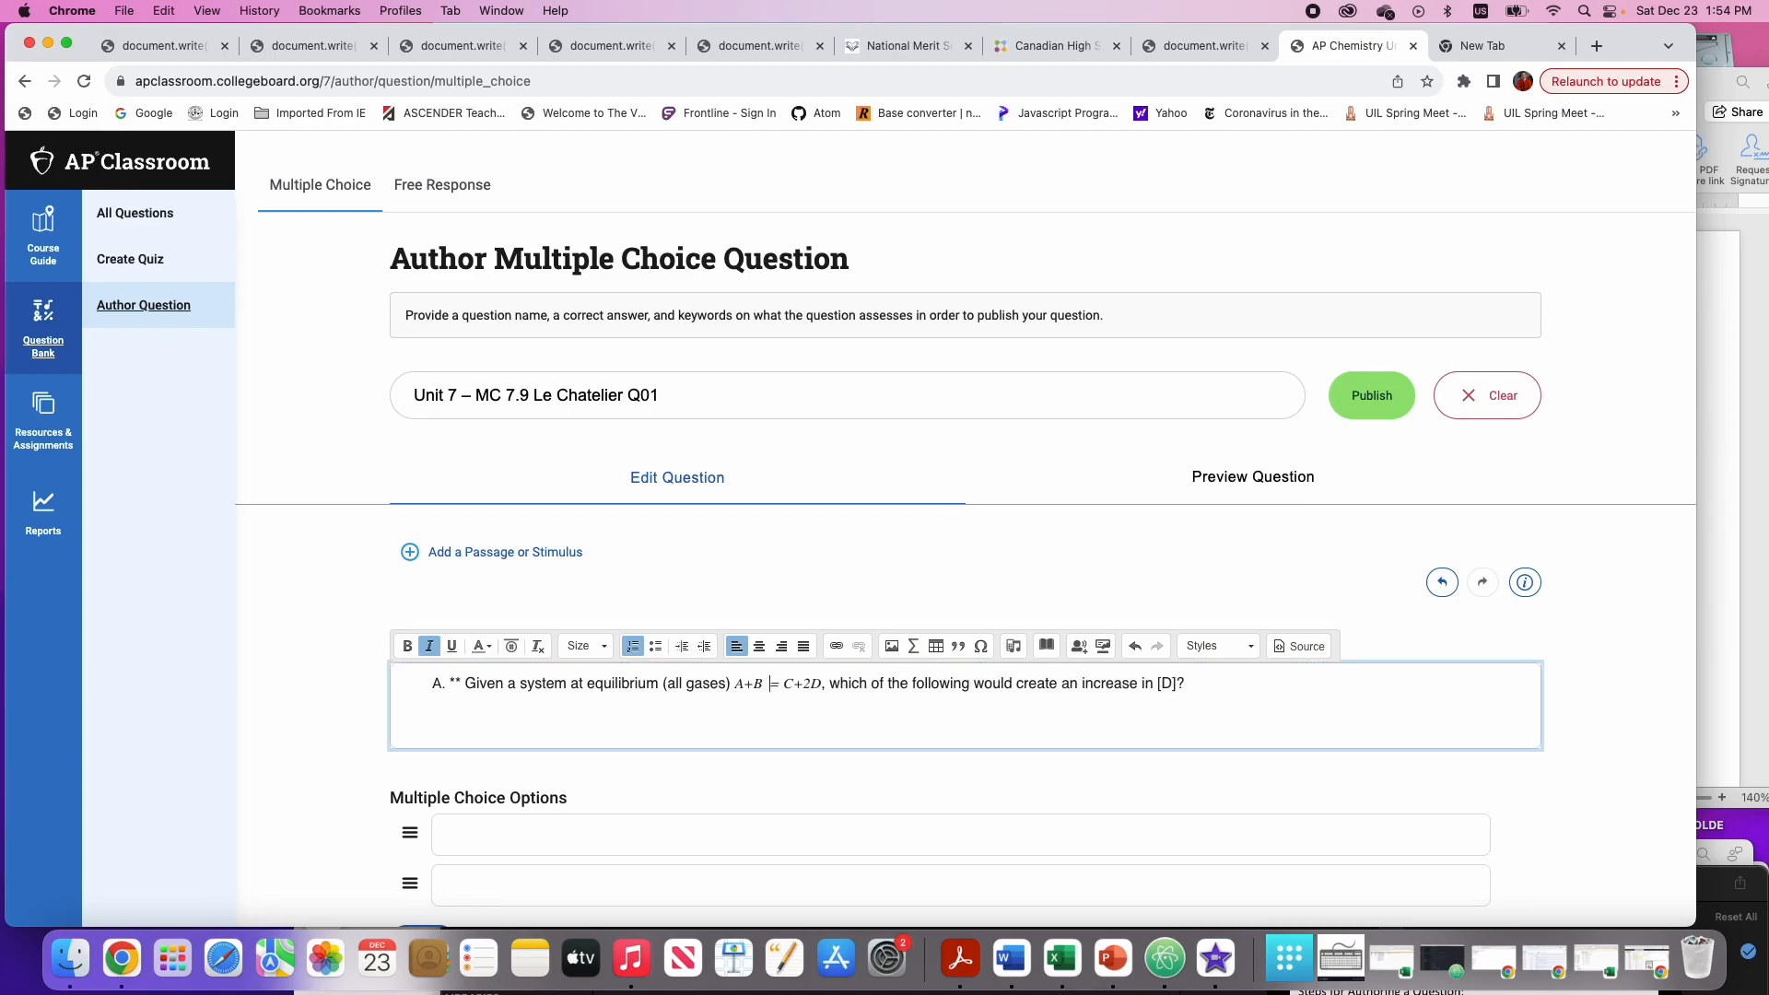
key("BackSpace")
type("<")
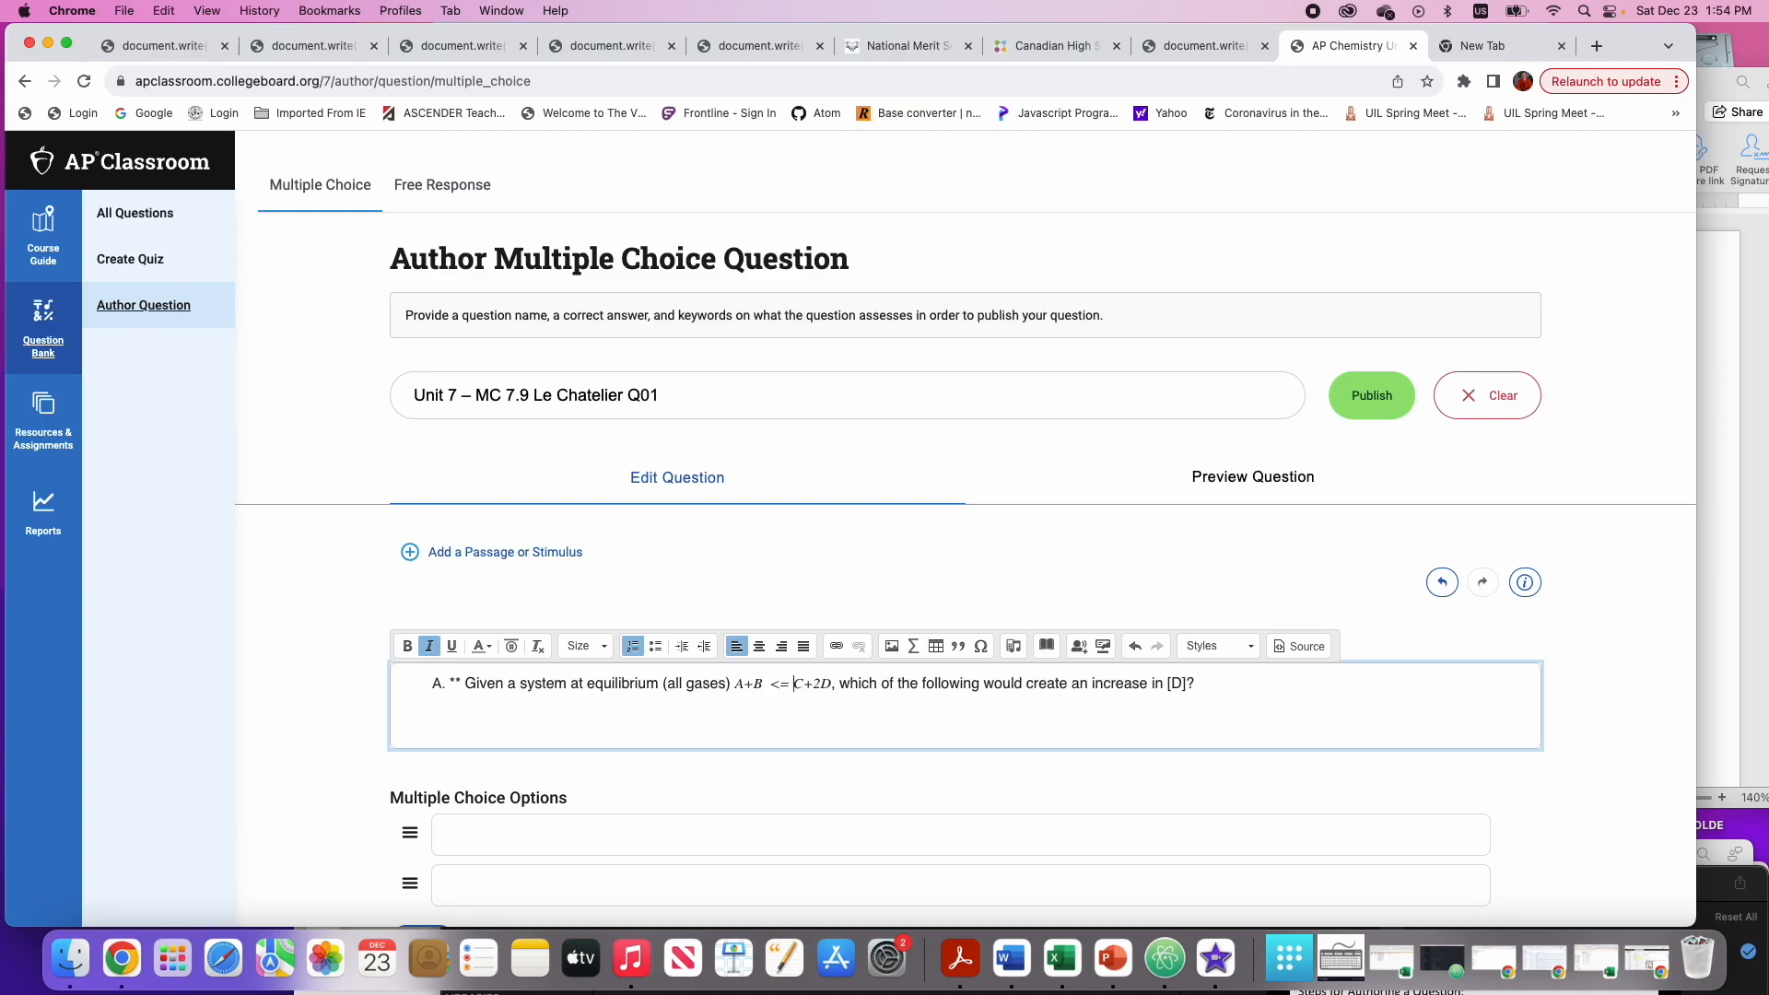
key("Right")
type(">")
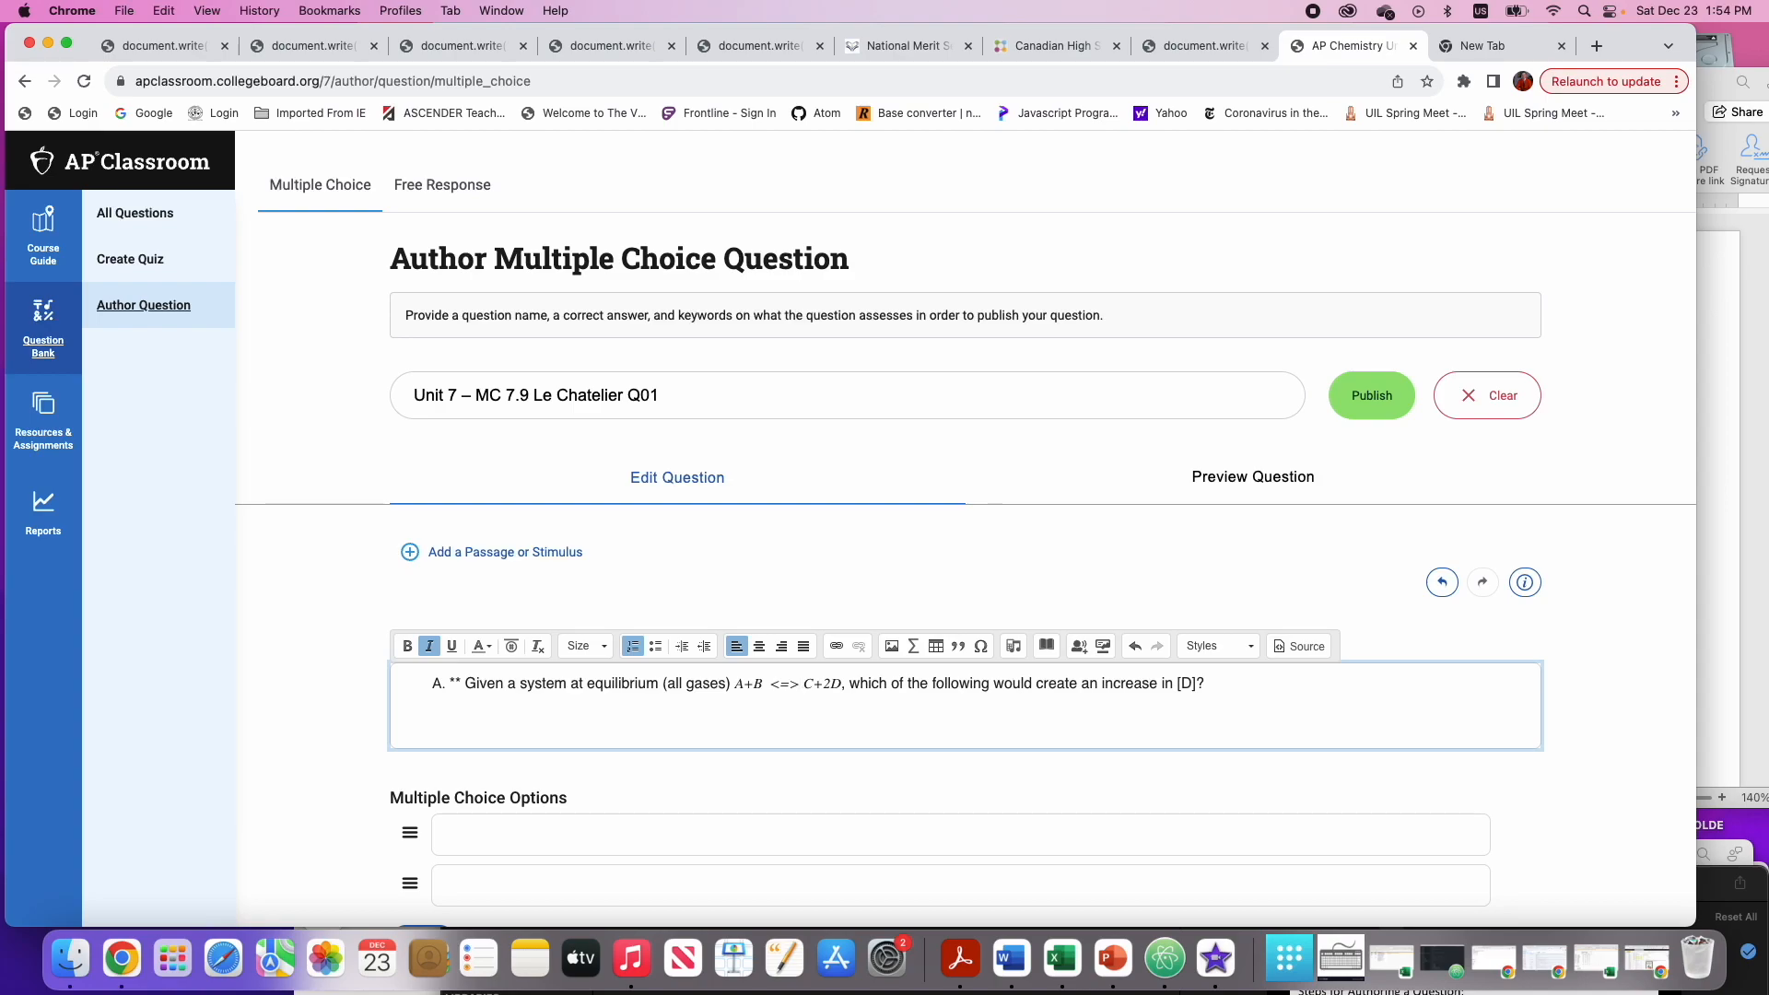
left_click(571, 710)
Check the answer choices in the Word document and enter "remove A" as the first multiple choice option
scroll(827, 760, "down", 2)
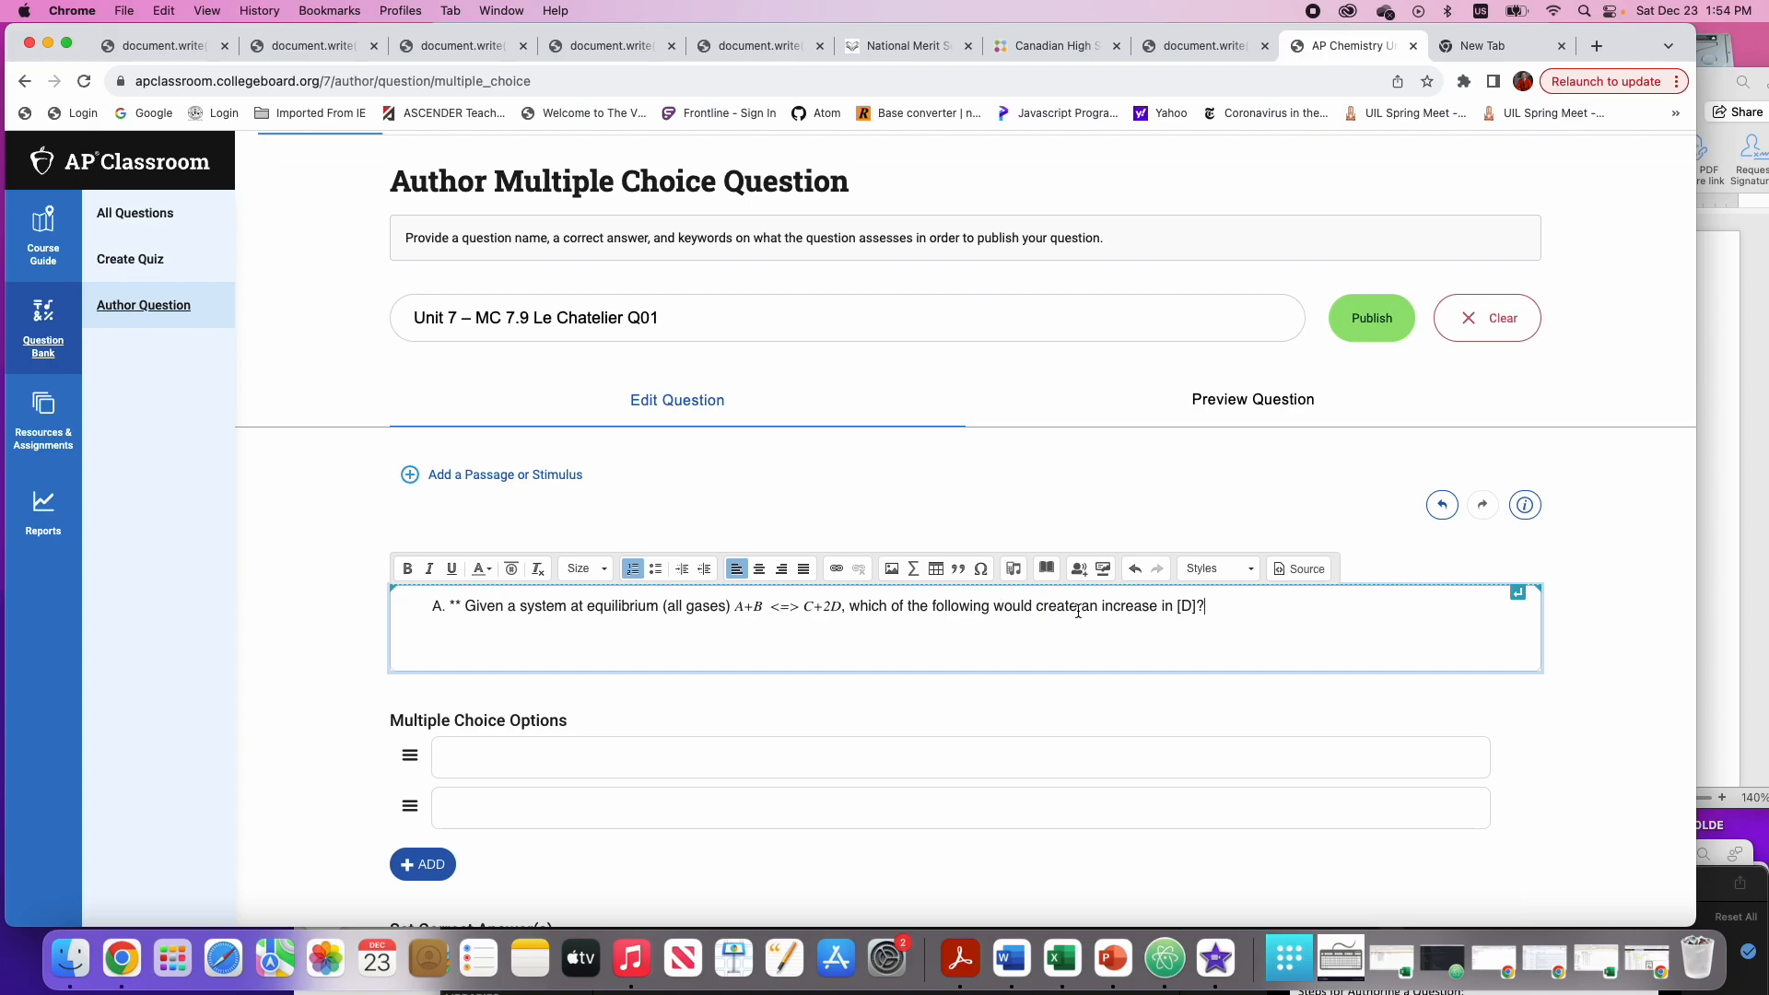
left_click(539, 761)
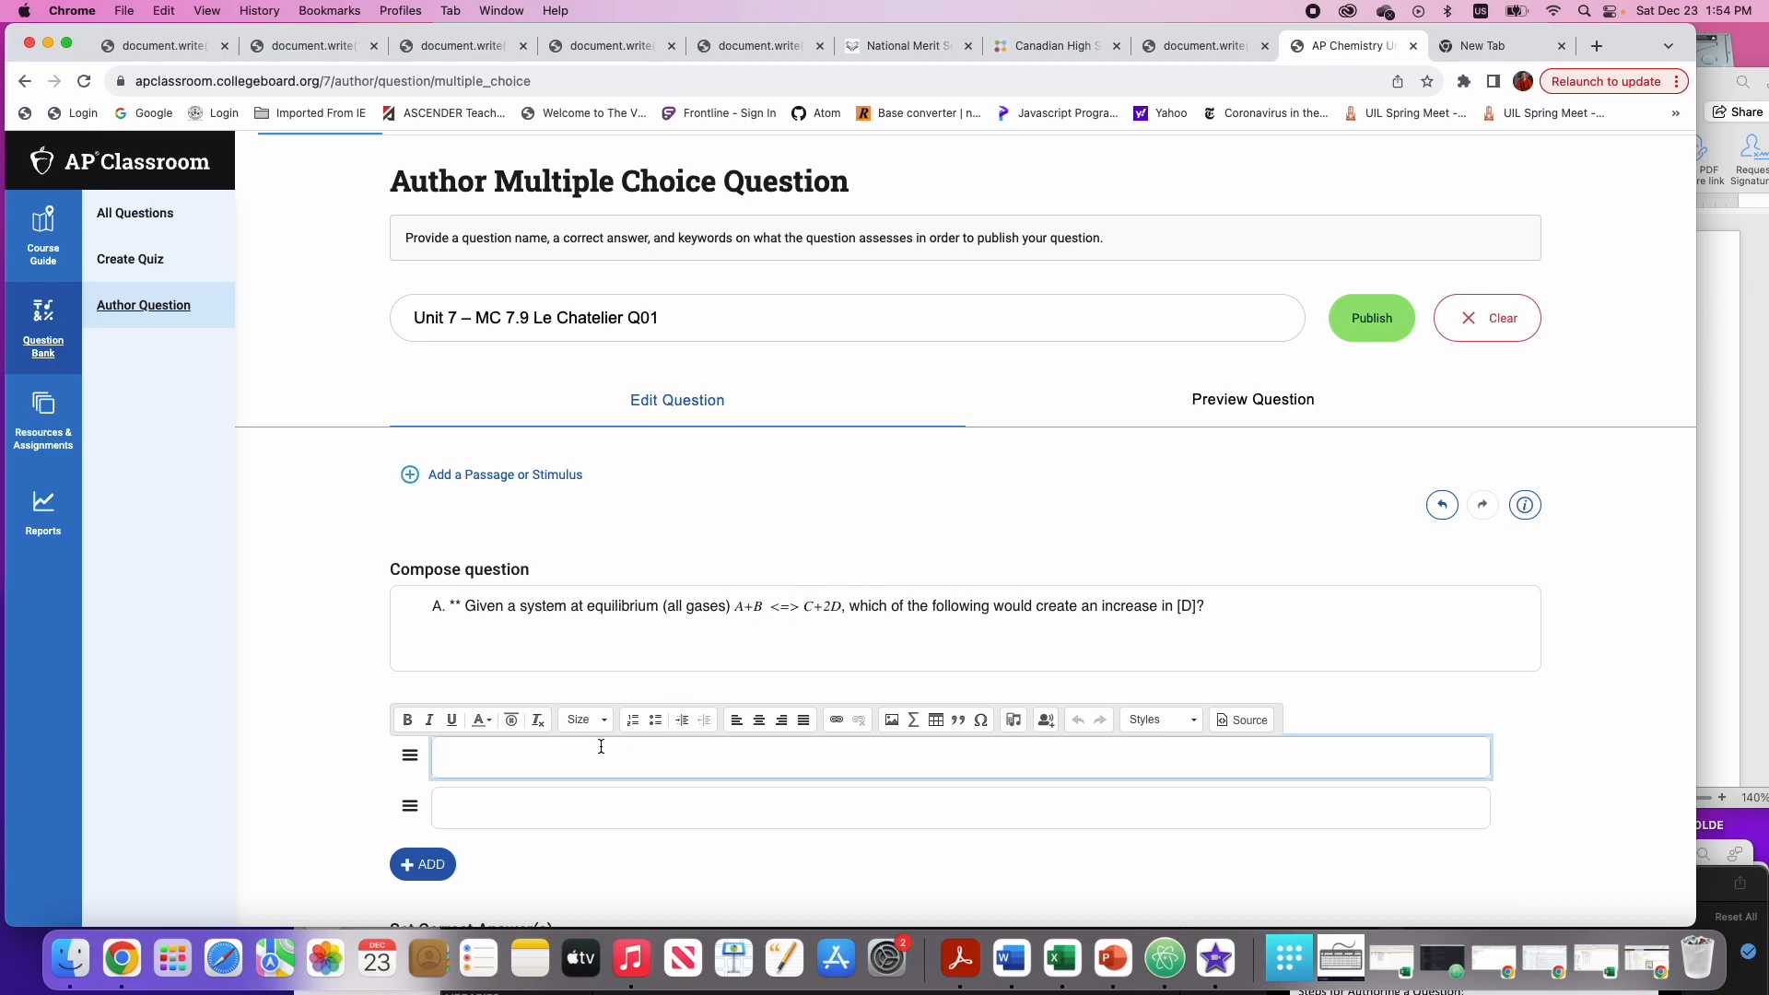
left_click(1698, 292)
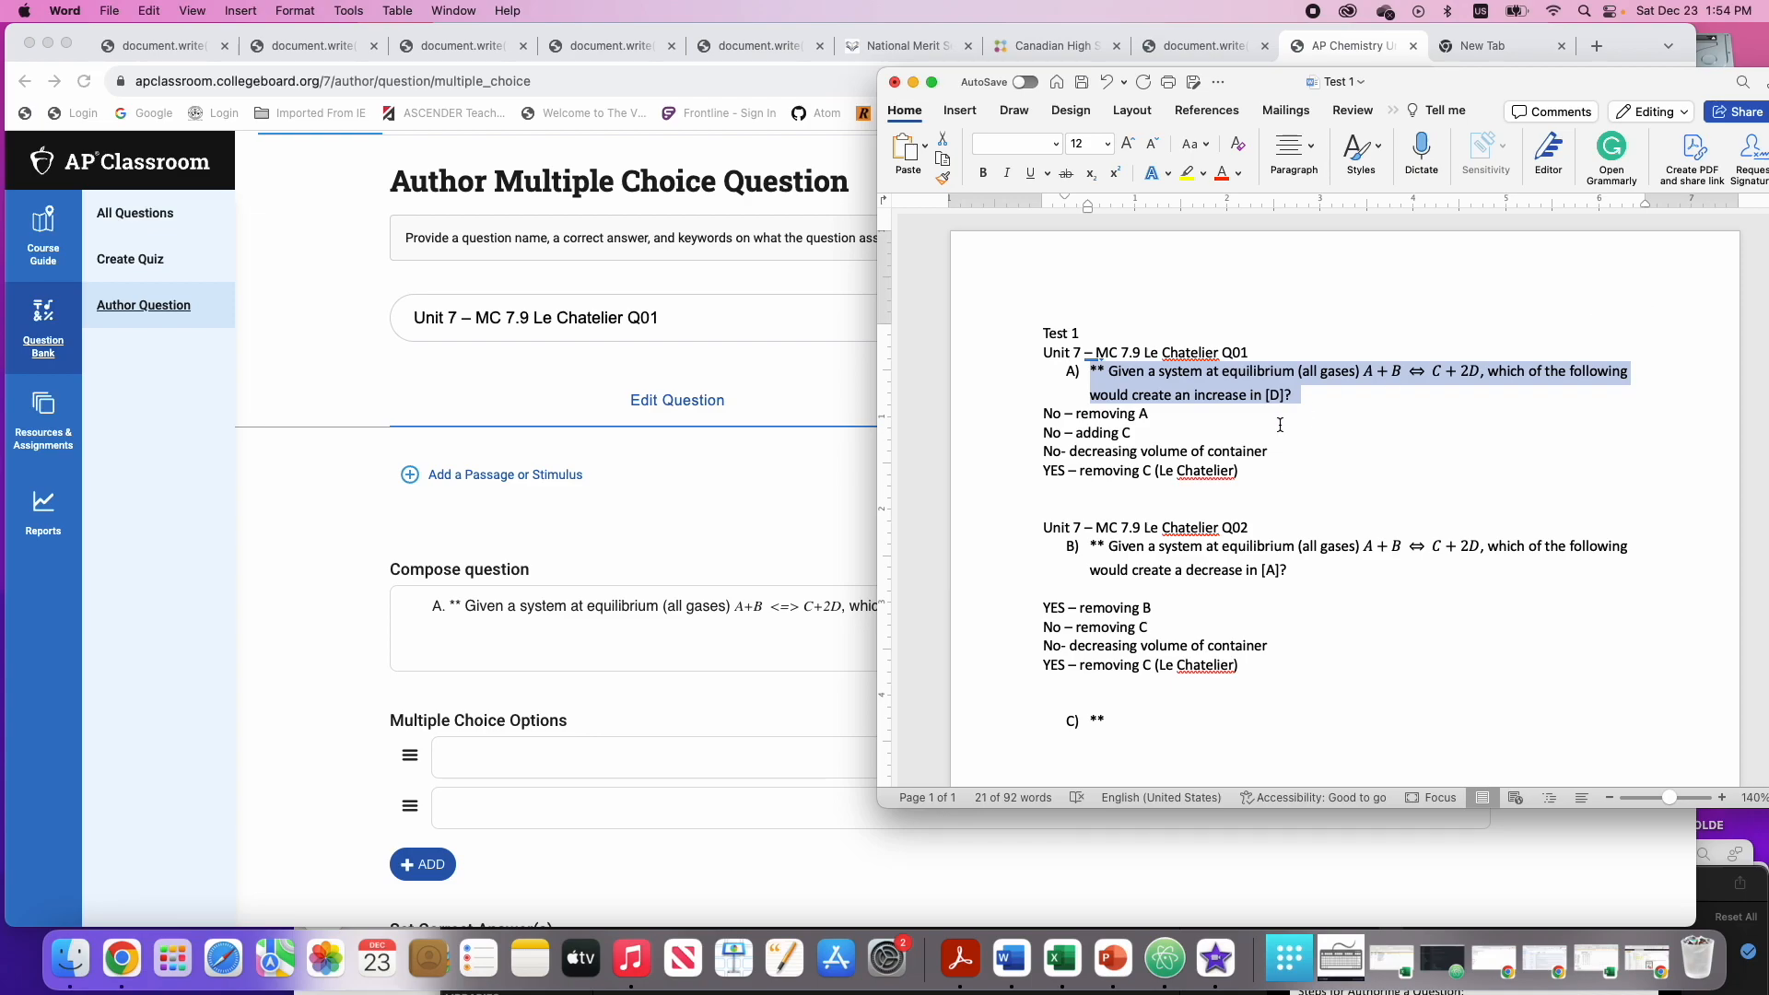
left_click(534, 746)
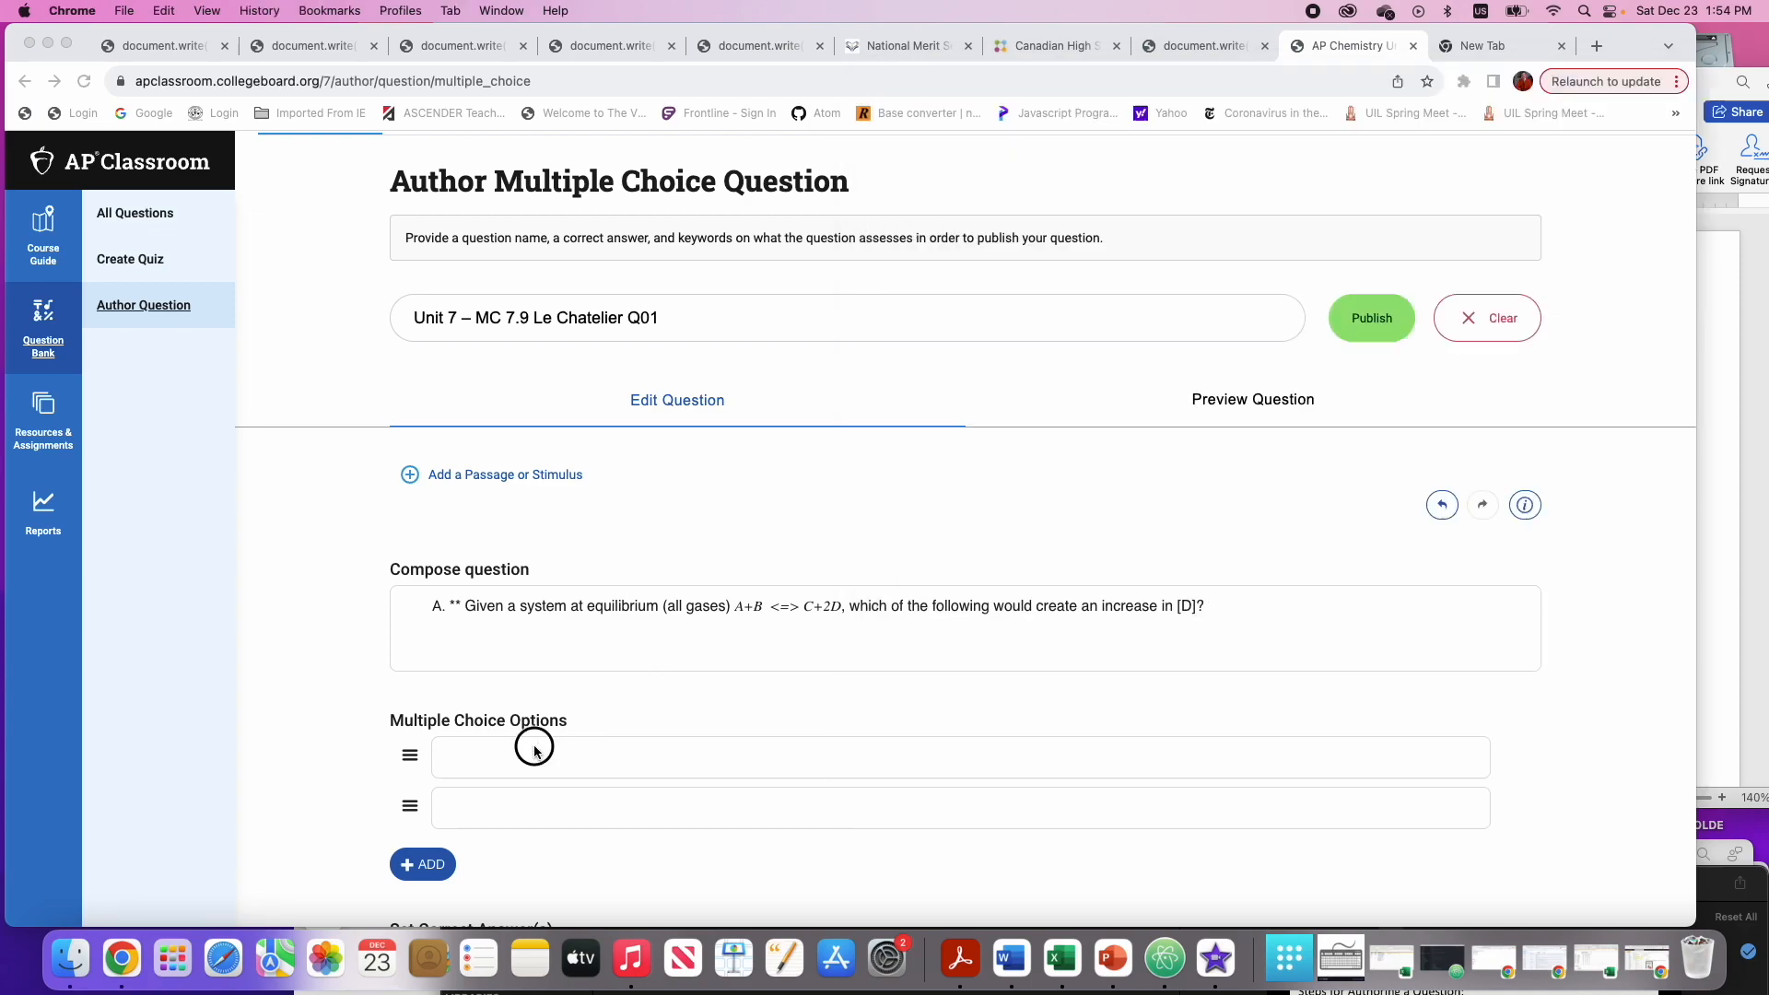
type("remove A")
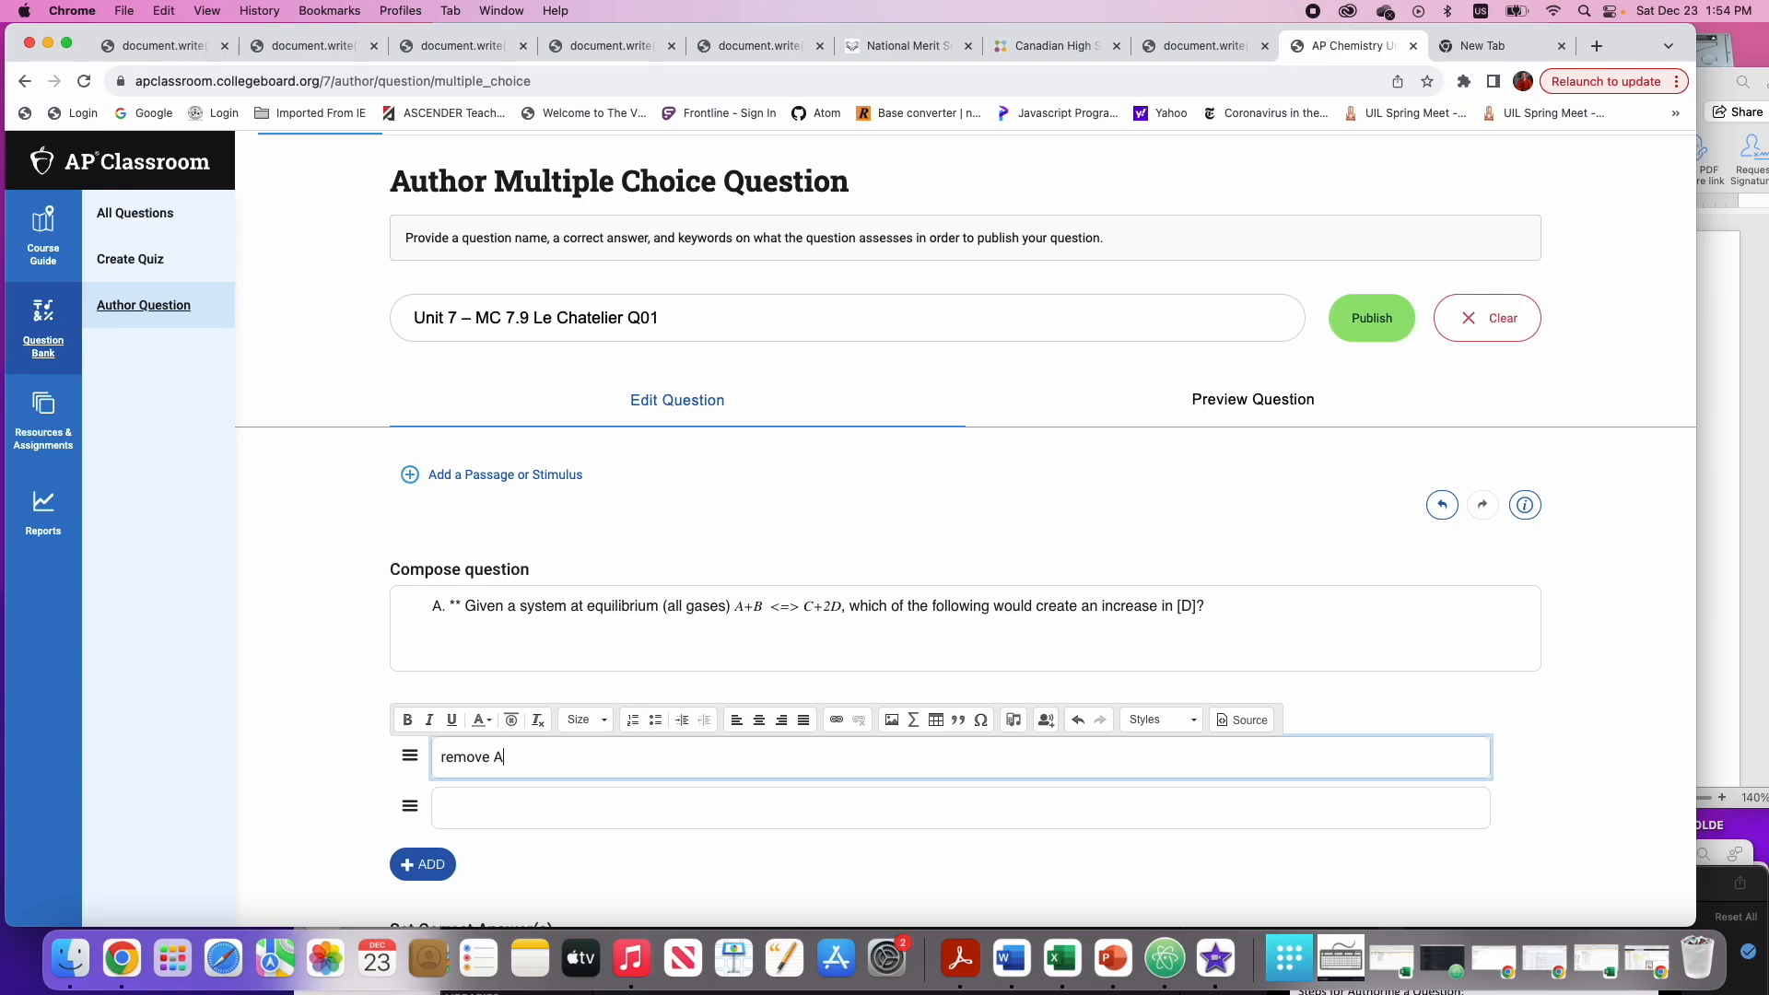
Check question A's second answer in the Word document and enter "adding C" as the second multiple choice option
left_click(512, 794)
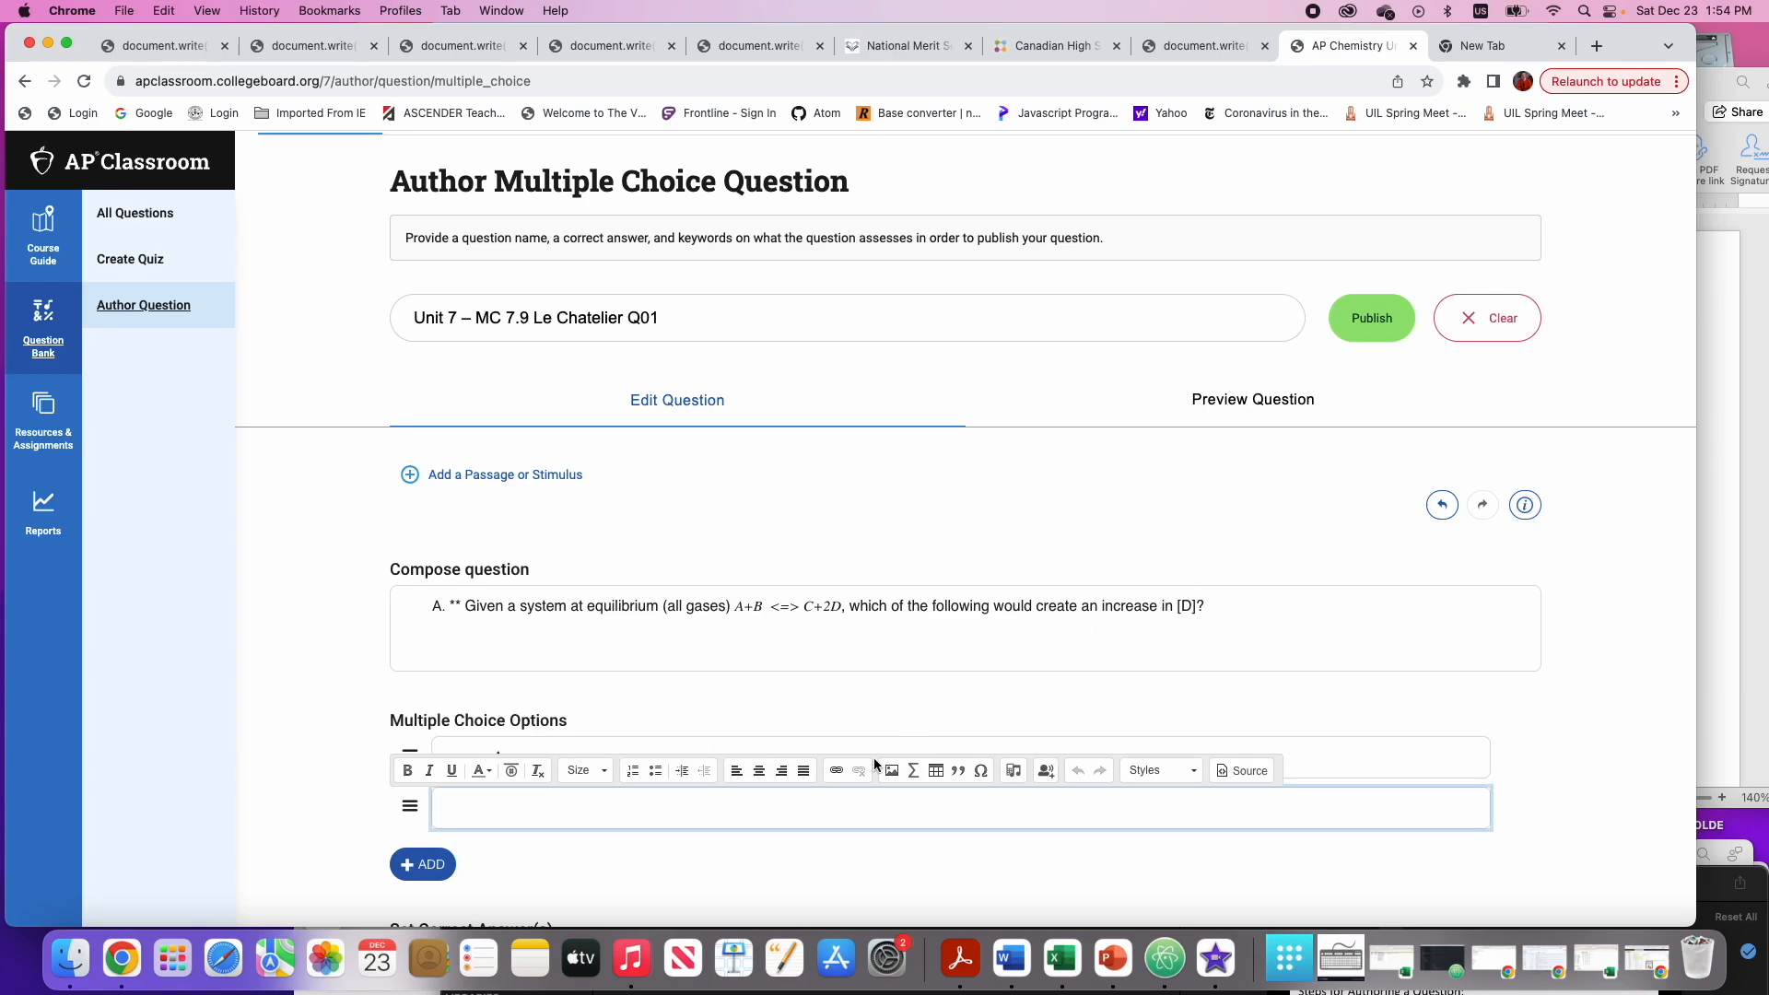
left_click(1754, 269)
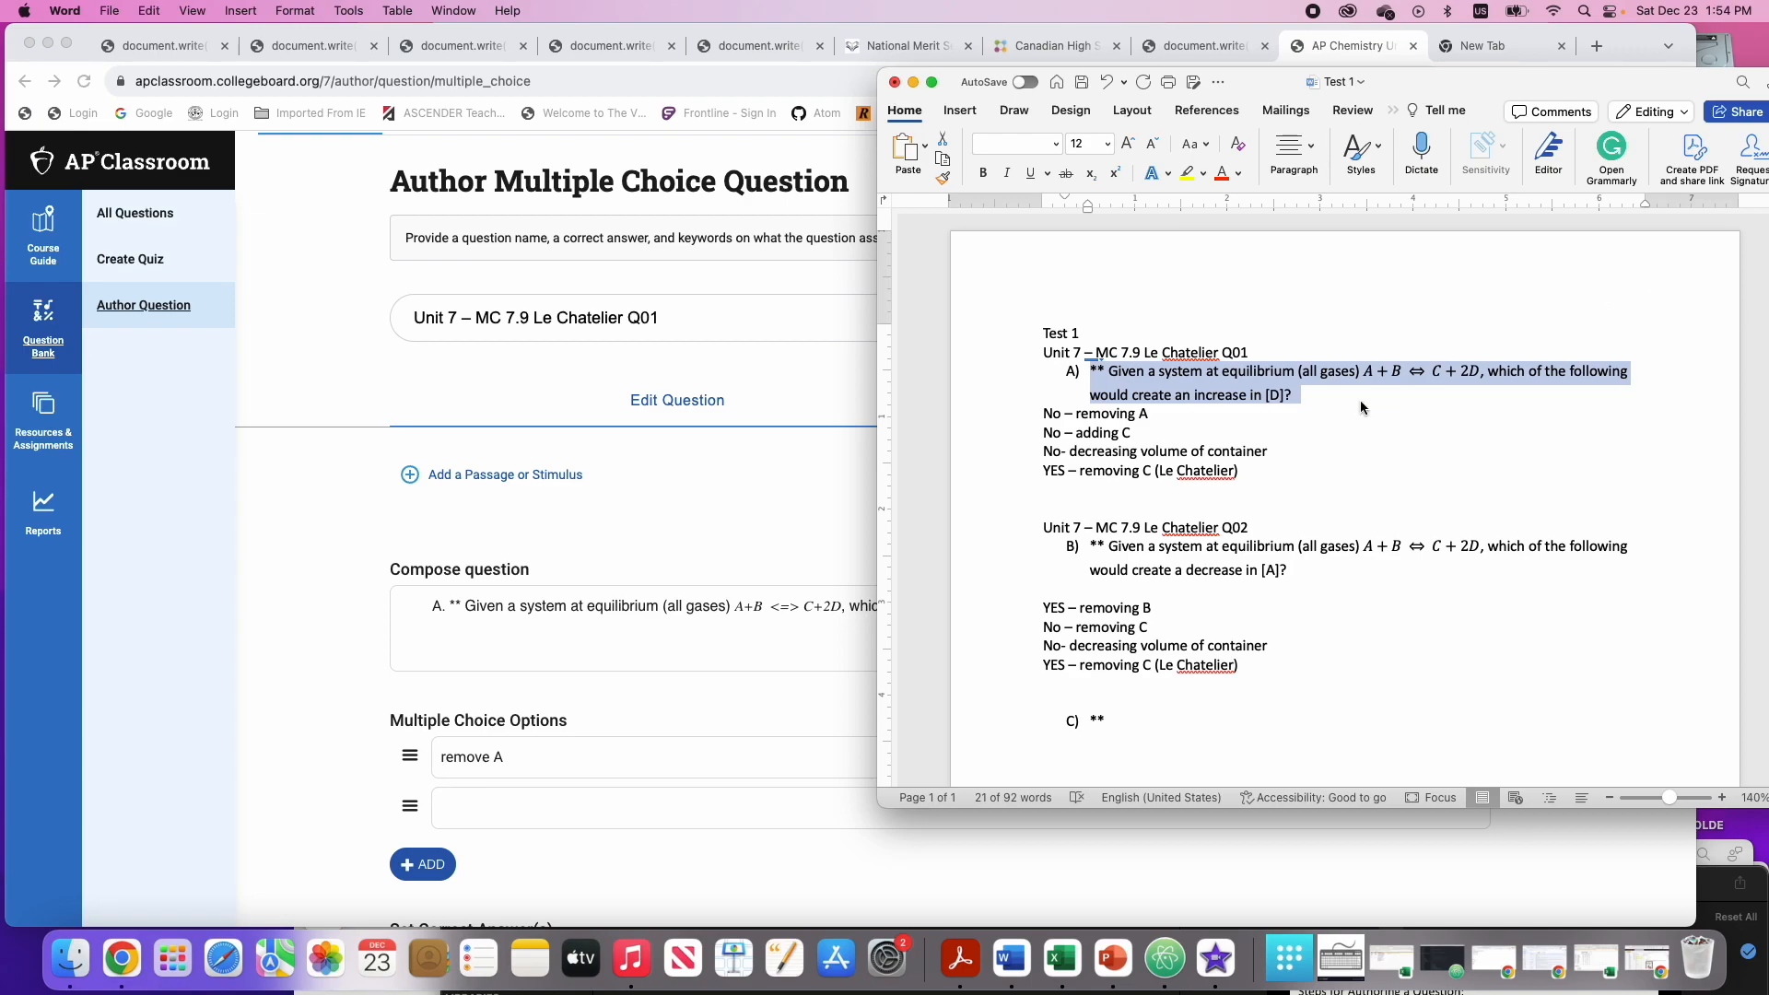
left_click(1133, 432)
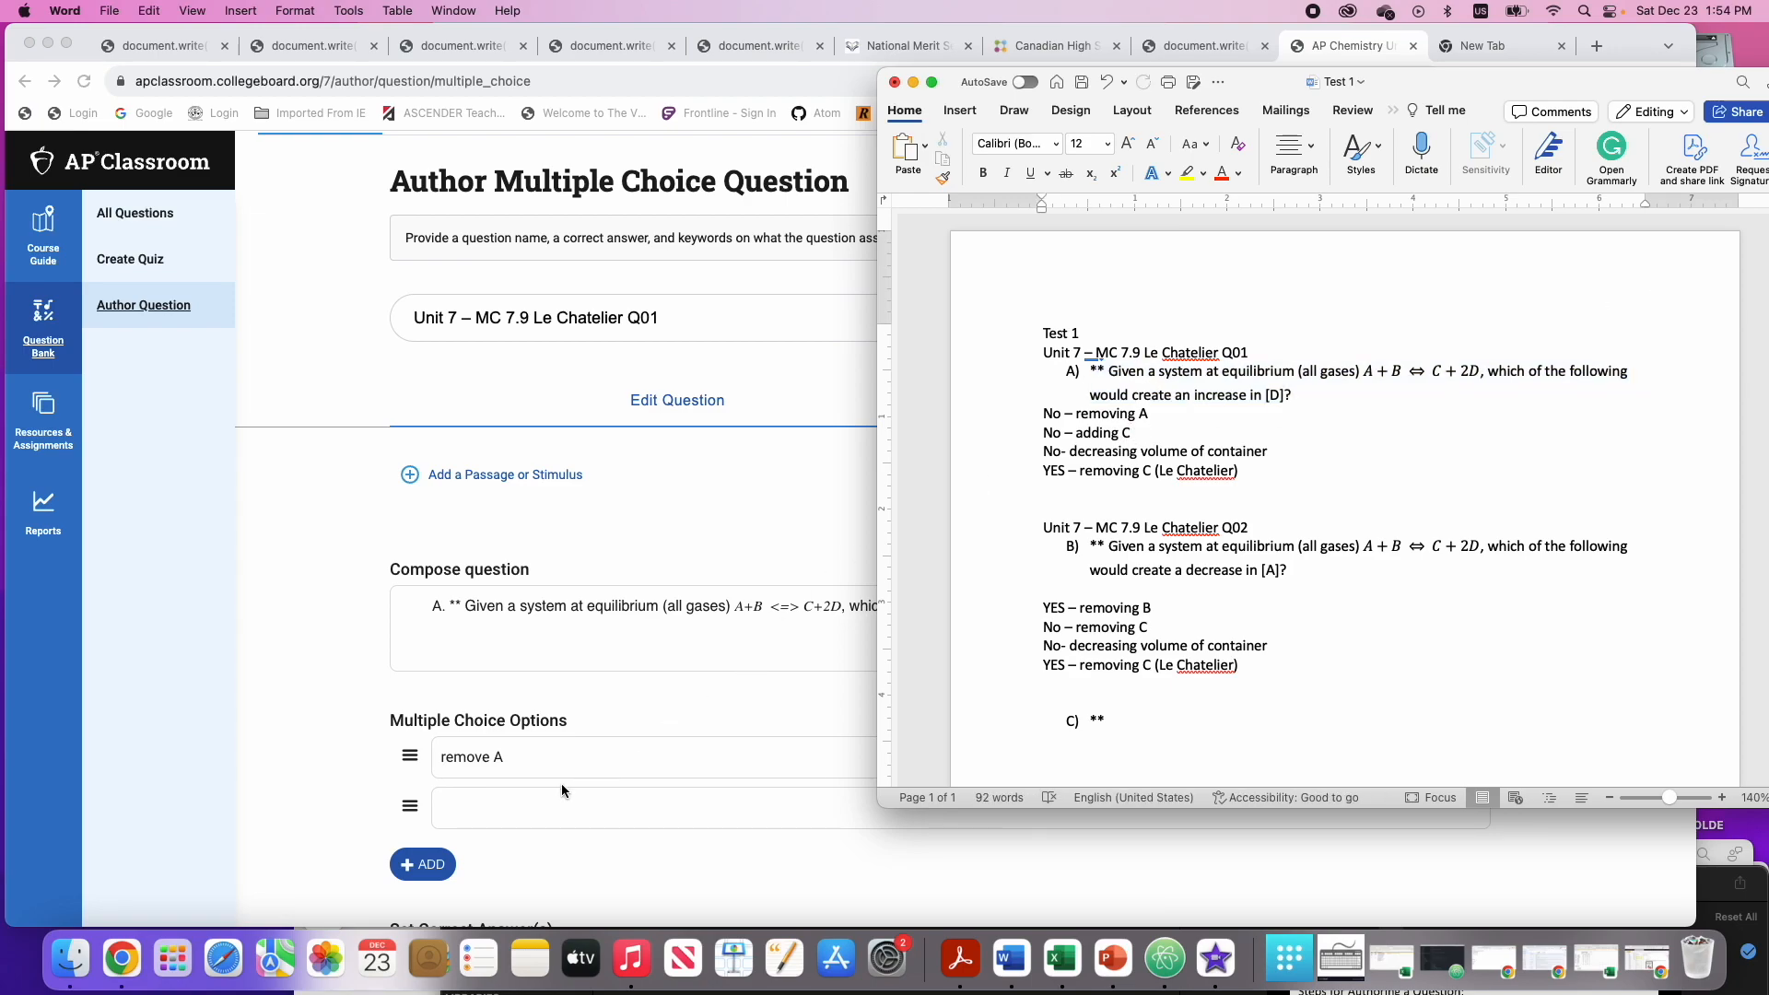
left_click(527, 799)
type("adding C")
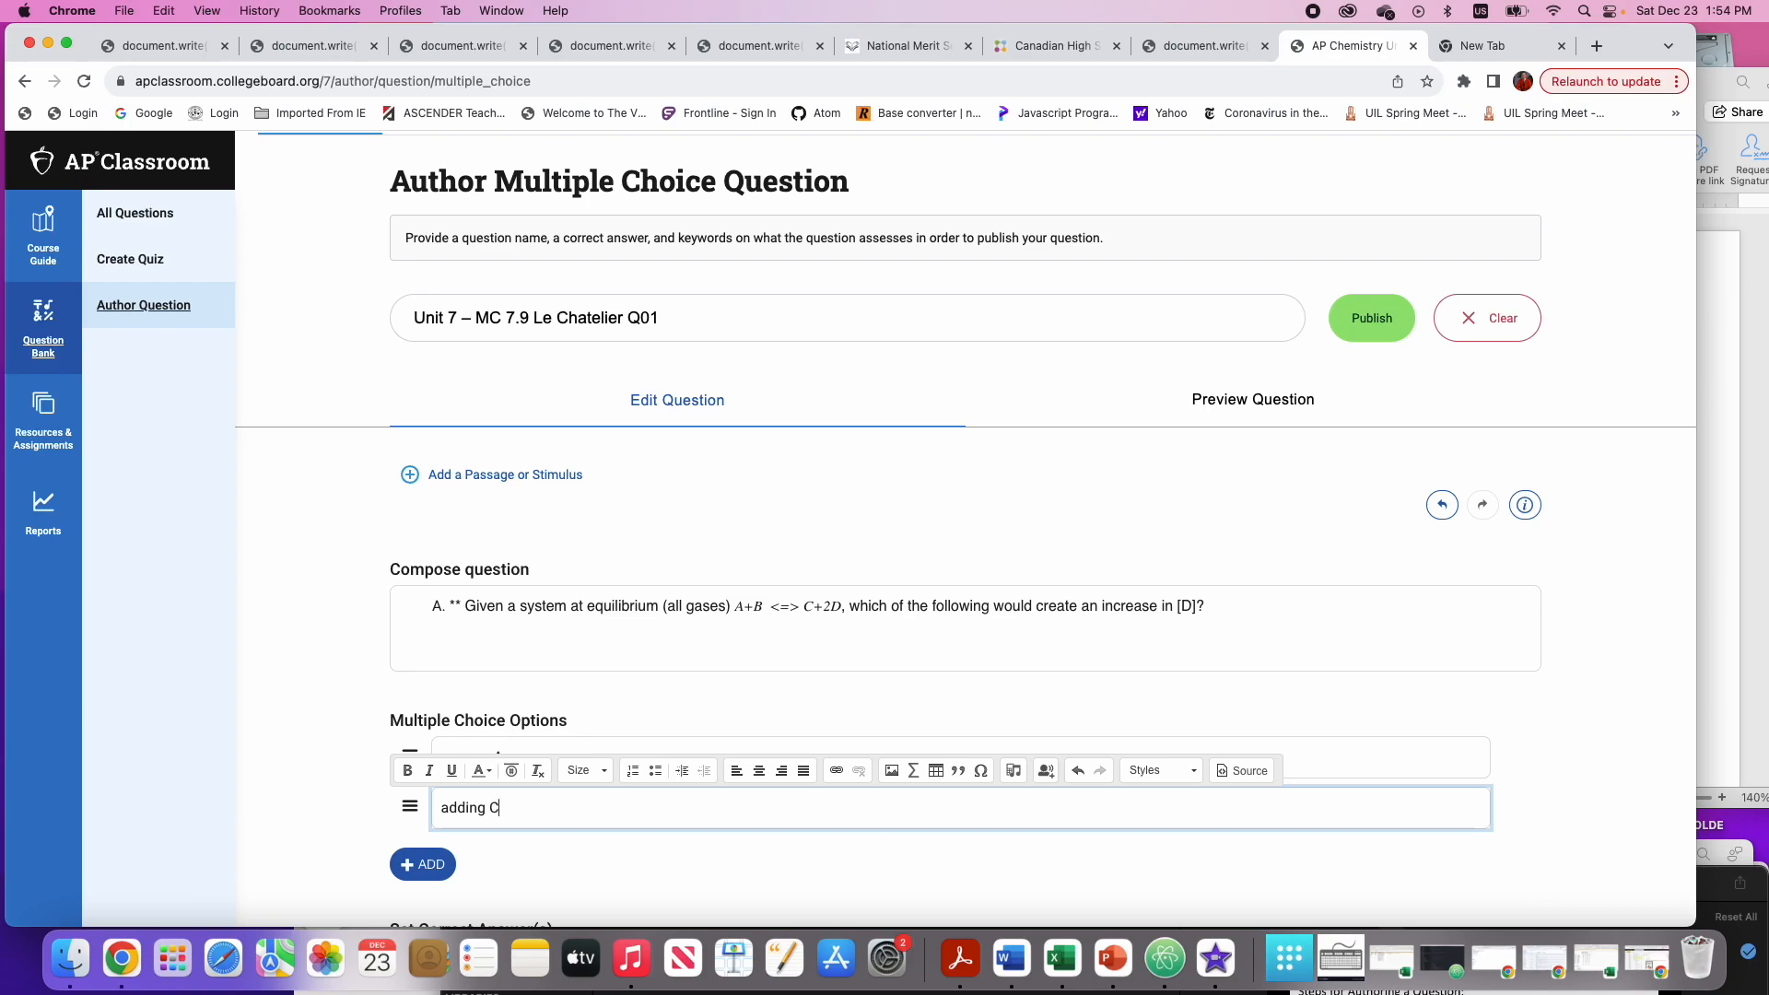
Add a third multiple choice option and copy "decreasing volume of container" into it from question A in the Word document
left_click(431, 865)
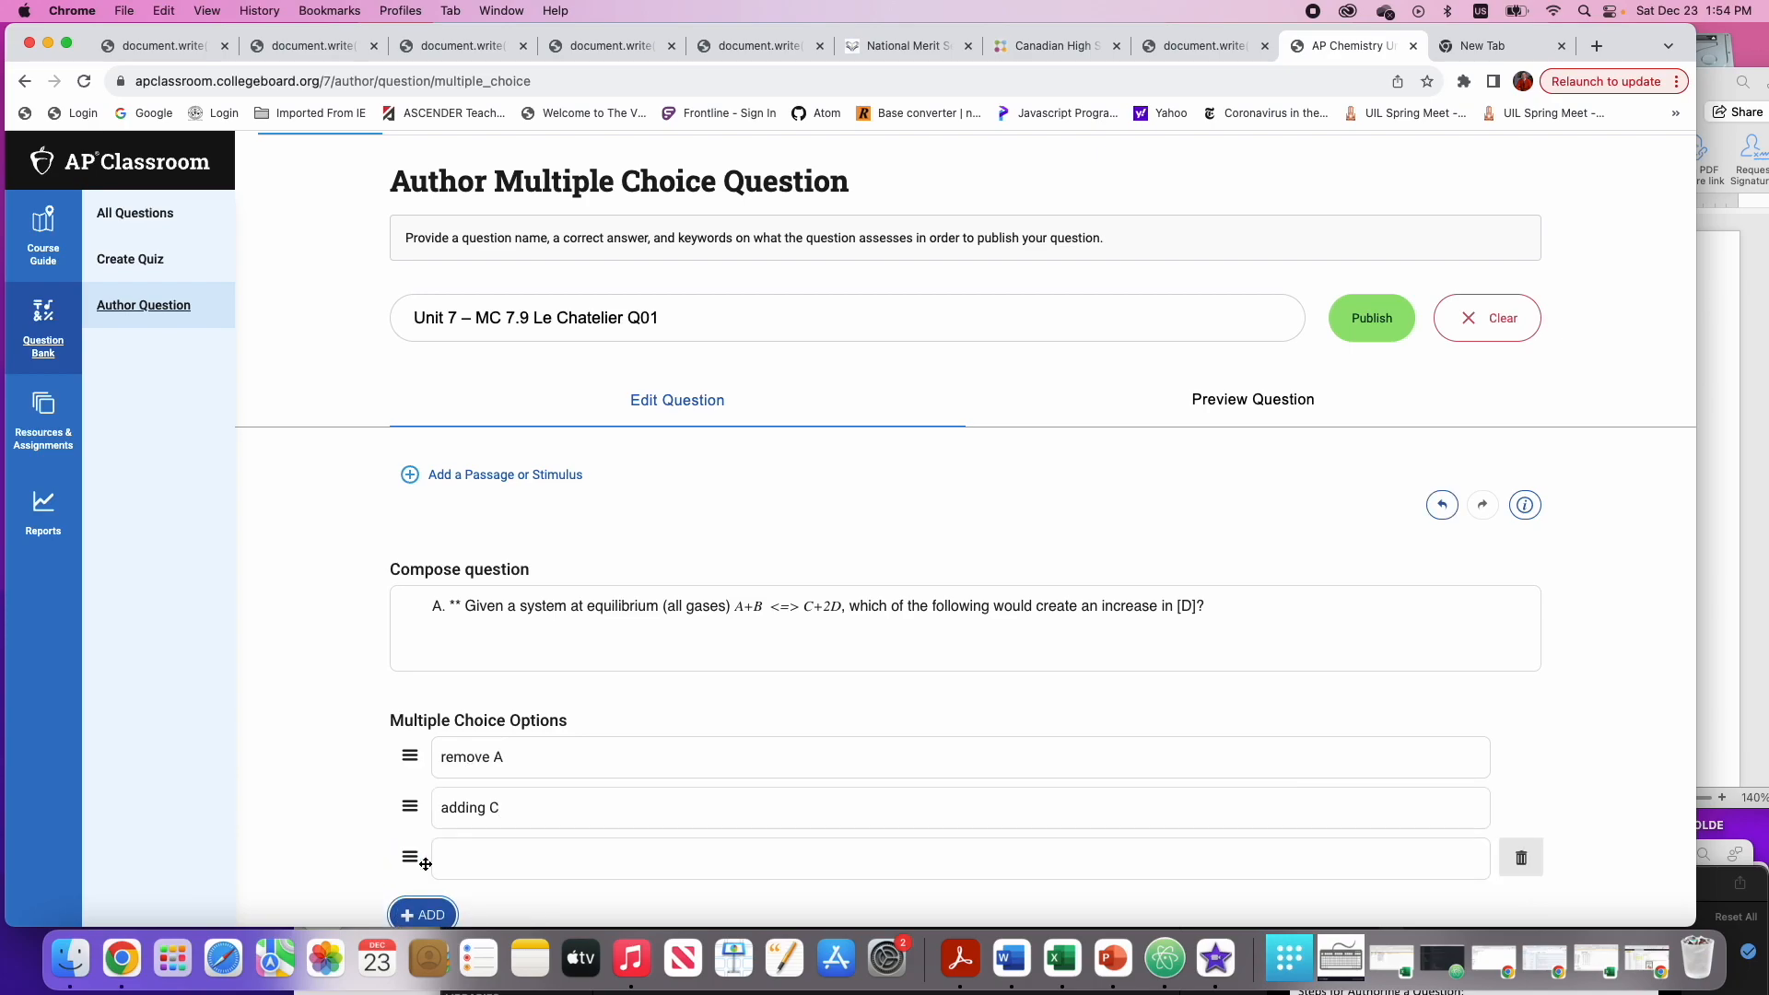
left_click(1718, 322)
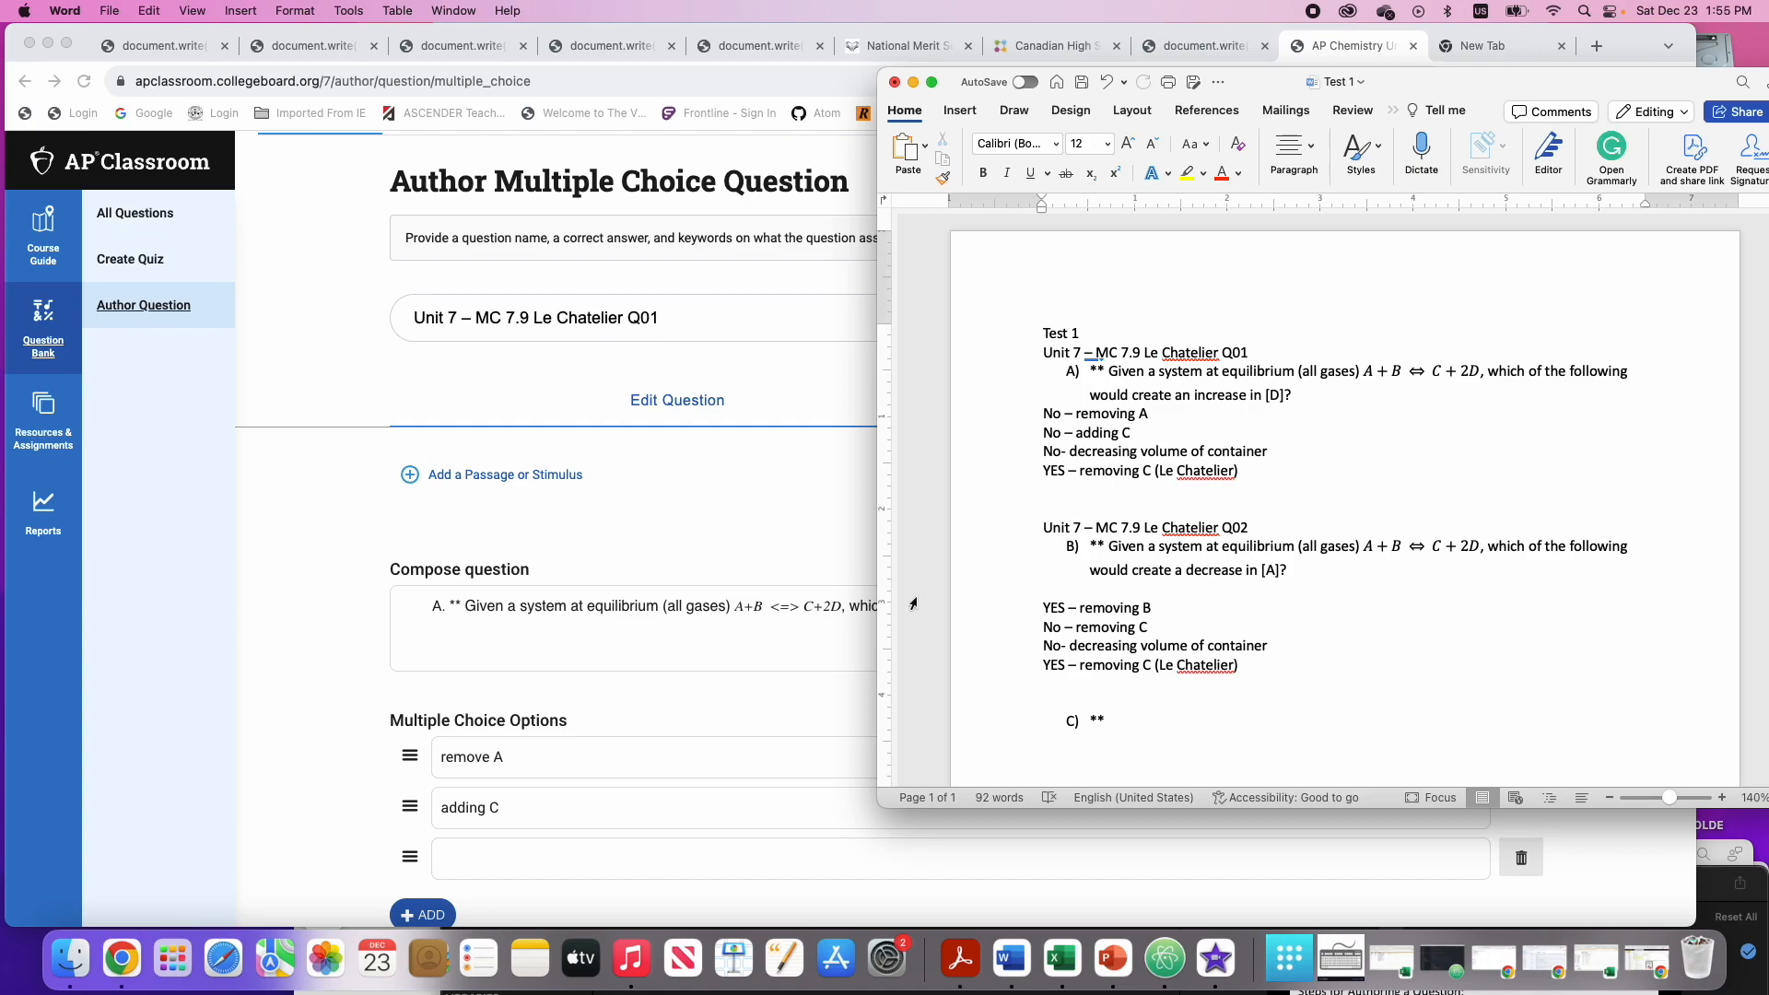
left_click(486, 858)
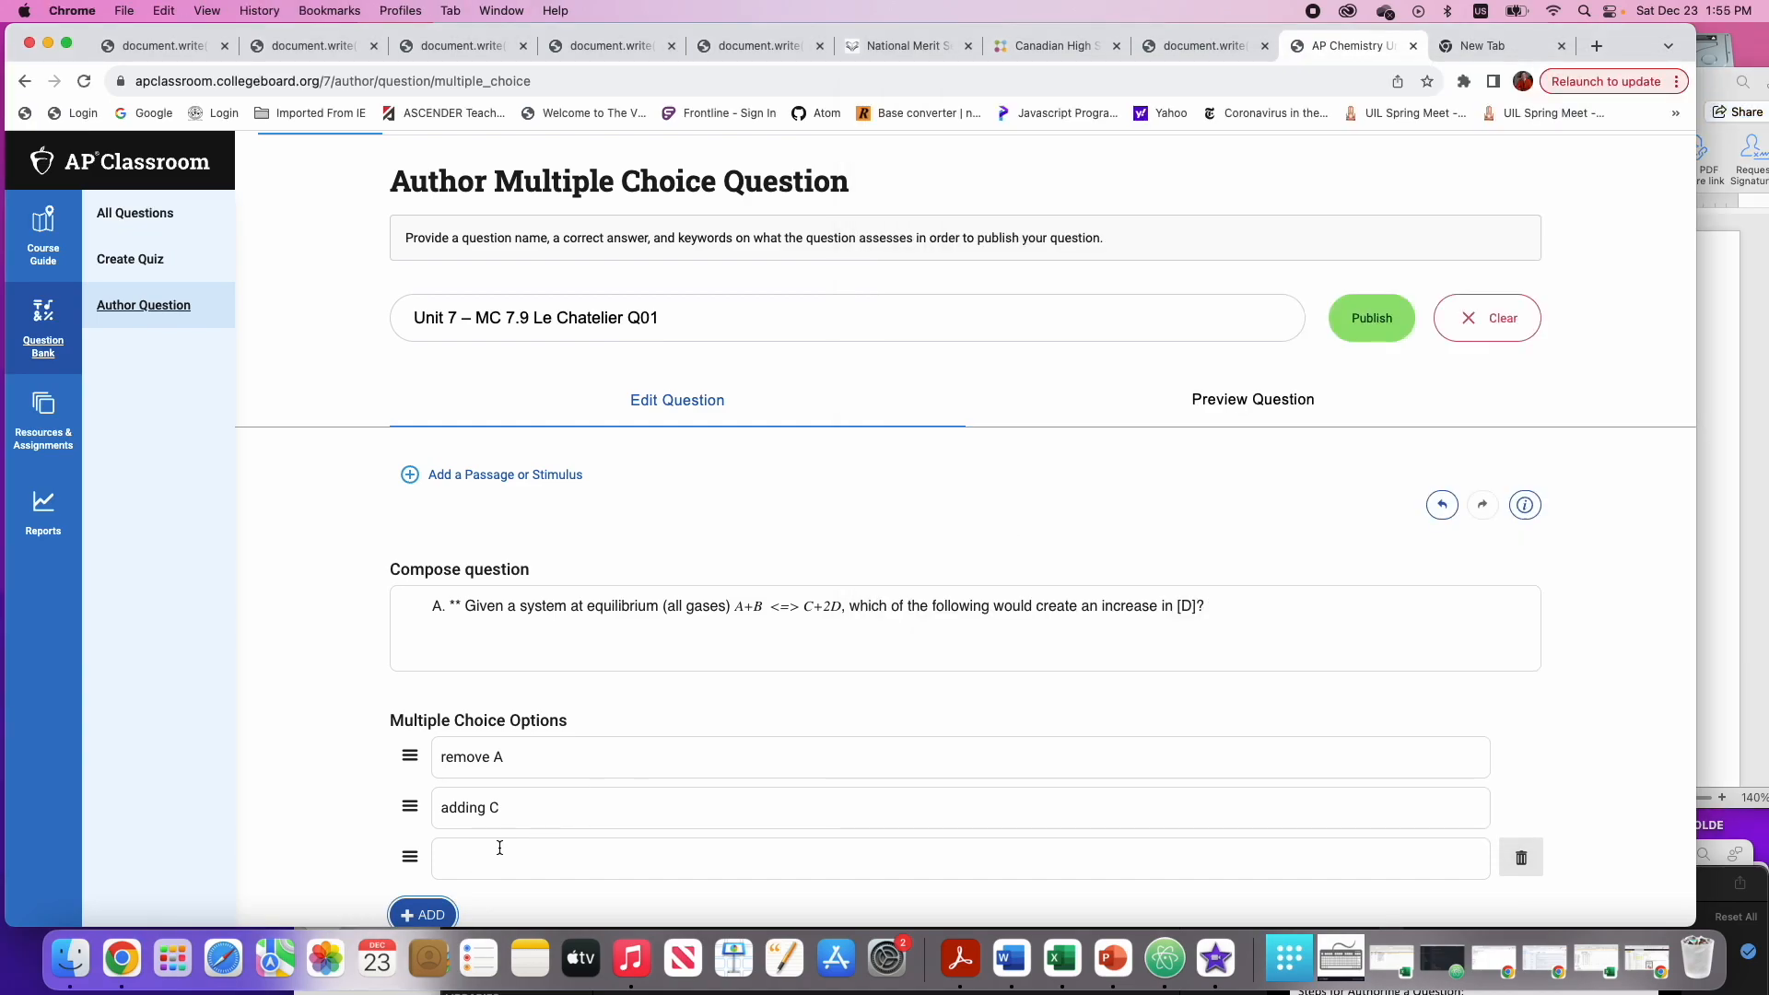
left_click(1701, 309)
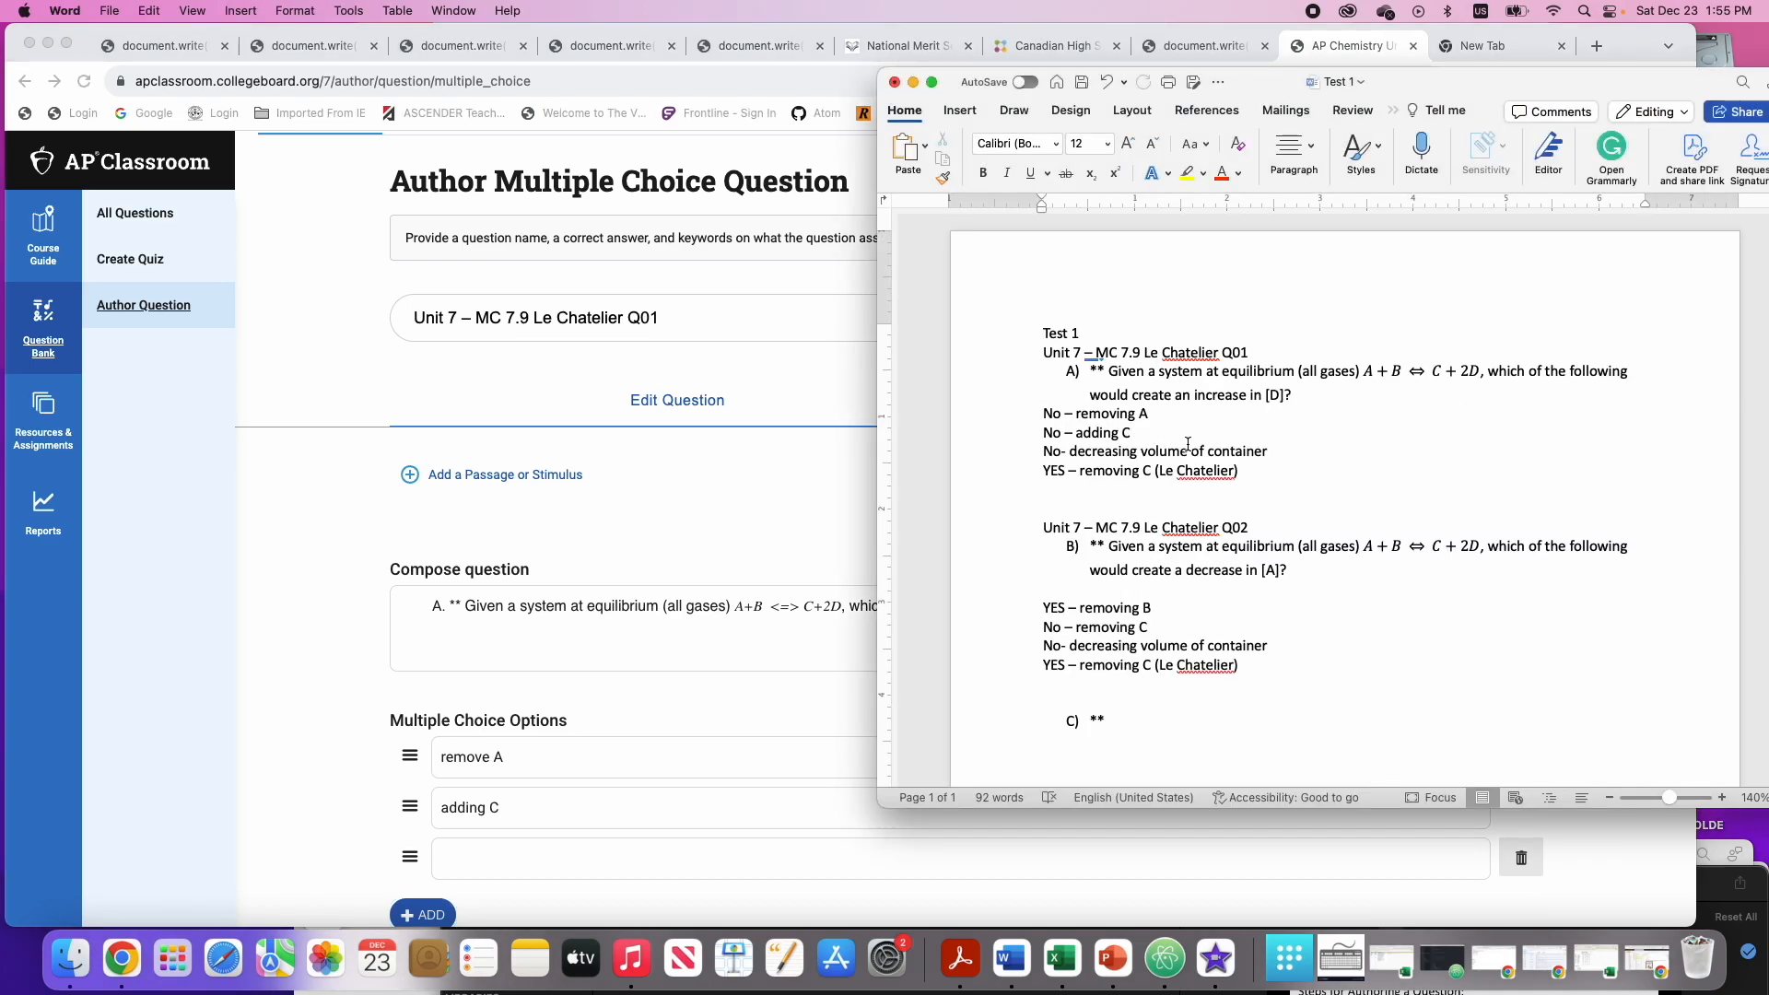
left_click_drag(1266, 450, 1106, 457)
key("super+c")
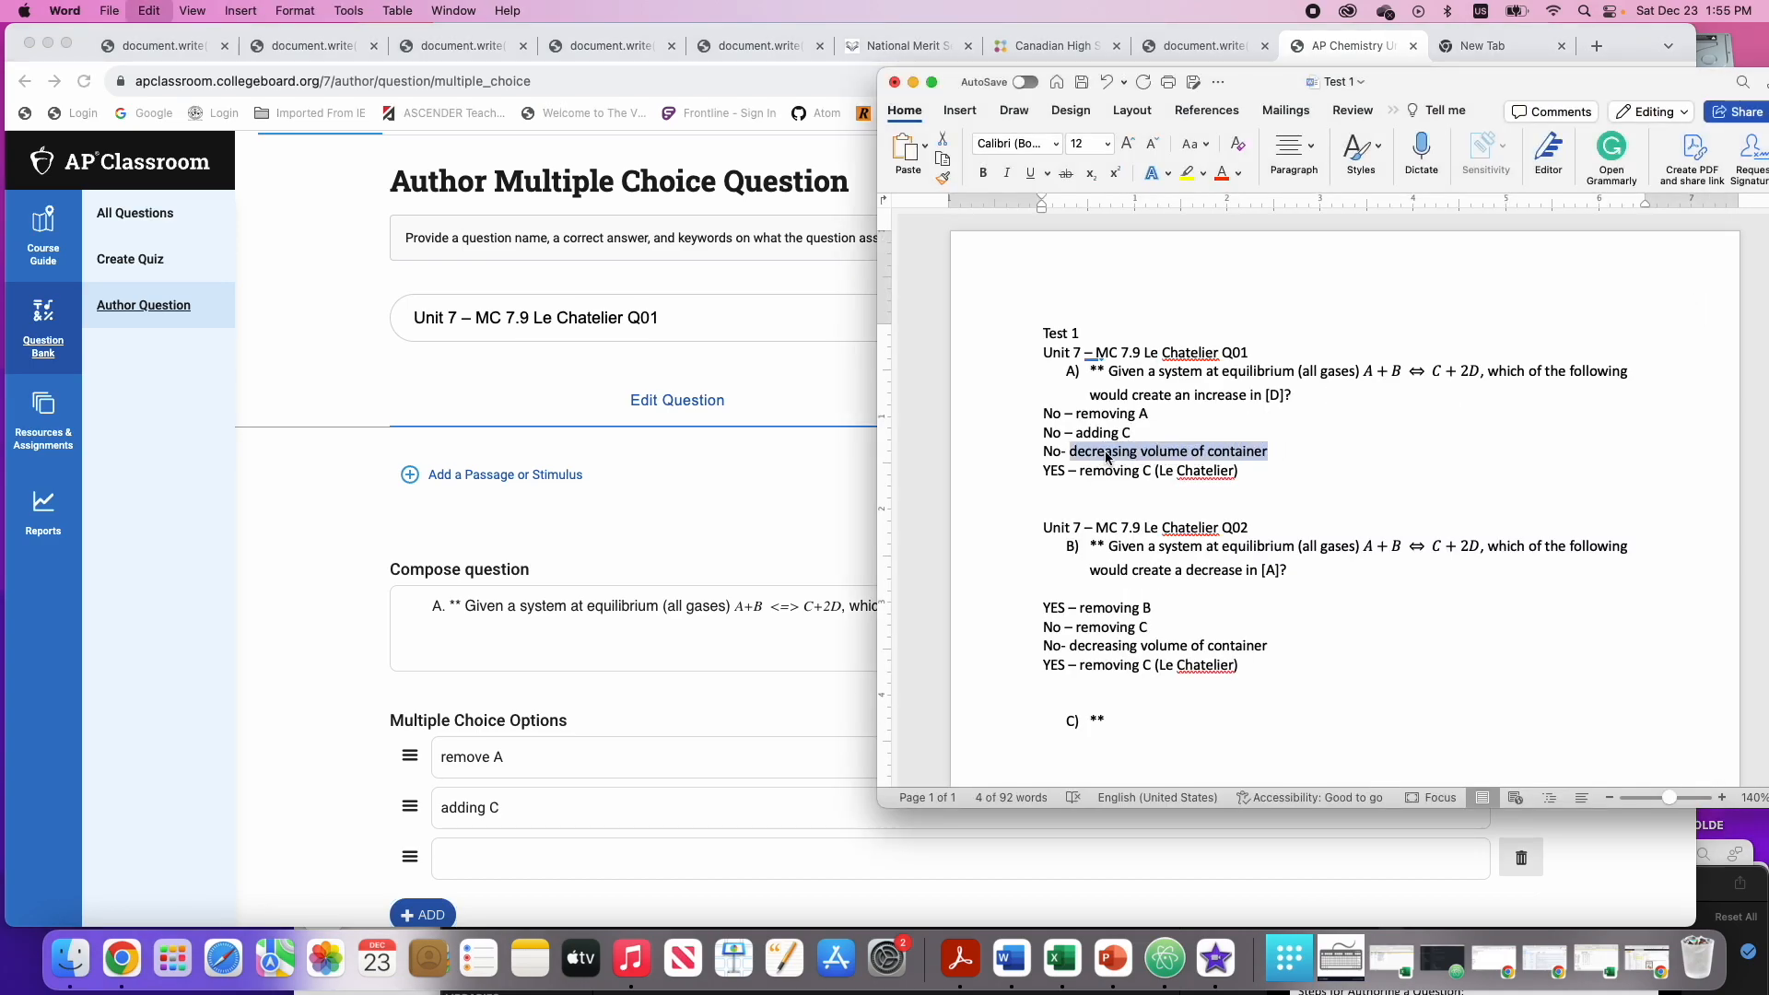
left_click(479, 855)
left_click(479, 855)
key("super+v")
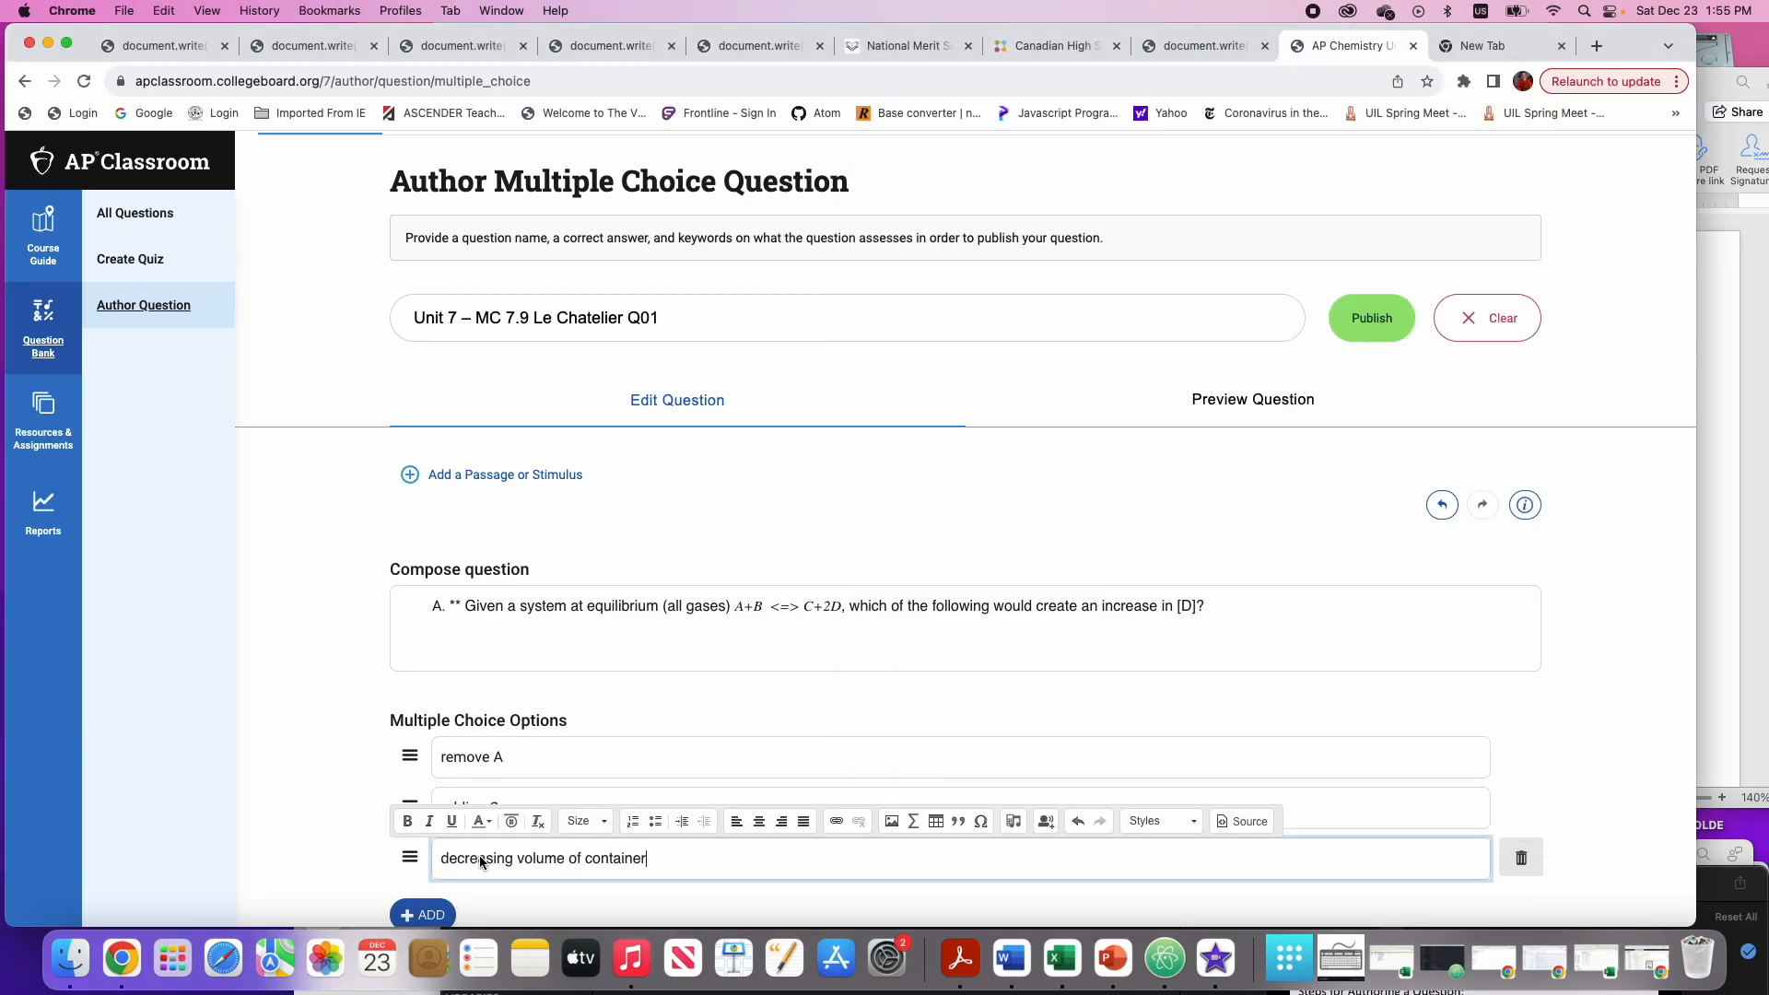
Add a fourth multiple choice option reading "removing C", copying the word "removing" from the Word document
scroll(479, 855, "down", 3)
left_click(425, 796)
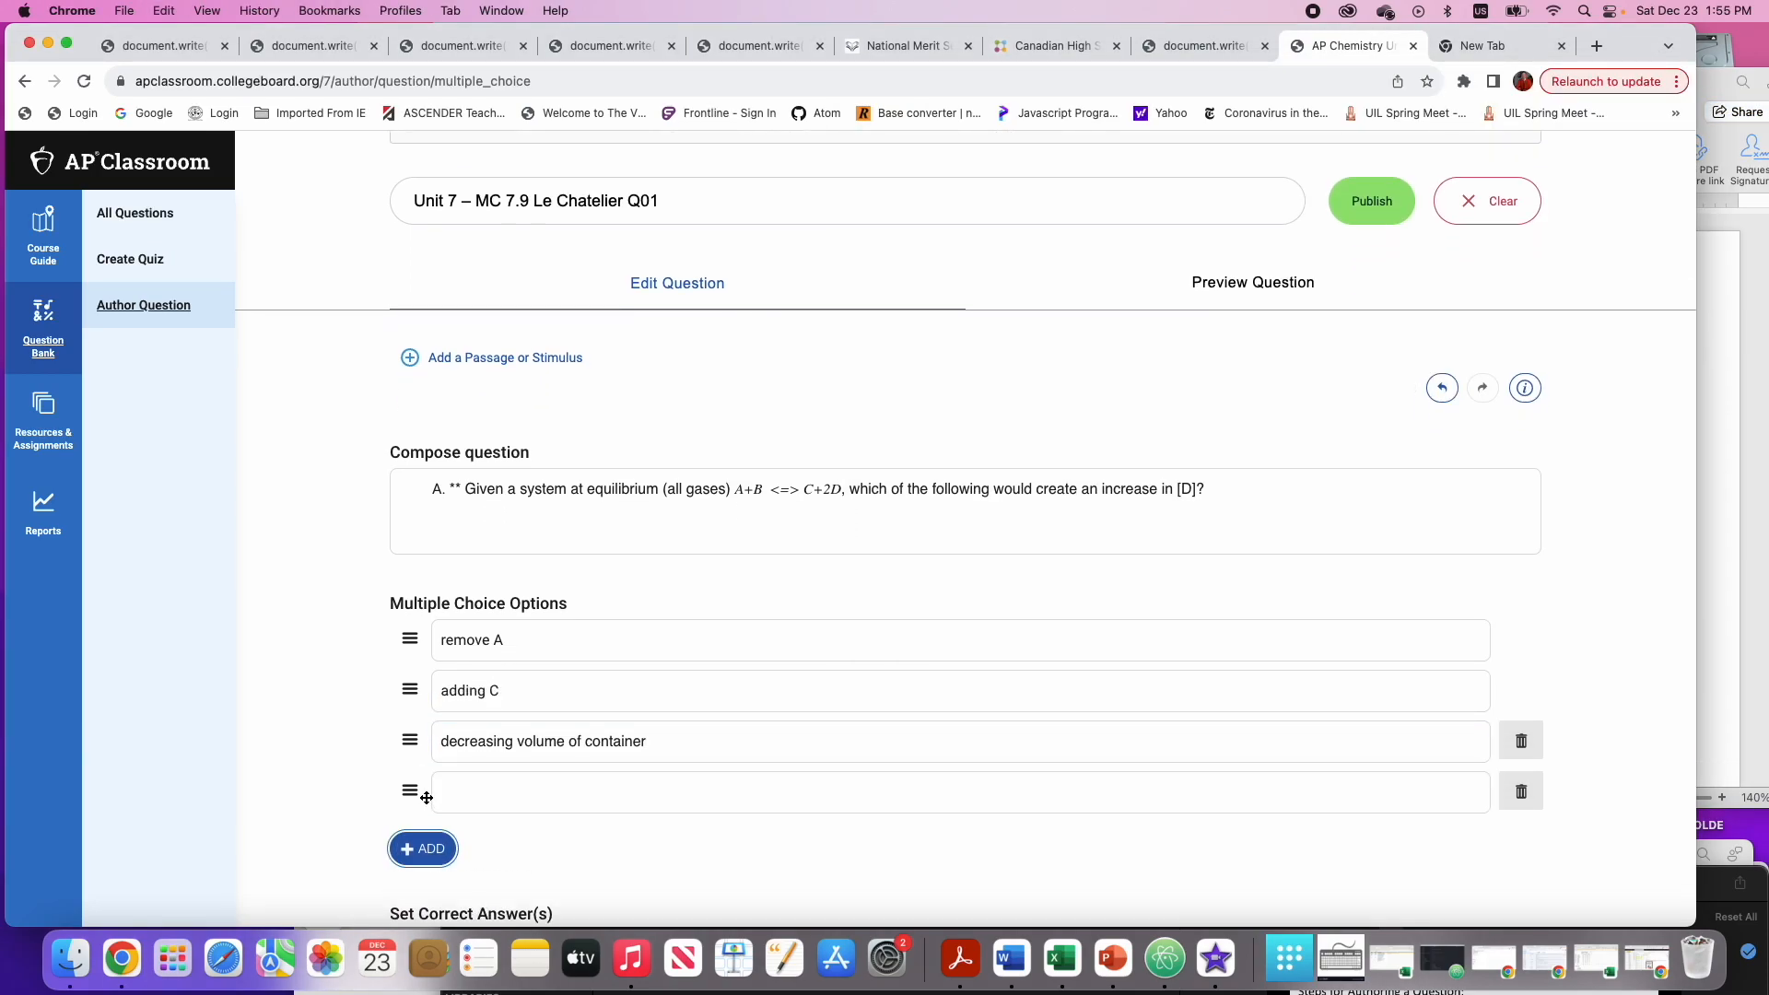
left_click(1734, 269)
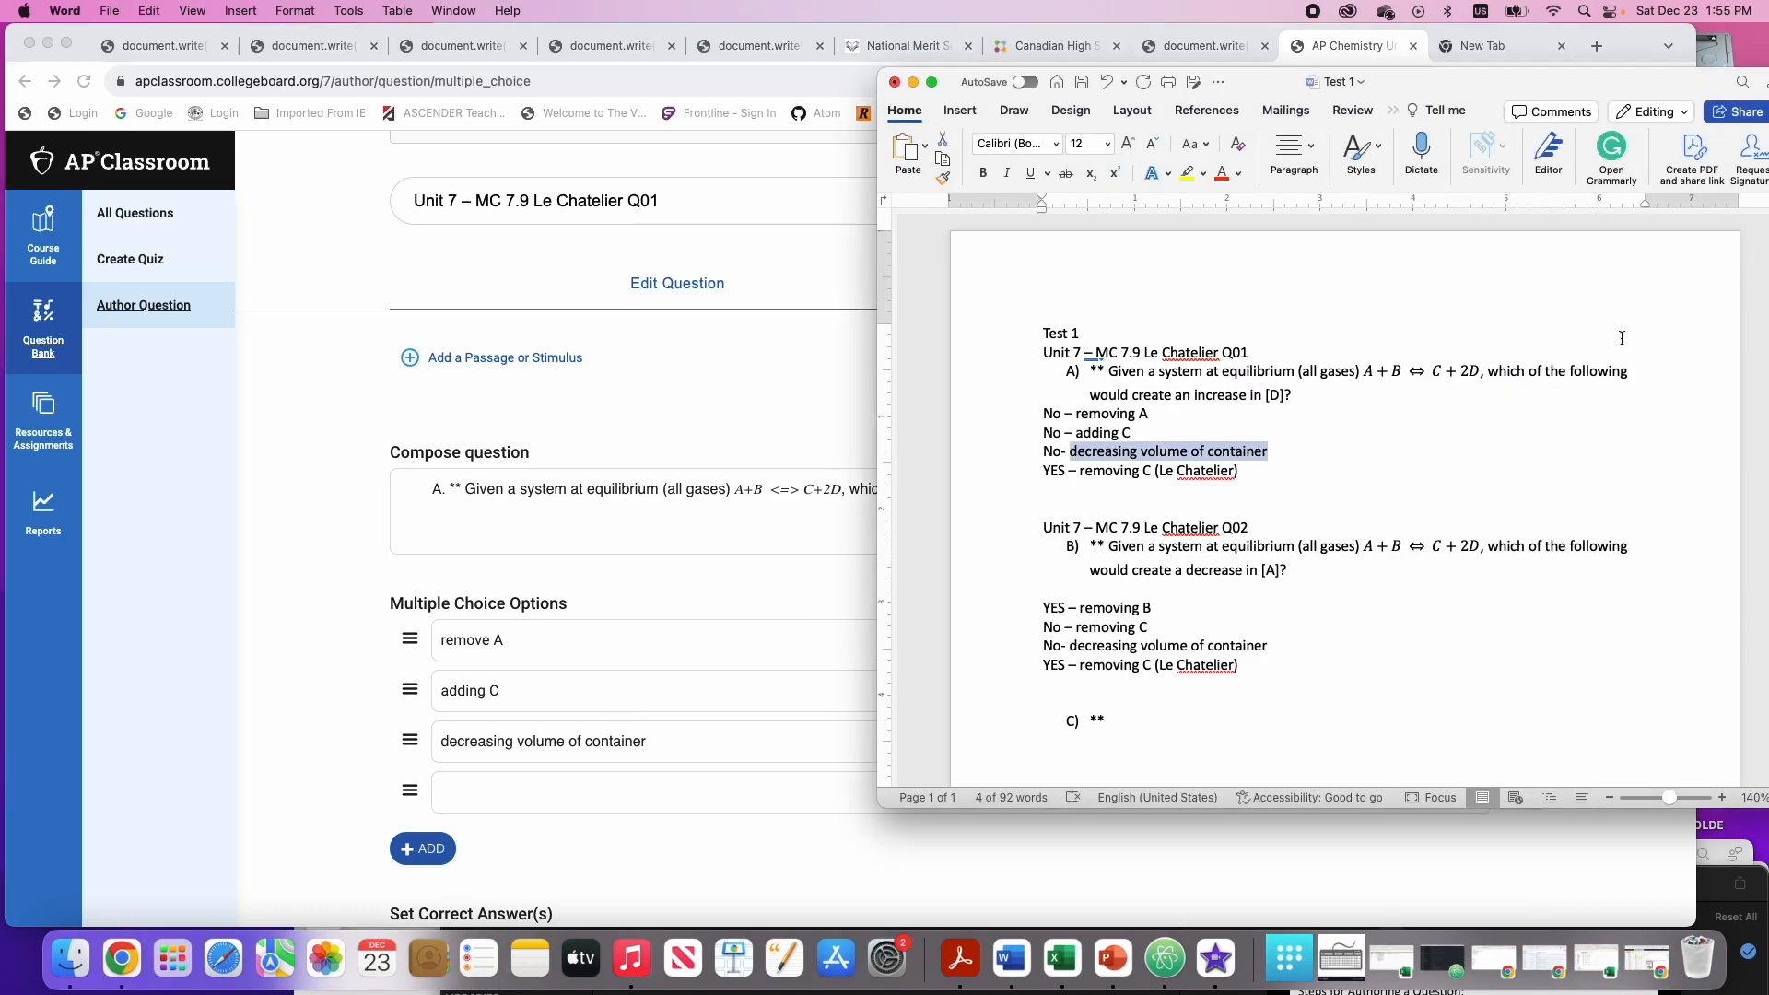
left_click_drag(1080, 471, 1144, 472)
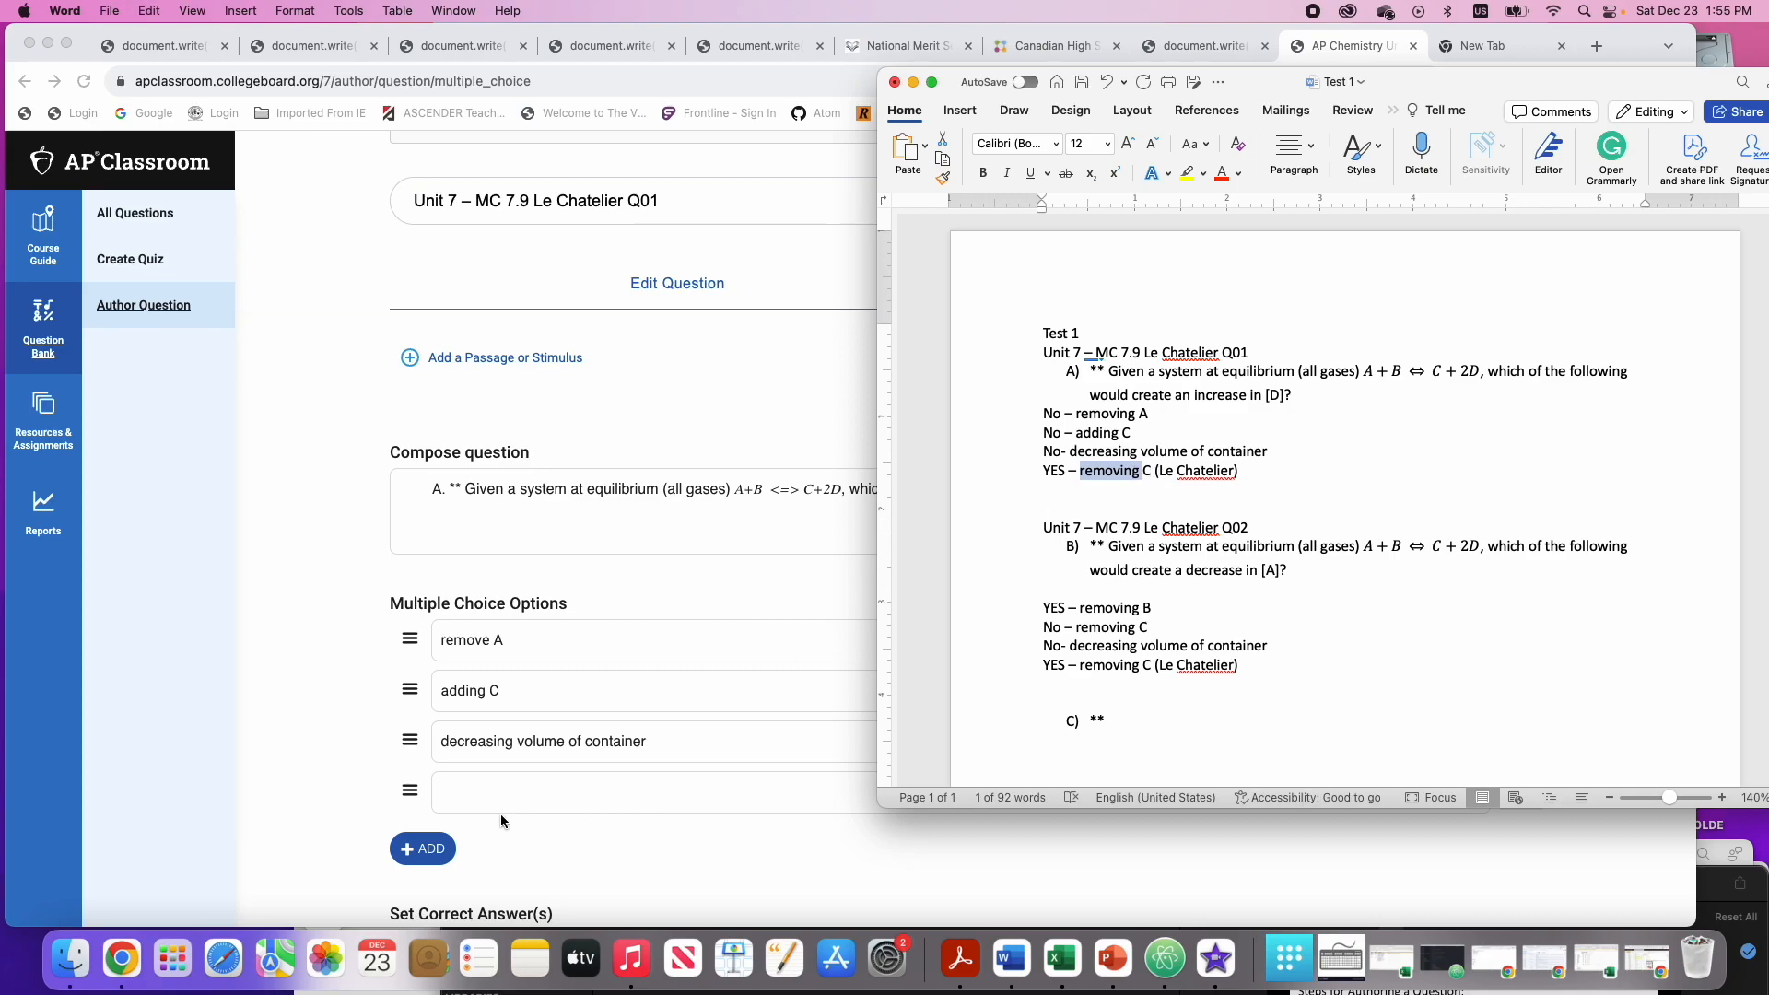
left_click(491, 789)
key("super+v")
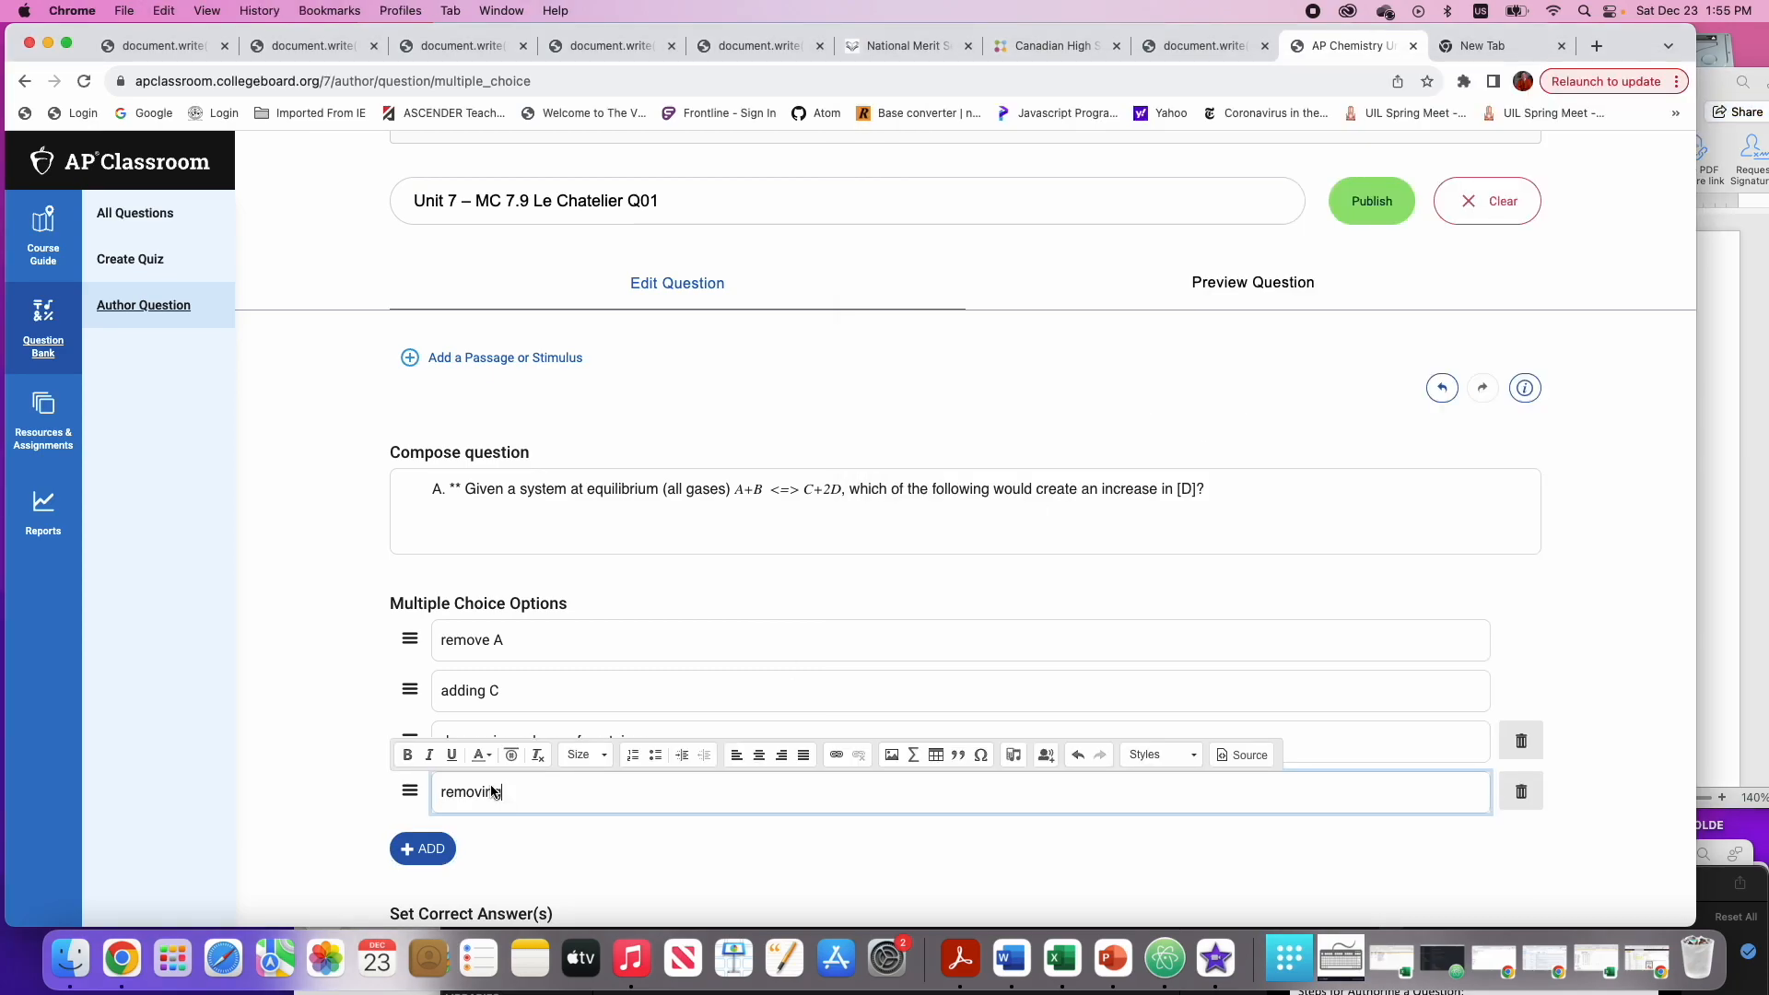
type("C")
Set option D, "removing C", as the question's correct answer
scroll(458, 656, "down", 5)
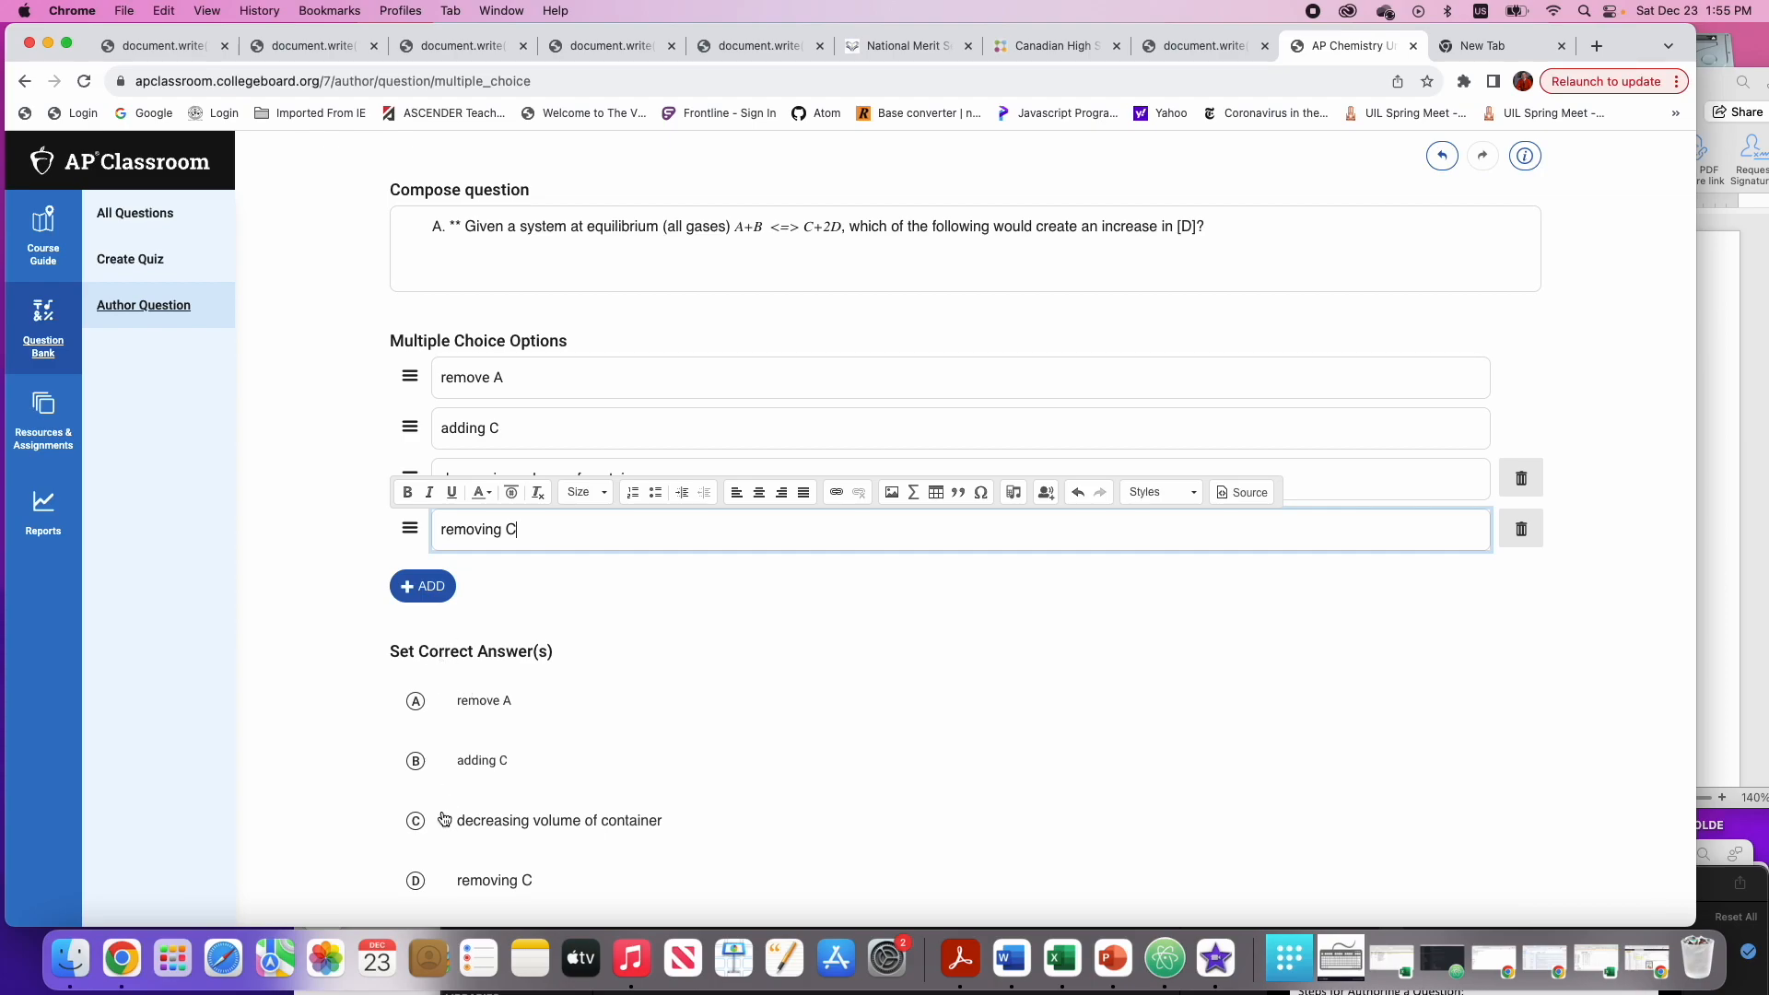
left_click(419, 883)
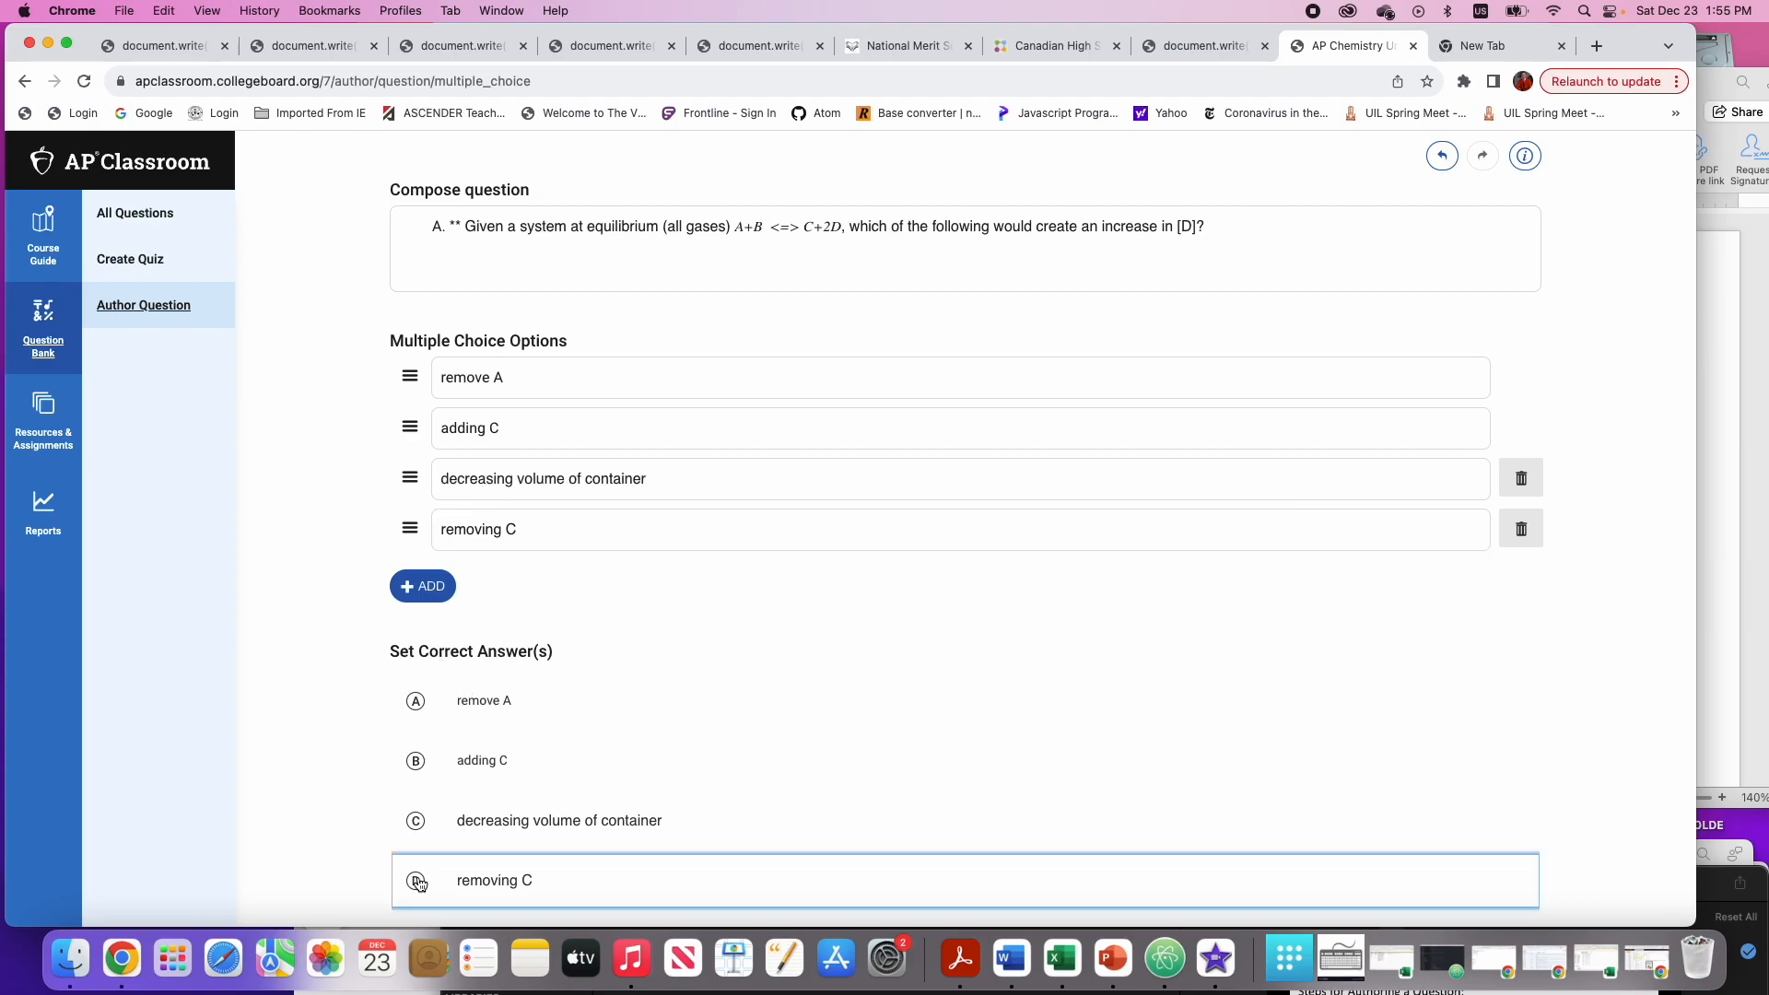
left_click(418, 883)
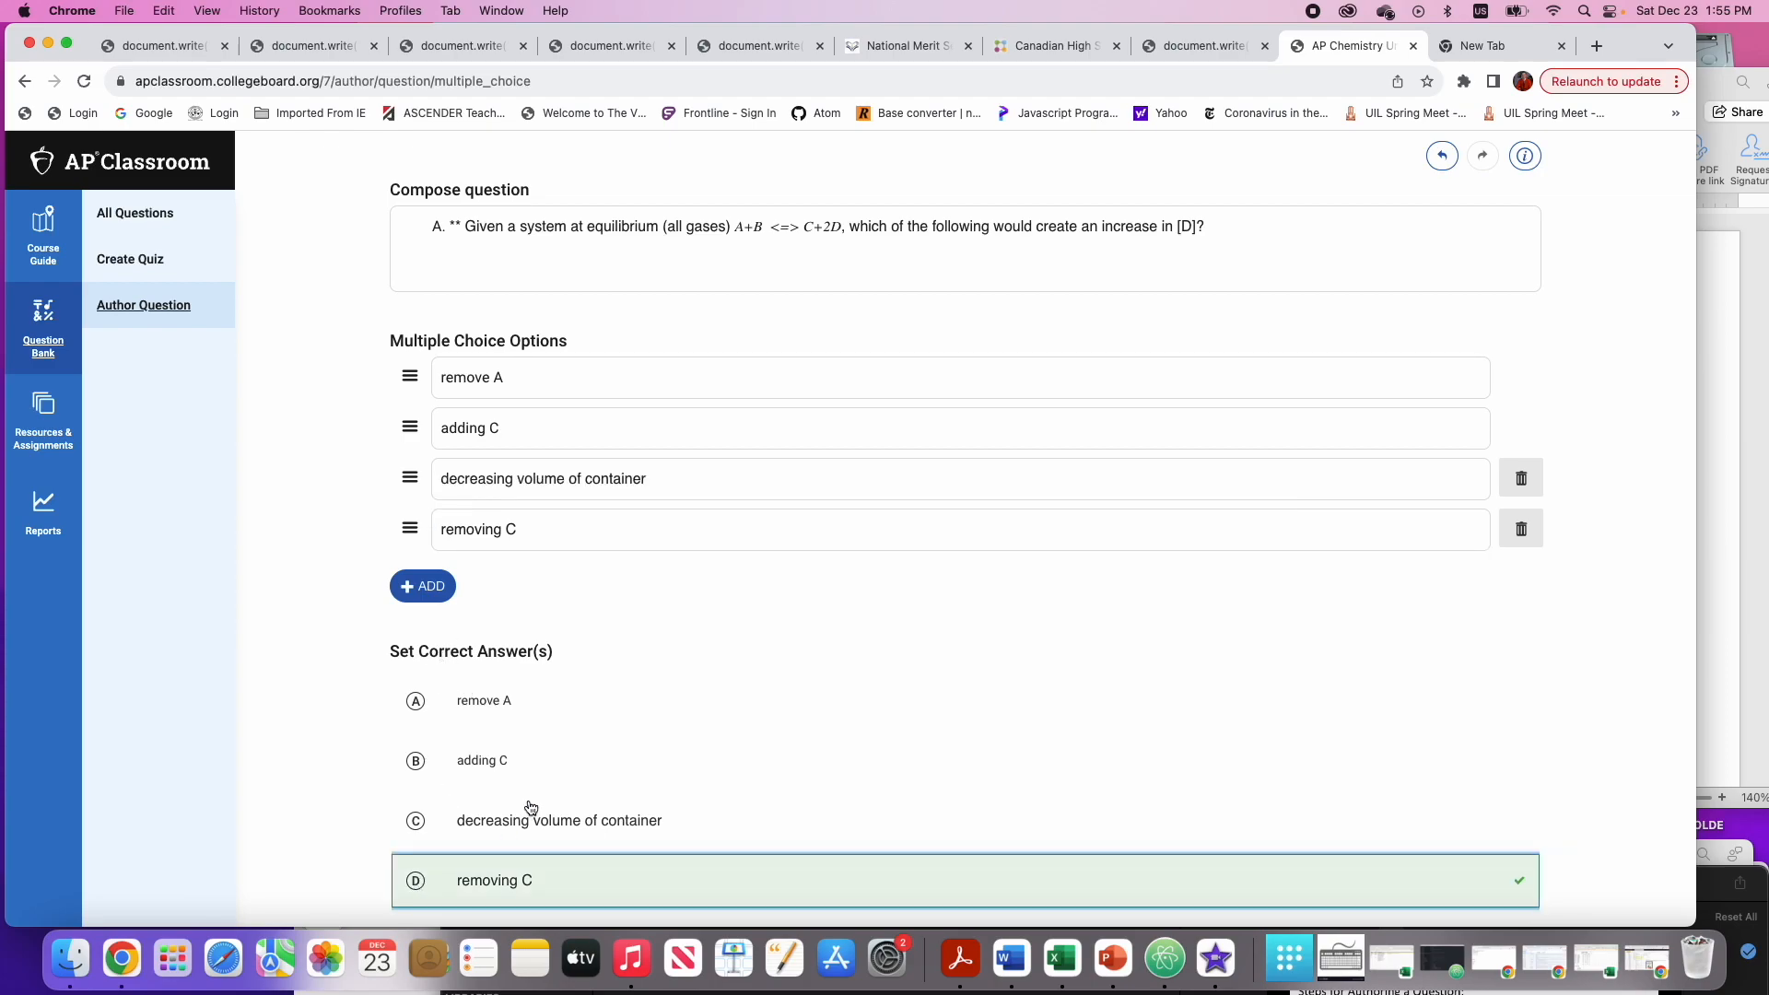
scroll(530, 807, "down", 5)
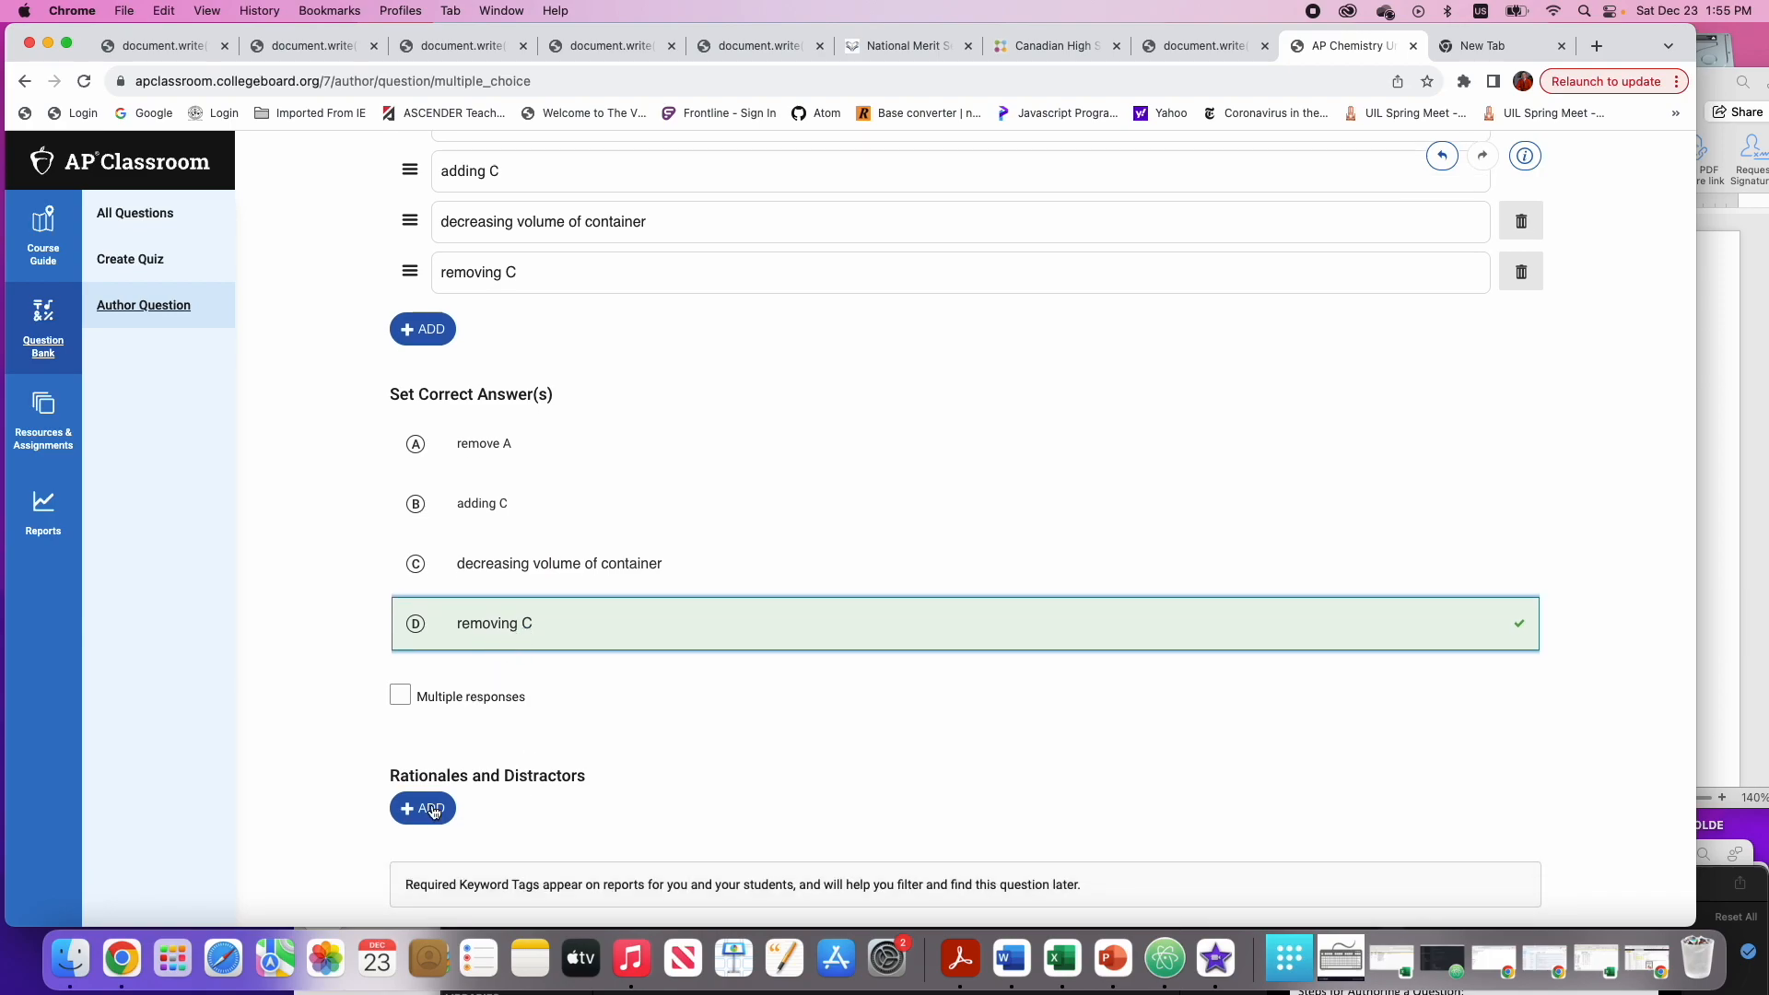
scroll(514, 785, "down", 2)
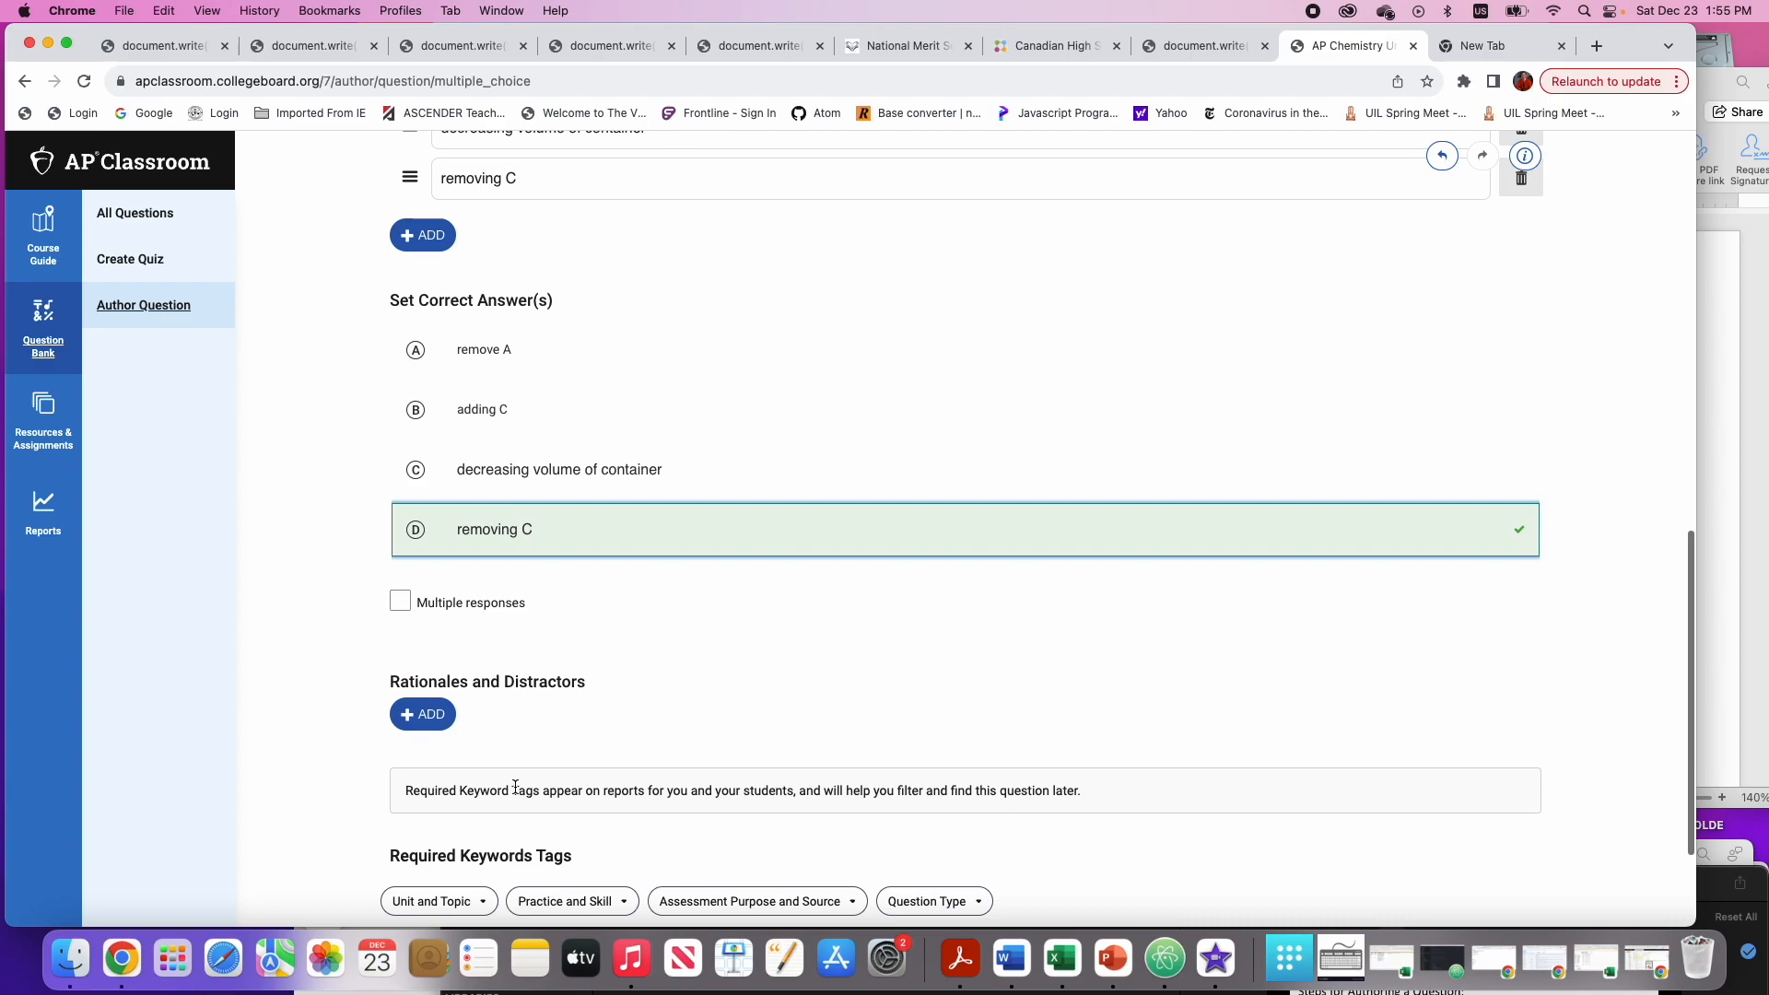
scroll(514, 738, "down", 2)
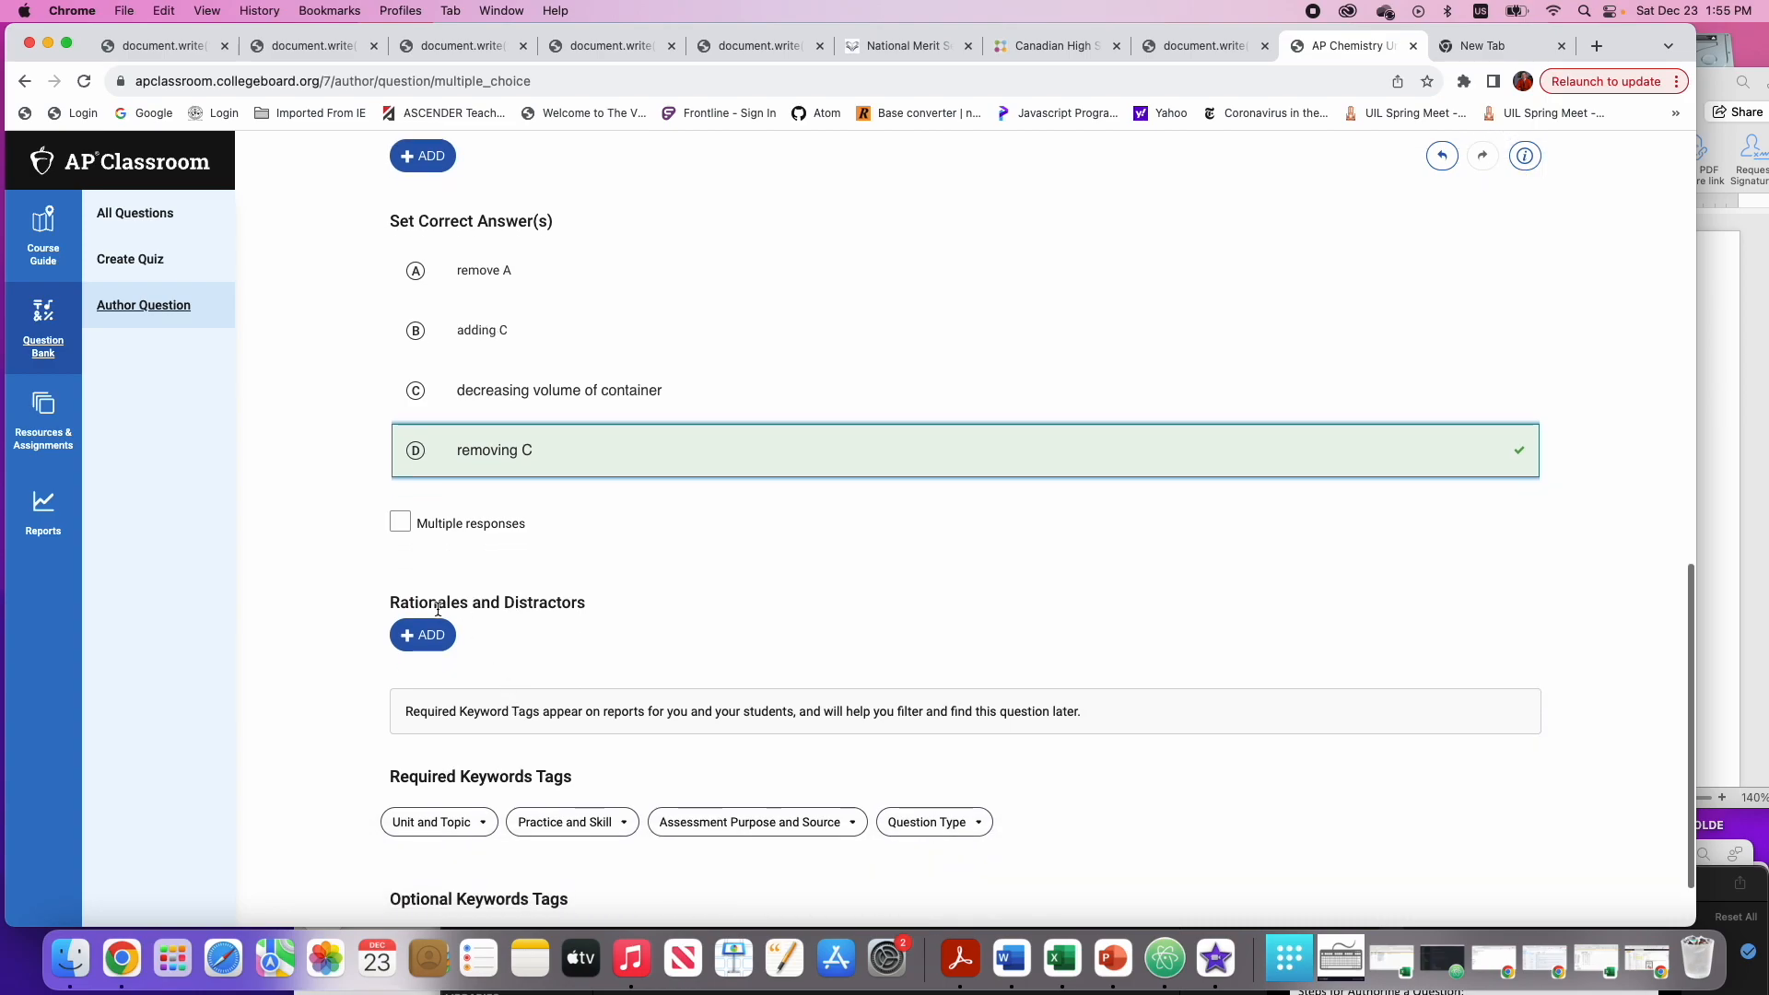
Review the drafted question and tag it with unit 7: Equilibrium
scroll(525, 636, "down", 2)
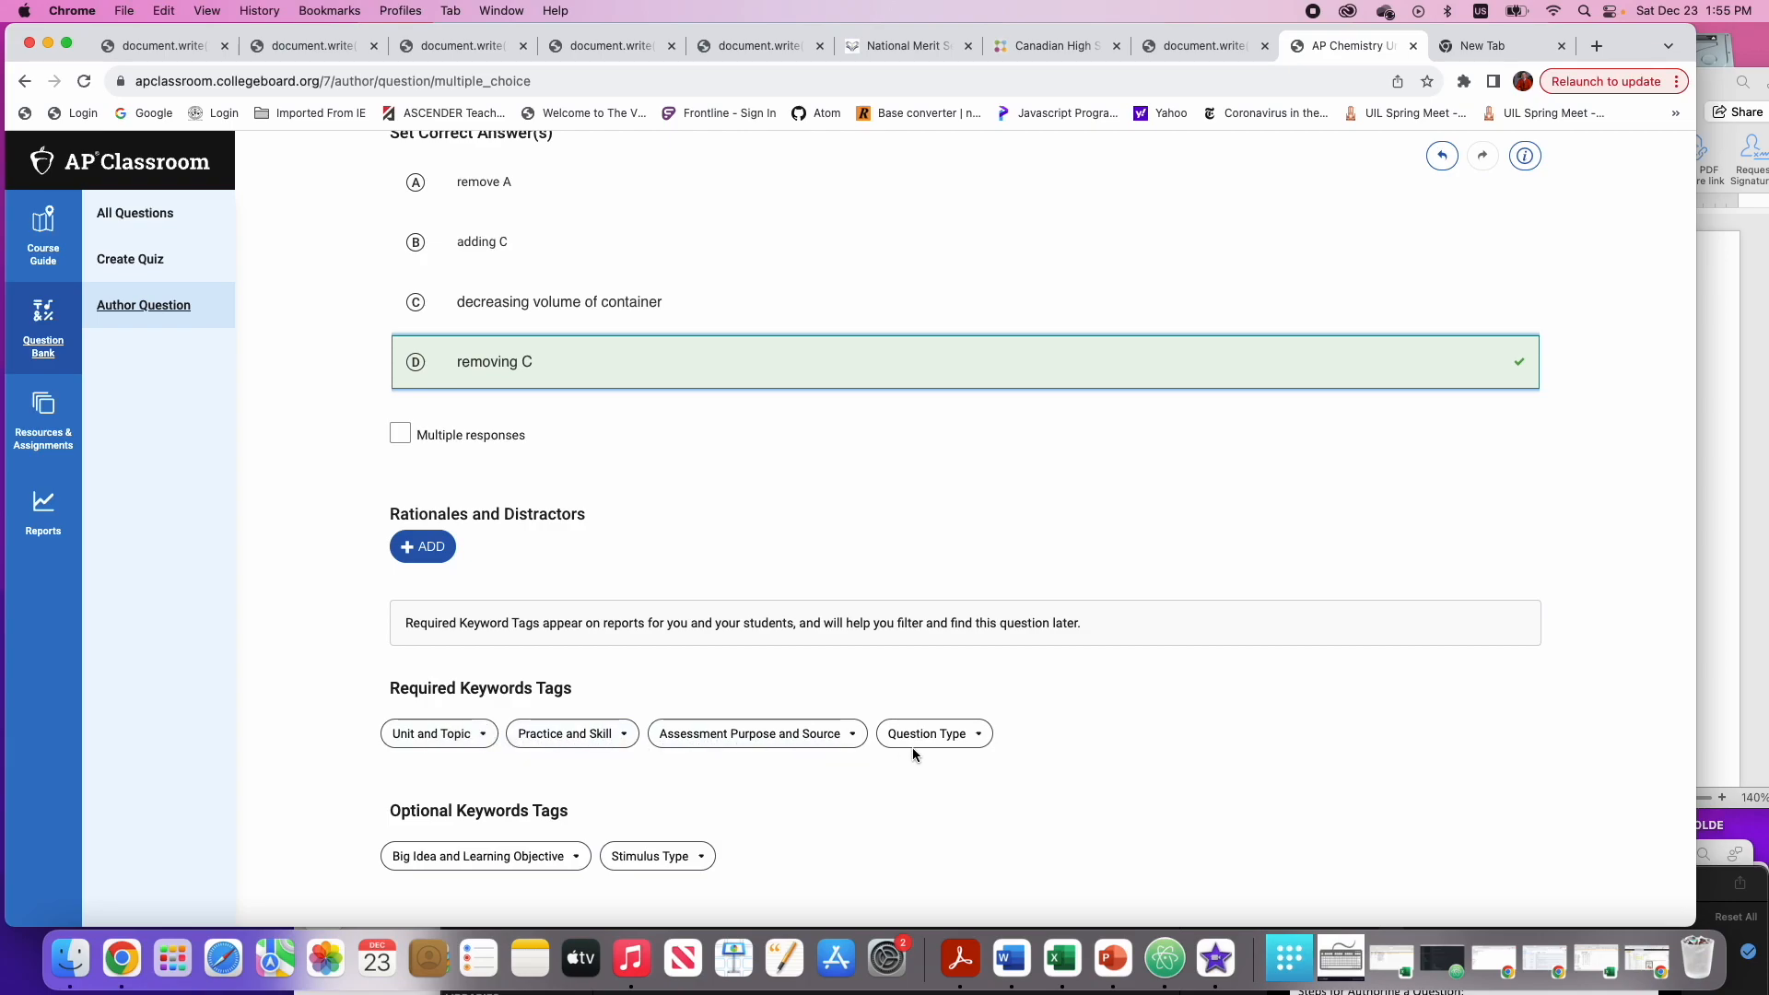
left_click(461, 742)
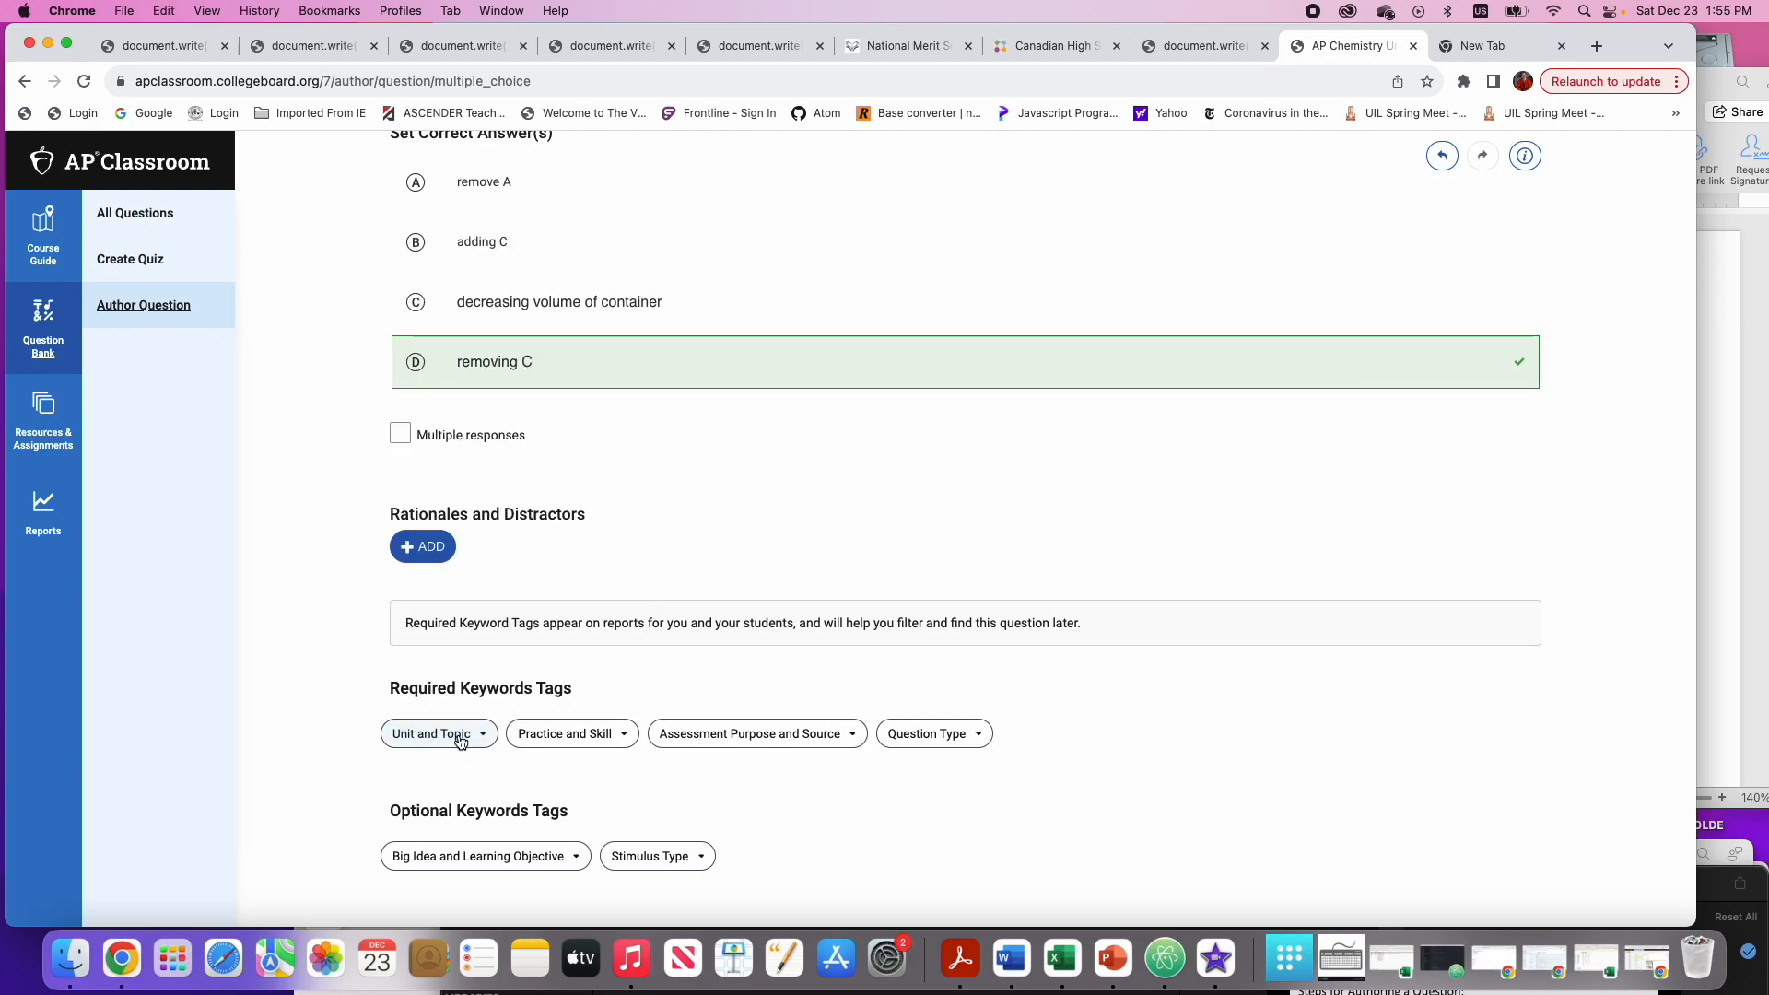
scroll(666, 539, "up", 10)
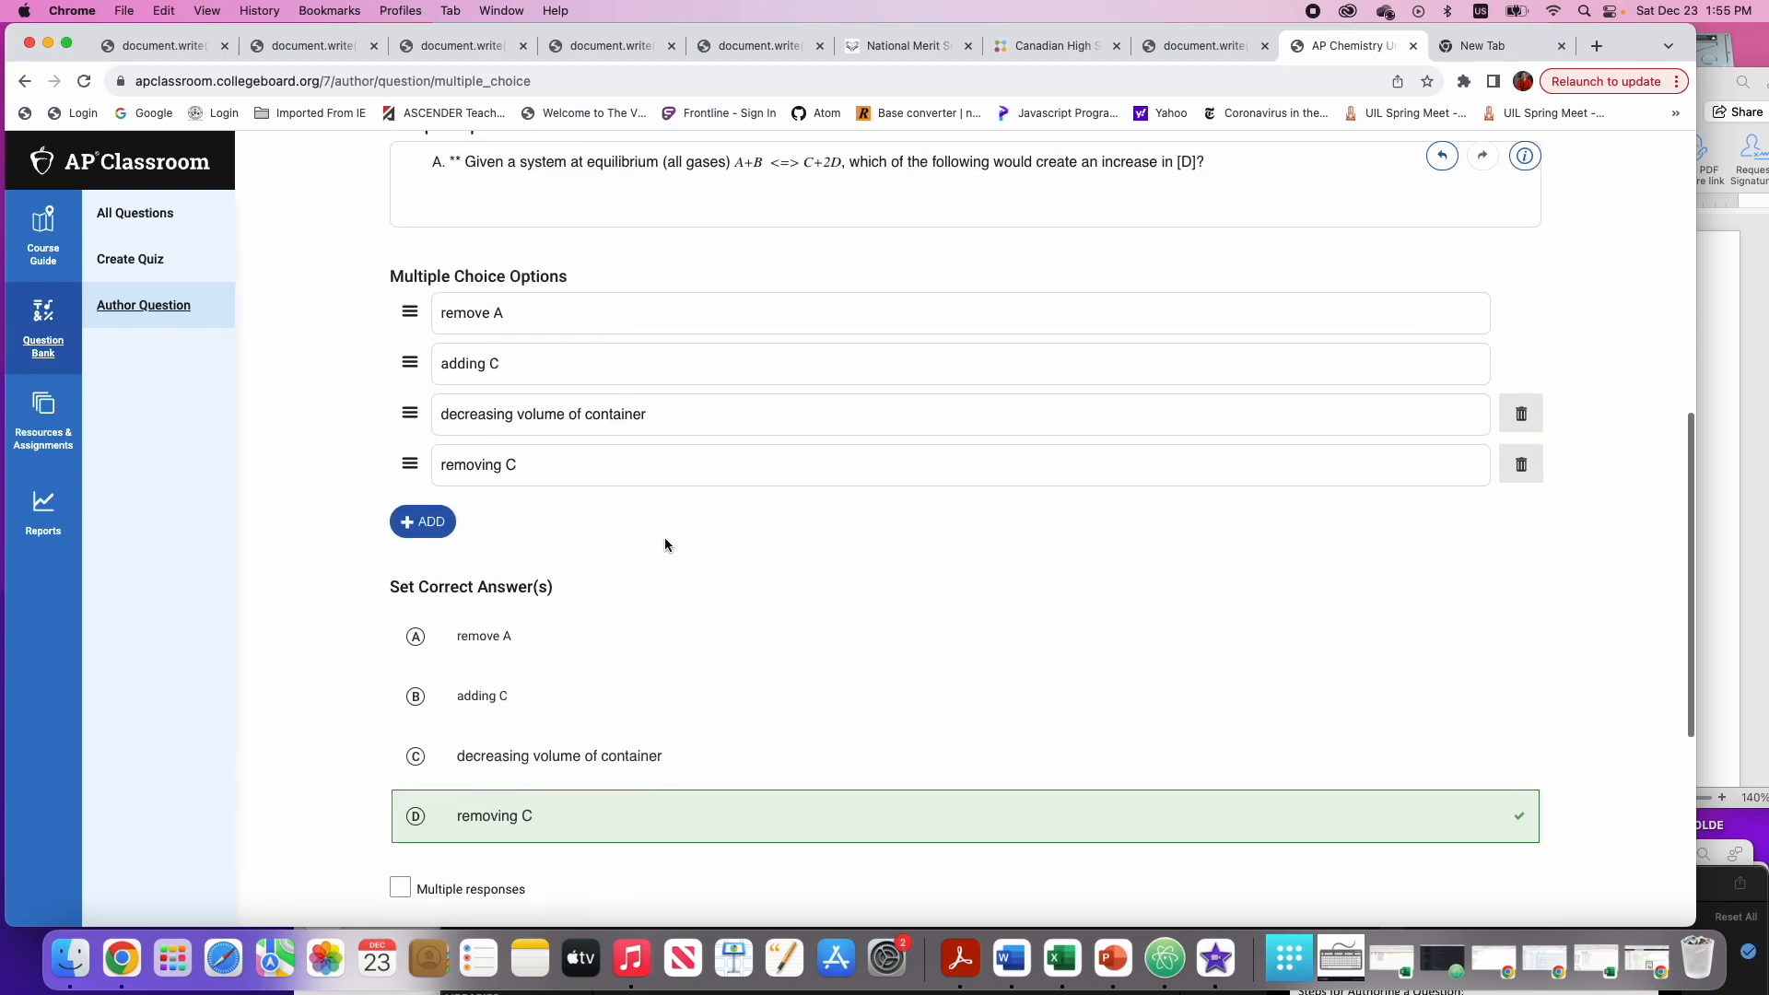
scroll(695, 322, "up", 5)
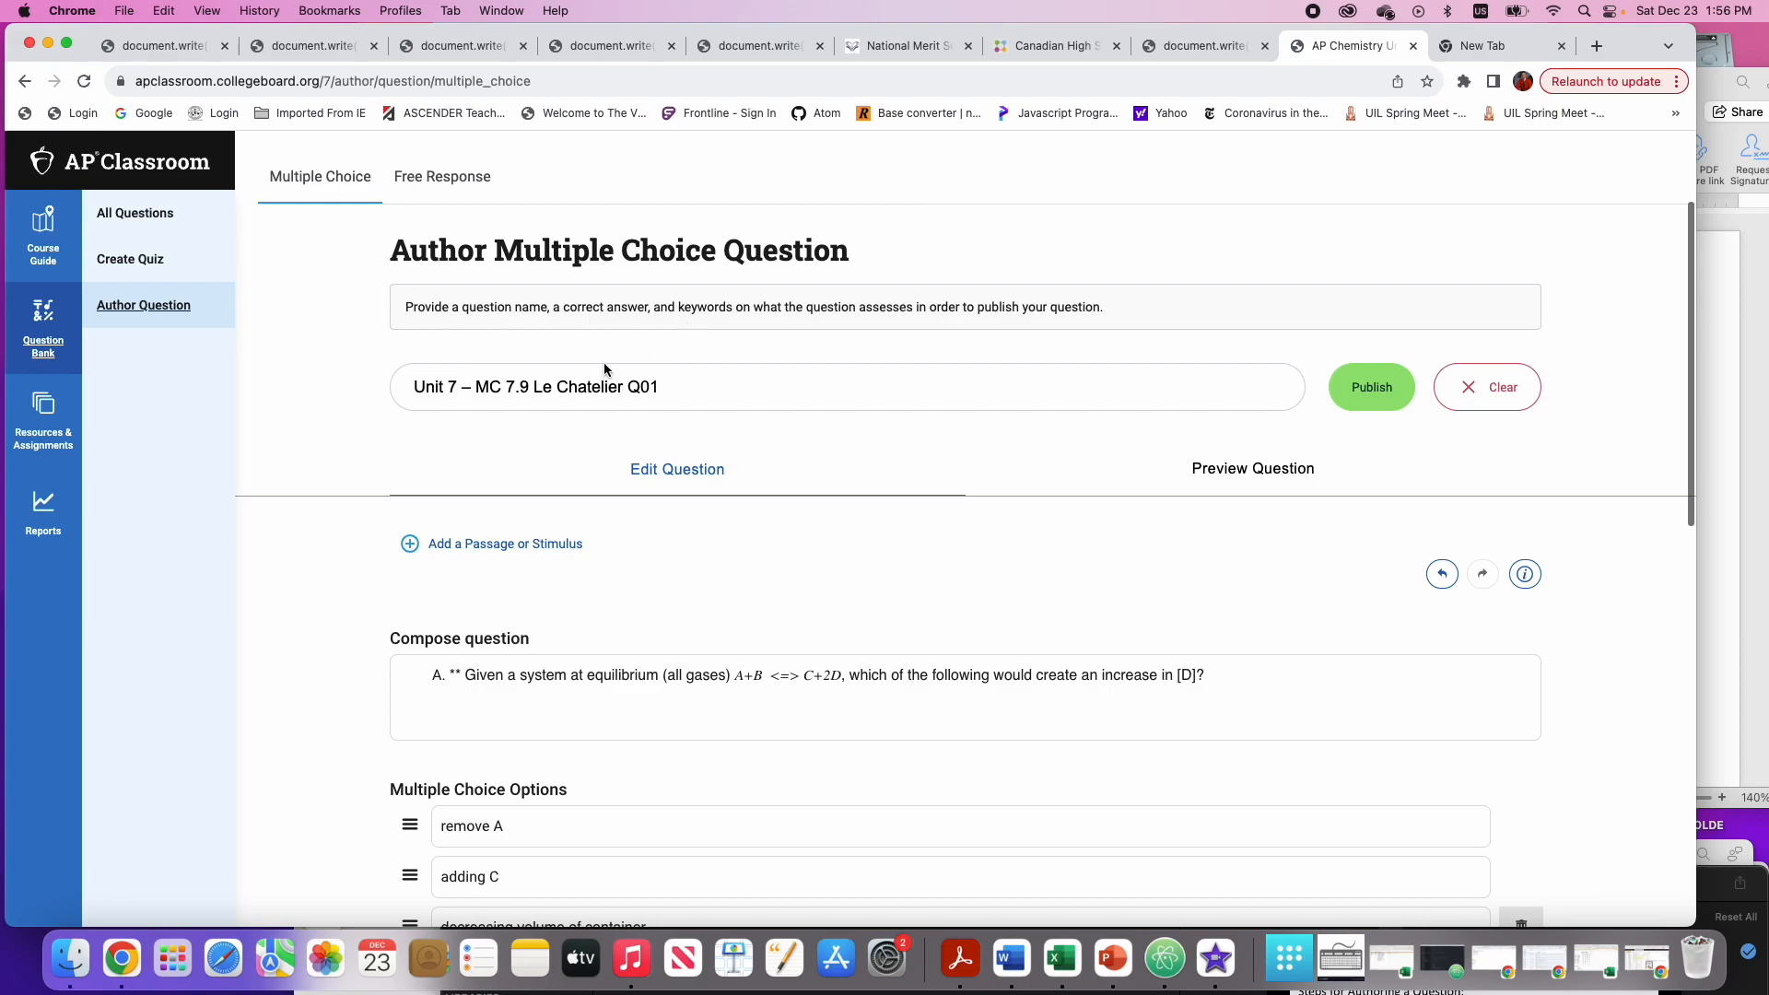
scroll(525, 385, "down", 15)
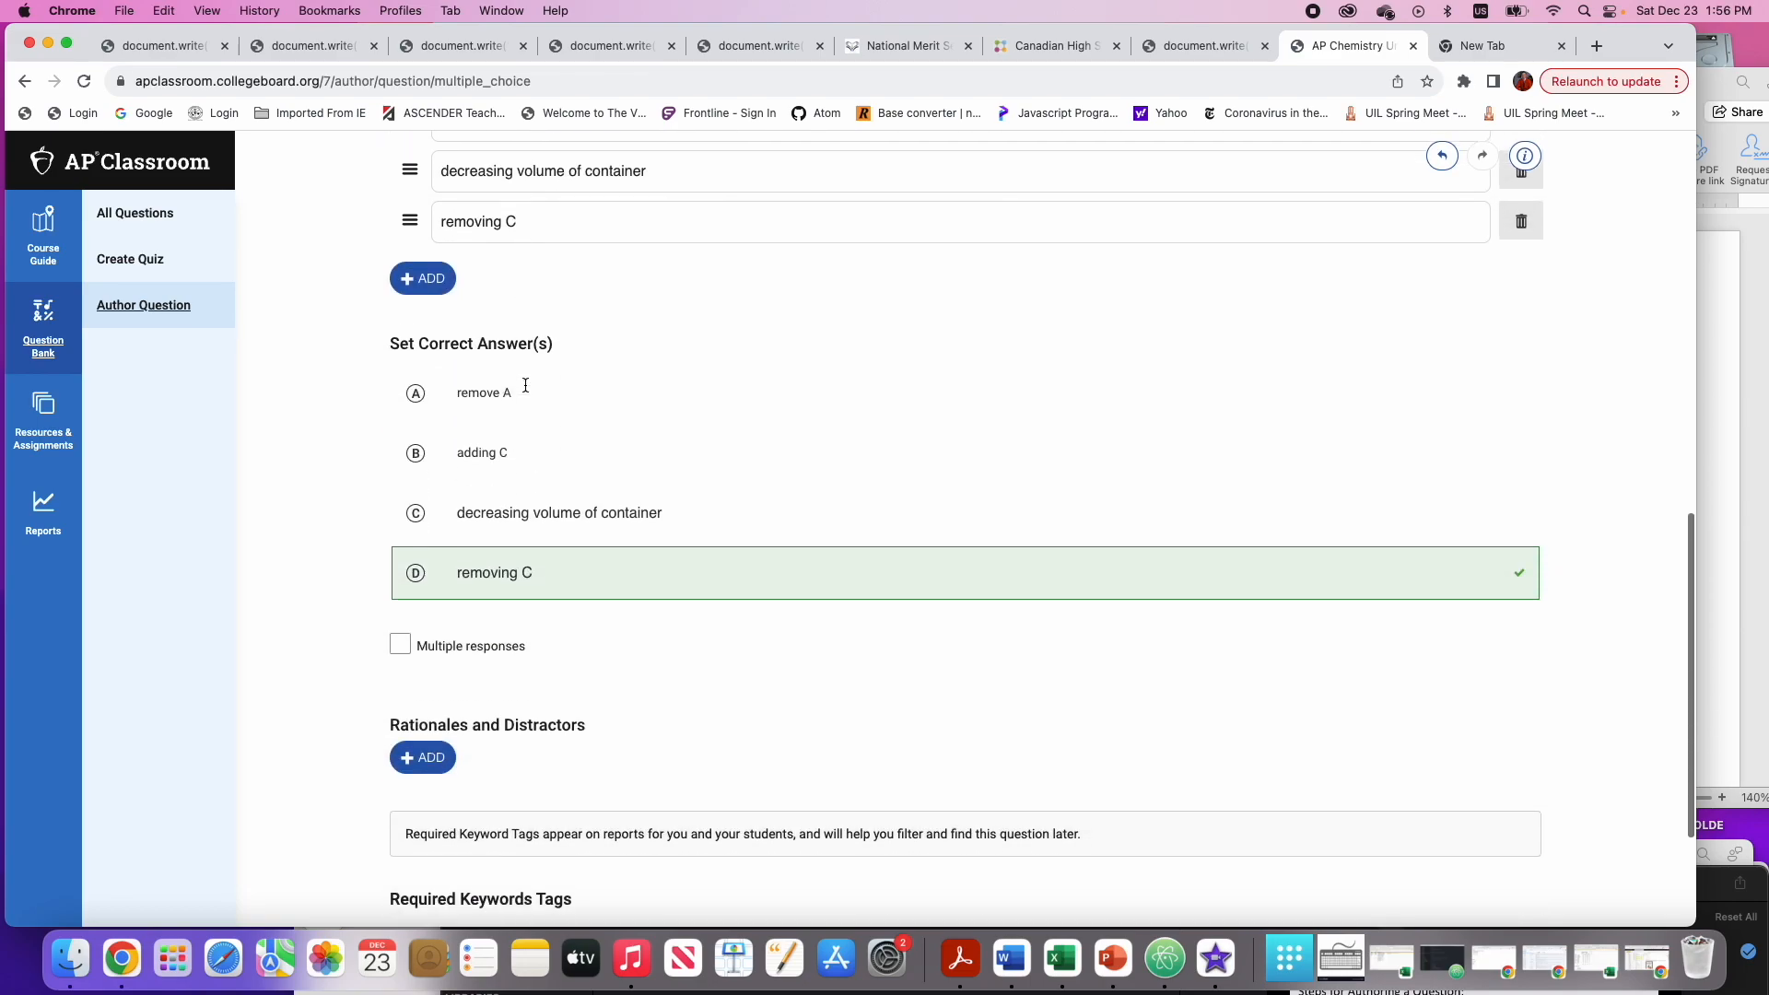
left_click(426, 743)
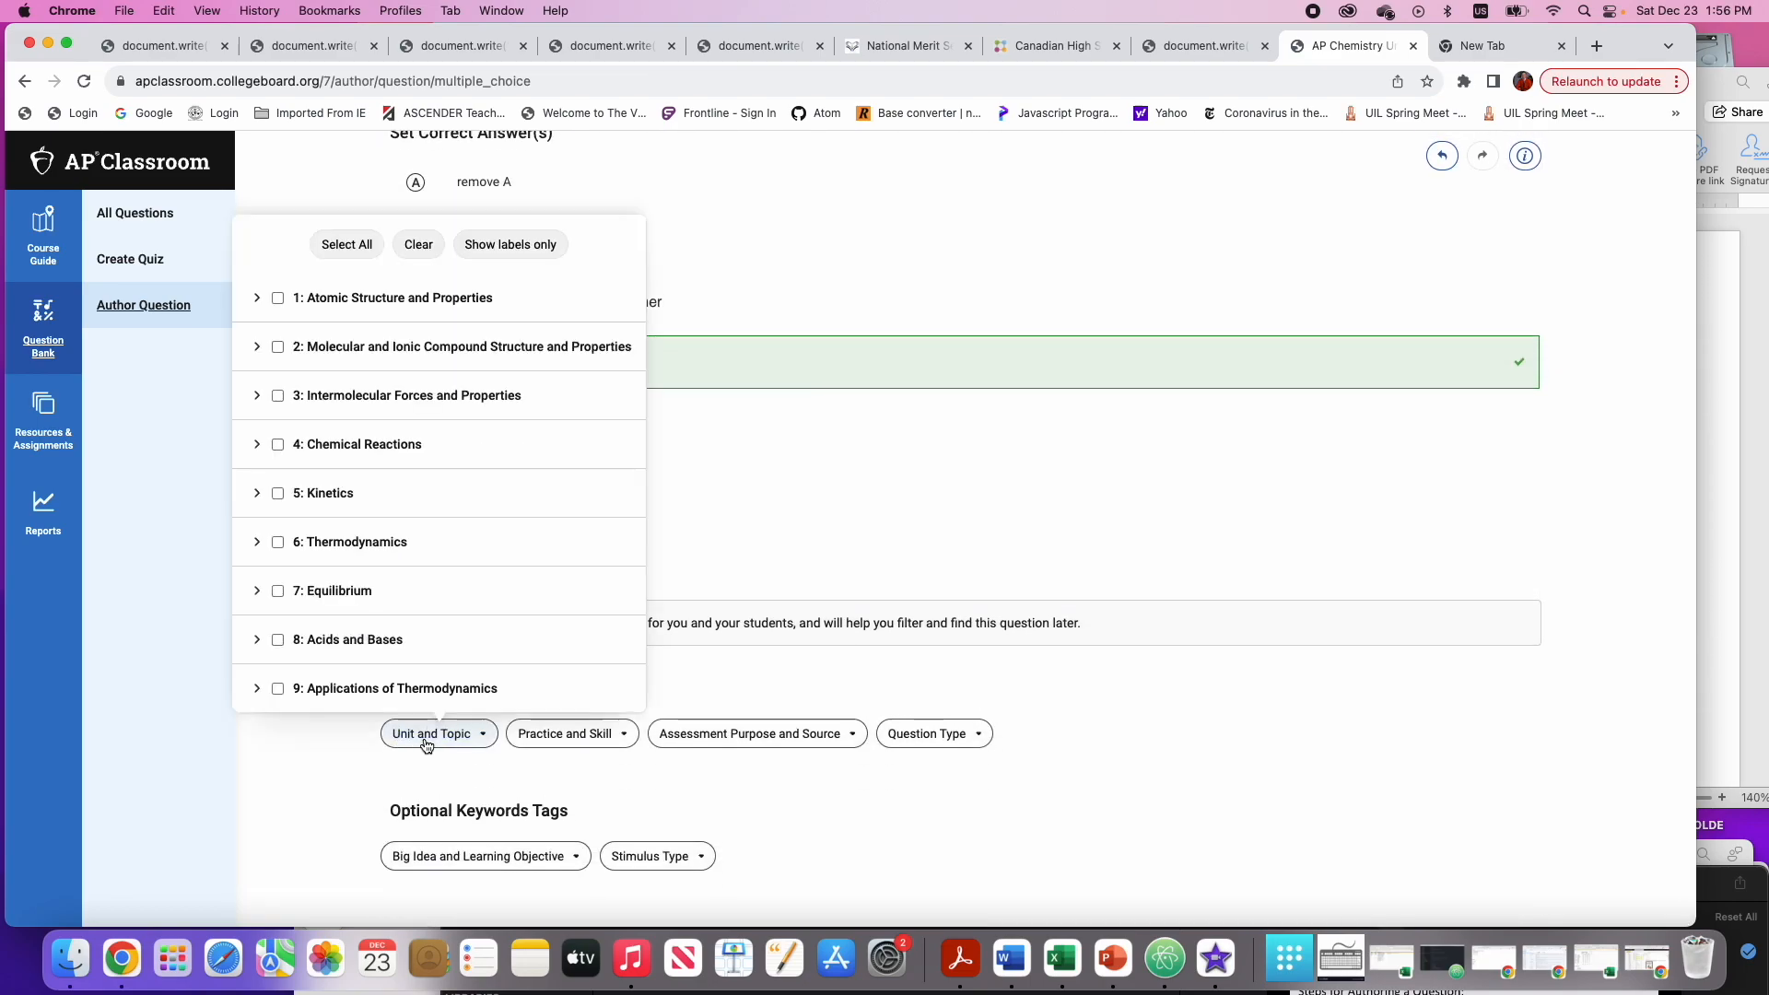
left_click(278, 592)
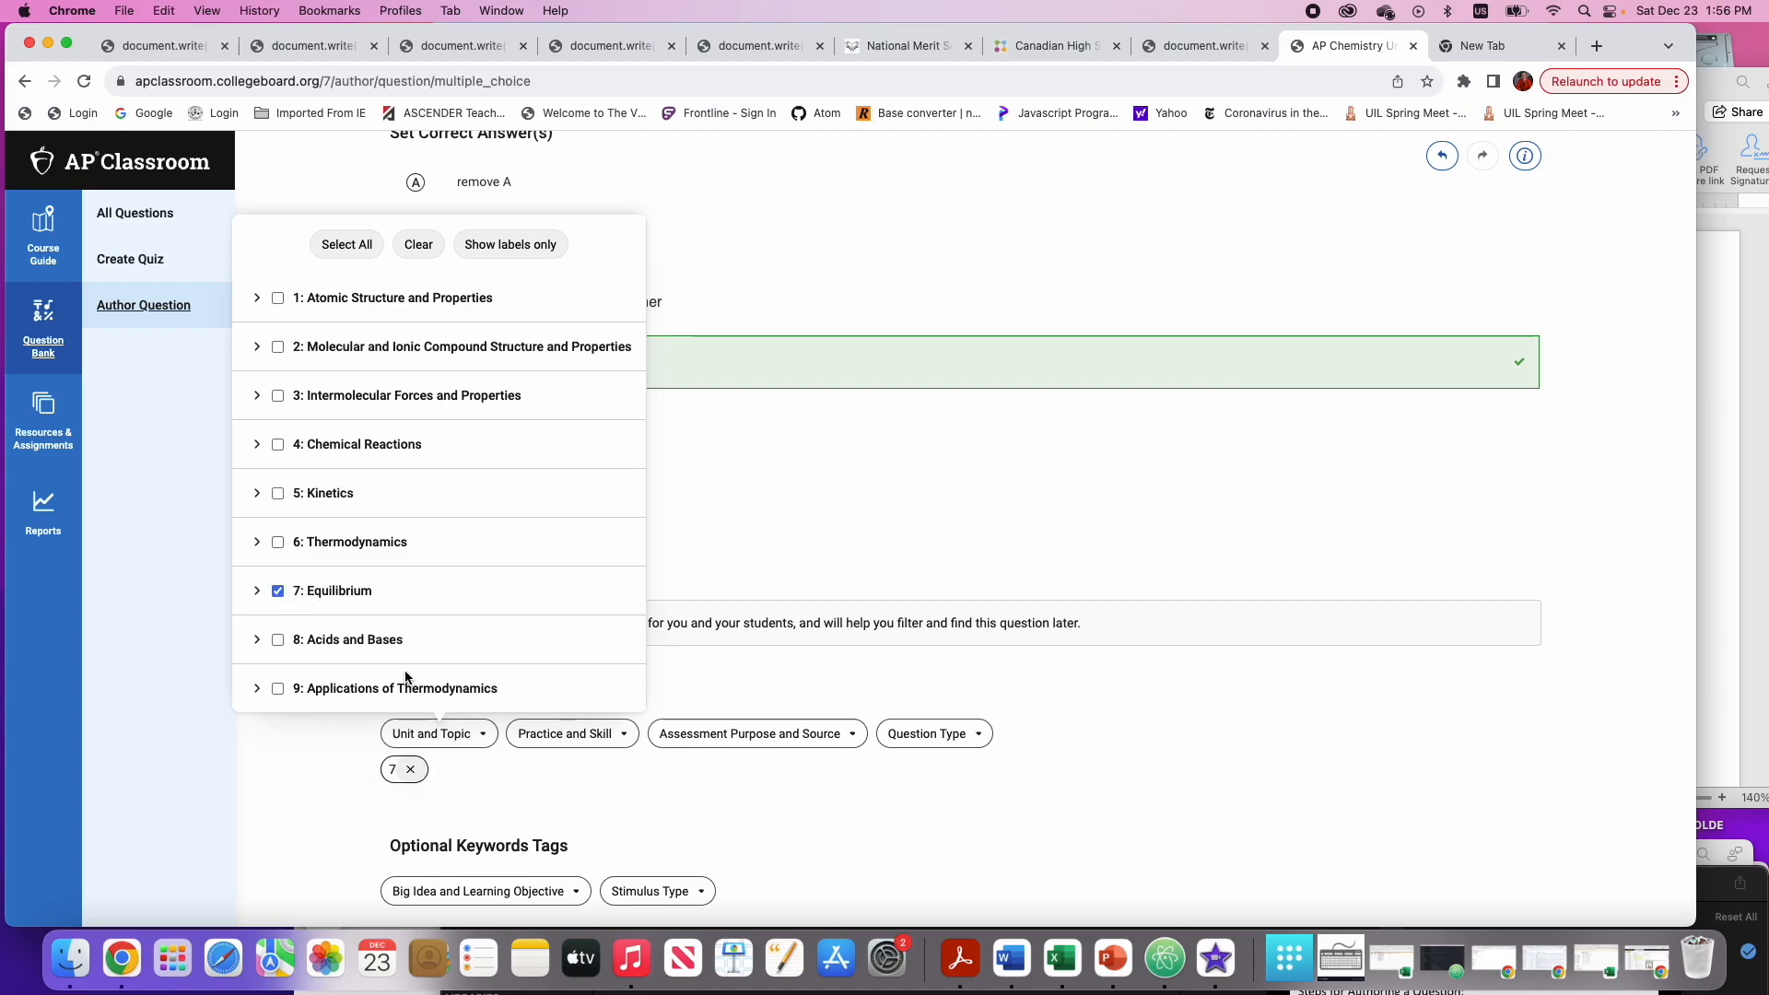
Add topic 7.9: Introduction to Le Châtelier's Principle to the question's unit and topic tags
scroll(501, 734, "down", 1)
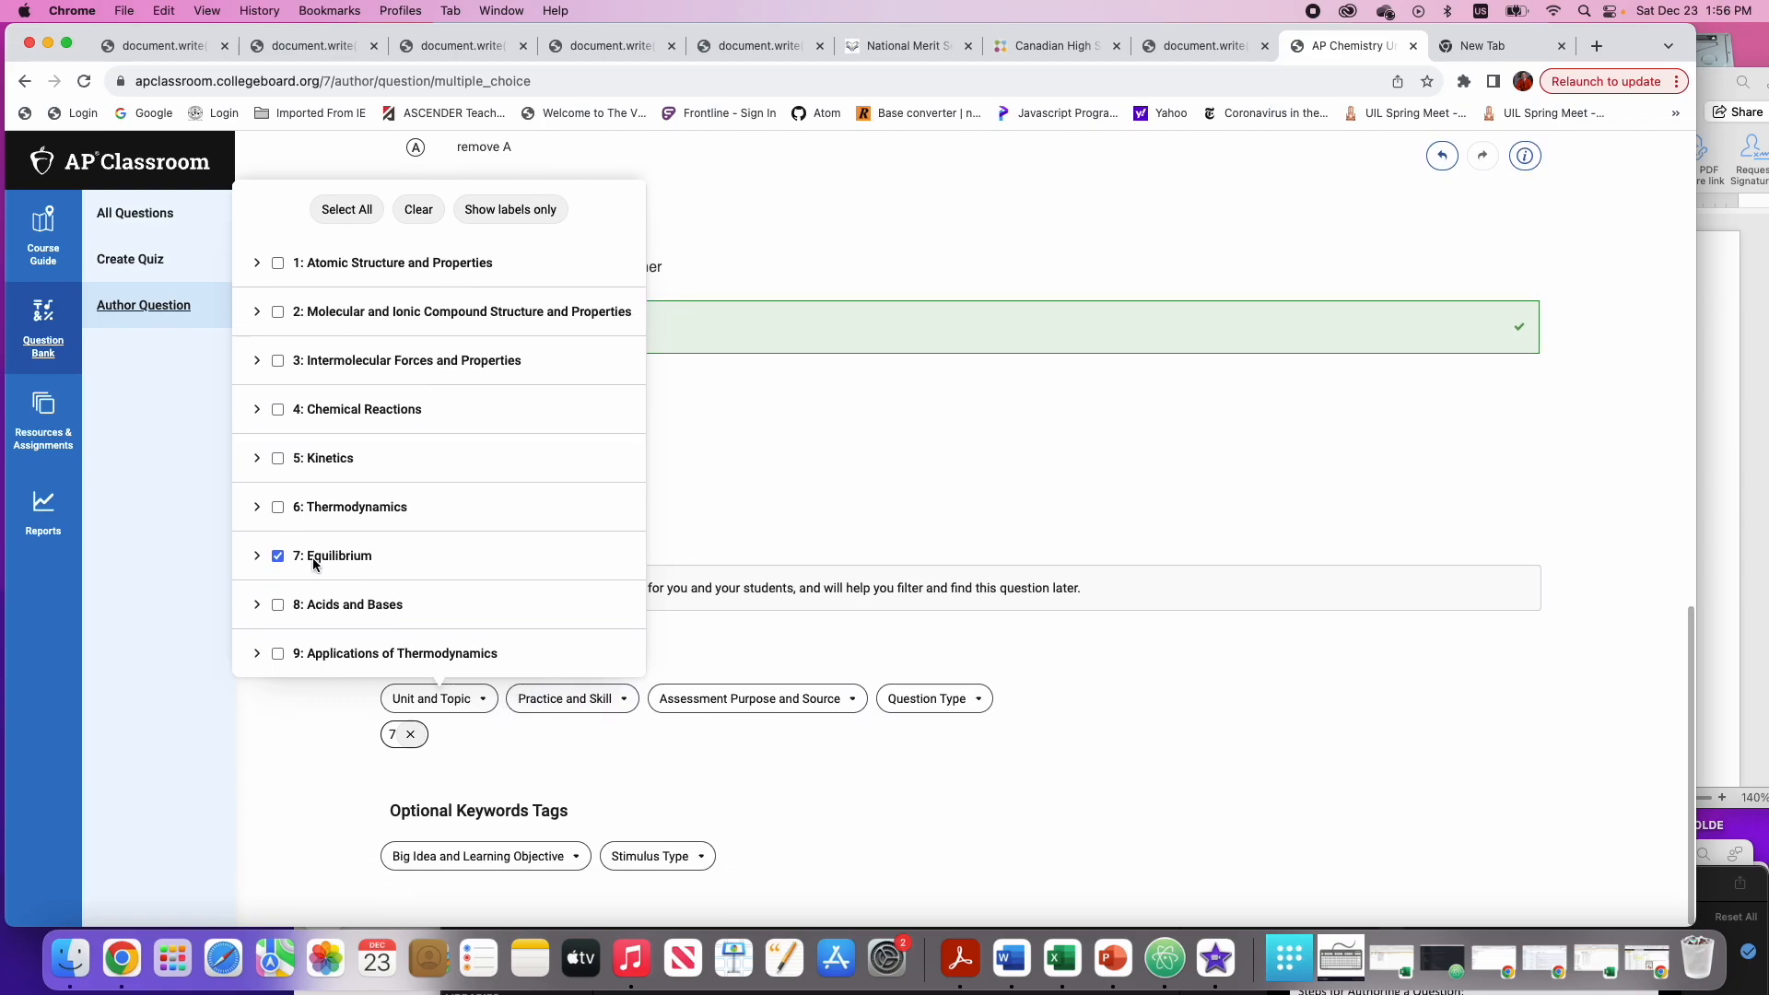
left_click(257, 557)
scroll(358, 551, "down", 3)
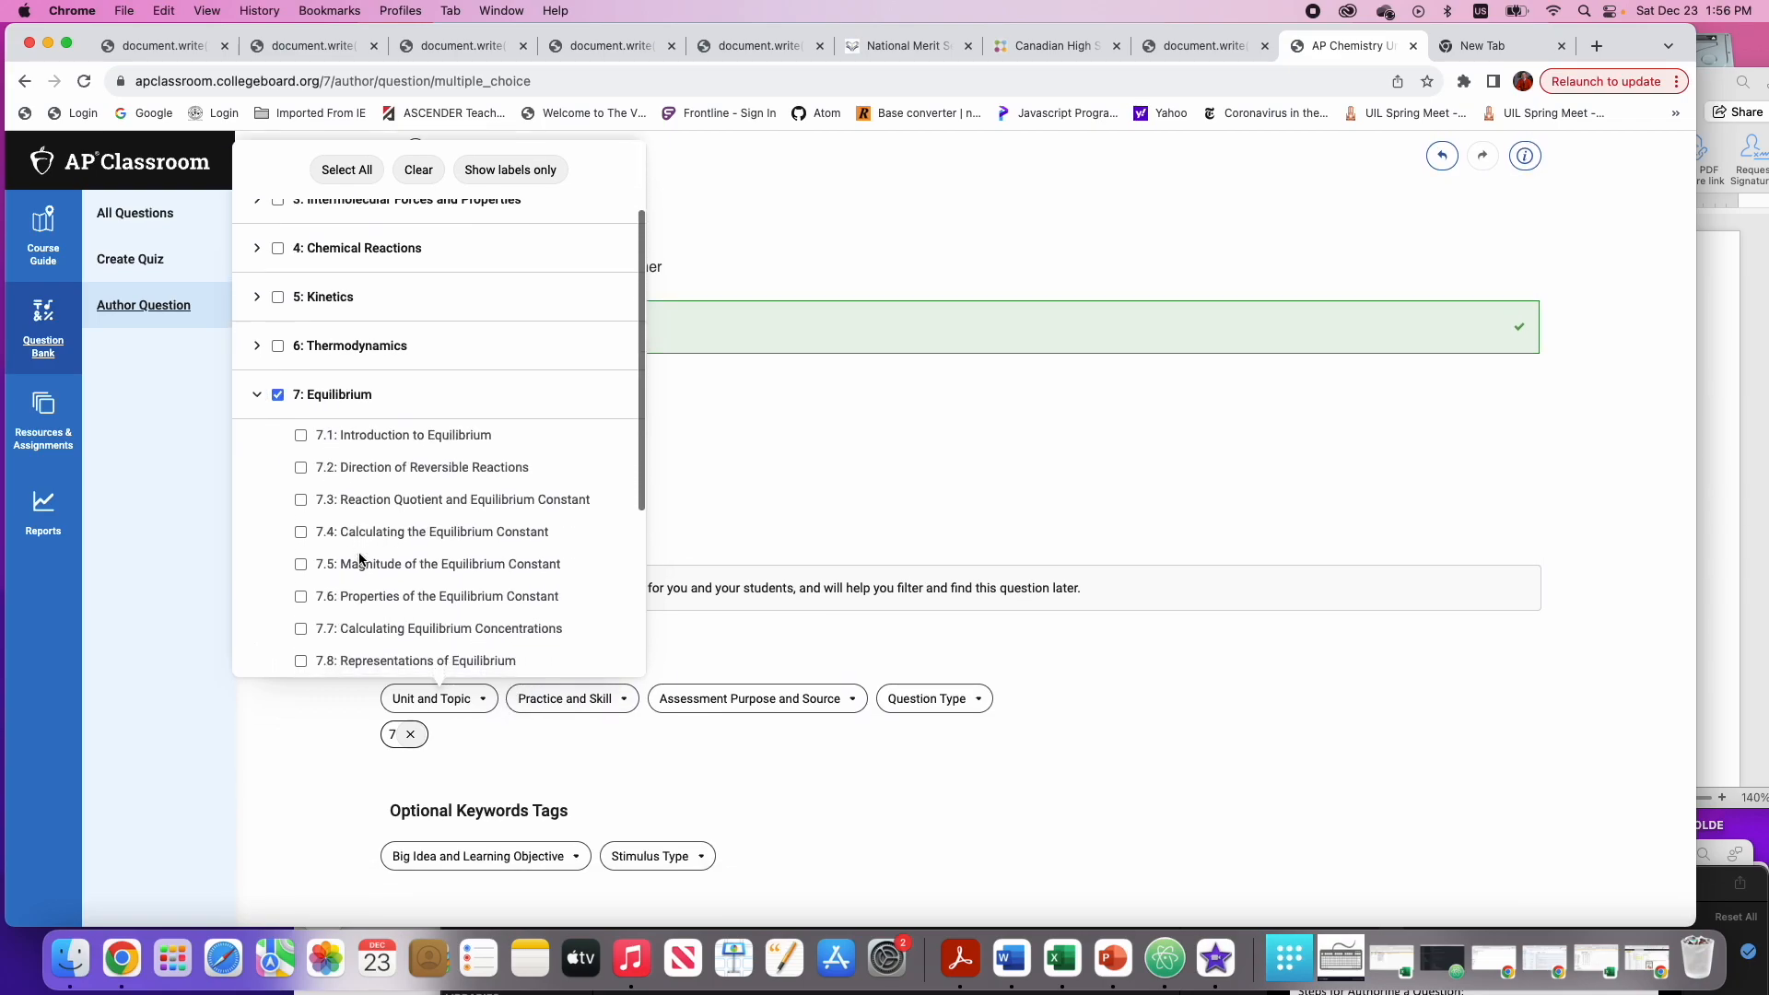
scroll(359, 558, "down", 1)
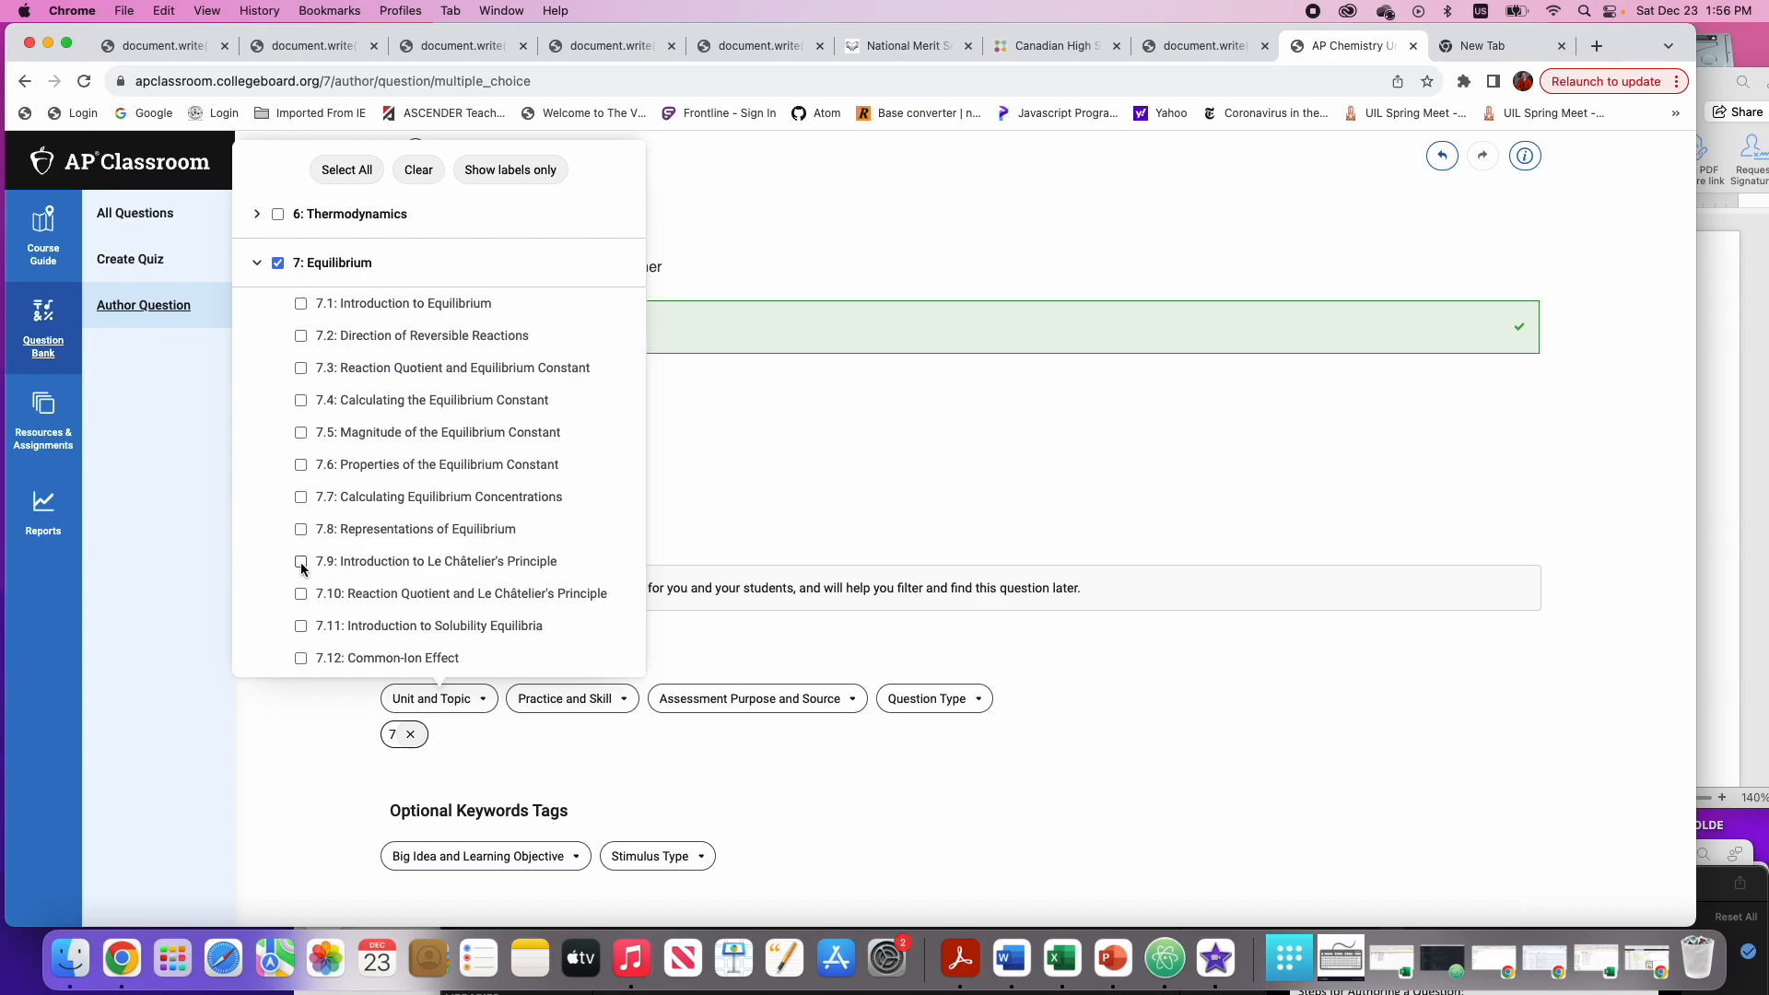
left_click(309, 564)
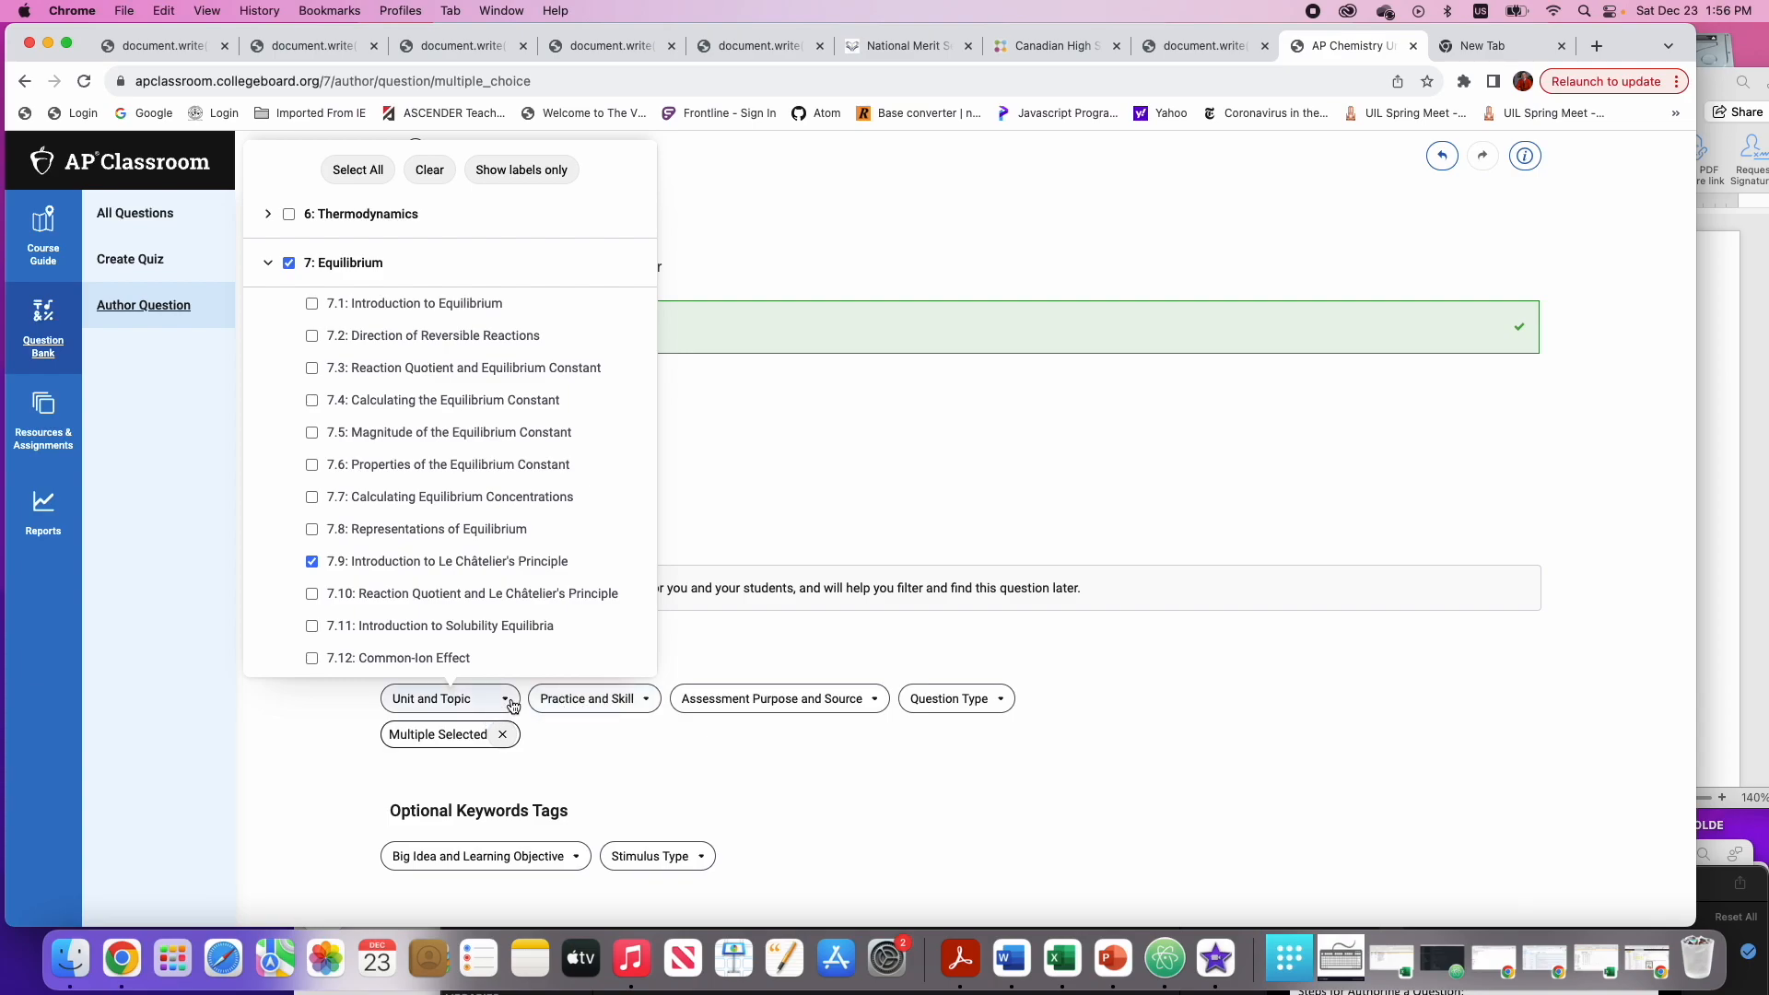
Tag the question with Practice 6: Develop an explanation or scientific argument, and with the Formative assessment purpose
left_click(595, 703)
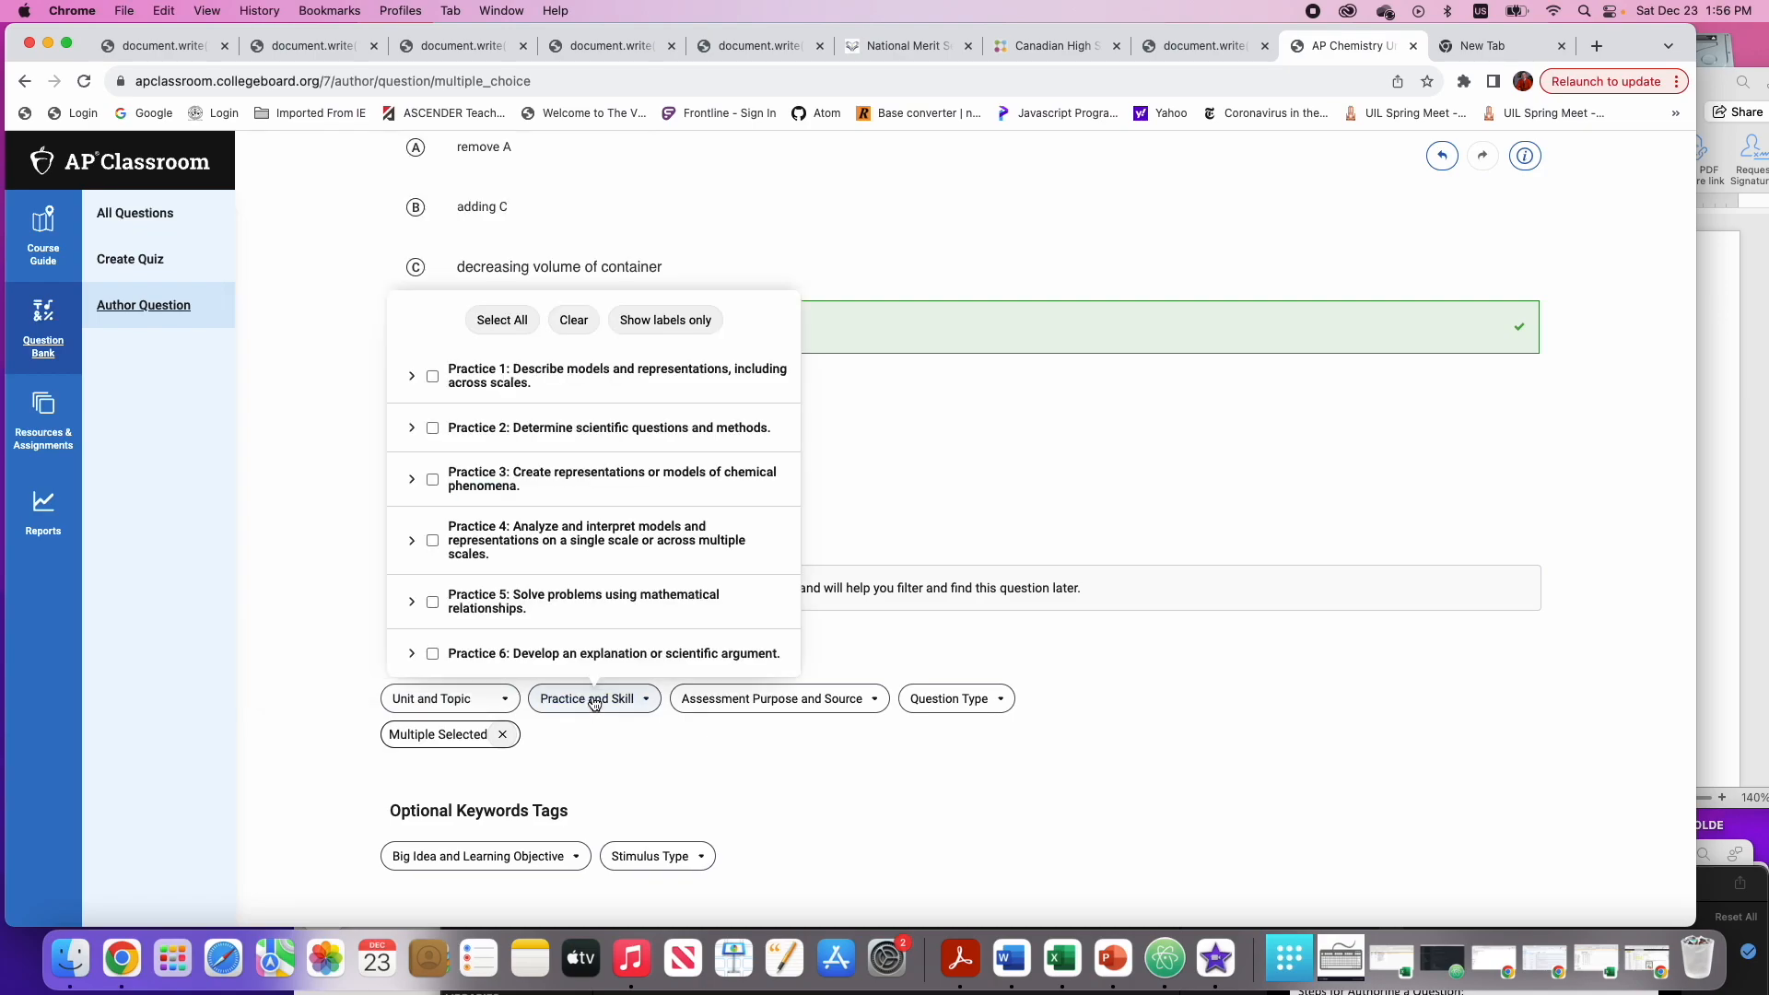
left_click(433, 653)
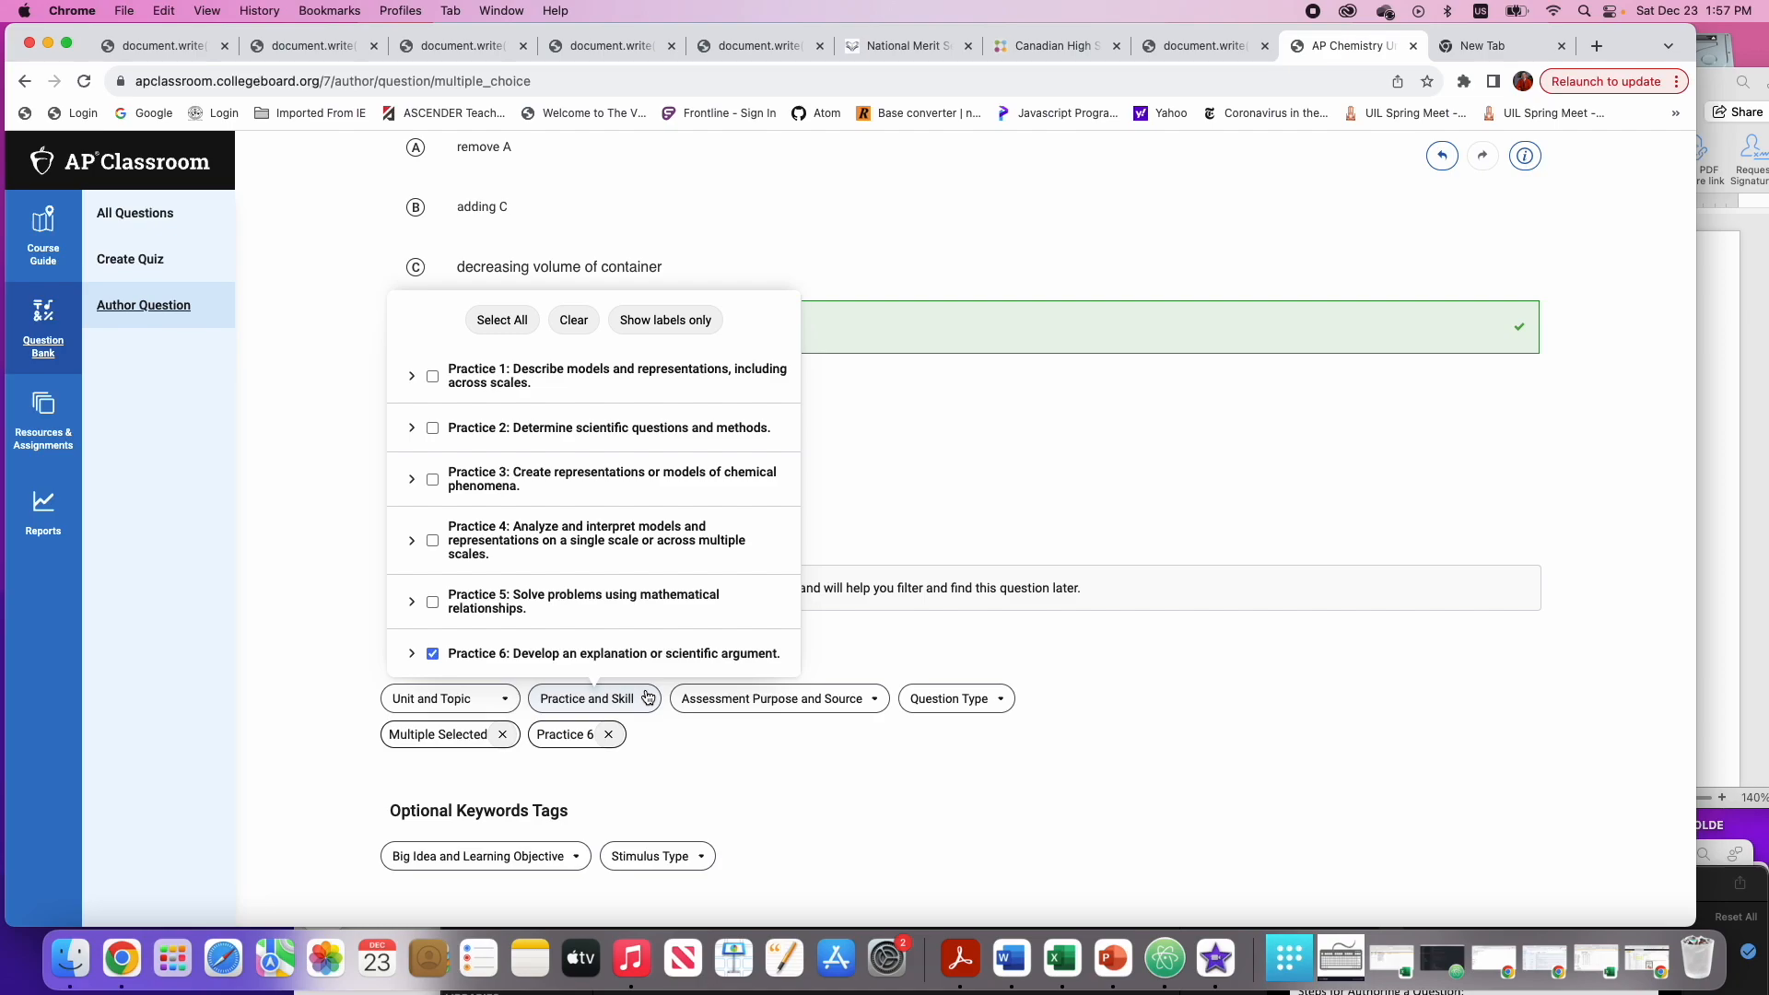
left_click(761, 700)
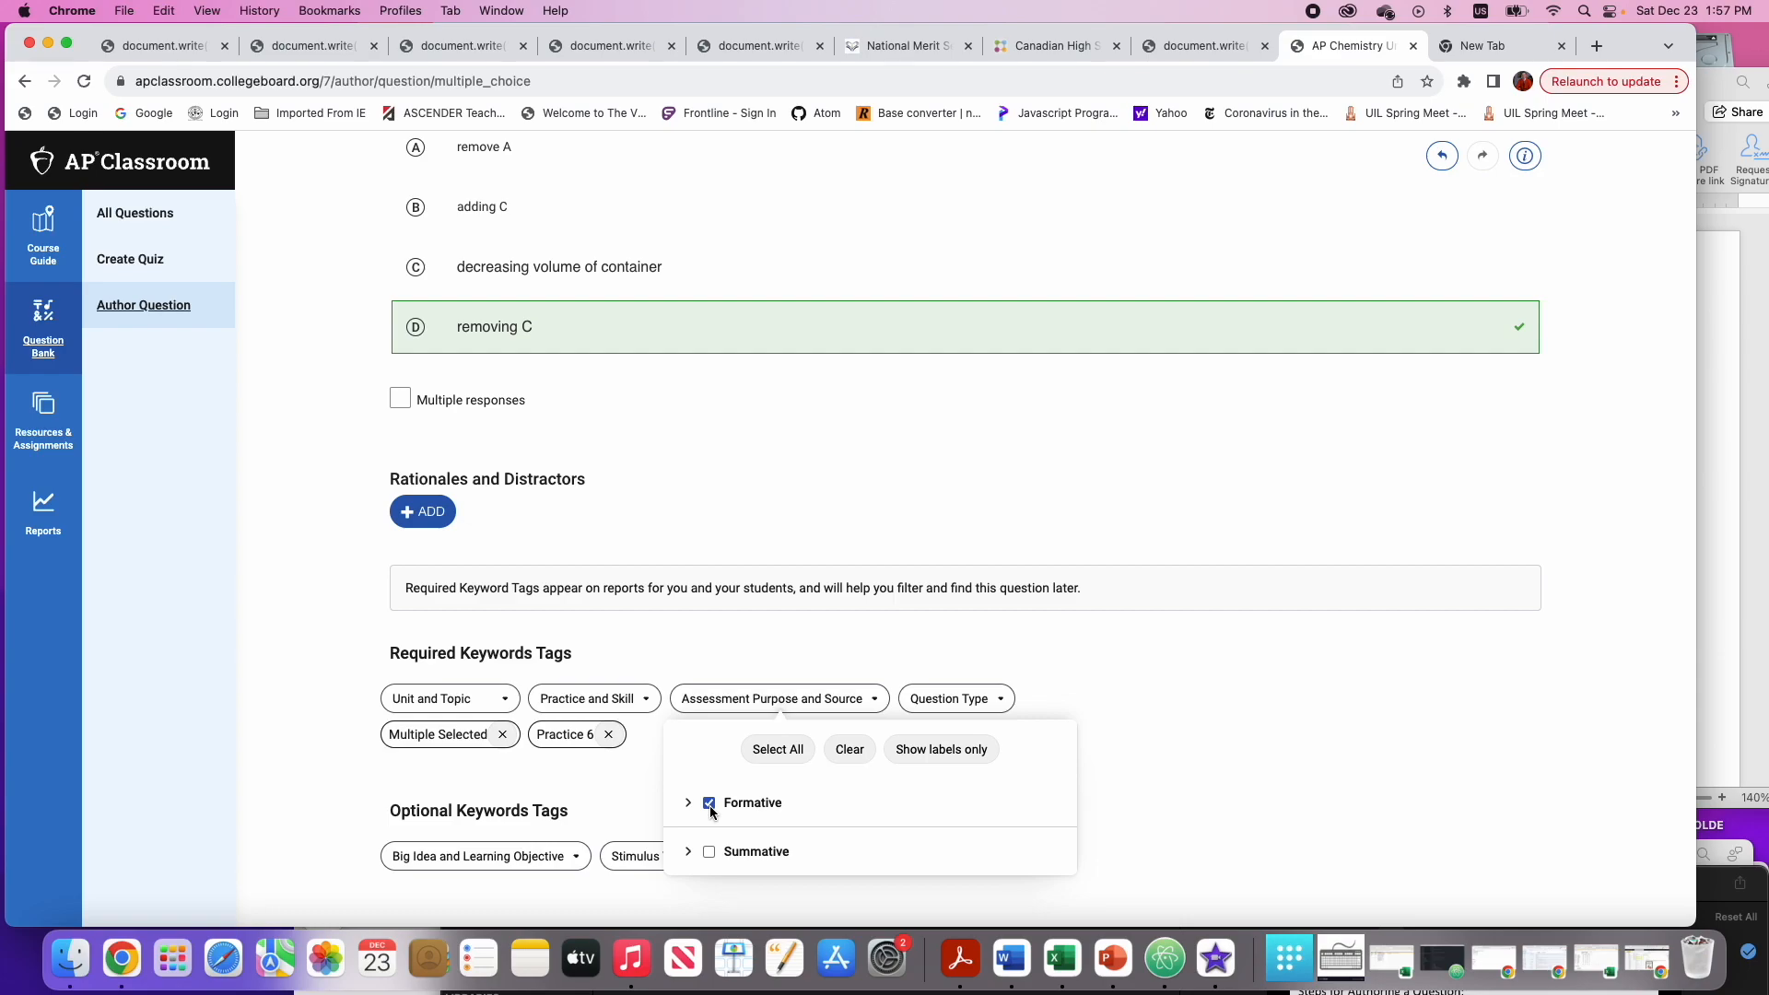
left_click(709, 853)
Tag the question type as MCQ and publish the question
left_click(949, 699)
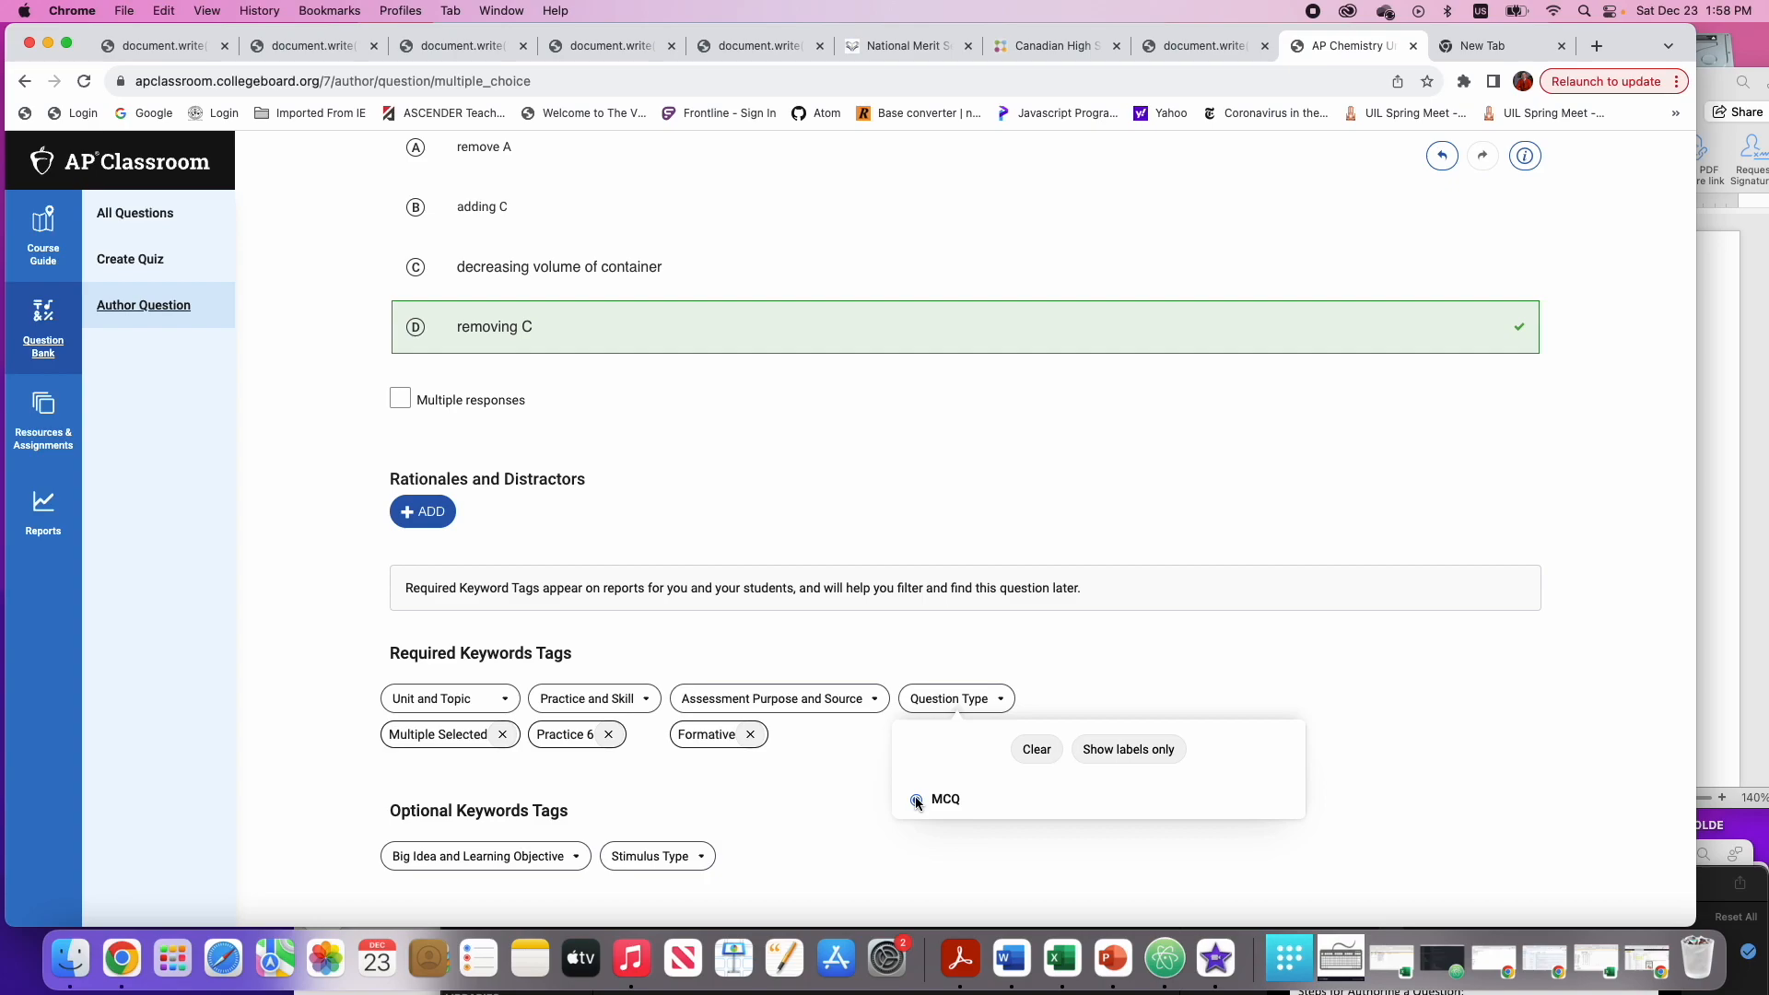
scroll(916, 797, "up", 1)
scroll(916, 798, "down", 1)
left_click(1098, 667)
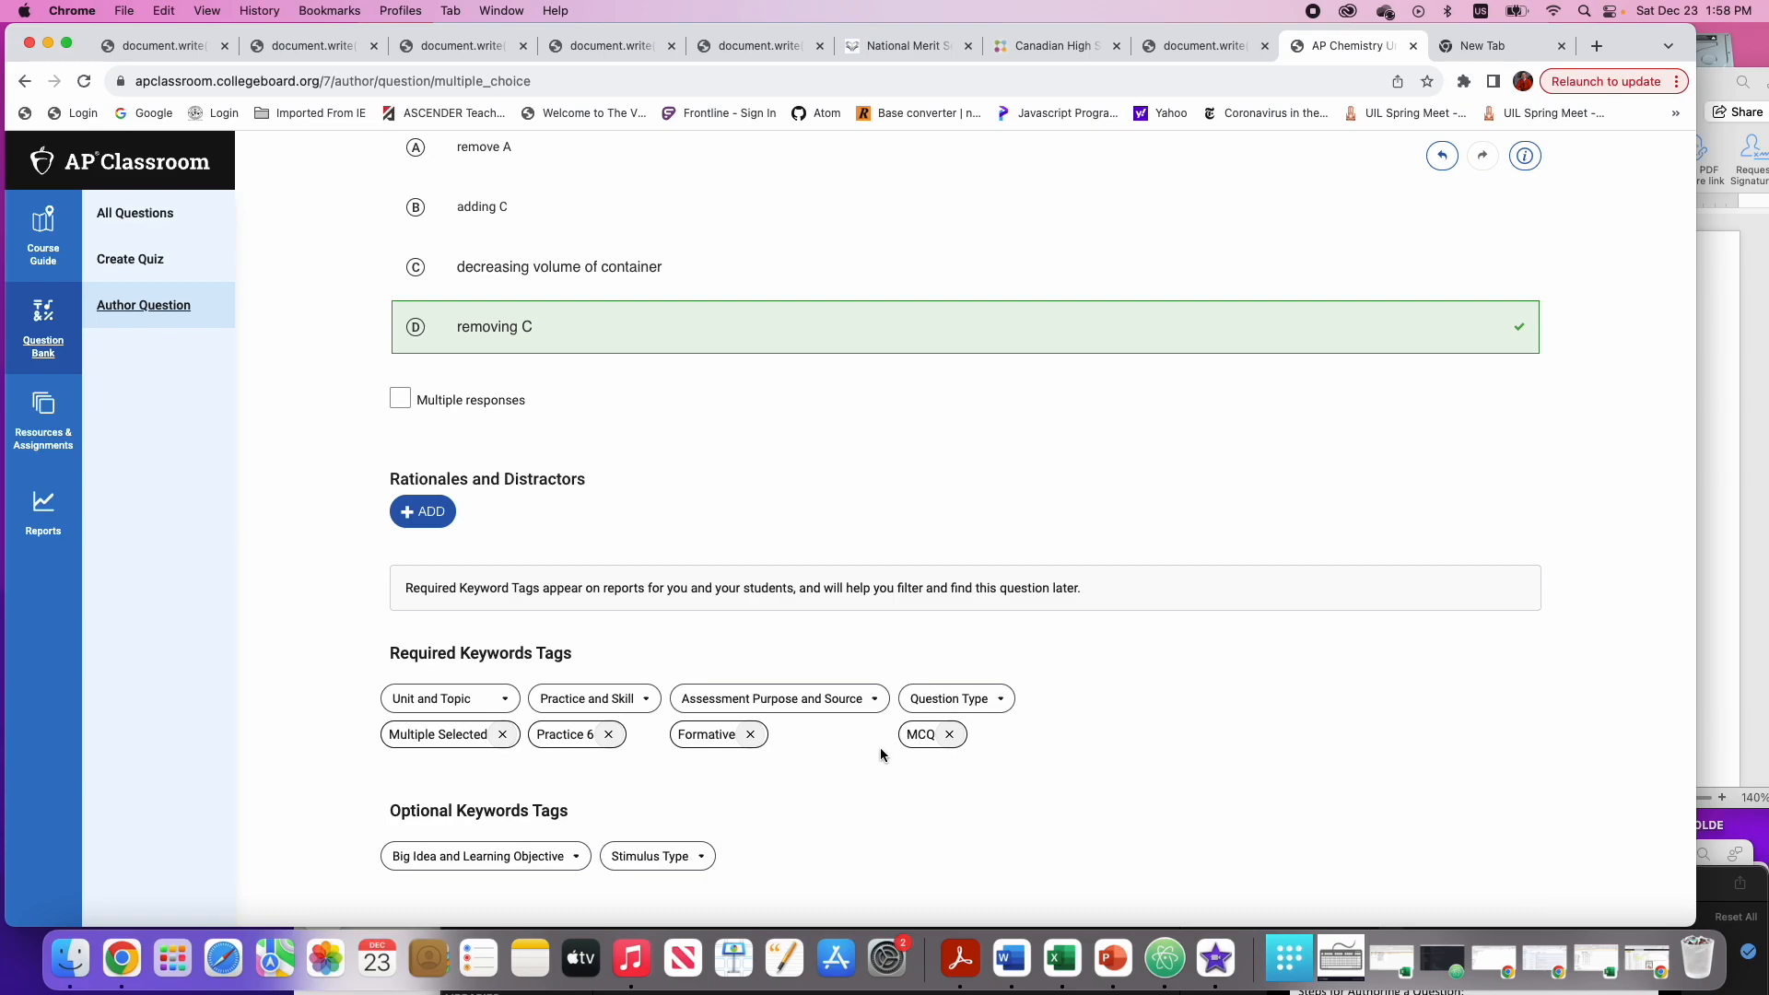
scroll(881, 748, "up", 15)
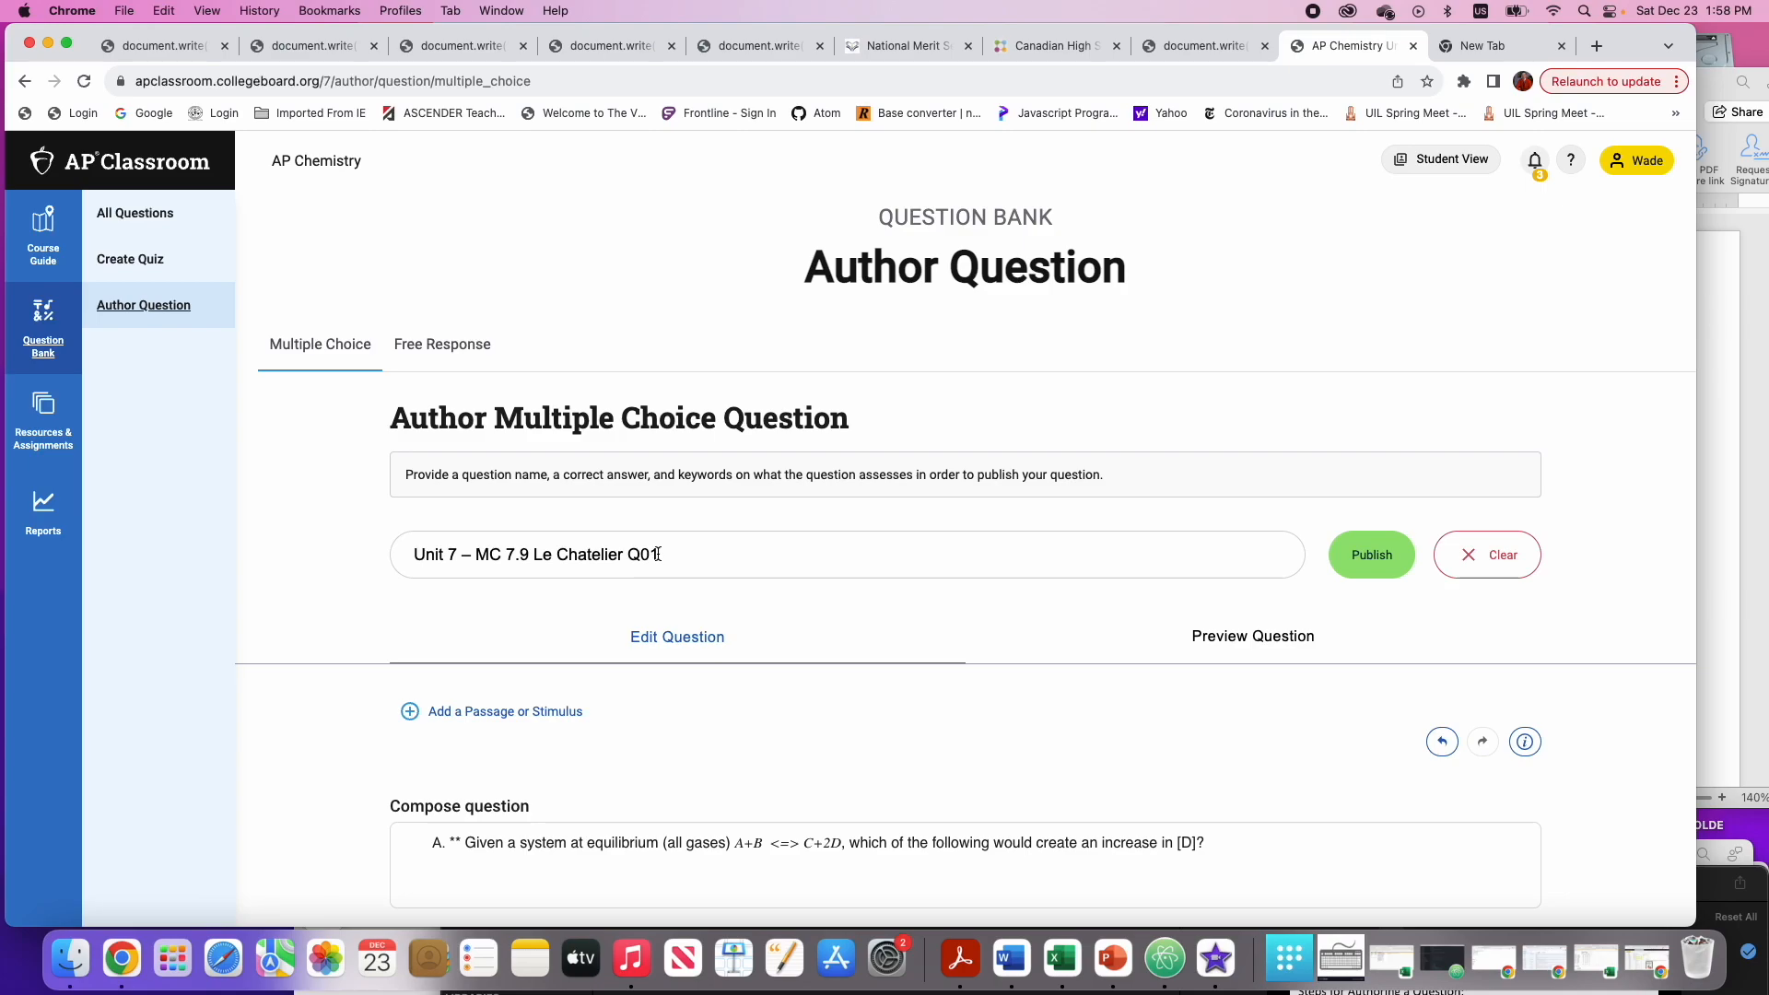
left_click(1352, 550)
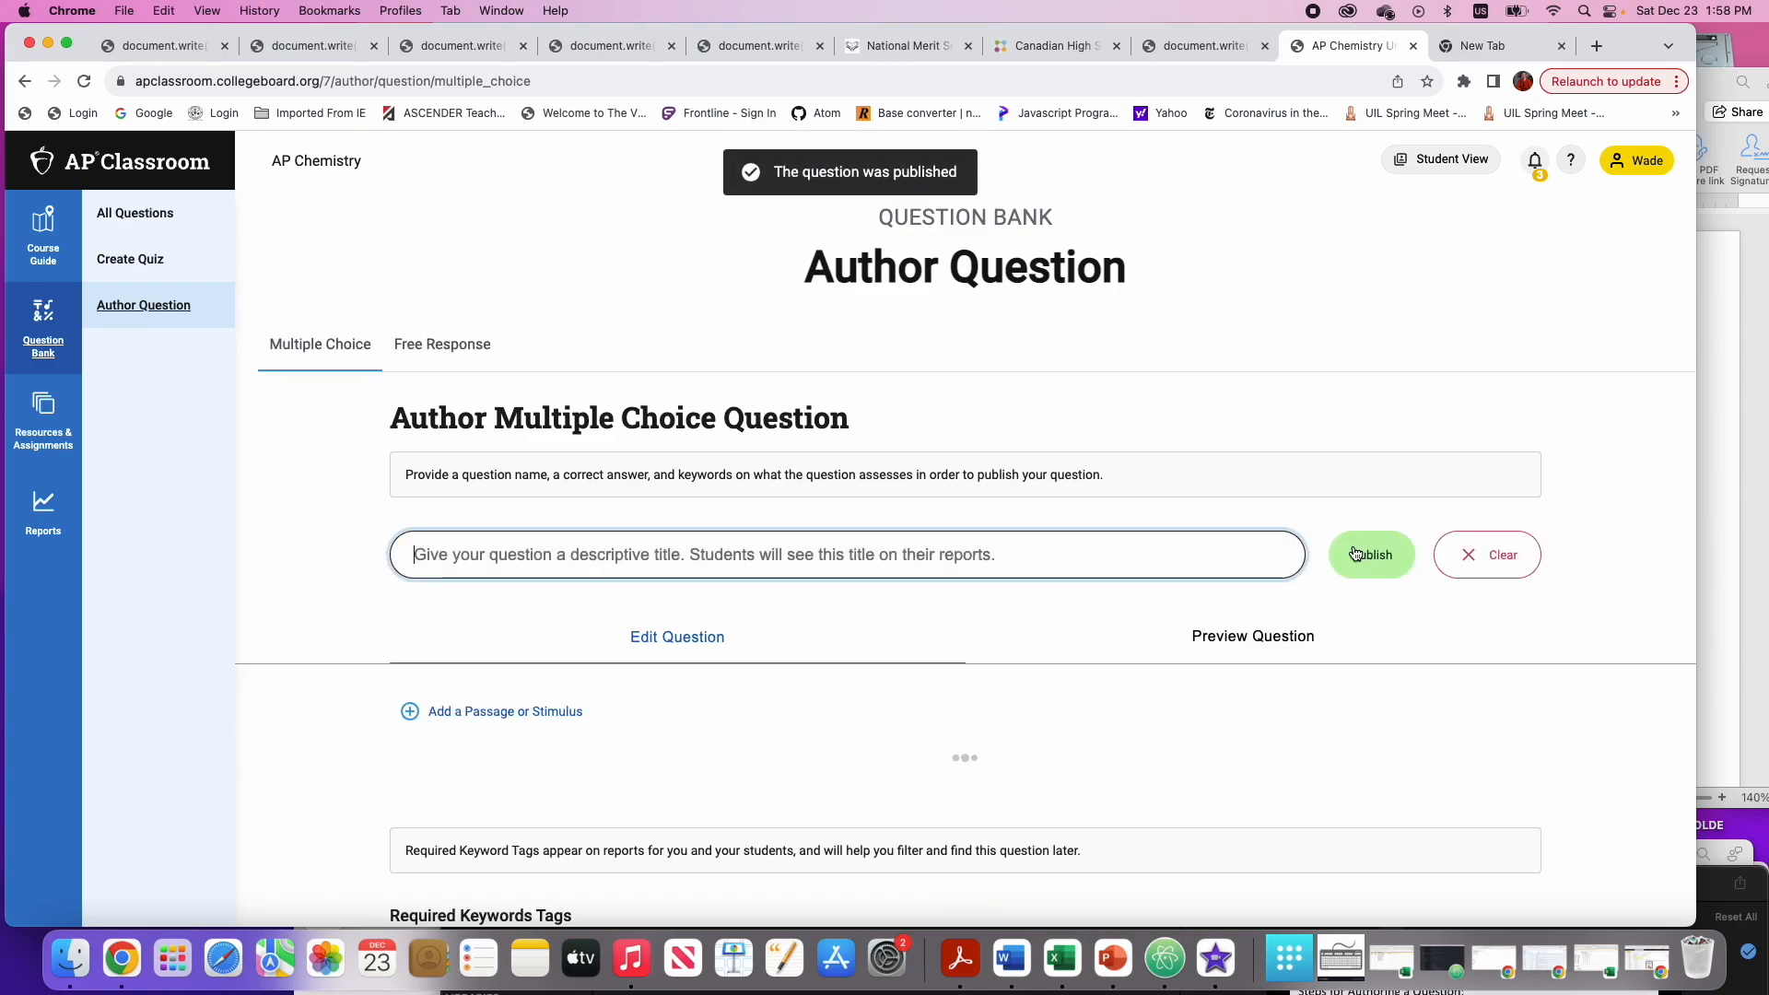
Open the list of all questions and preview the authored Unit 1 periodic trend and Unit 7 Le Chatelier Q01 questions
left_click(147, 225)
scroll(283, 311, "down", 1)
scroll(281, 308, "down", 5)
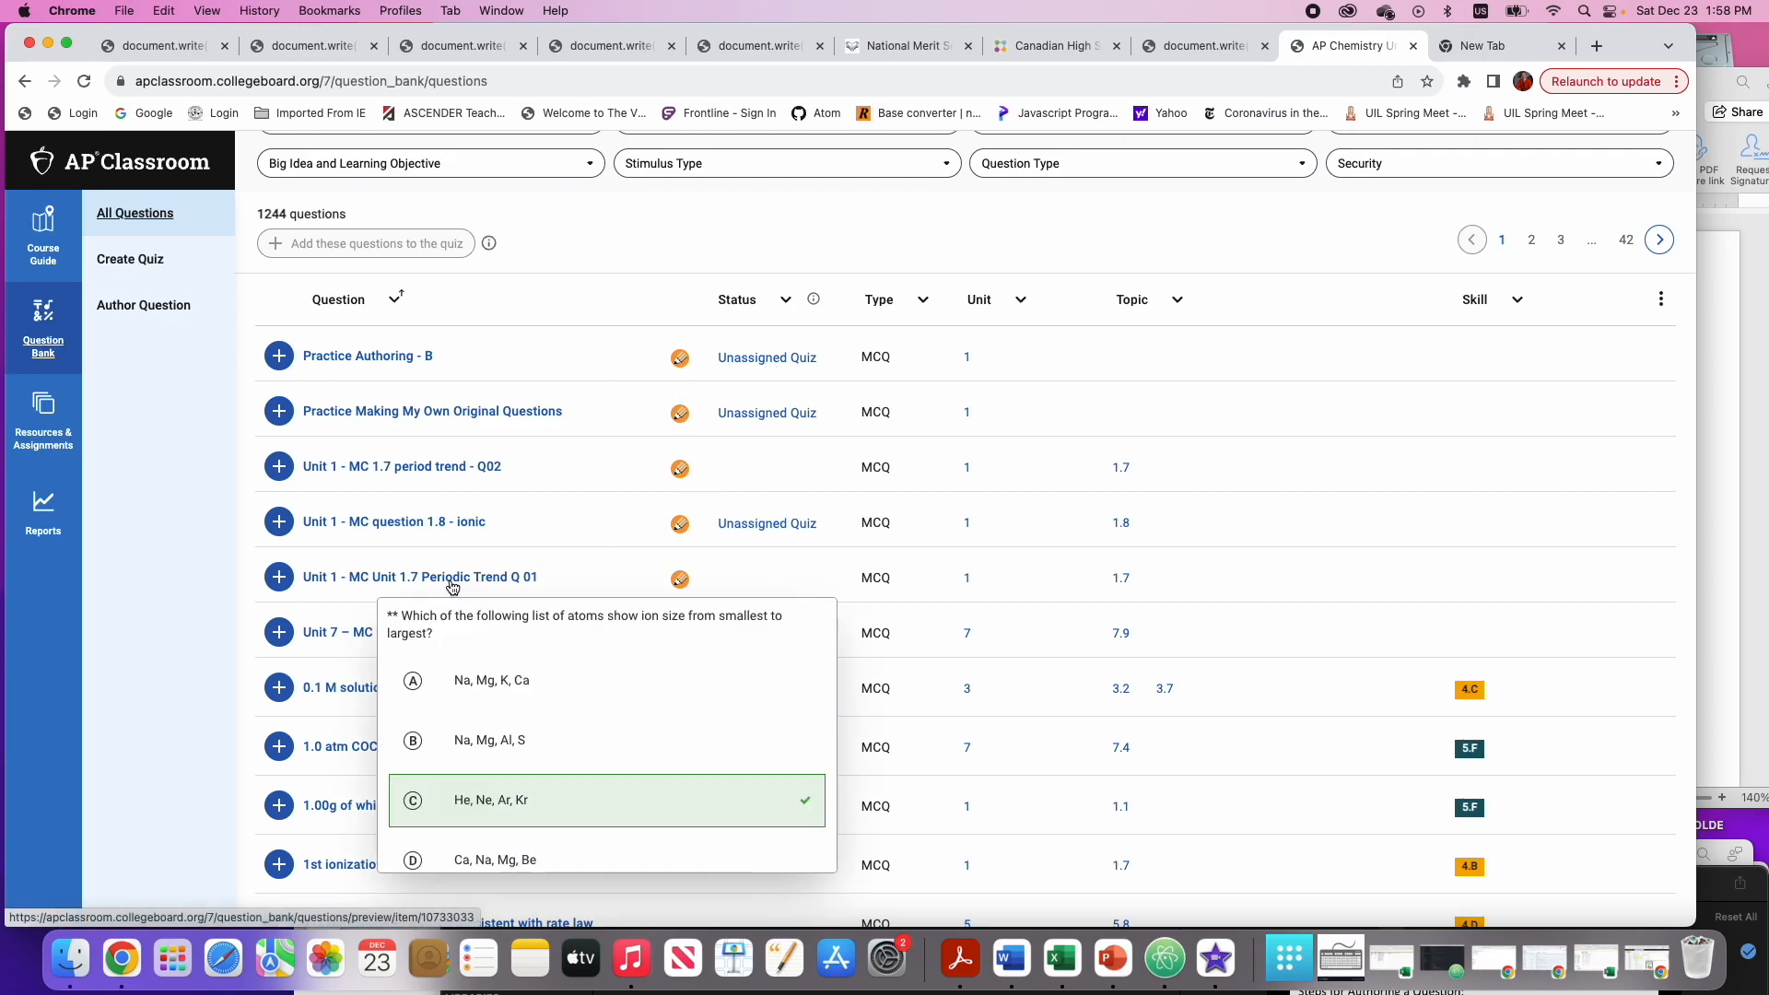
mouse_move(497, 470)
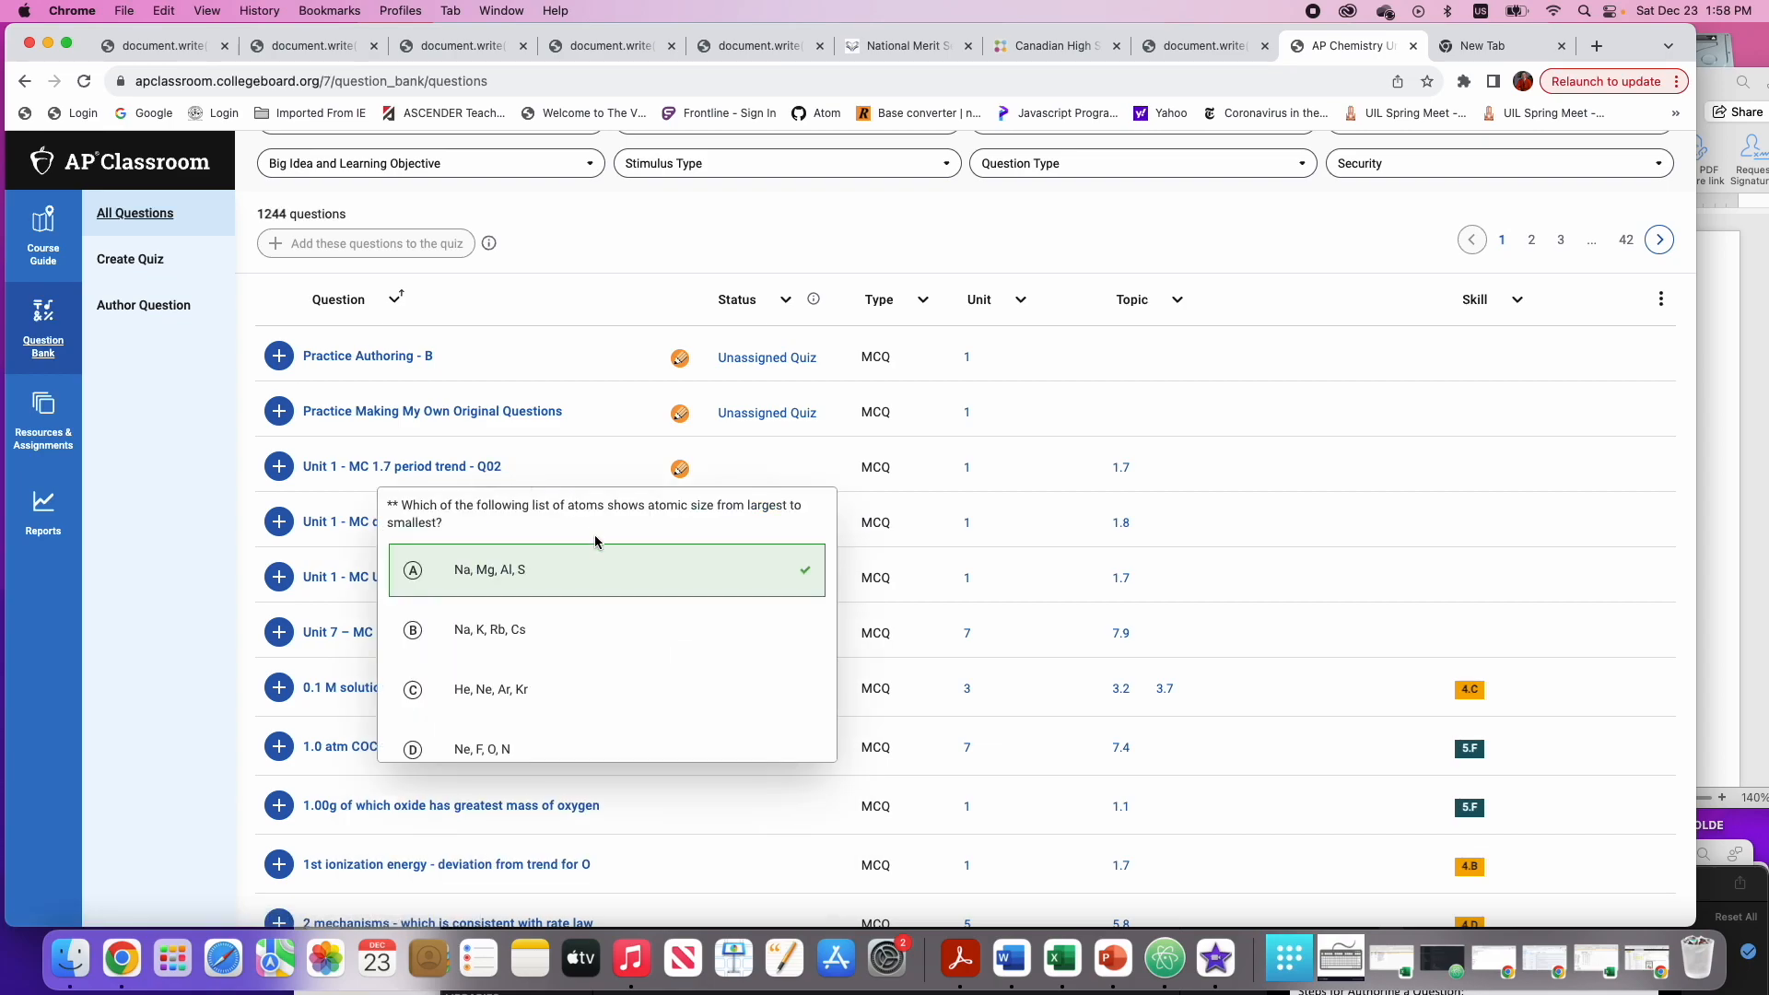
scroll(596, 542, "down", 1)
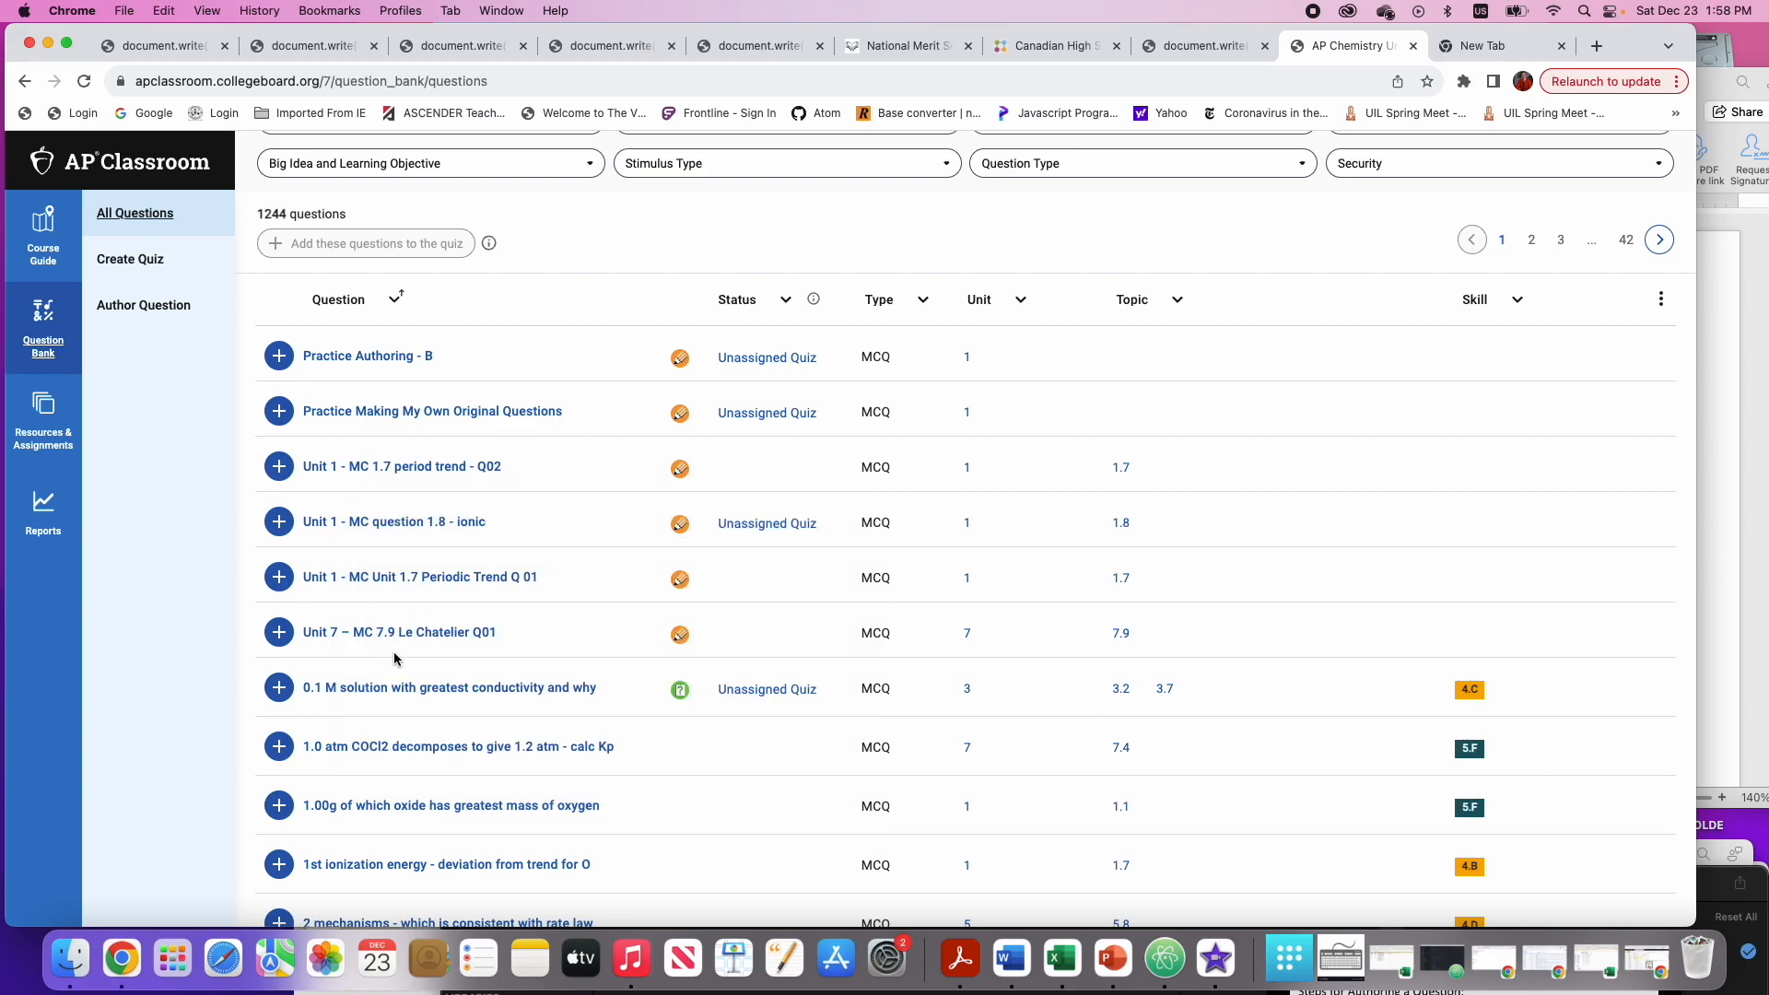
mouse_move(396, 640)
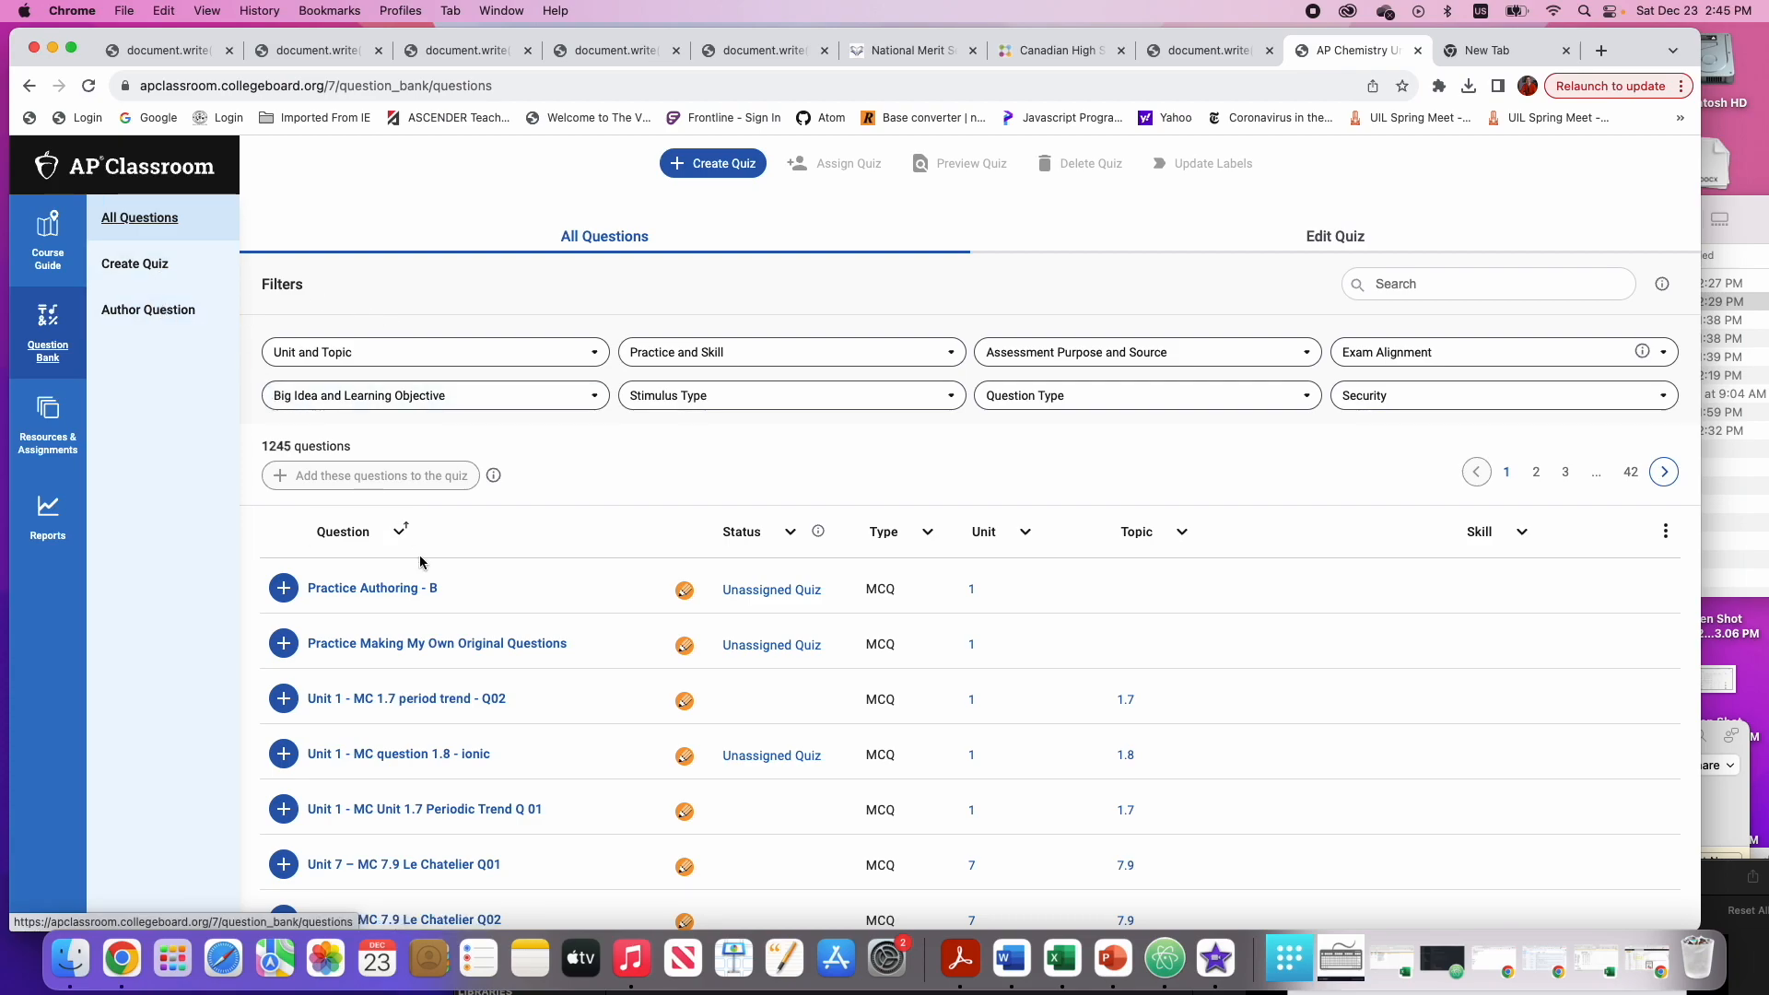
Preview the authored questions in the list, including Le Chatelier Q01 and Q02, the 1.7 period trend Q02 and Practice Authoring - B
scroll(426, 590, "down", 3)
scroll(448, 635, "up", 3)
scroll(246, 793, "down", 2)
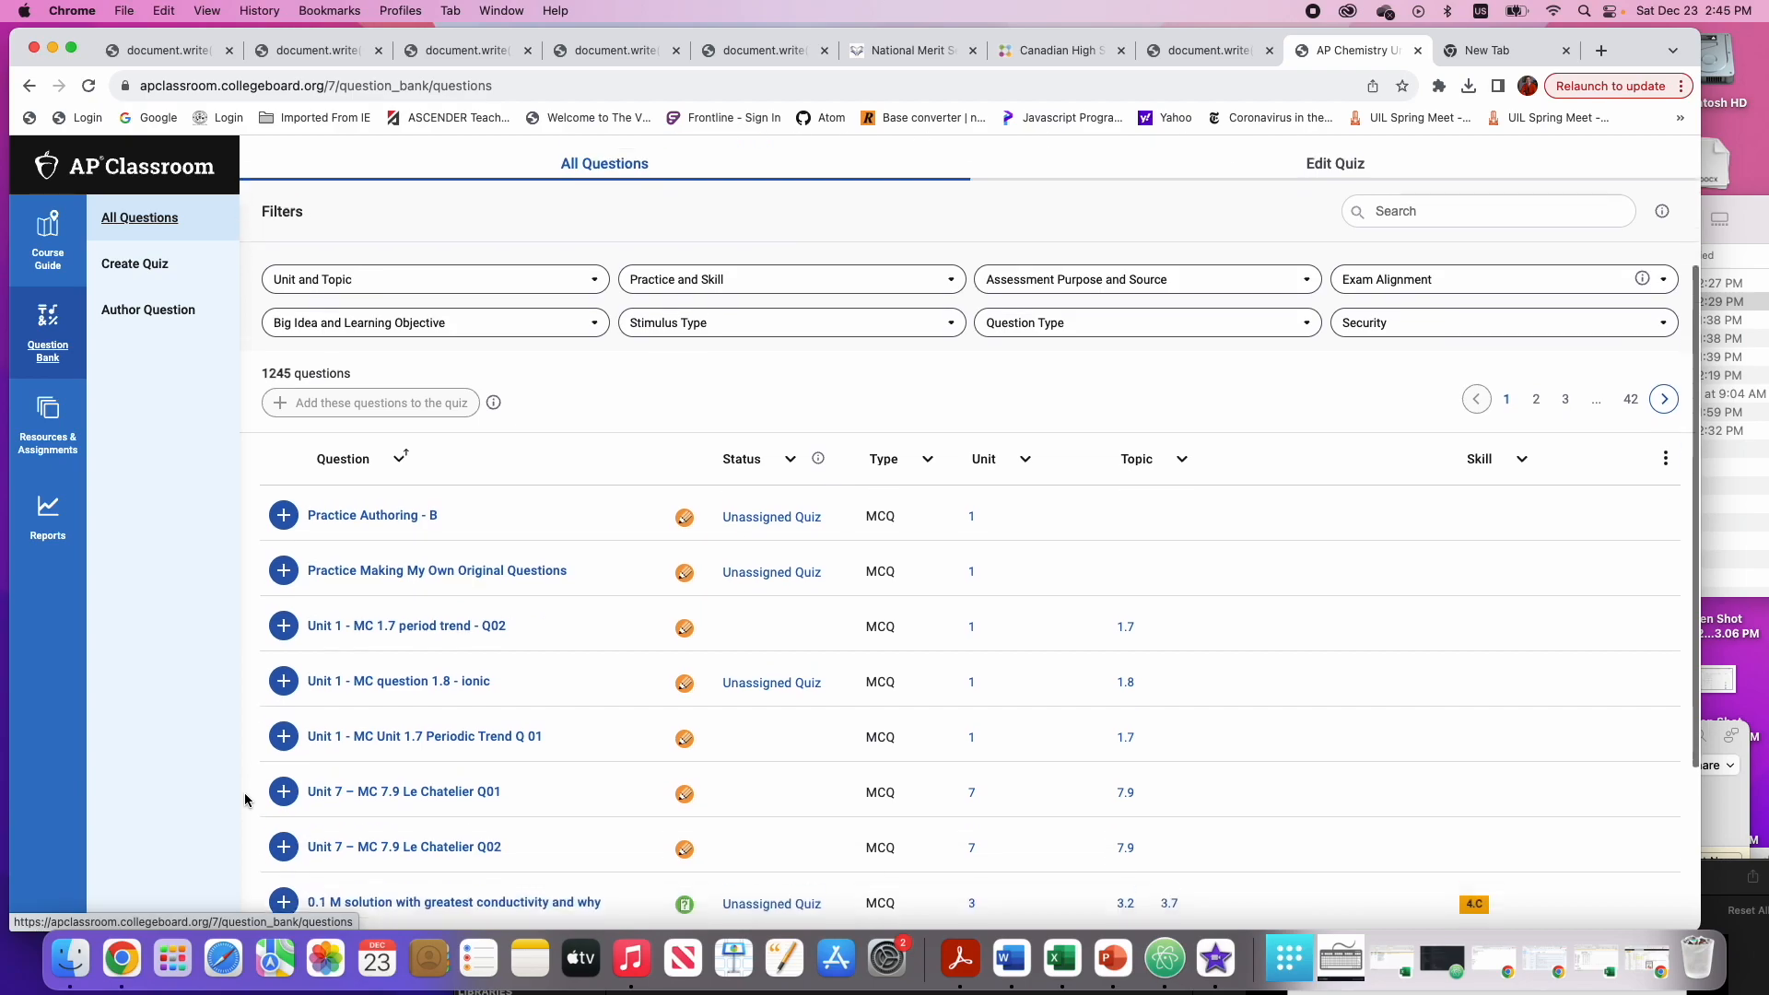
mouse_move(348, 735)
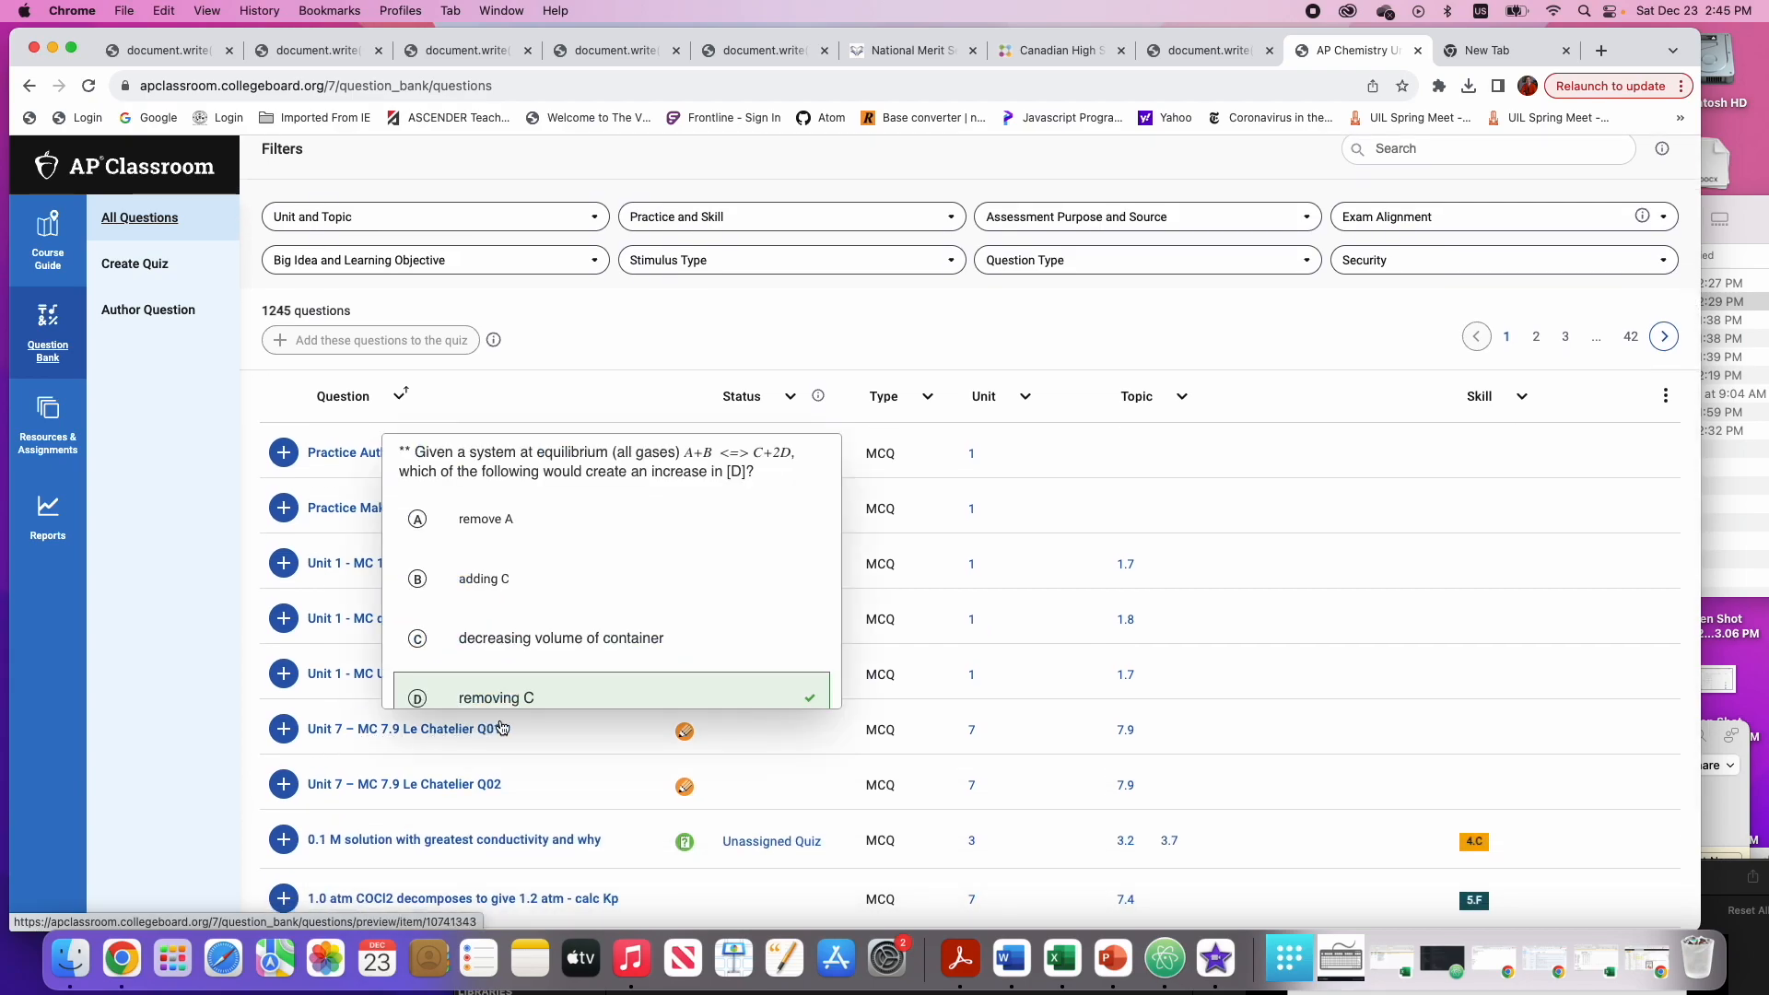
mouse_move(497, 788)
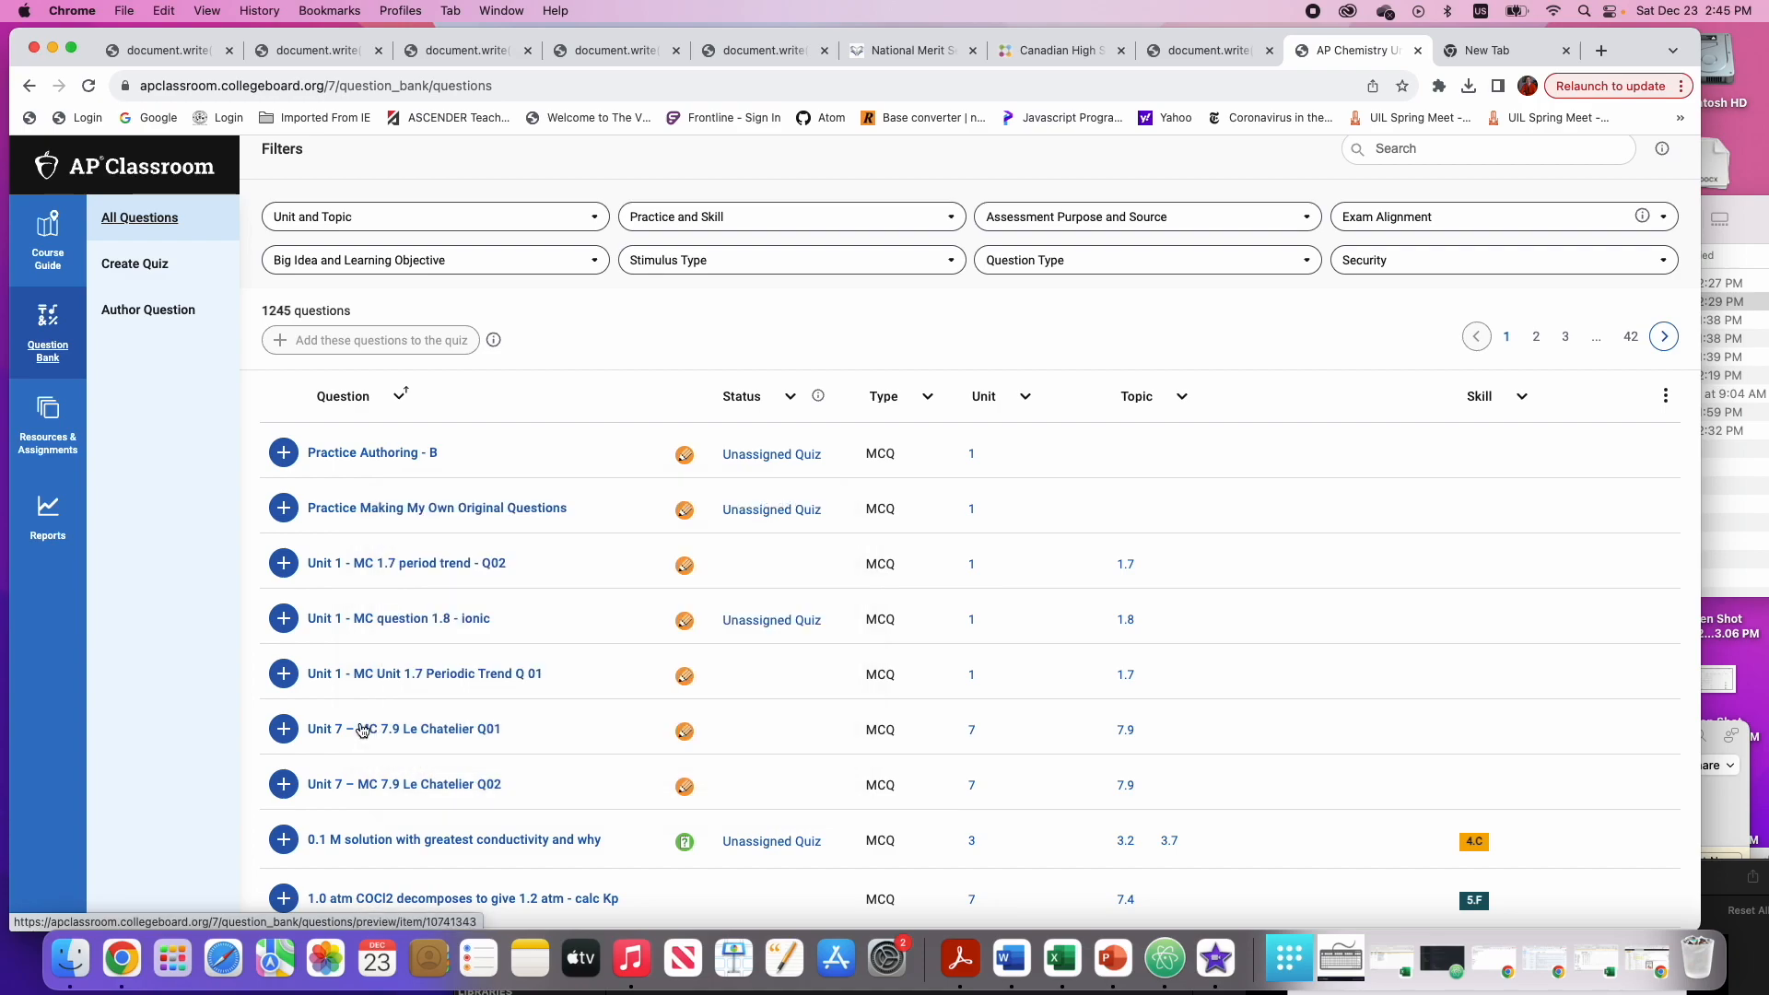
mouse_move(408, 569)
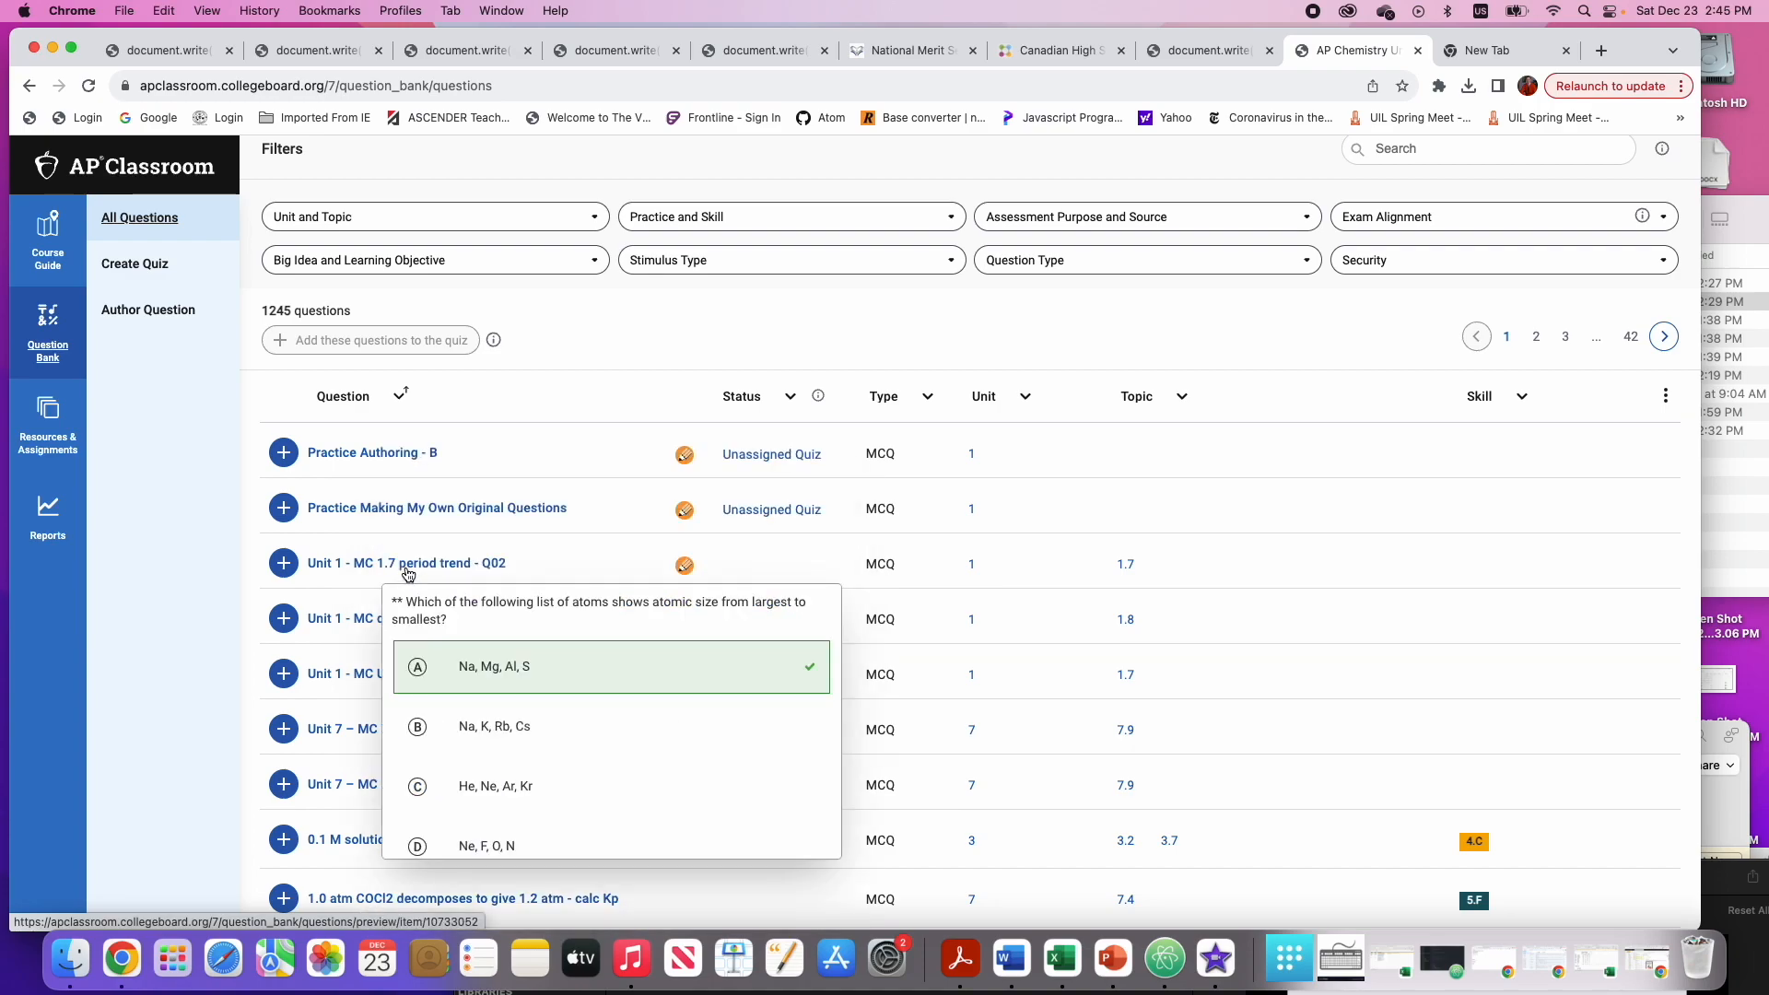
mouse_move(393, 452)
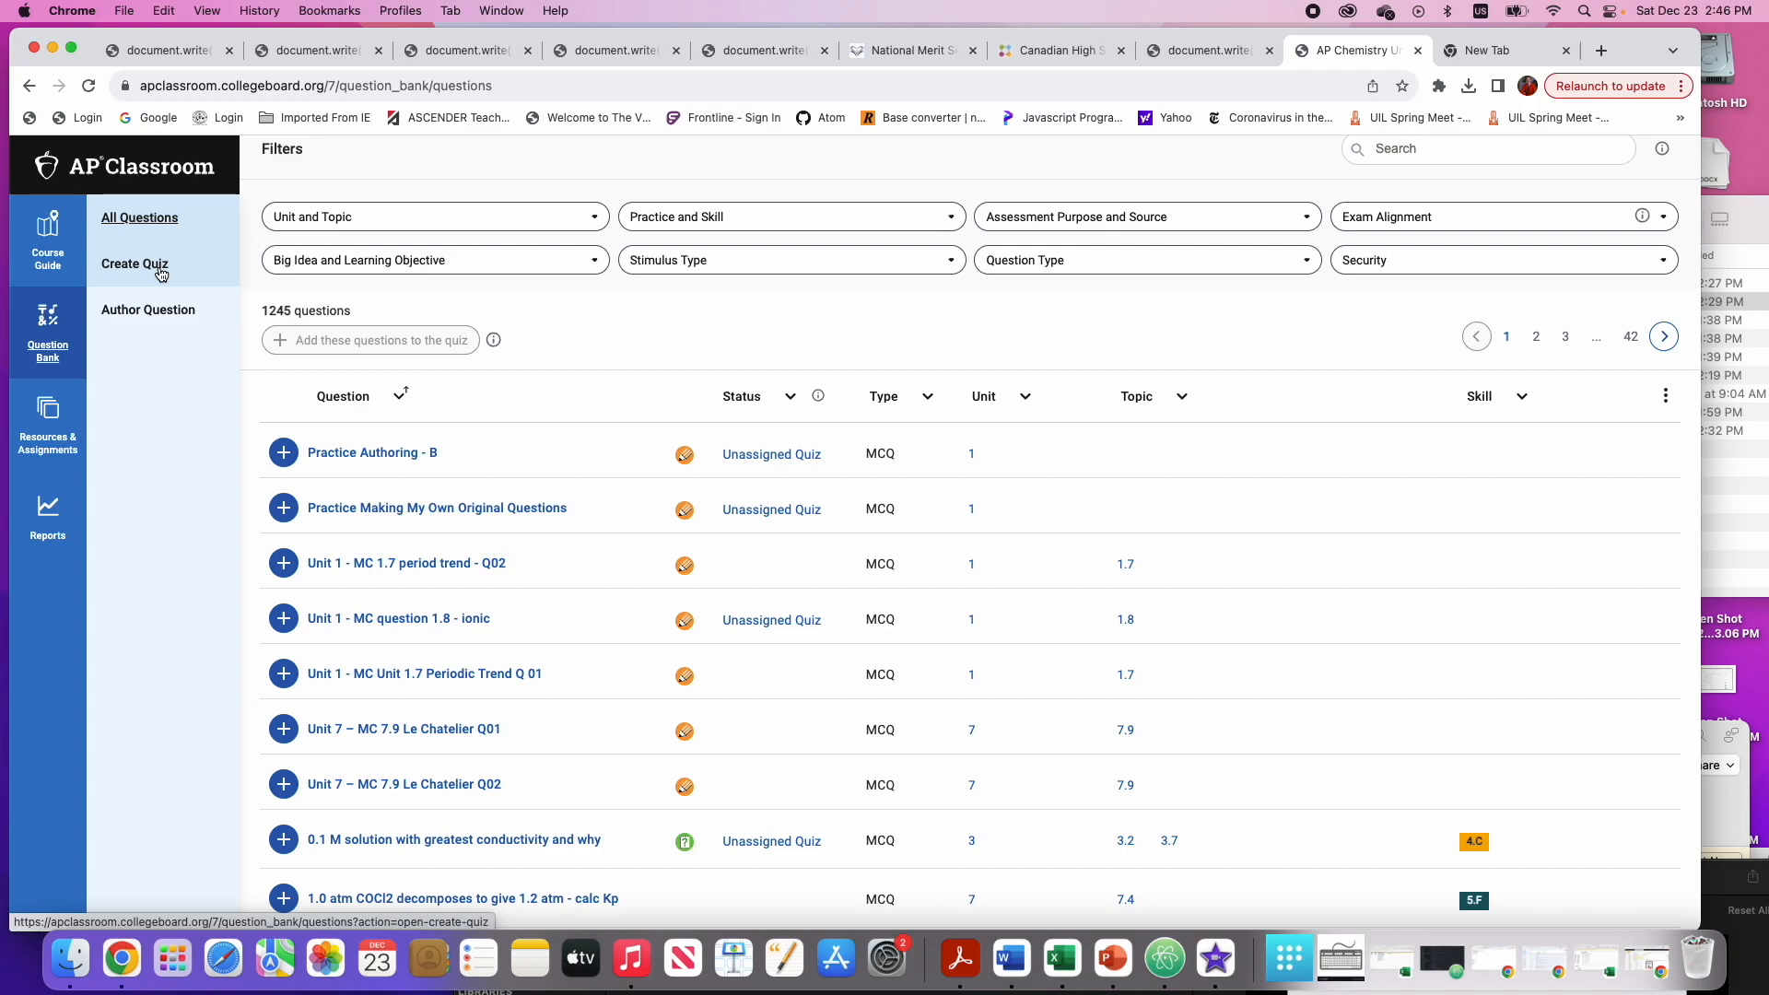
Open the quizzes shared by me and start editing "Unit 0 - Share Practice - MC - Quiz A"
mouse_move(48, 424)
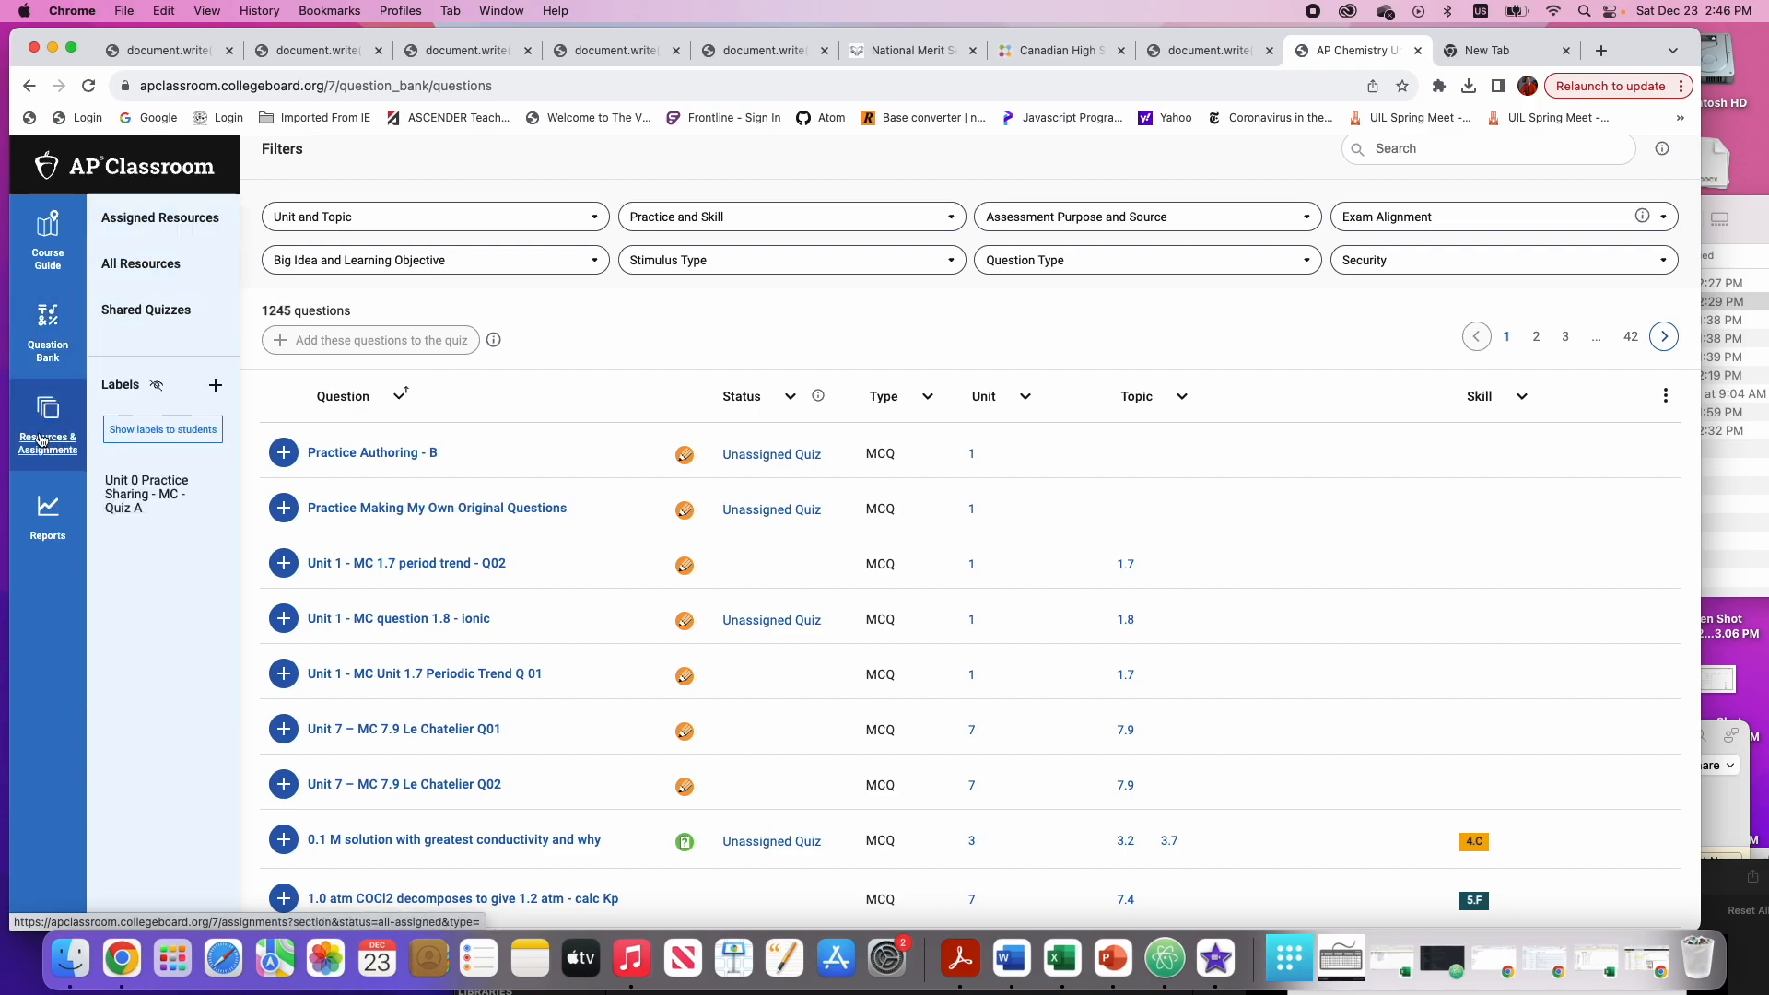
left_click(125, 321)
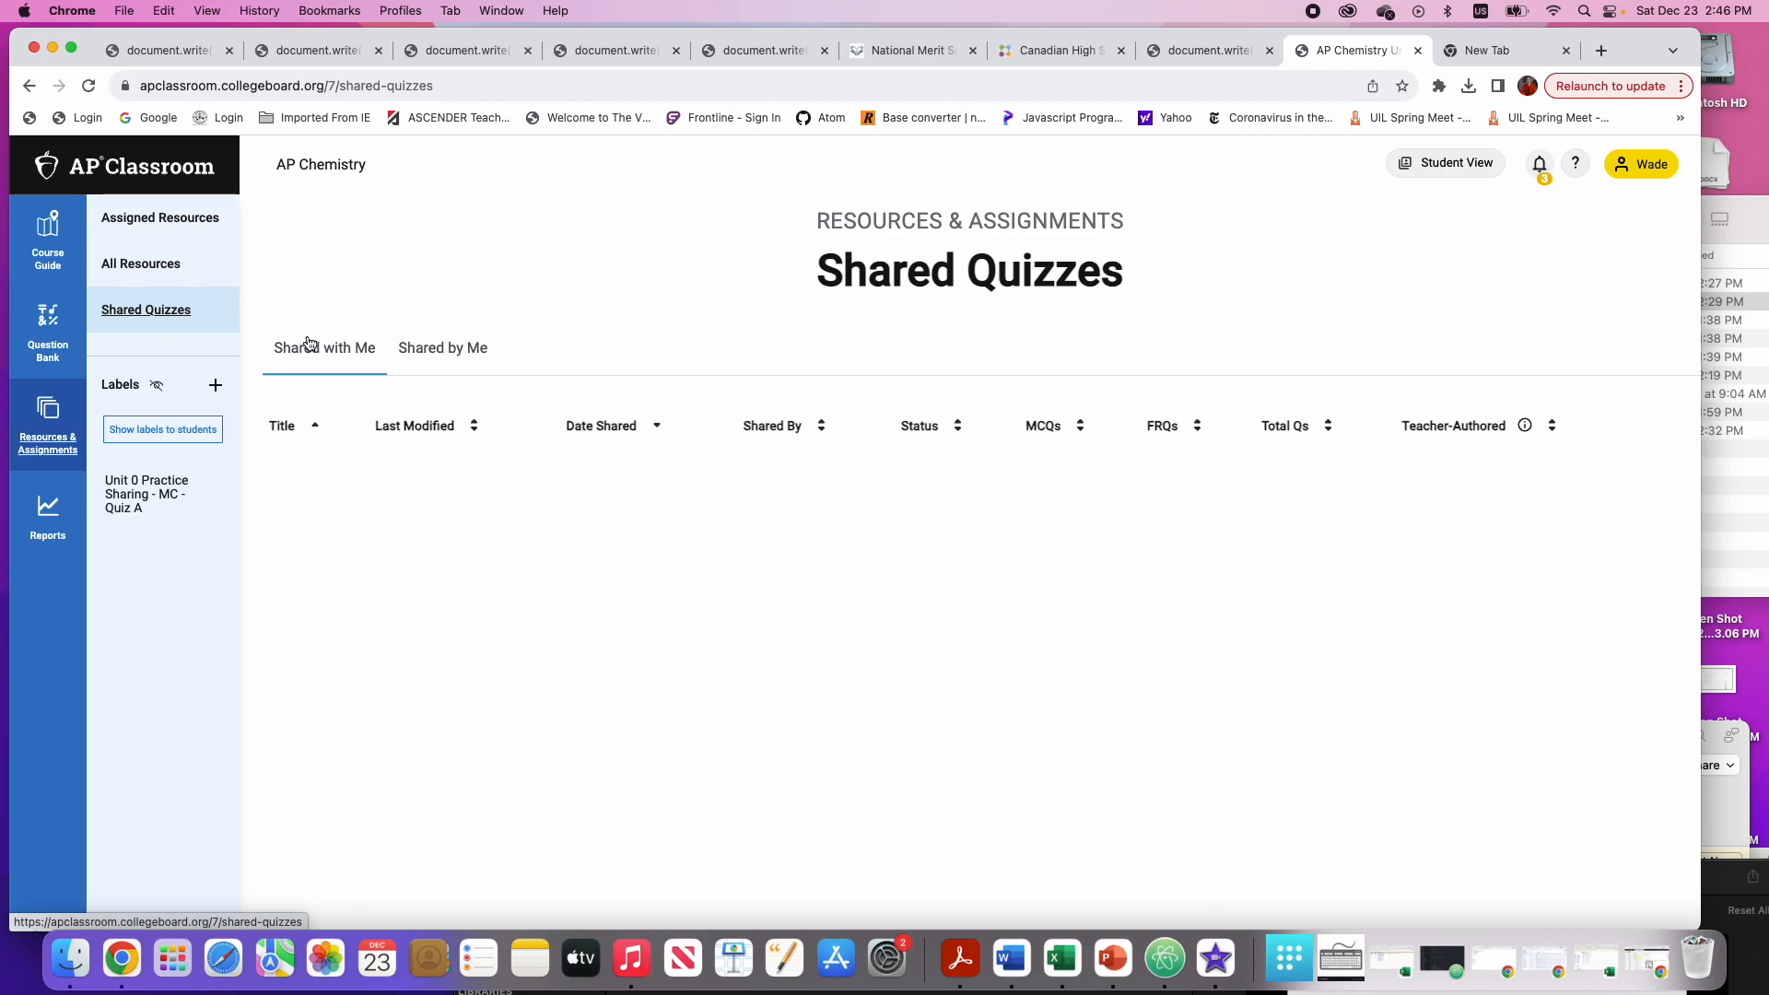
left_click(426, 347)
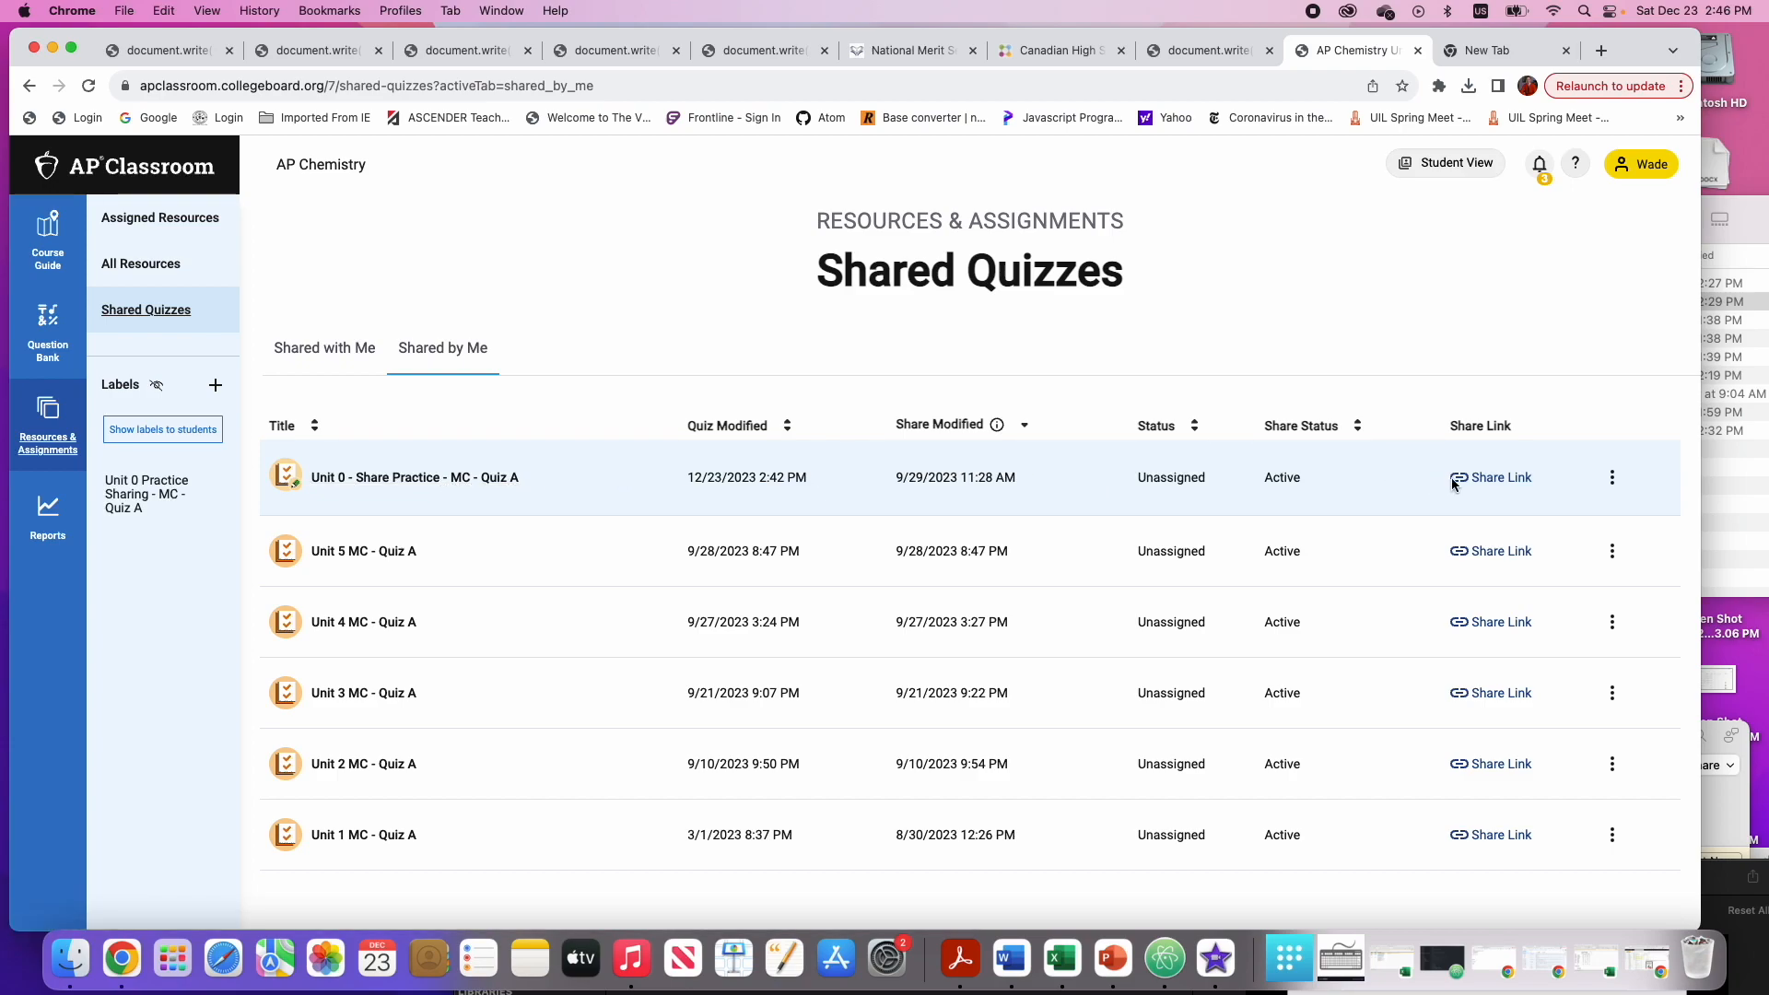
left_click(1611, 479)
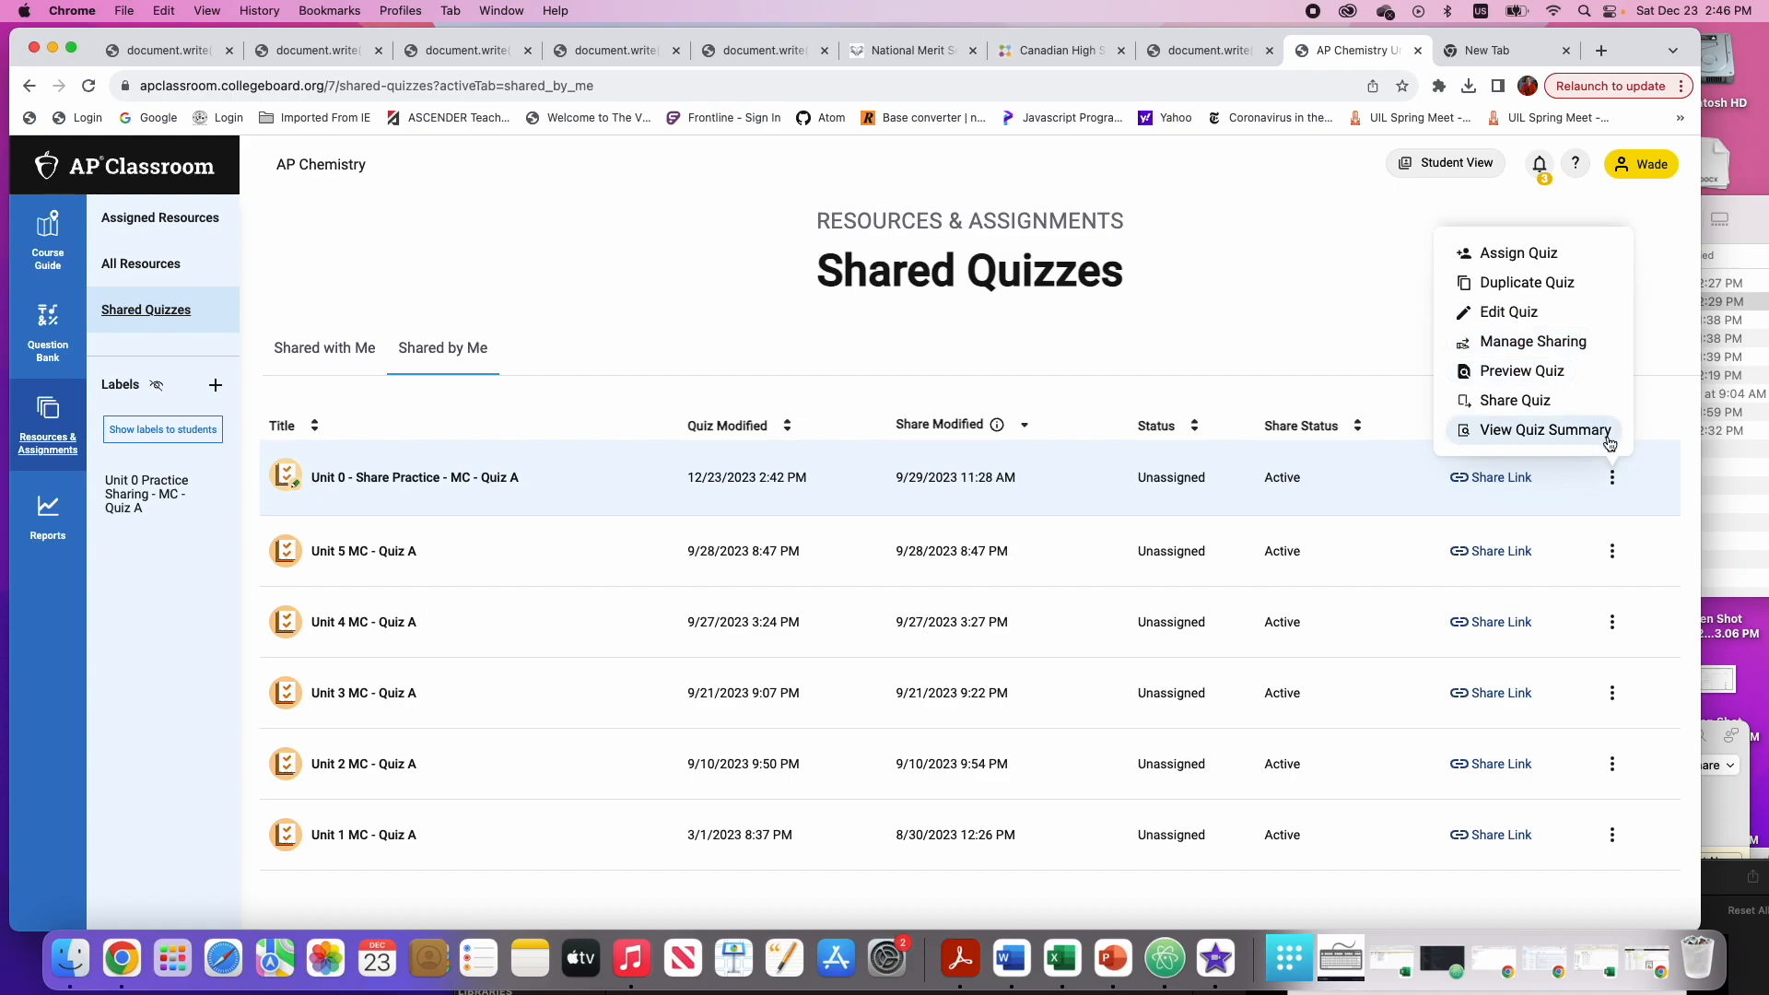
left_click(1522, 317)
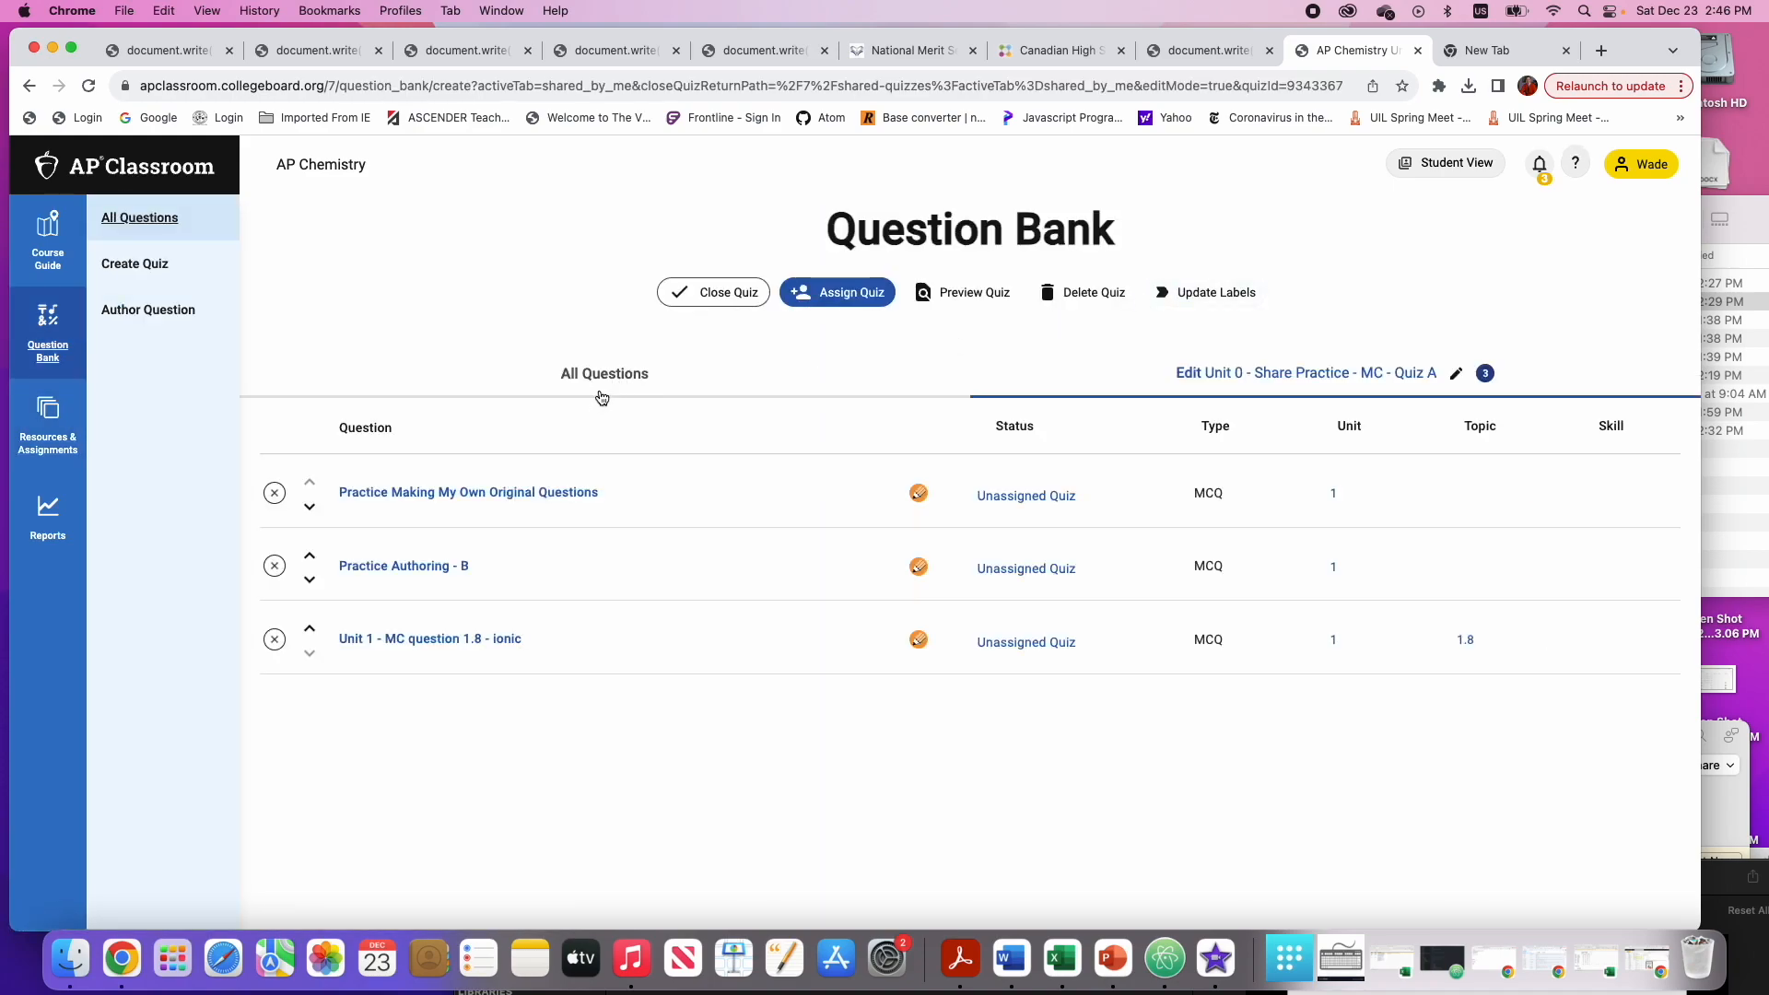
Open the full question list and preview Practice Authoring - B and Practice Making My Own Original Questions, which are already in the quiz
left_click(623, 373)
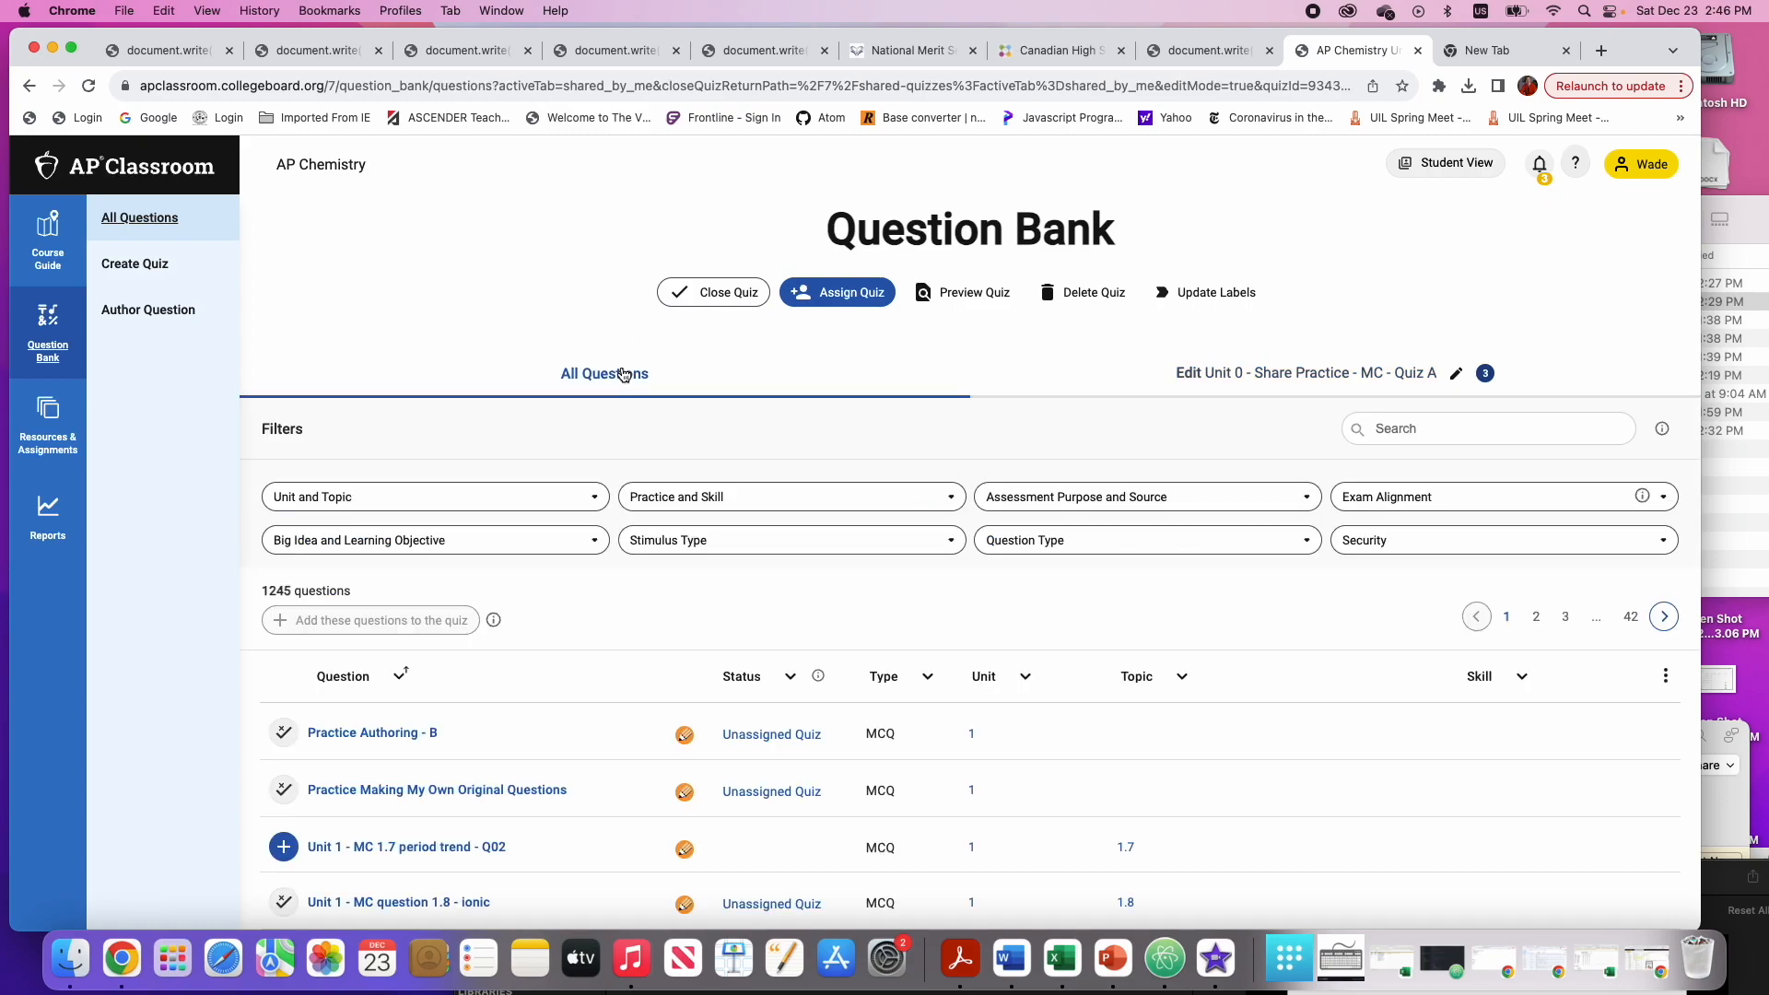
scroll(623, 378, "down", 5)
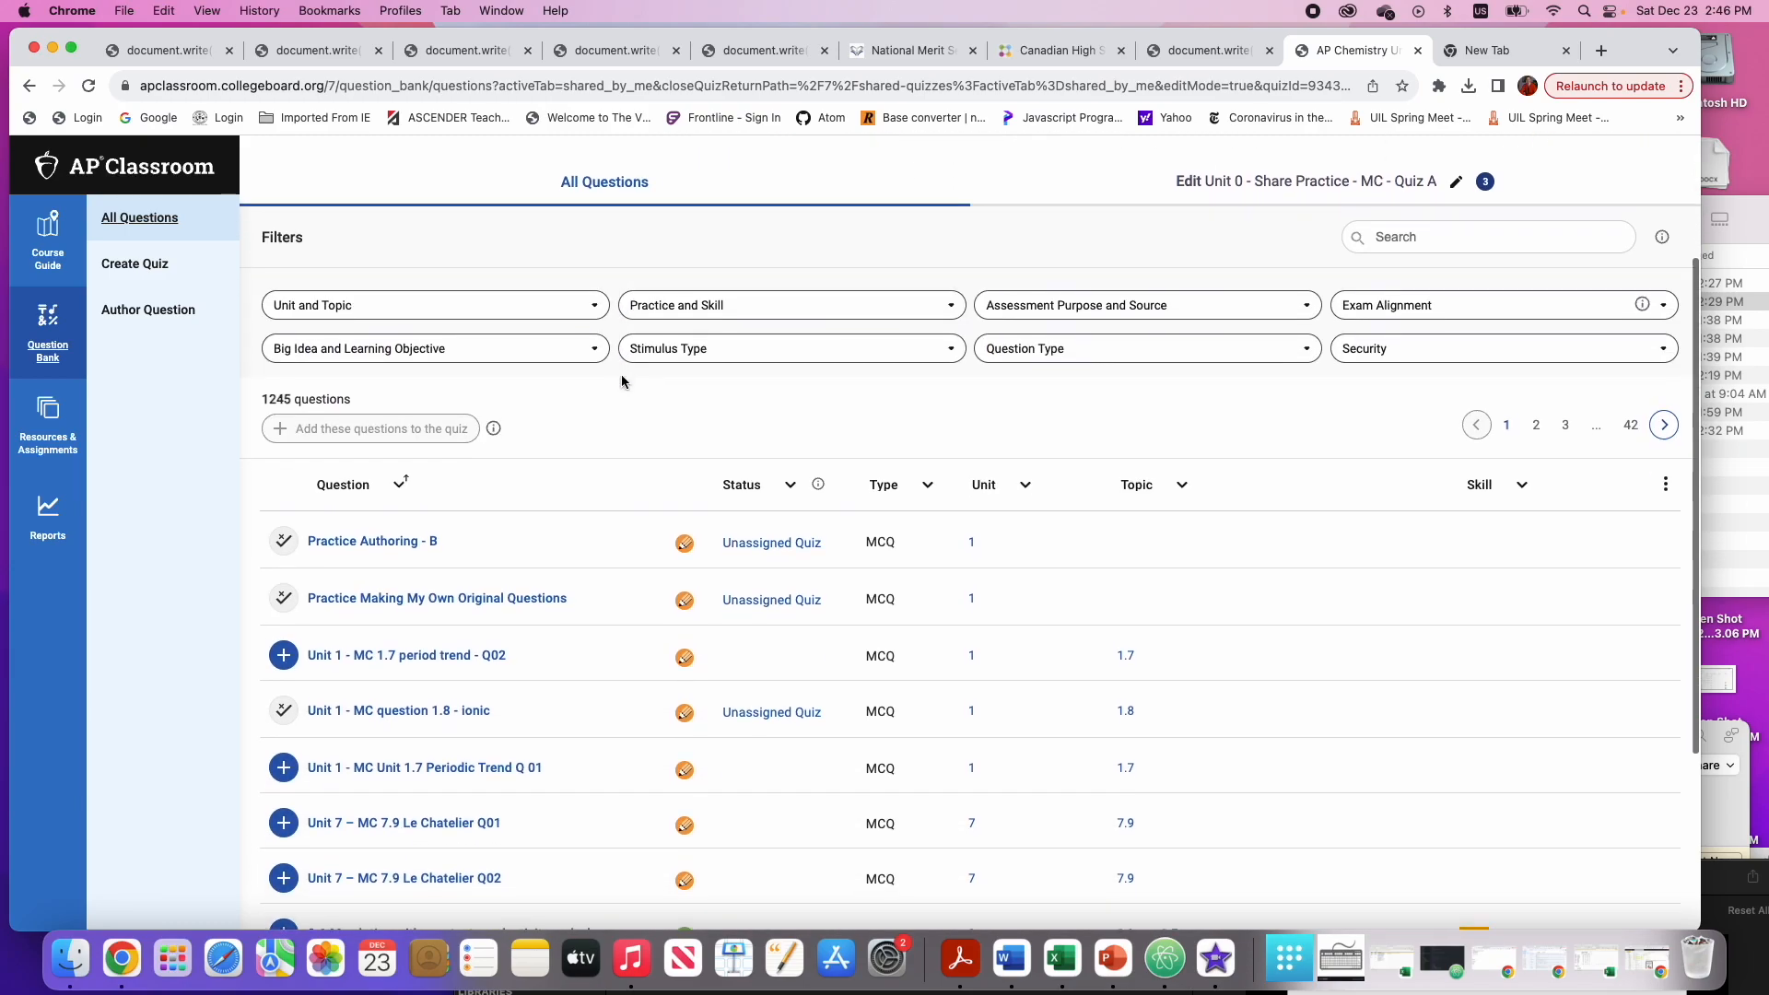
scroll(623, 380, "down", 1)
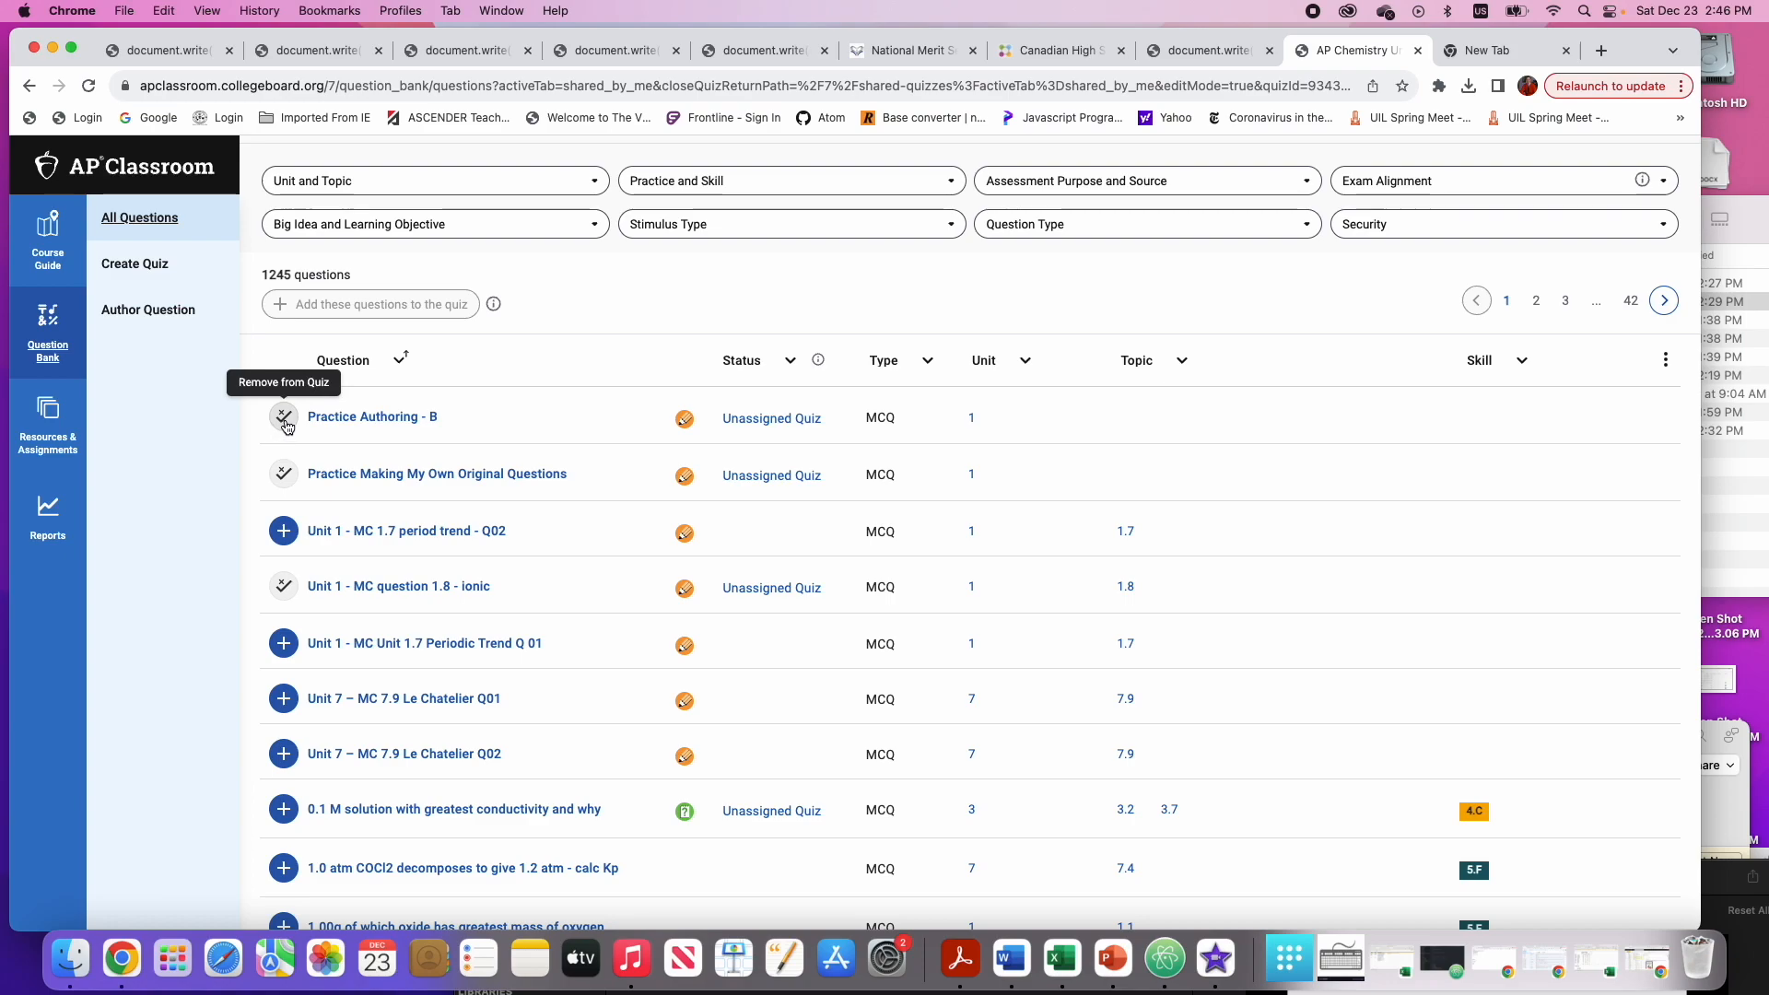
mouse_move(308, 428)
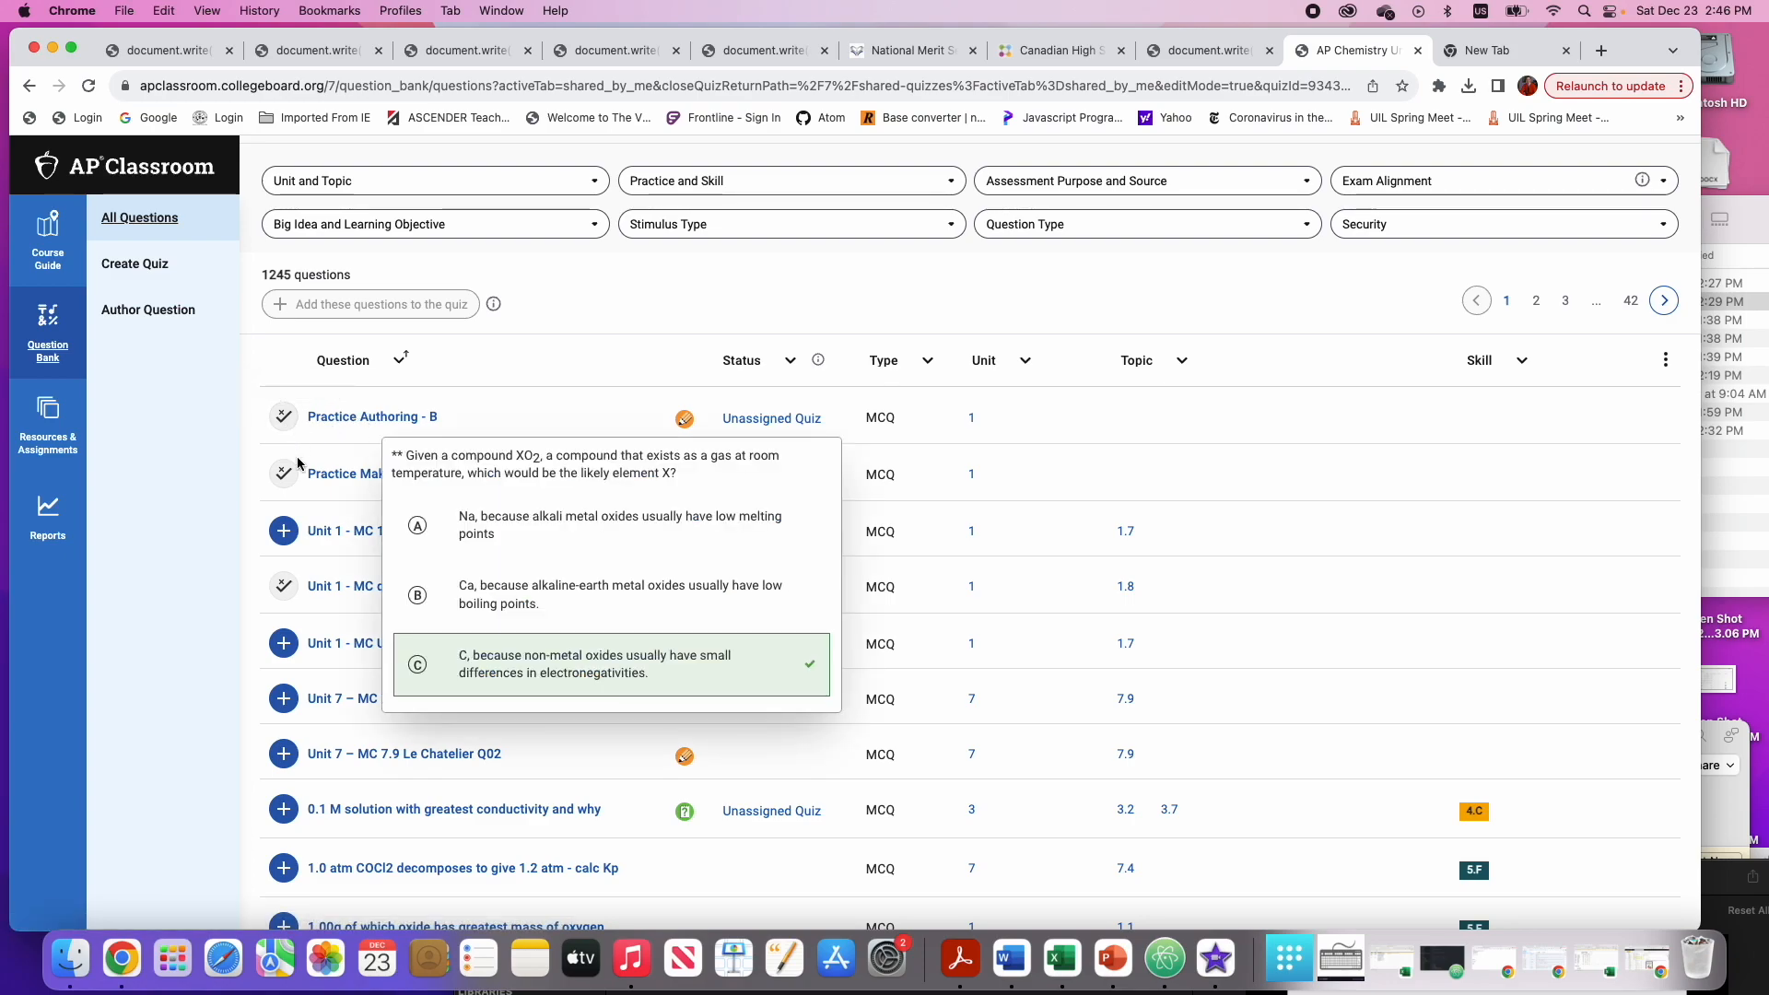
mouse_move(348, 482)
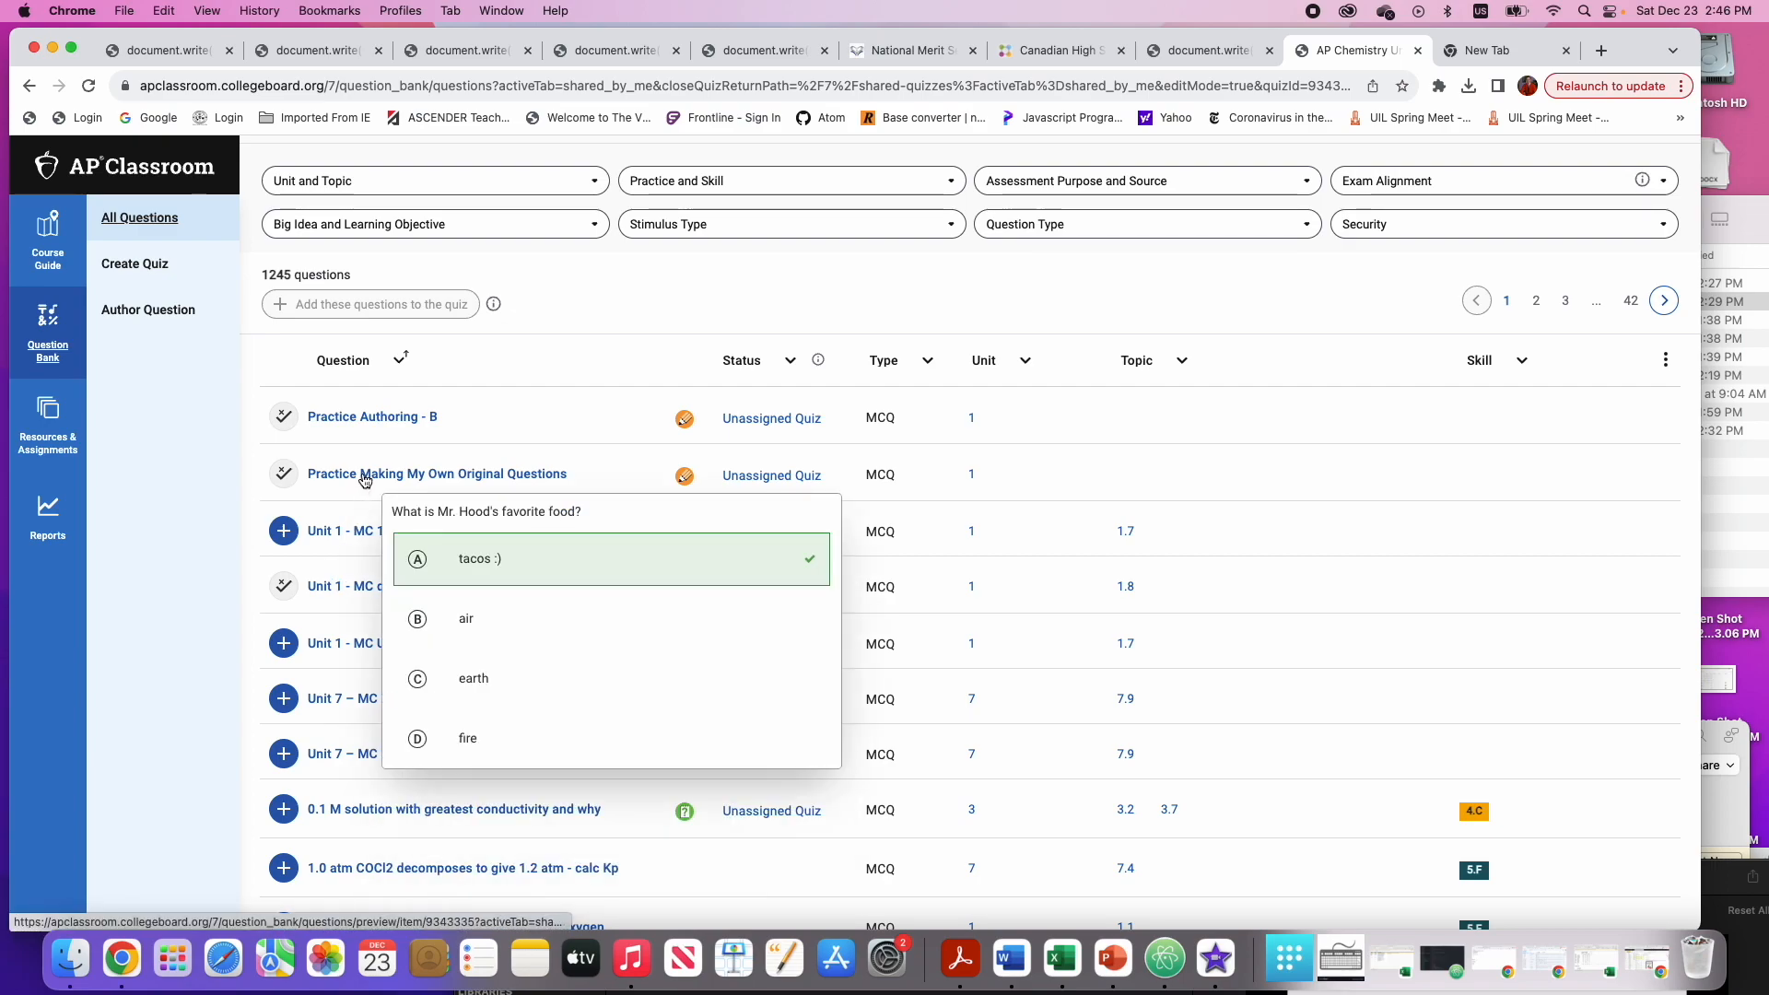
mouse_move(365, 419)
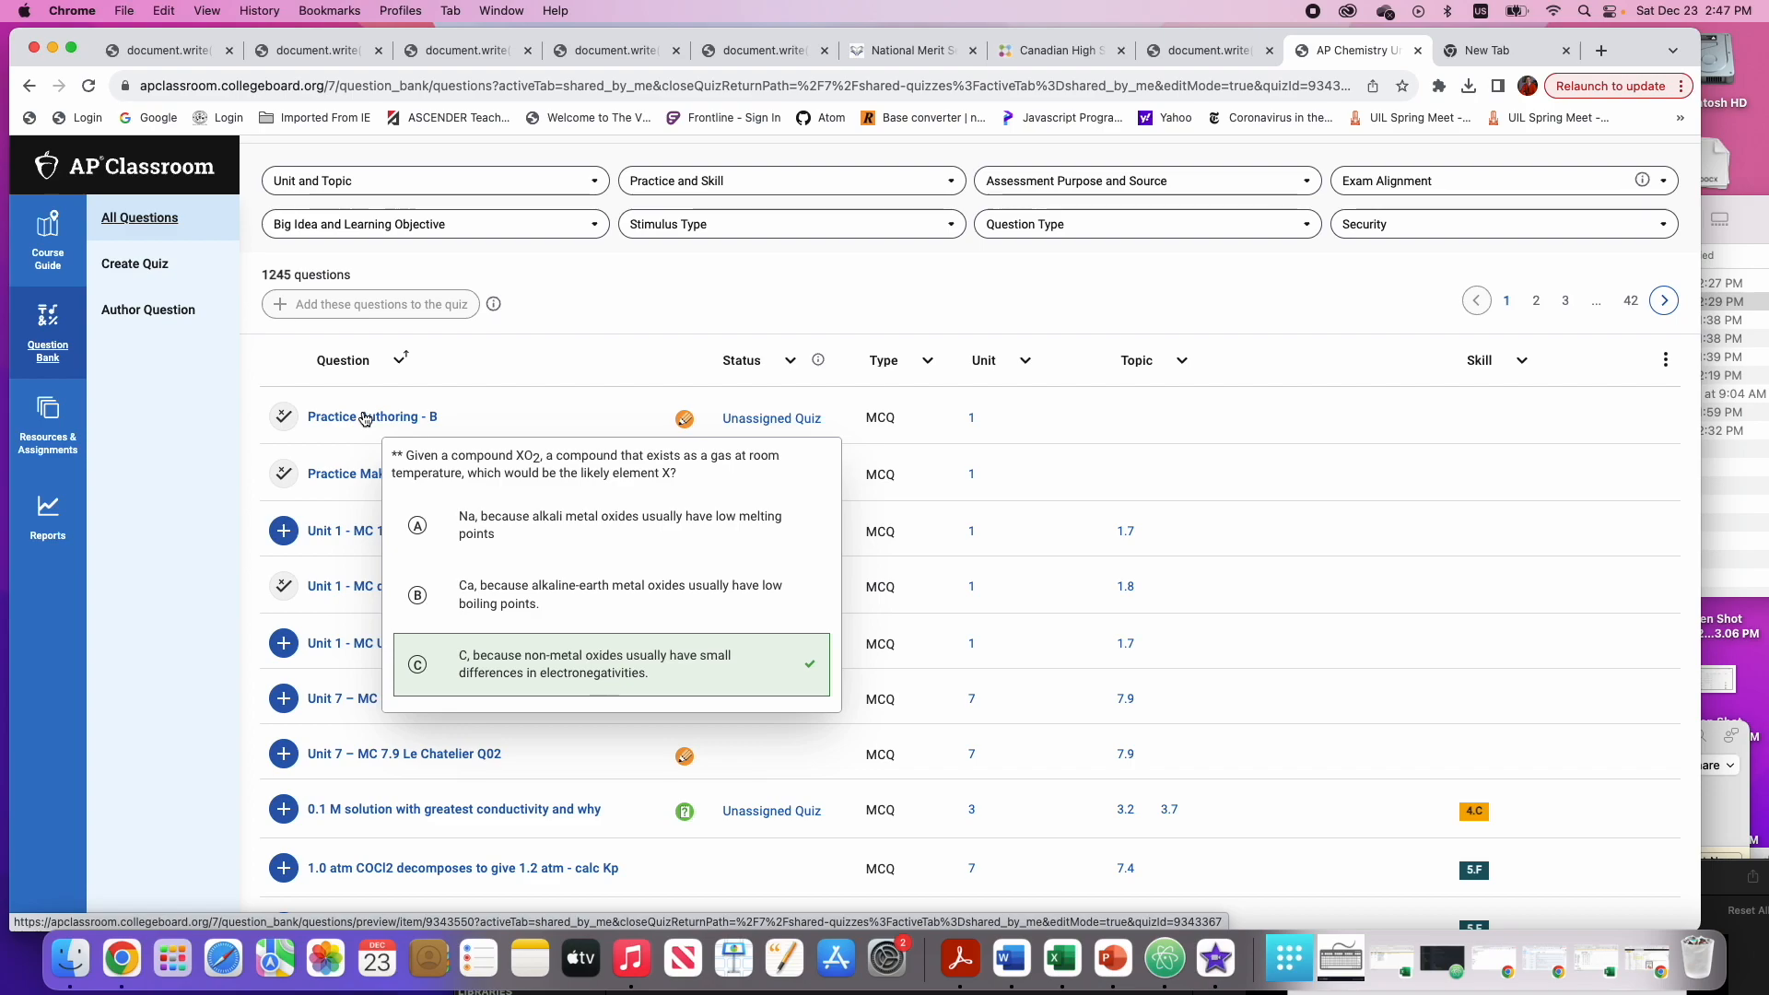
mouse_move(339, 589)
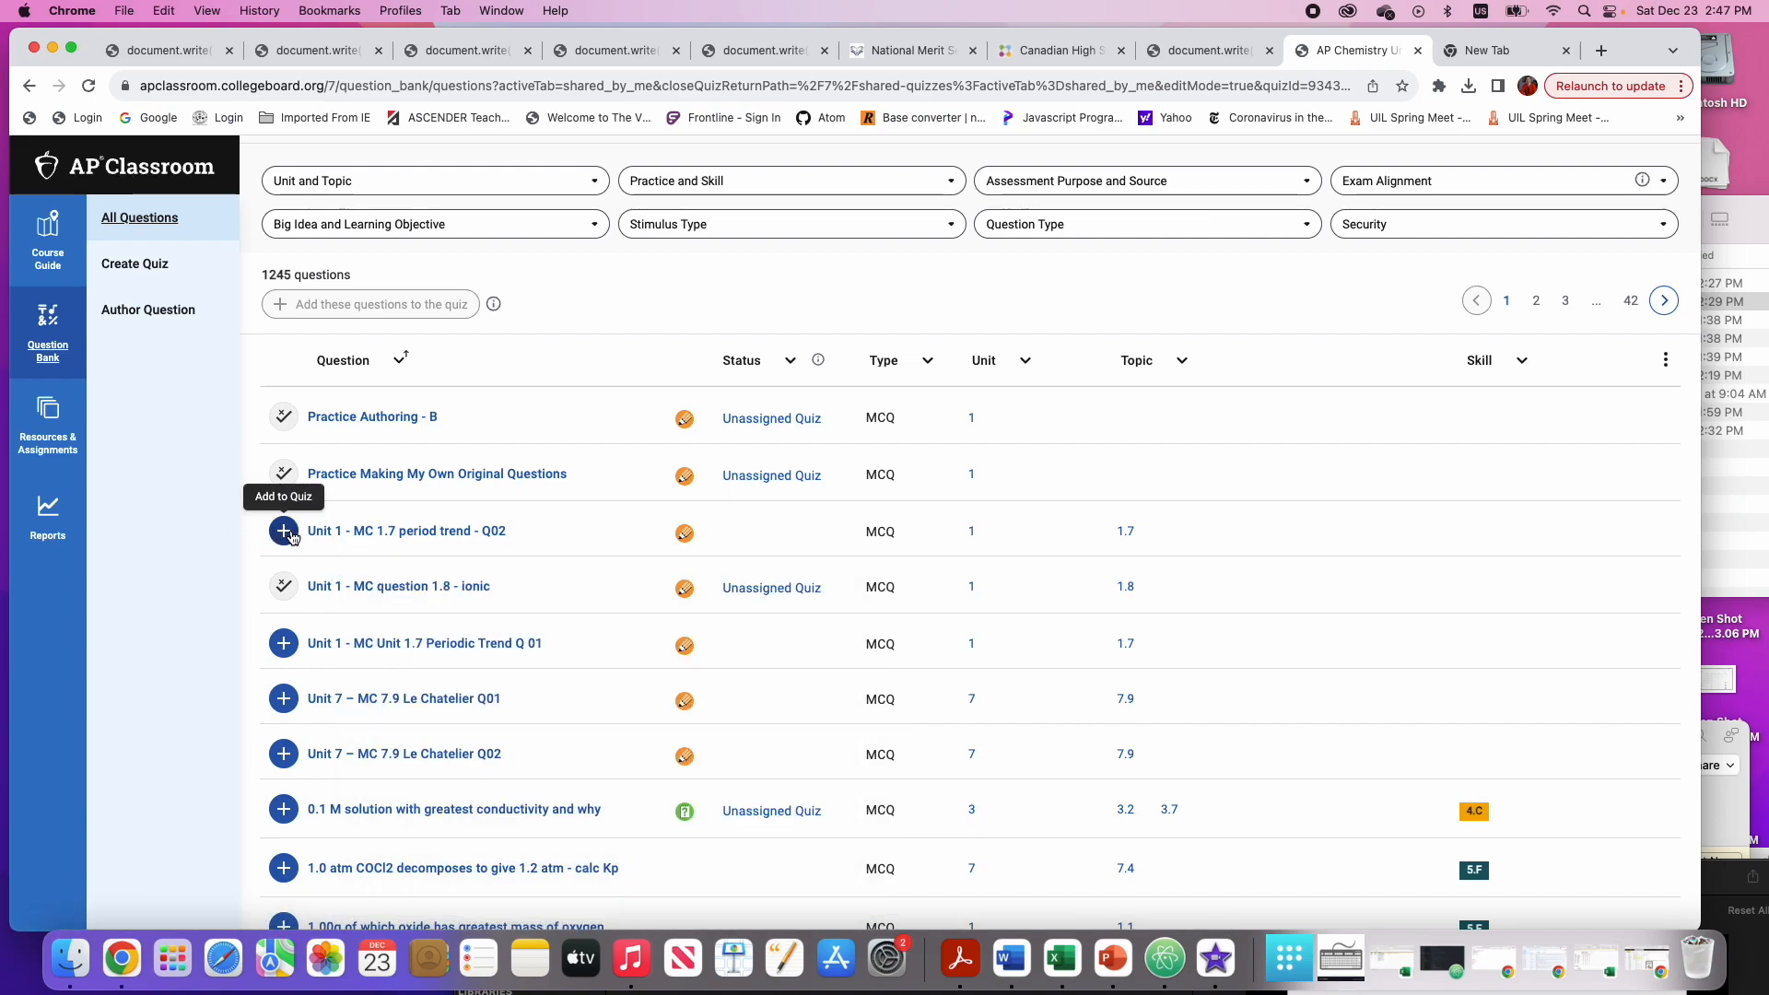
Add the Unit 1.7 Periodic Trend Q01 and Q02 and the Unit 7.9 Le Chatelier Q01 and Q02 questions to the quiz and save it
left_click(284, 643)
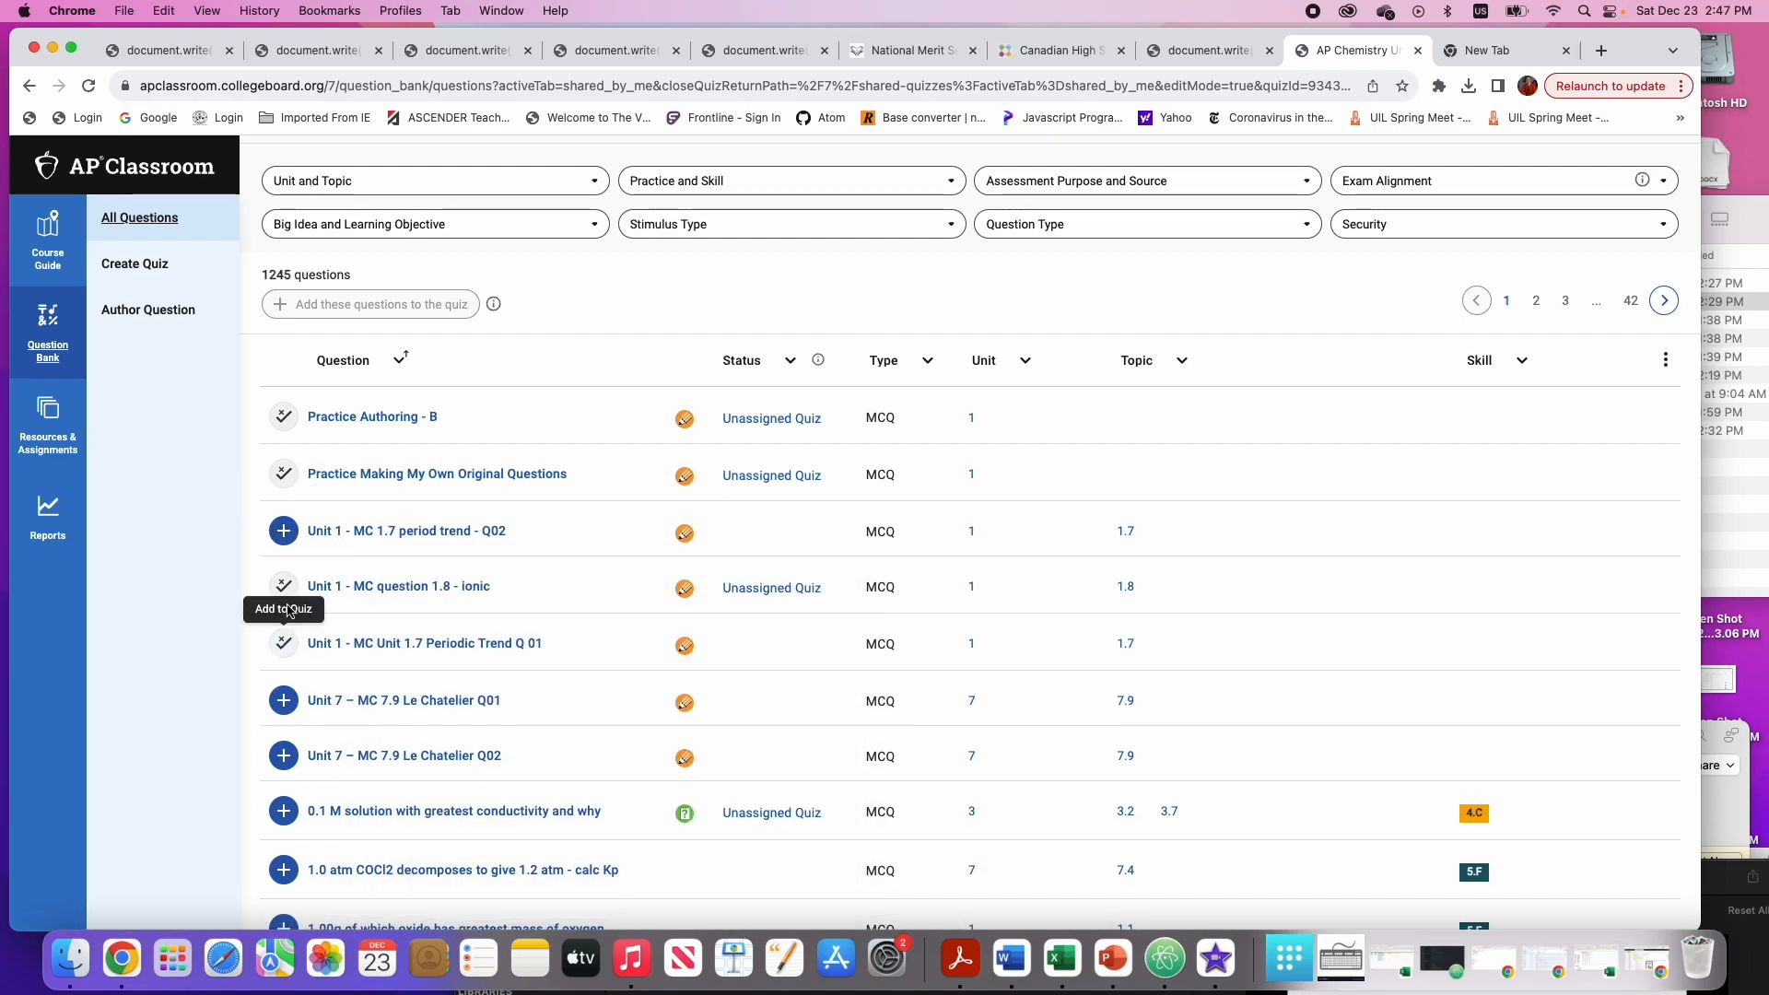
left_click(286, 542)
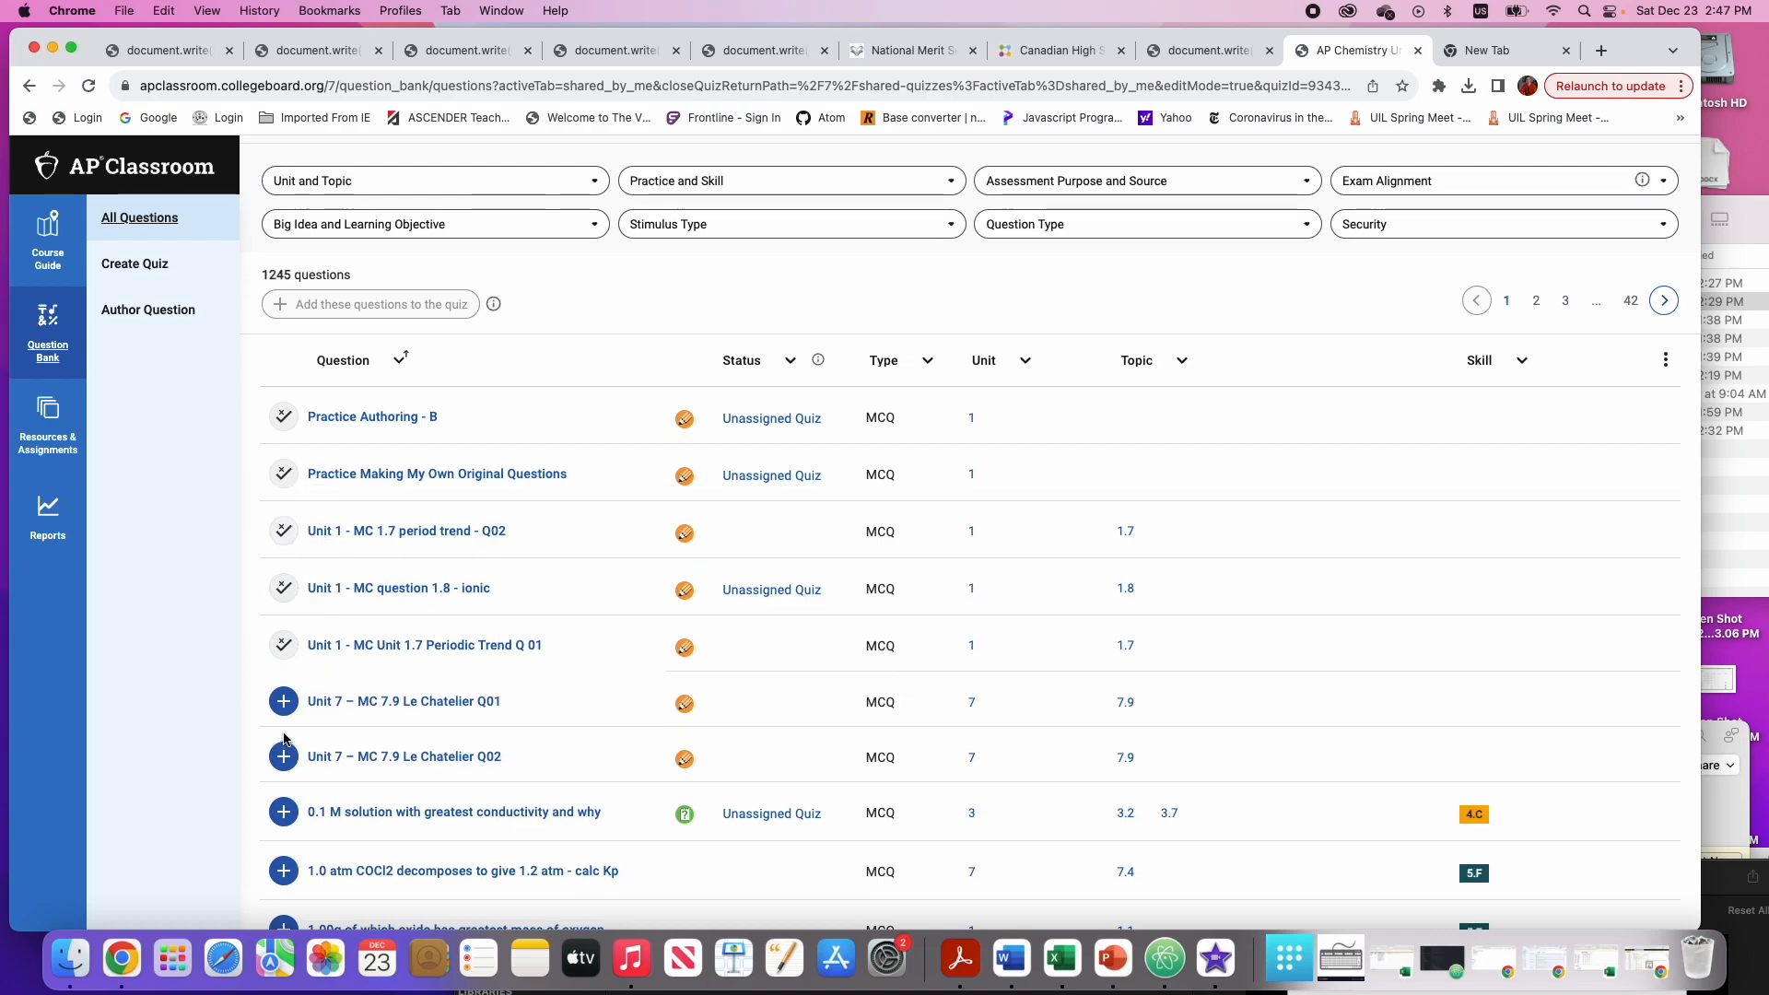
left_click(284, 701)
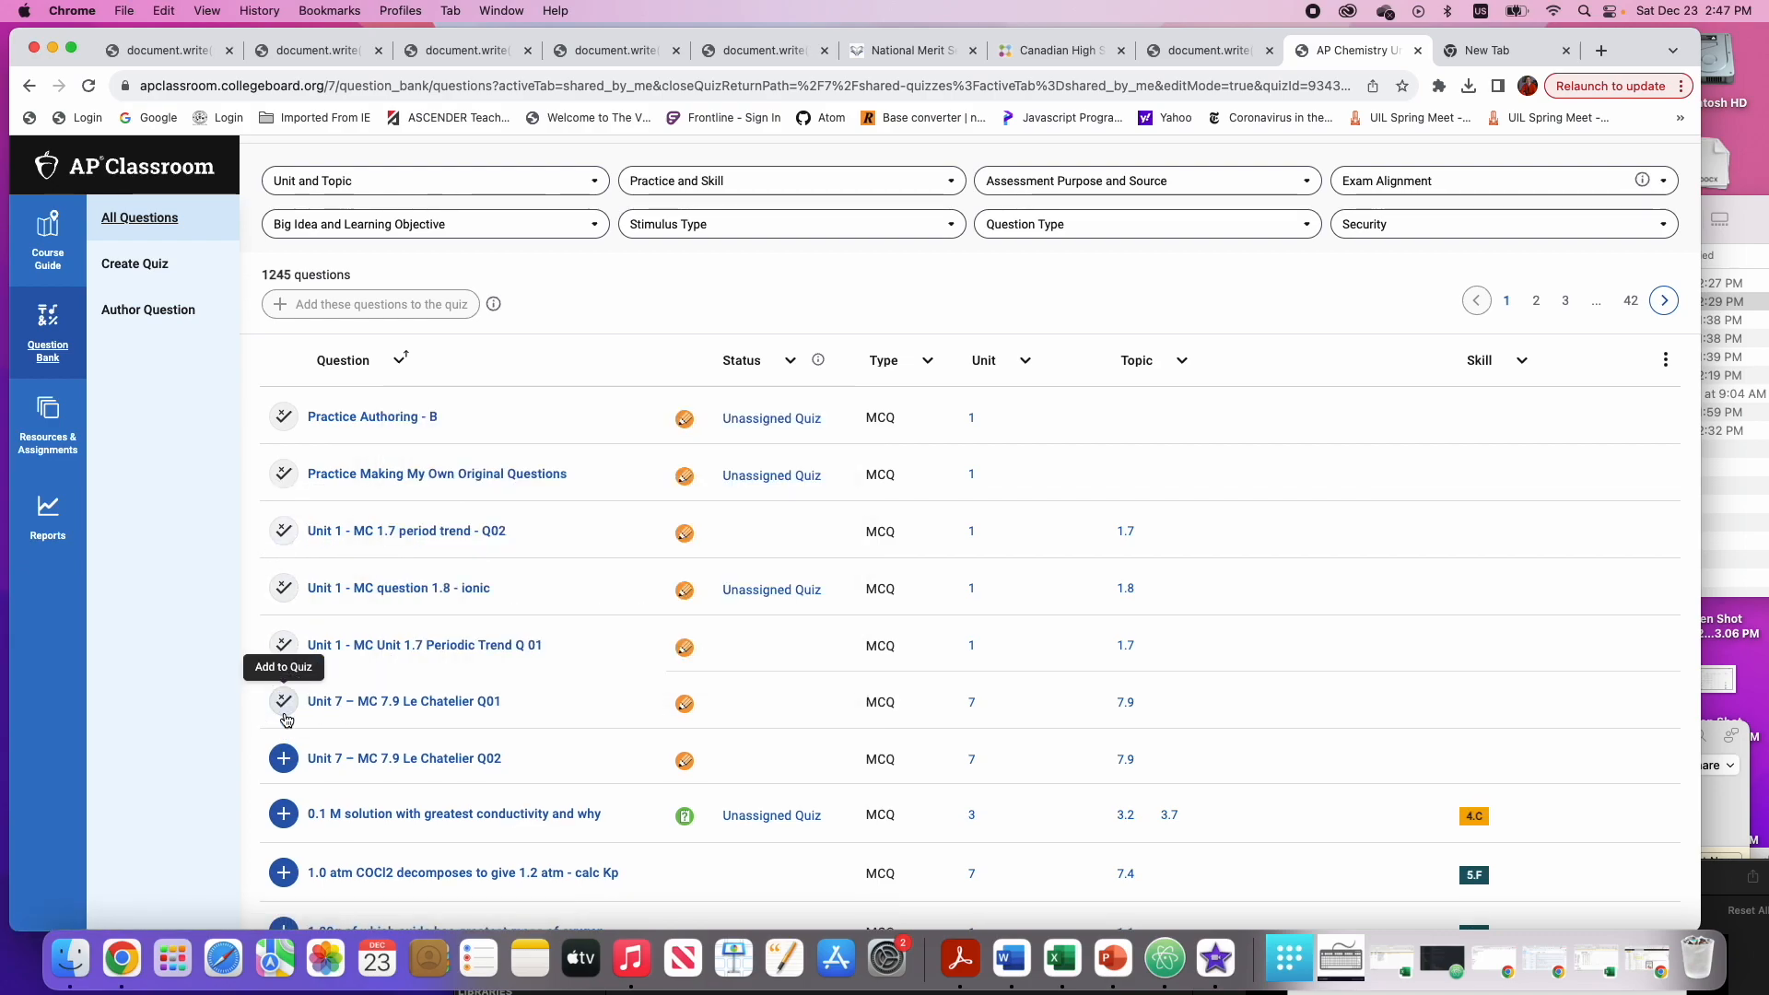
left_click(285, 757)
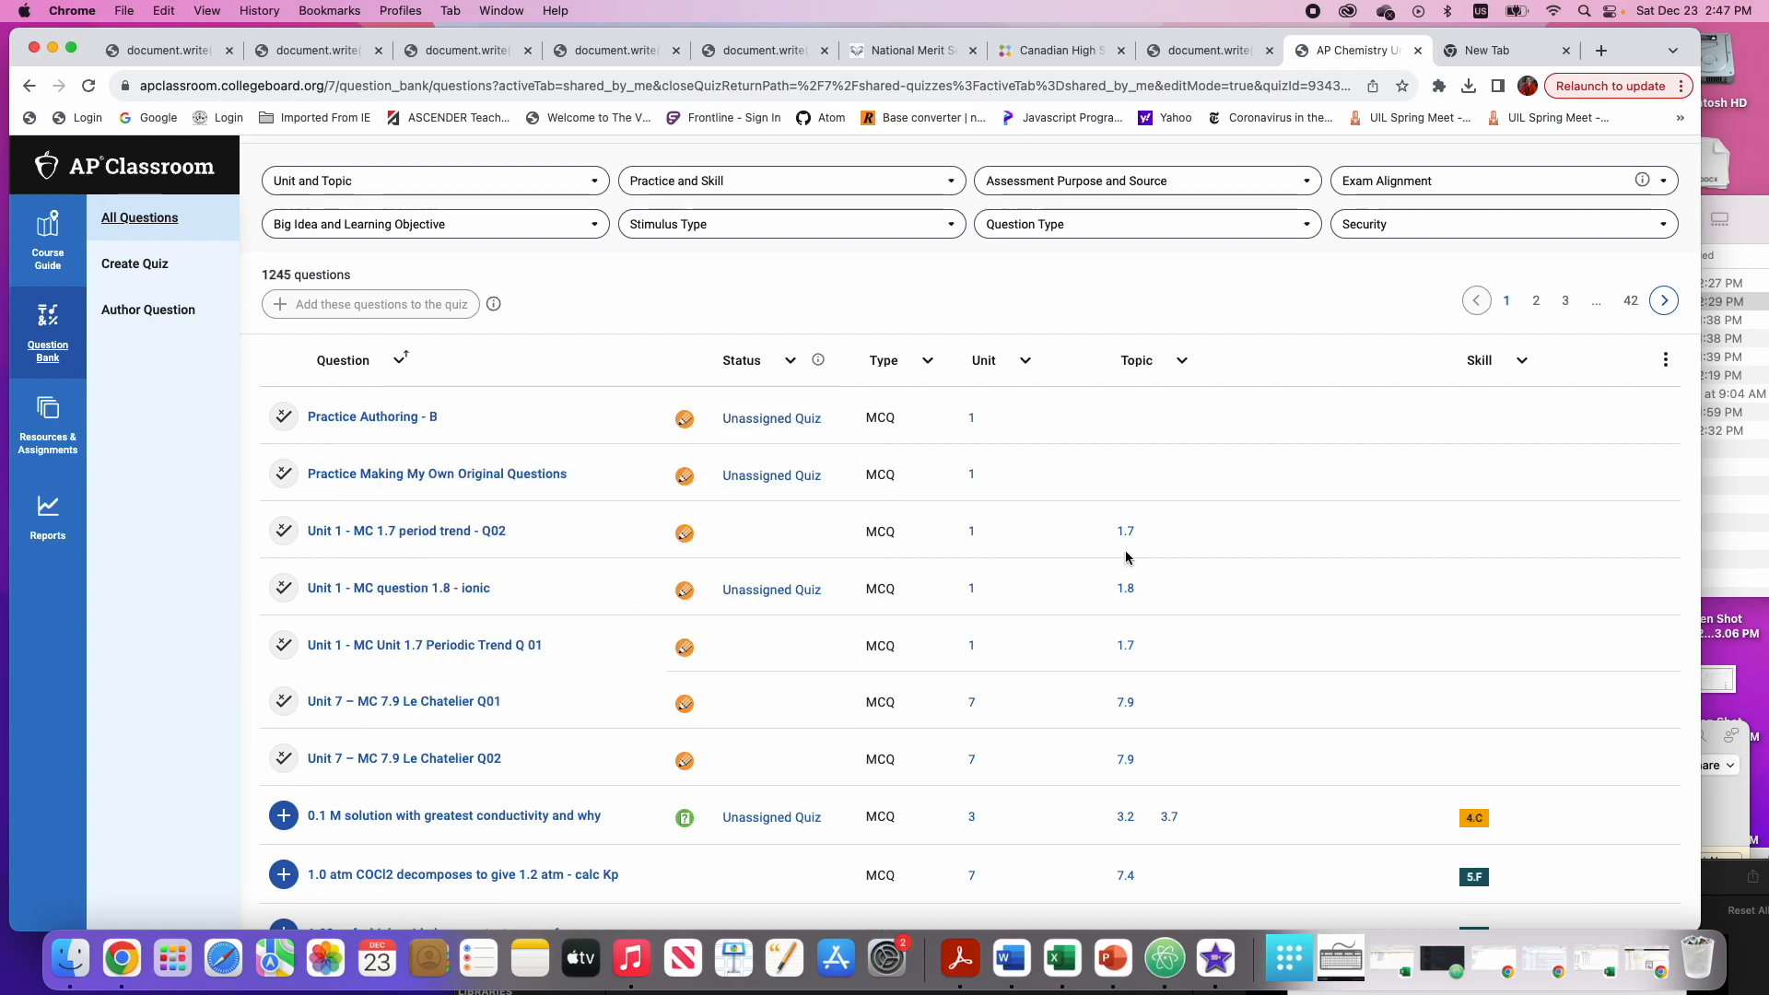
scroll(1126, 558, "up", 5)
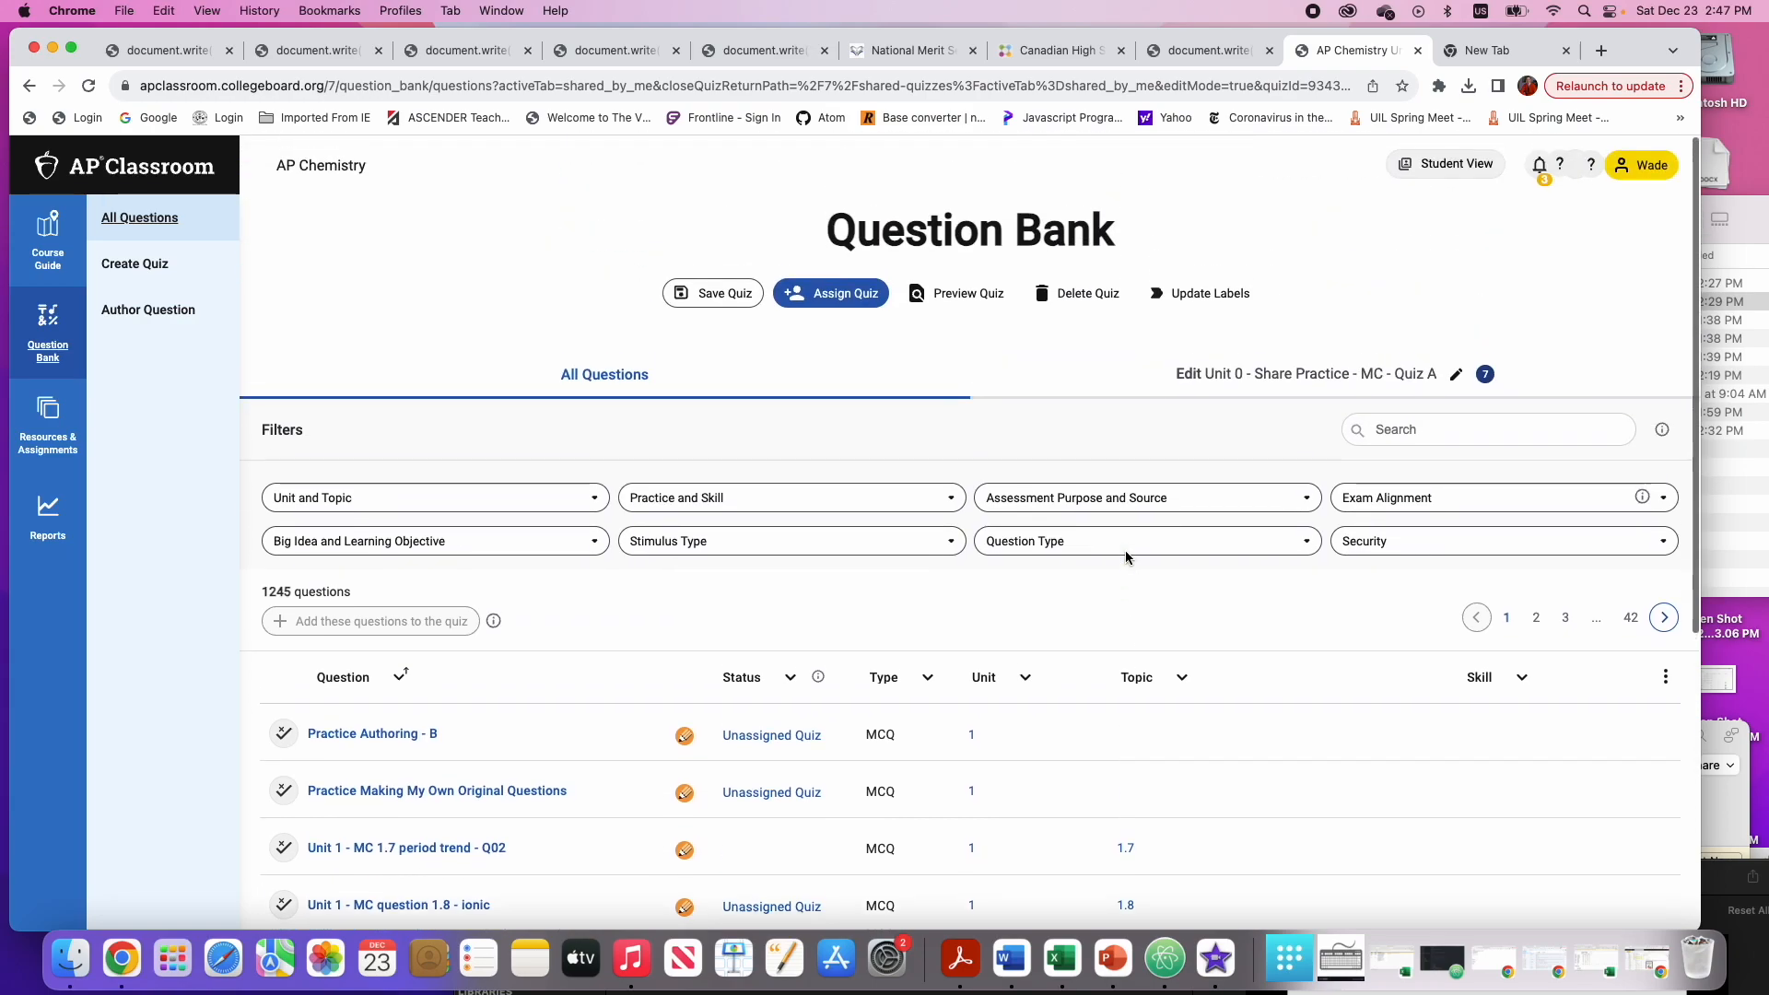
left_click(720, 293)
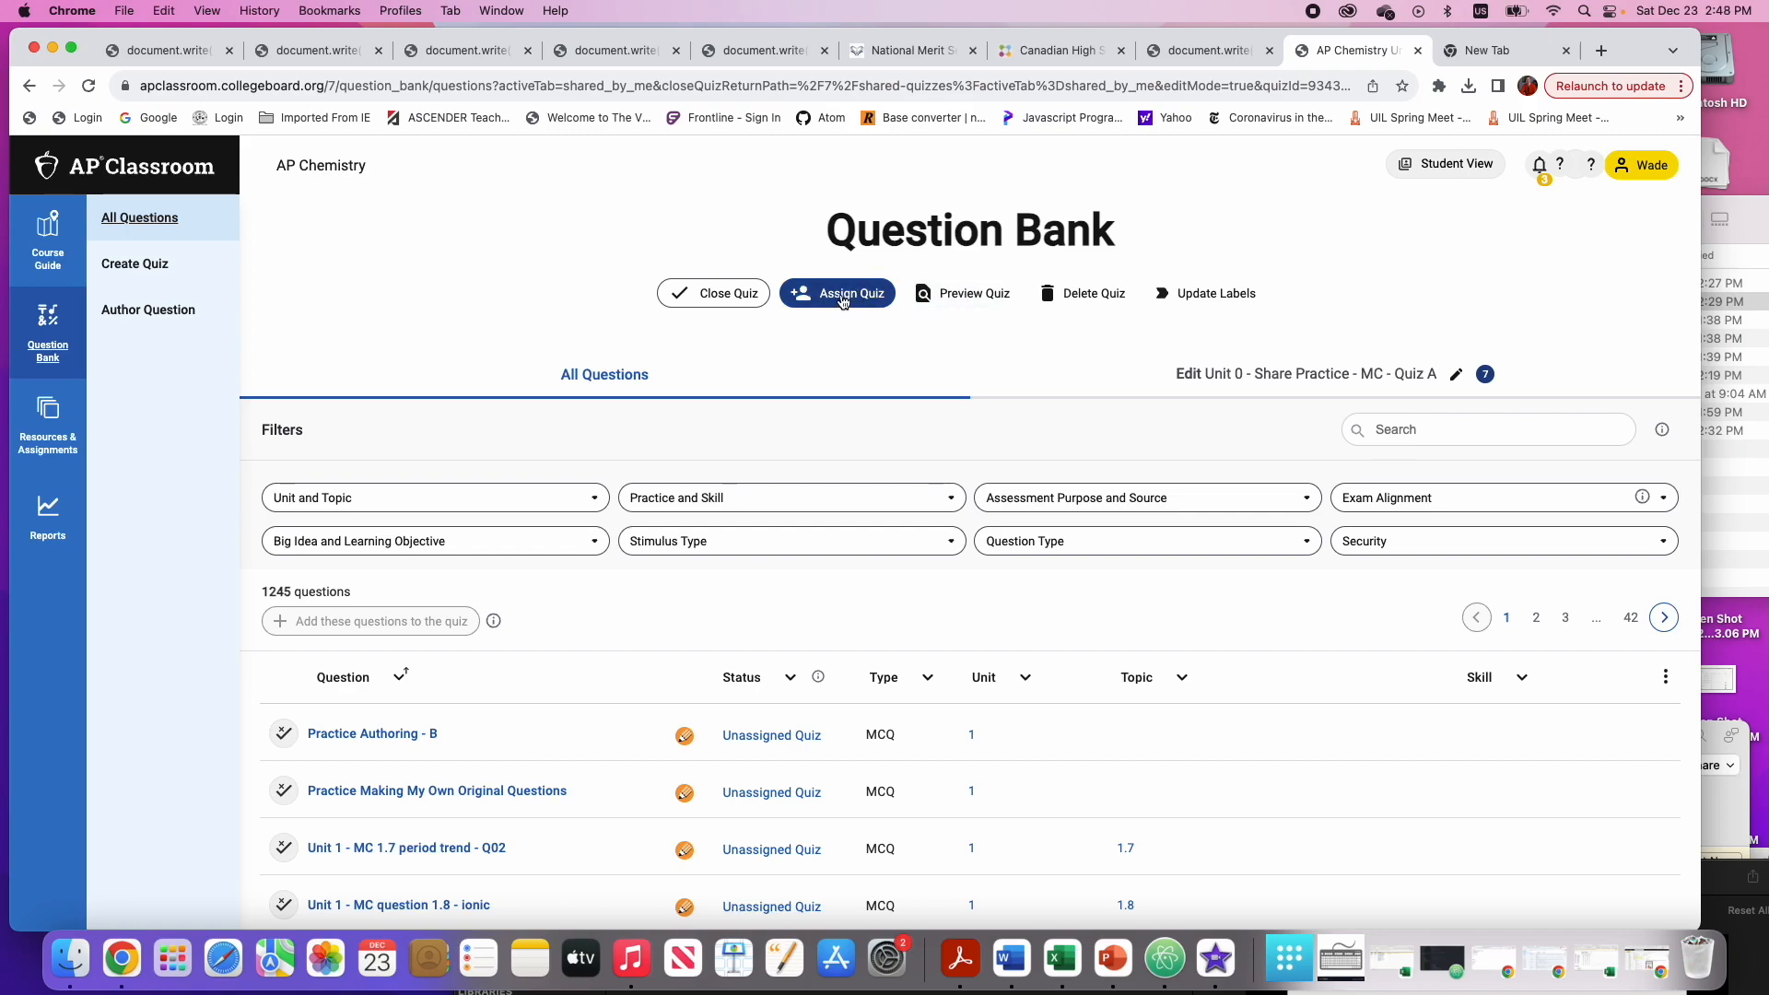
Preview the quiz and download its print version as a PDF into the VIDEO FILES folder
left_click(970, 295)
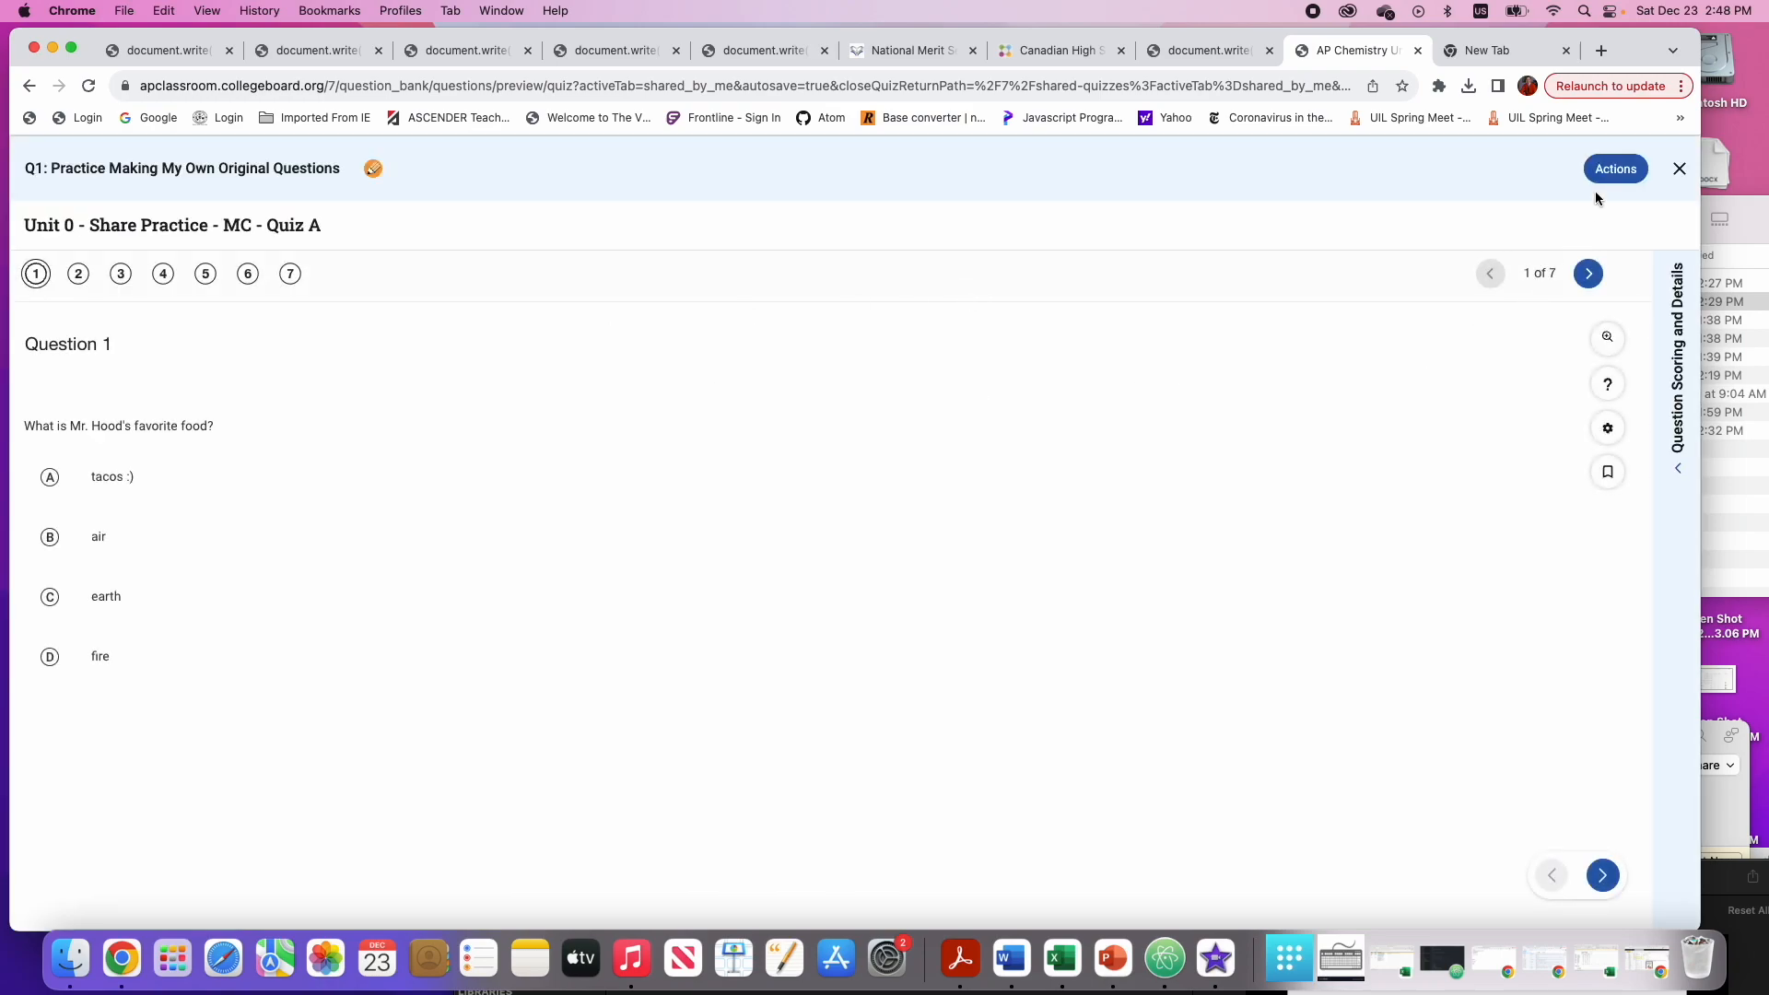
left_click(1611, 172)
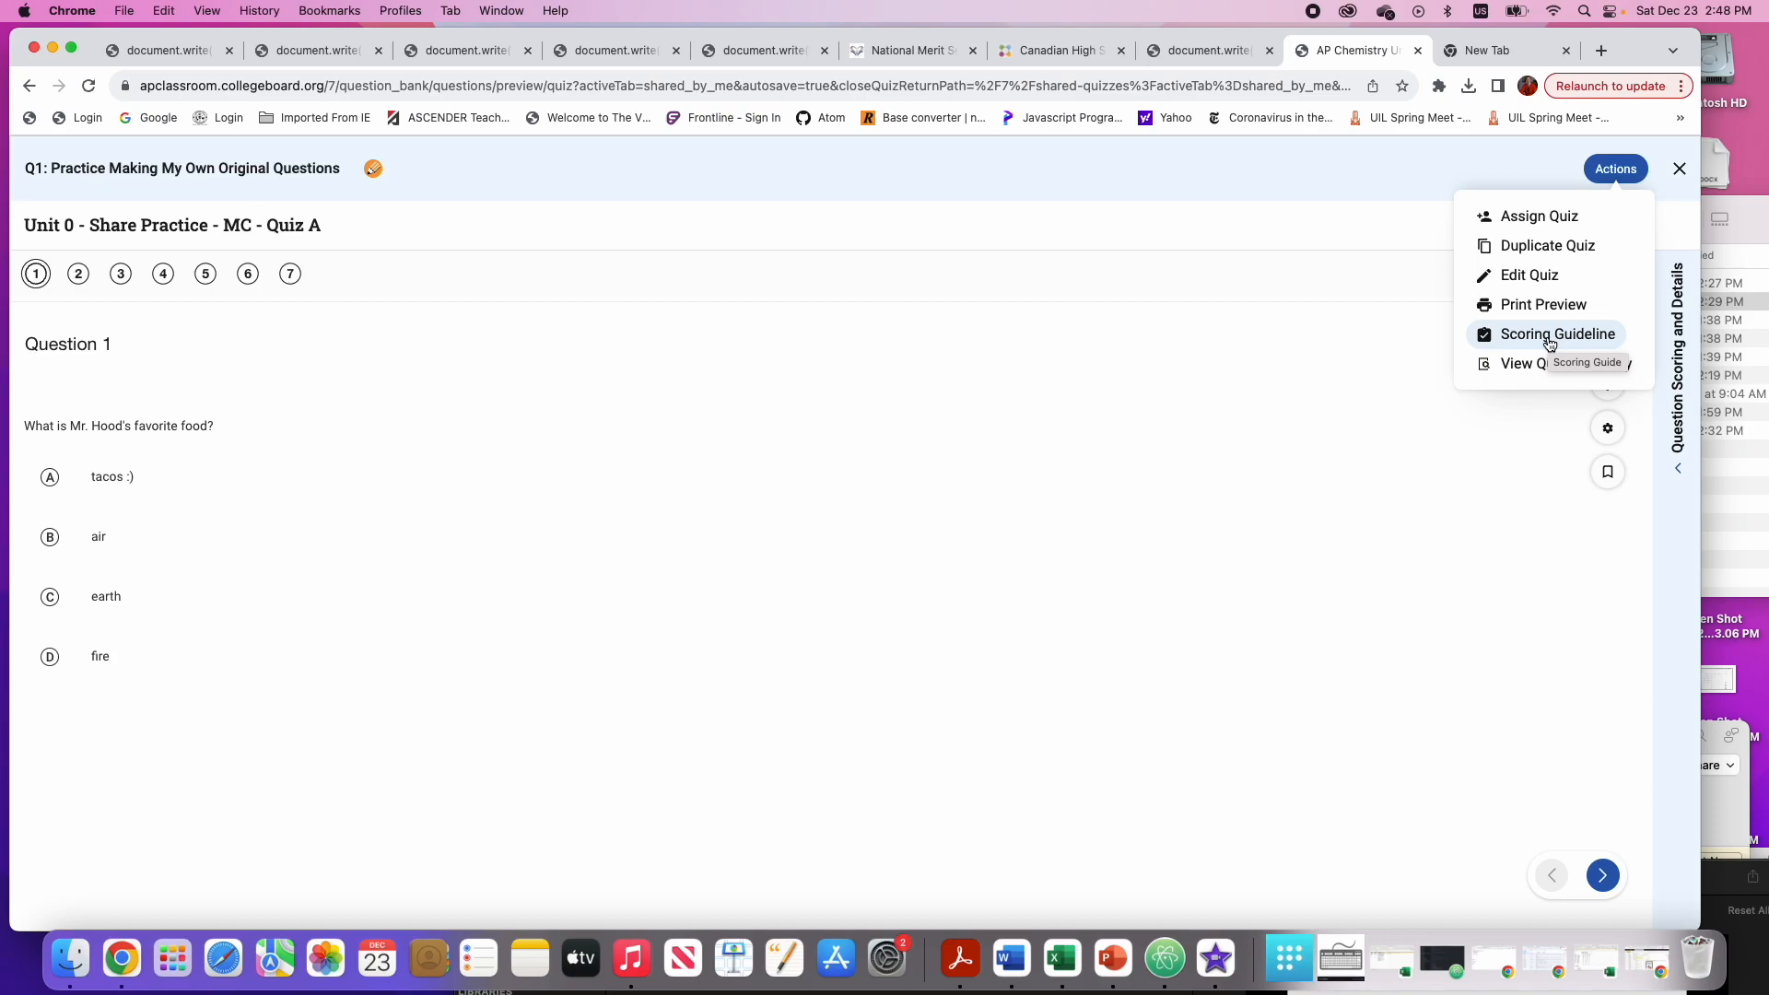
left_click(1544, 304)
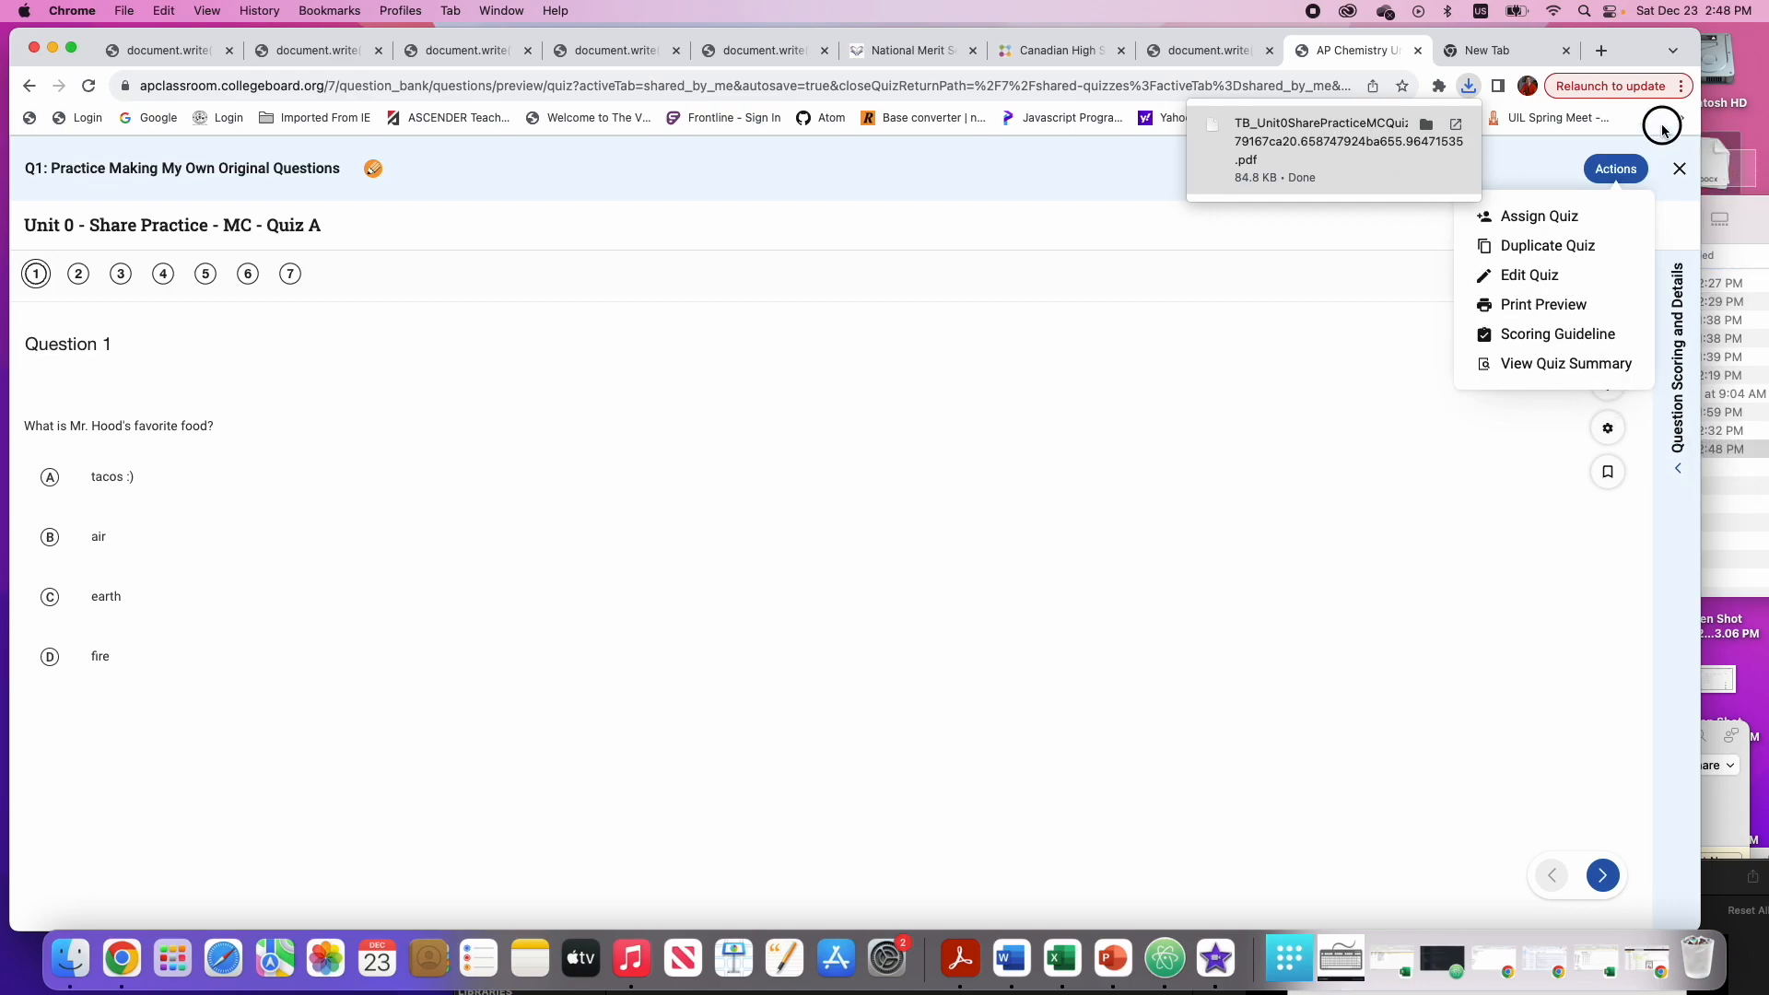
left_click(1715, 168)
left_click_drag(1745, 158, 1514, 112)
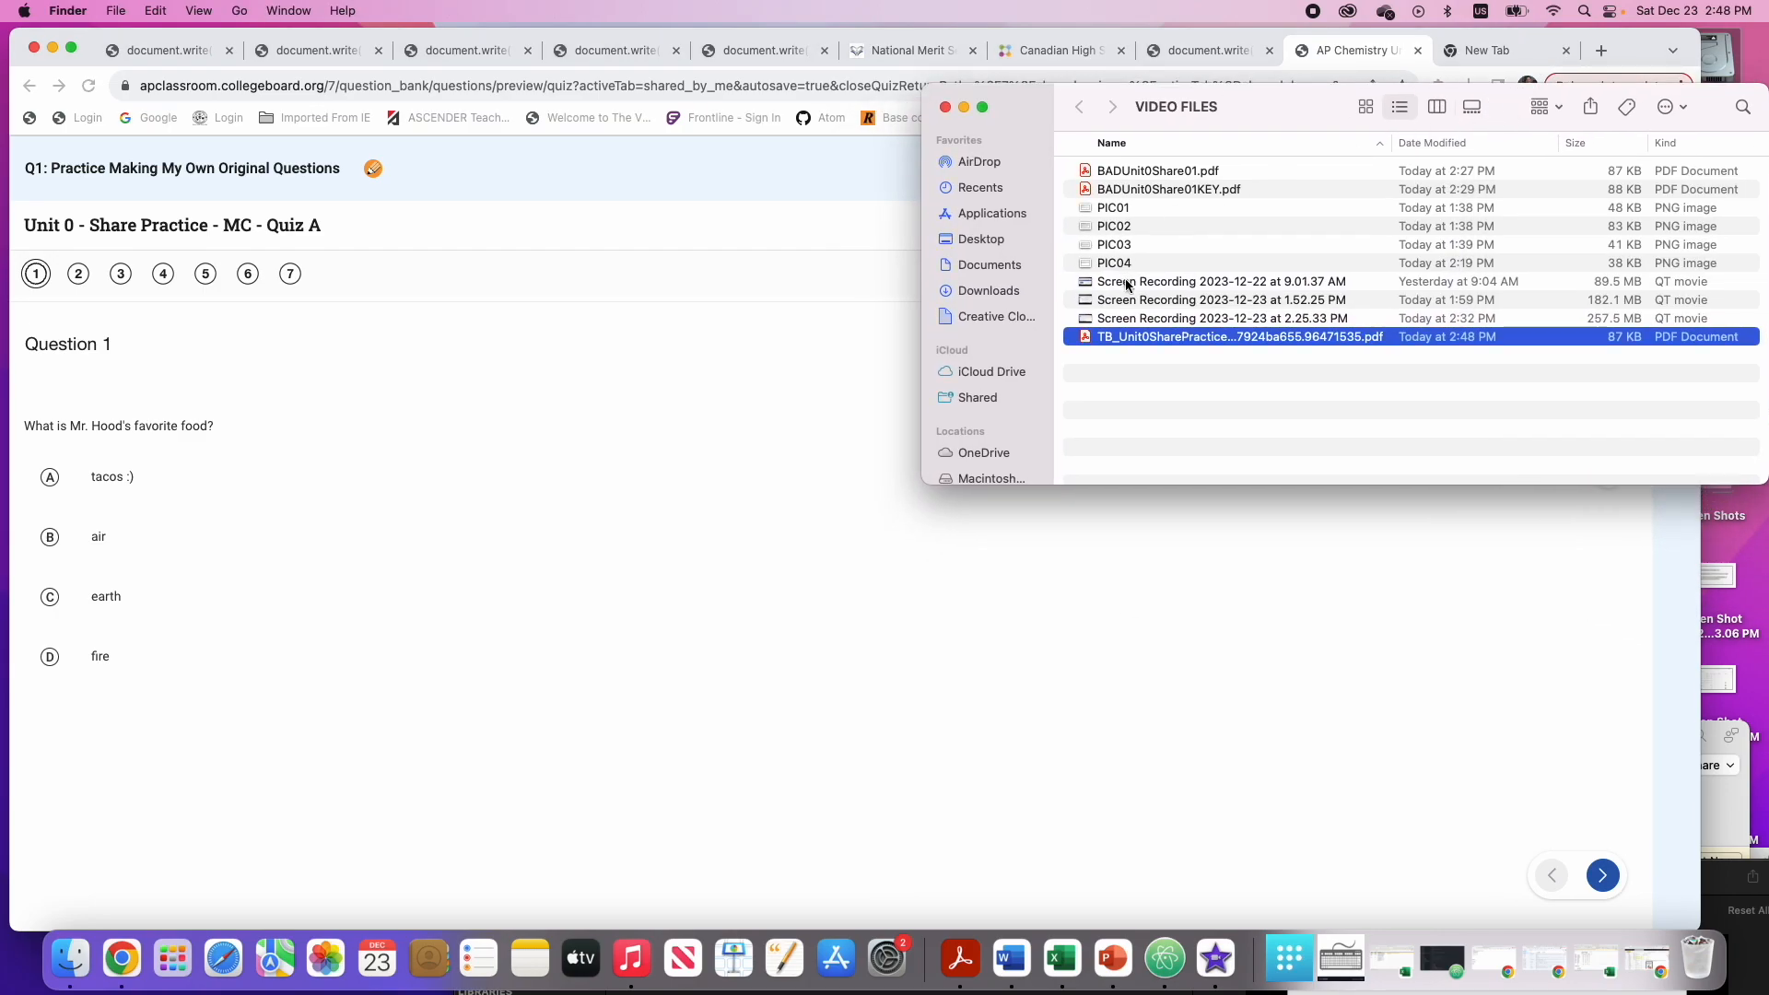
Rename the downloaded quiz PDF in the VIDEO FILES folder as Unit0Share02
left_click(1113, 337)
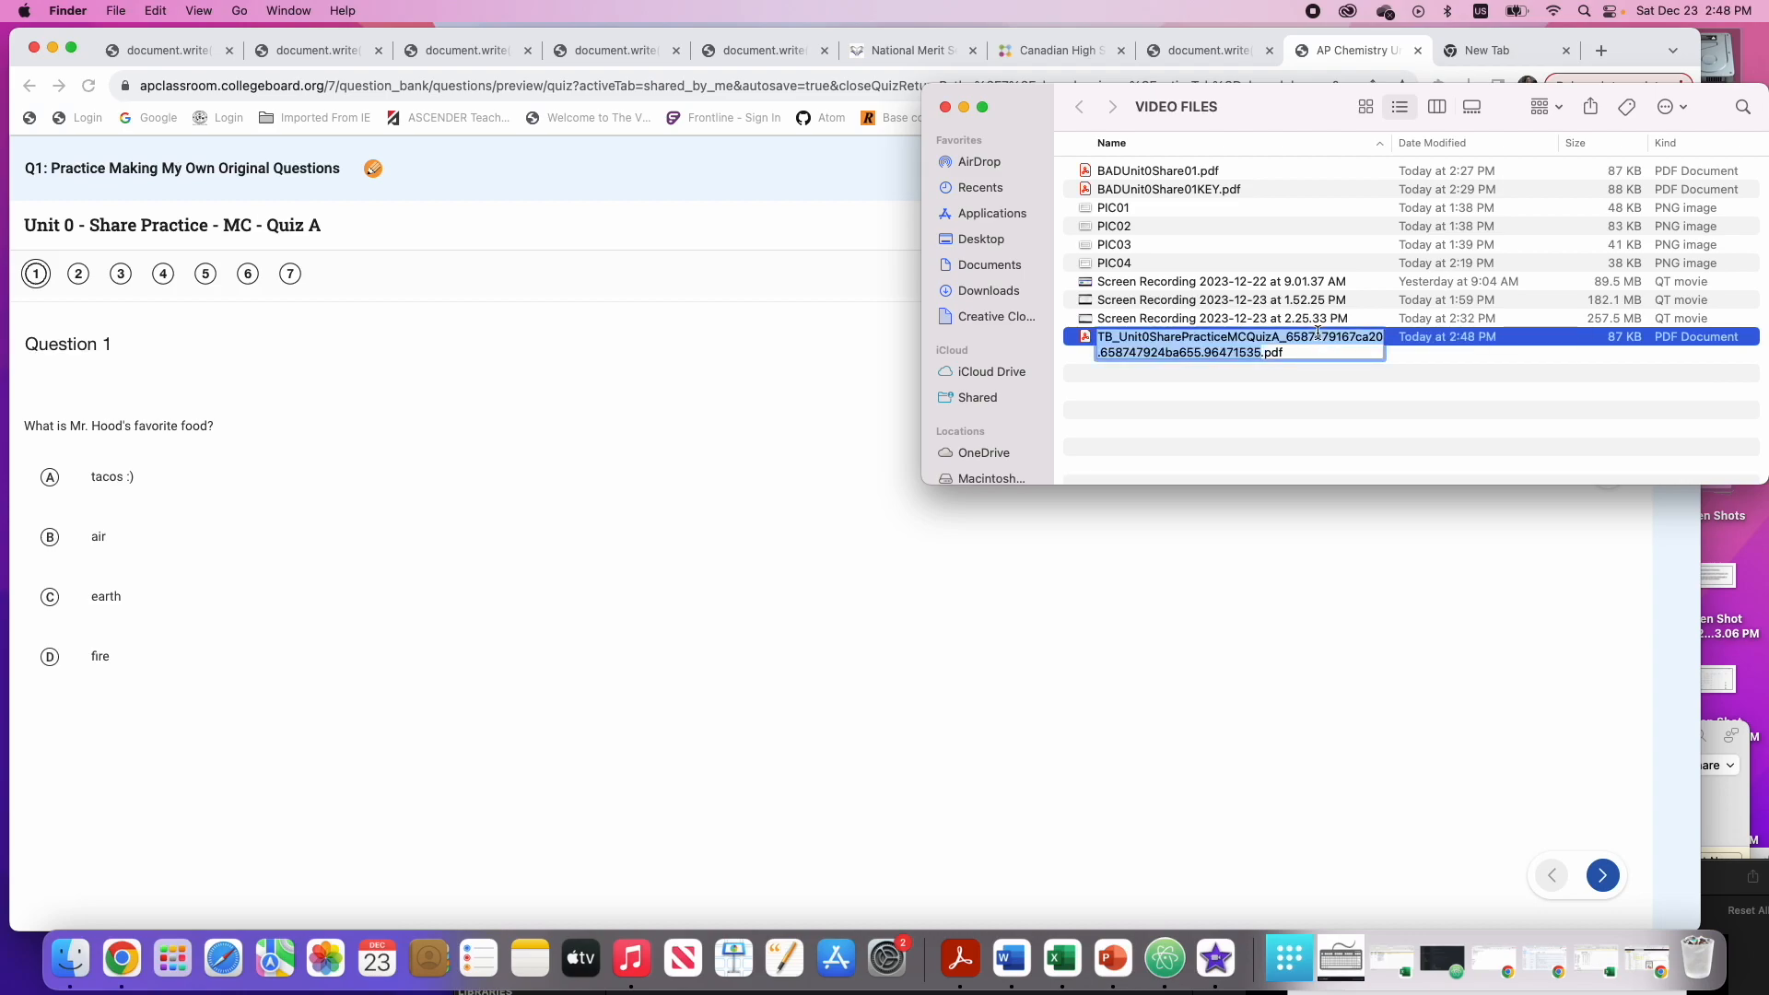
type("Unit0")
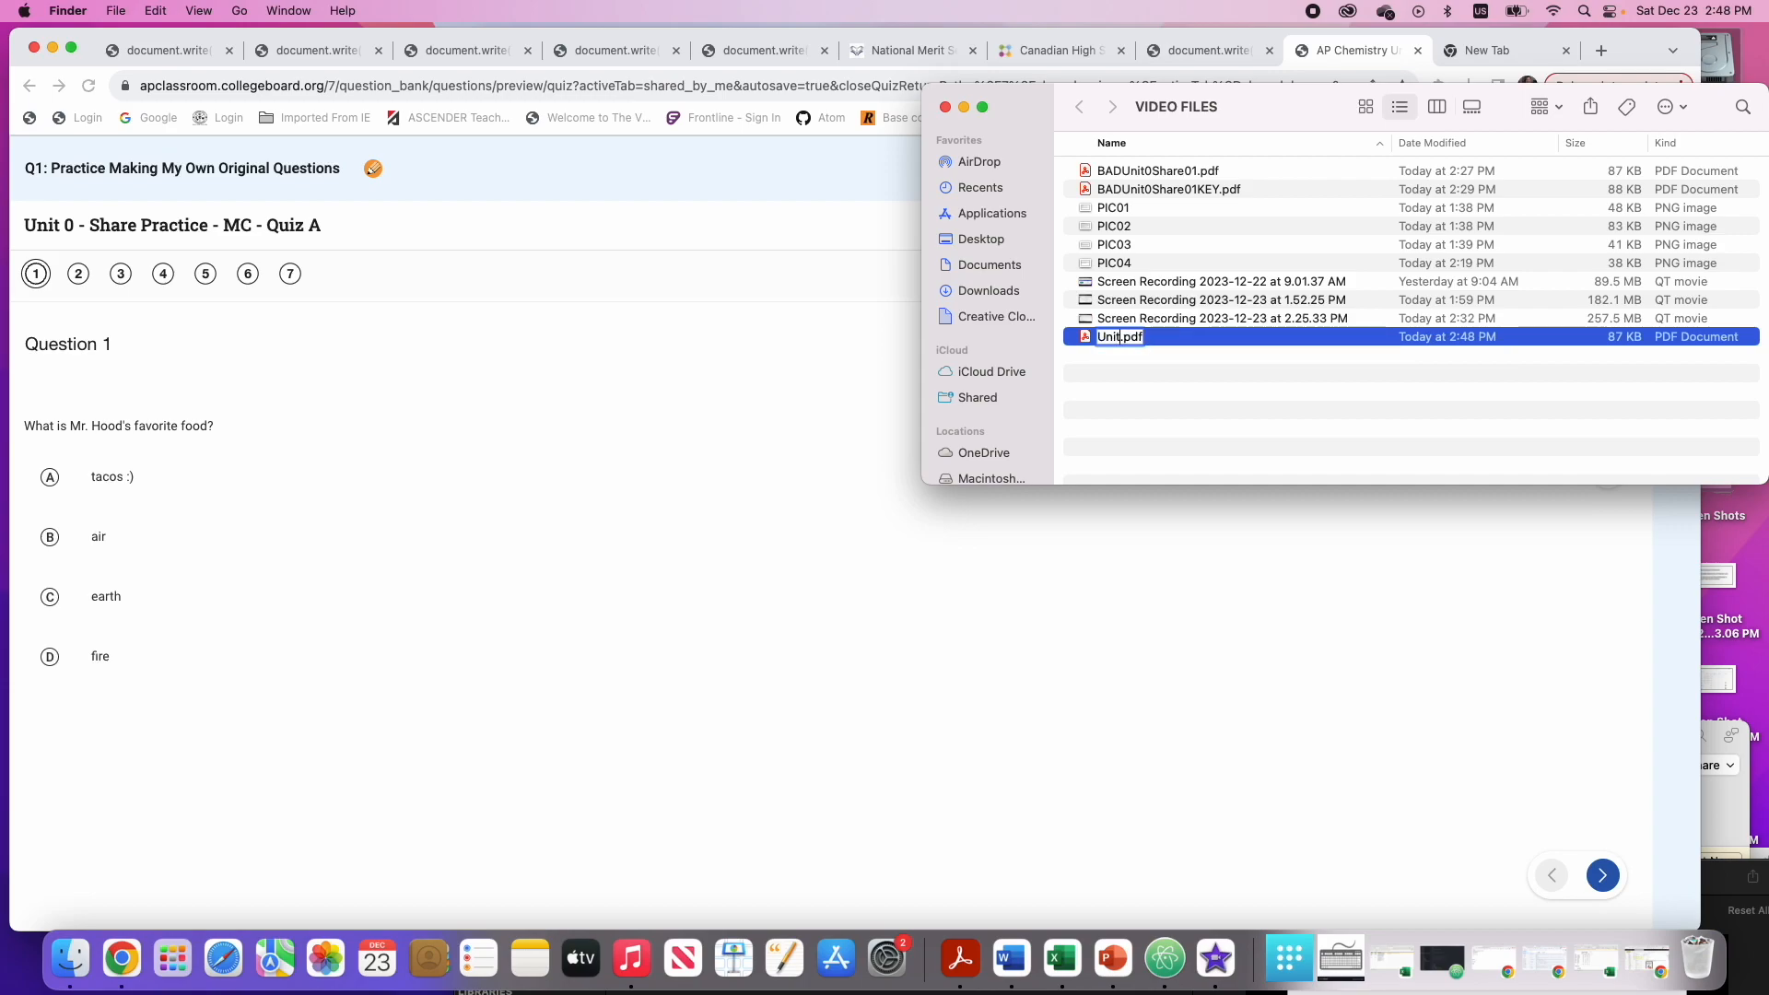
type("SHare02")
key("Return")
Download the quiz's scoring guideline as a PDF and place it in the VIDEO FILES folder
left_click(1617, 169)
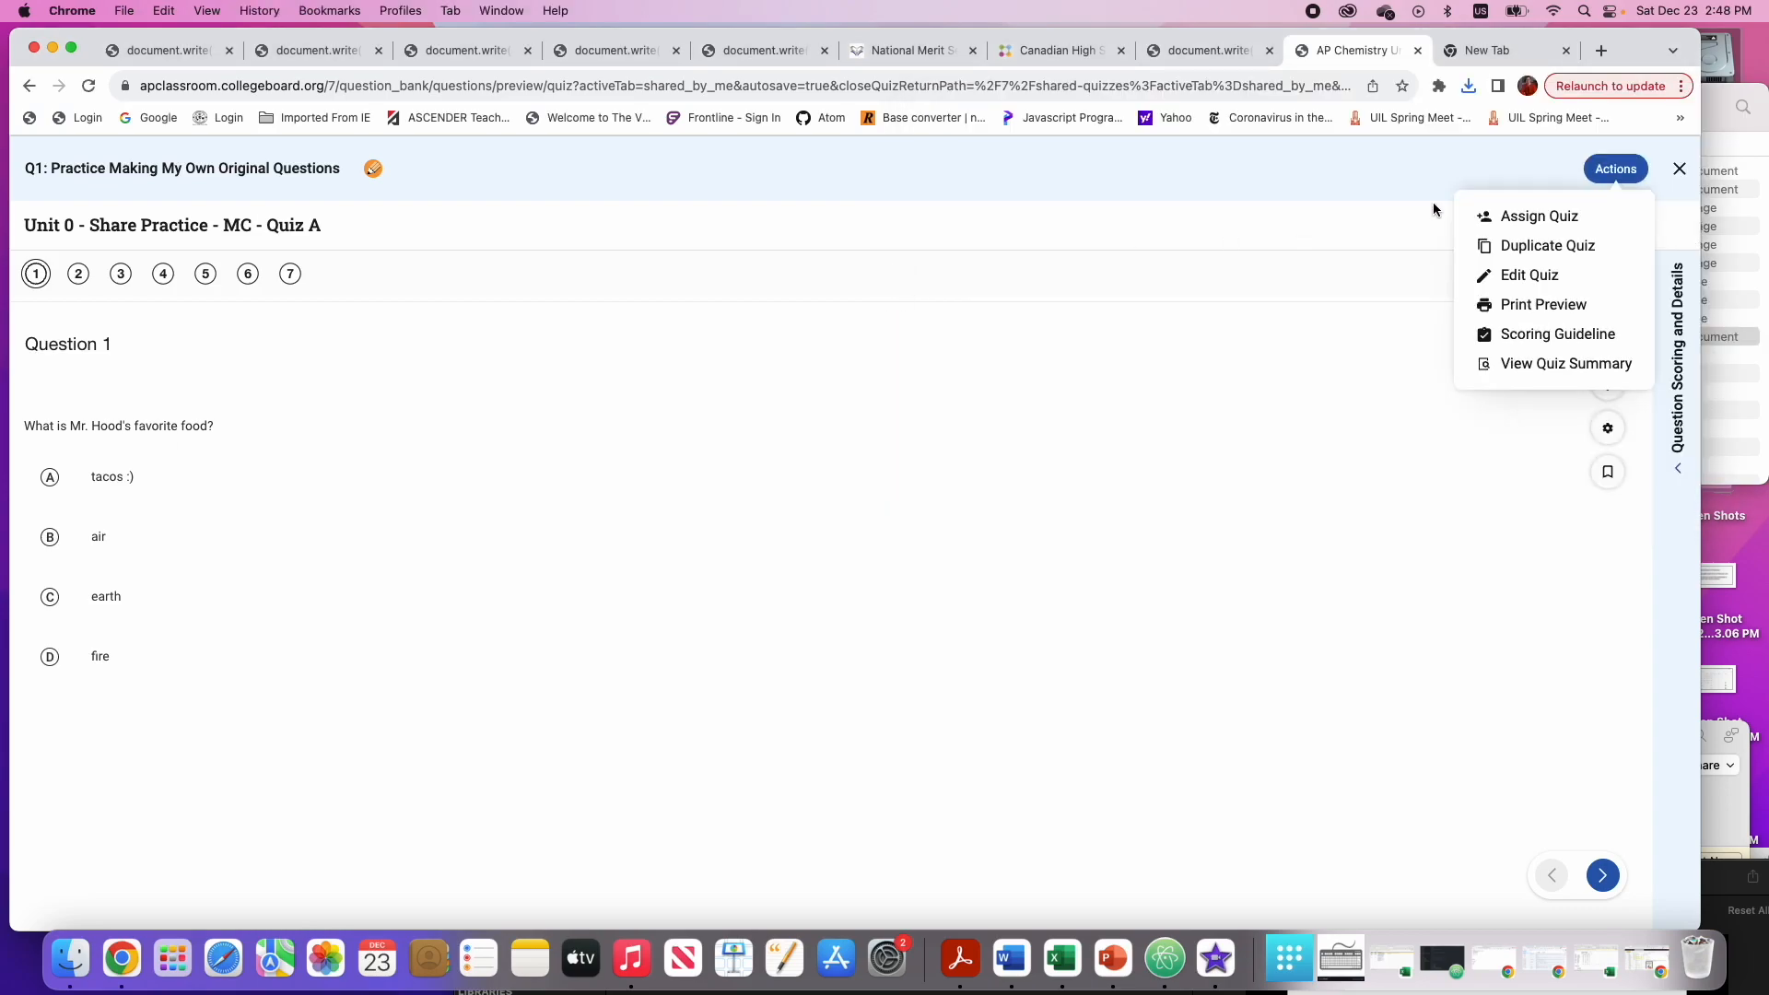
left_click(1532, 334)
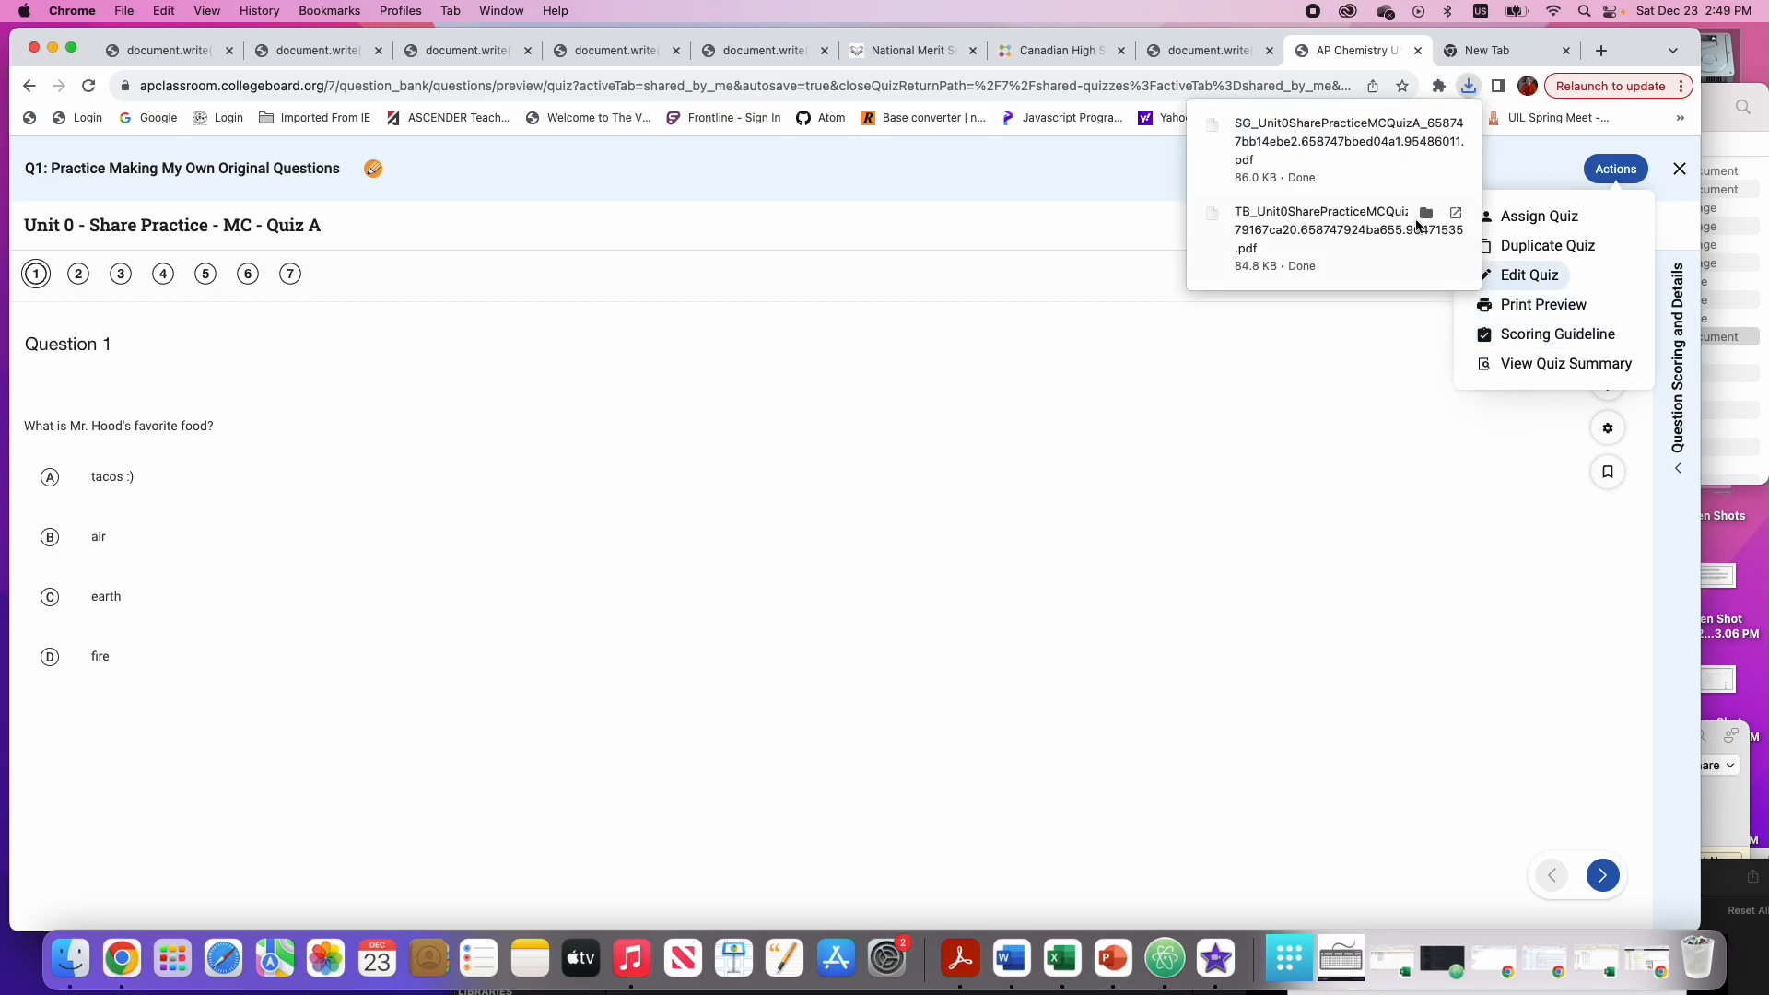
left_click_drag(1329, 130, 1719, 103)
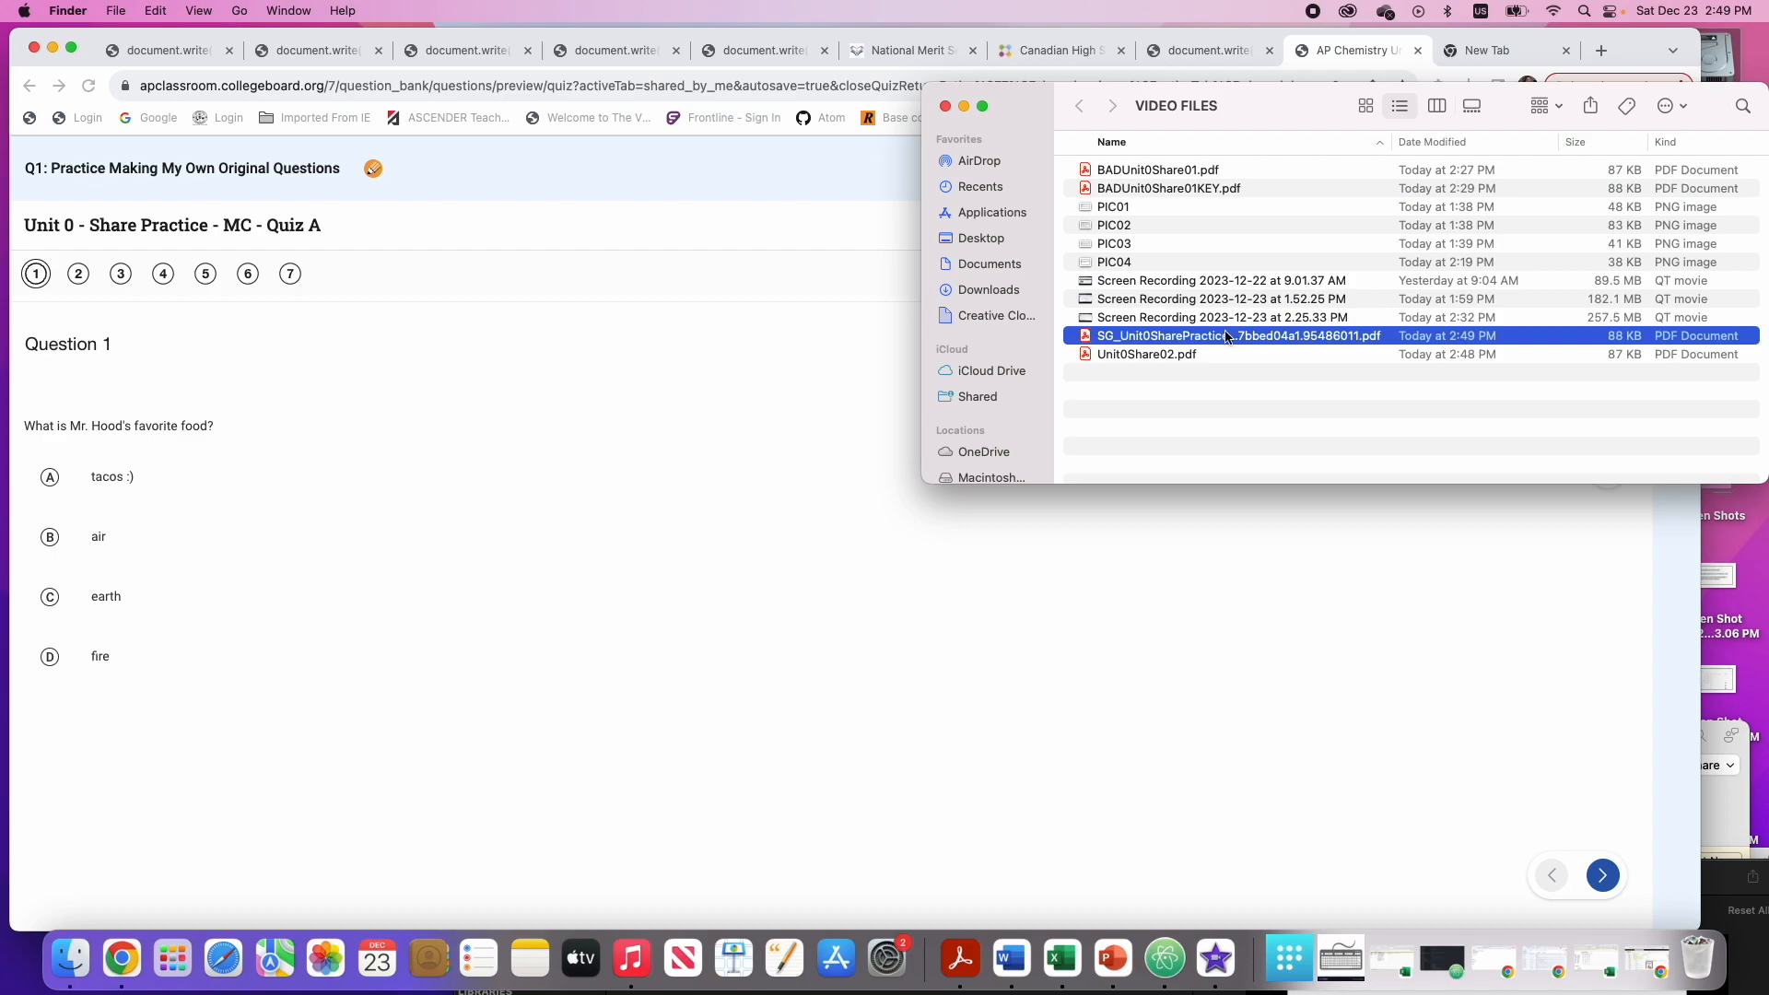
Rename the scoring guideline PDF in the VIDEO FILES folder as Unit0Share02KEY
left_click(1131, 342)
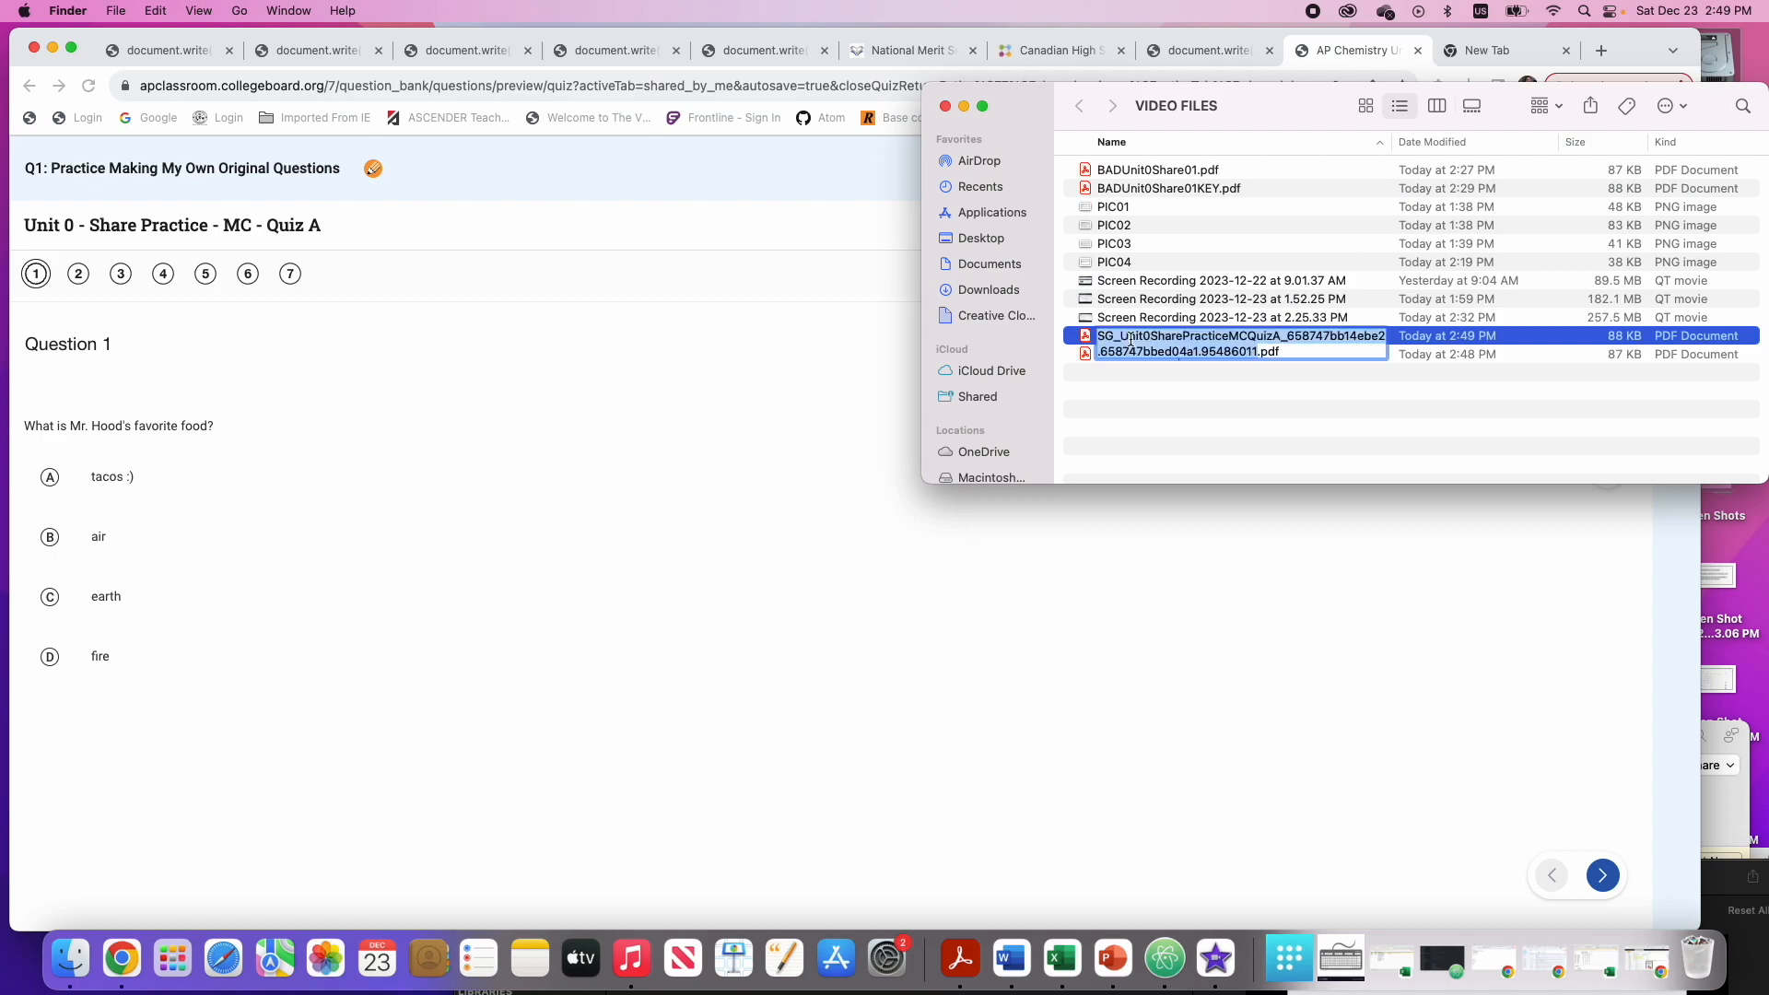
type("Unit")
type("0Share02")
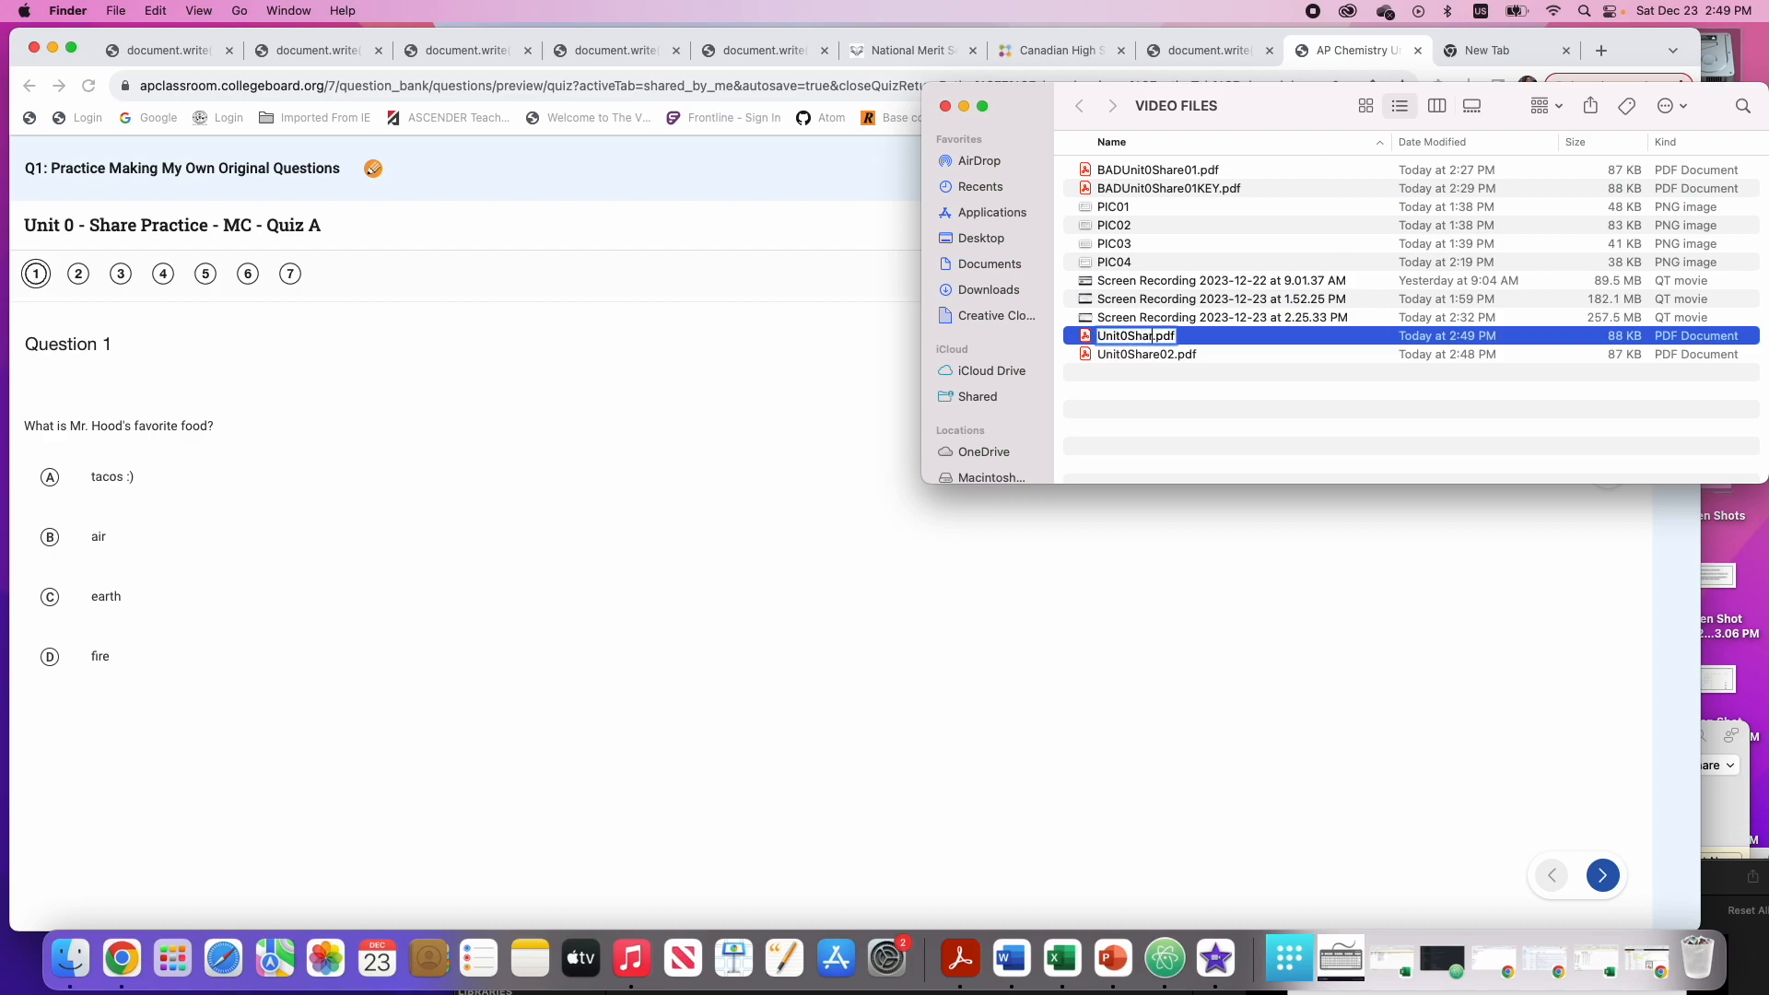
type("KEY")
key("Return")
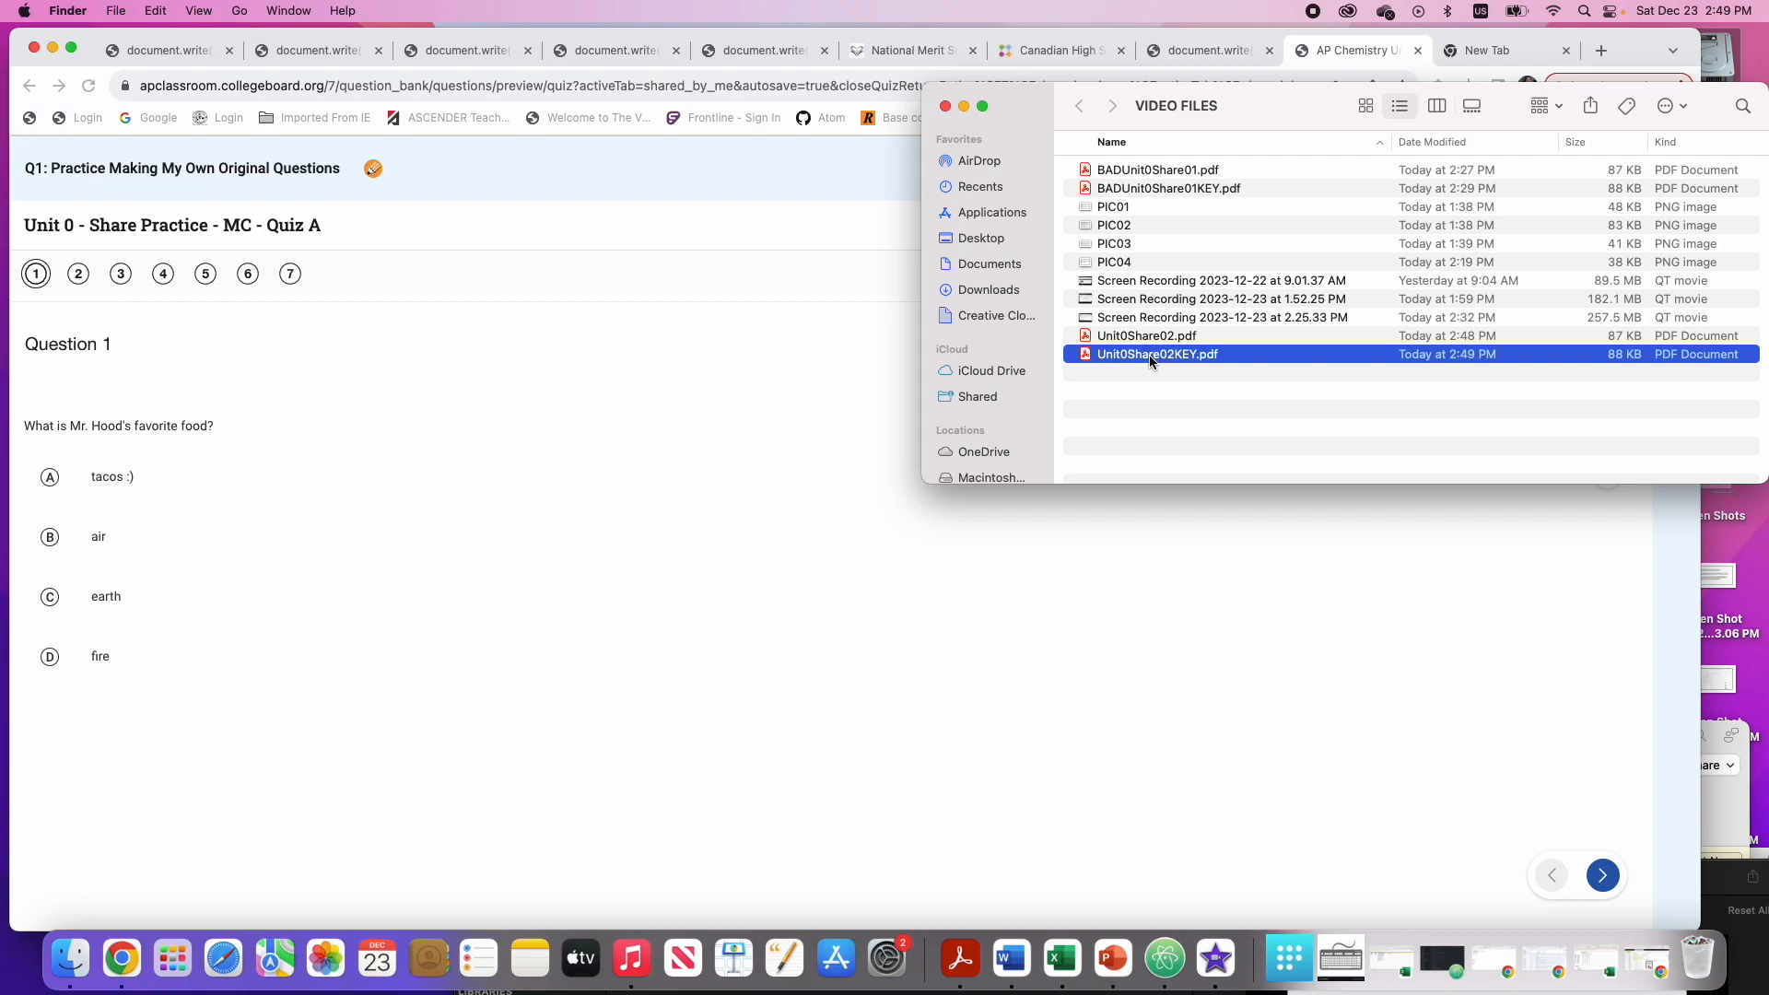
Close the quiz preview and copy the share link of "Unit 0 - Share Practice - MC - Quiz A" from the quizzes shared by me
left_click(878, 166)
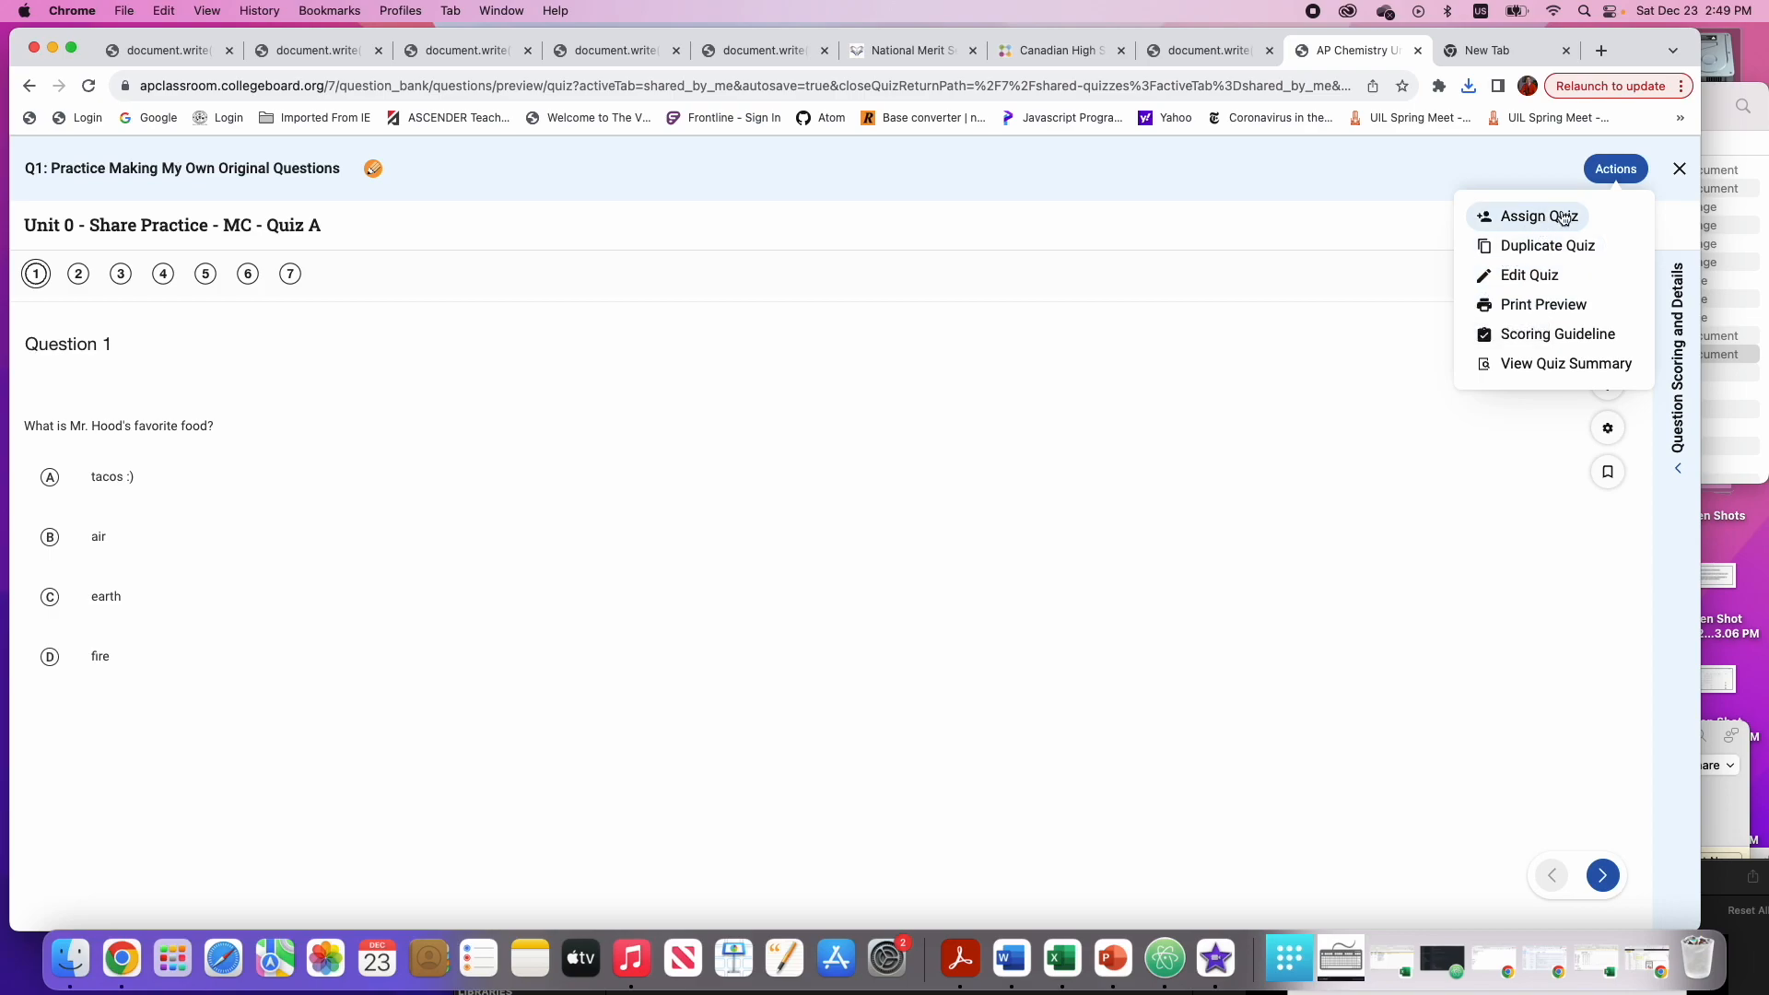
left_click(1678, 170)
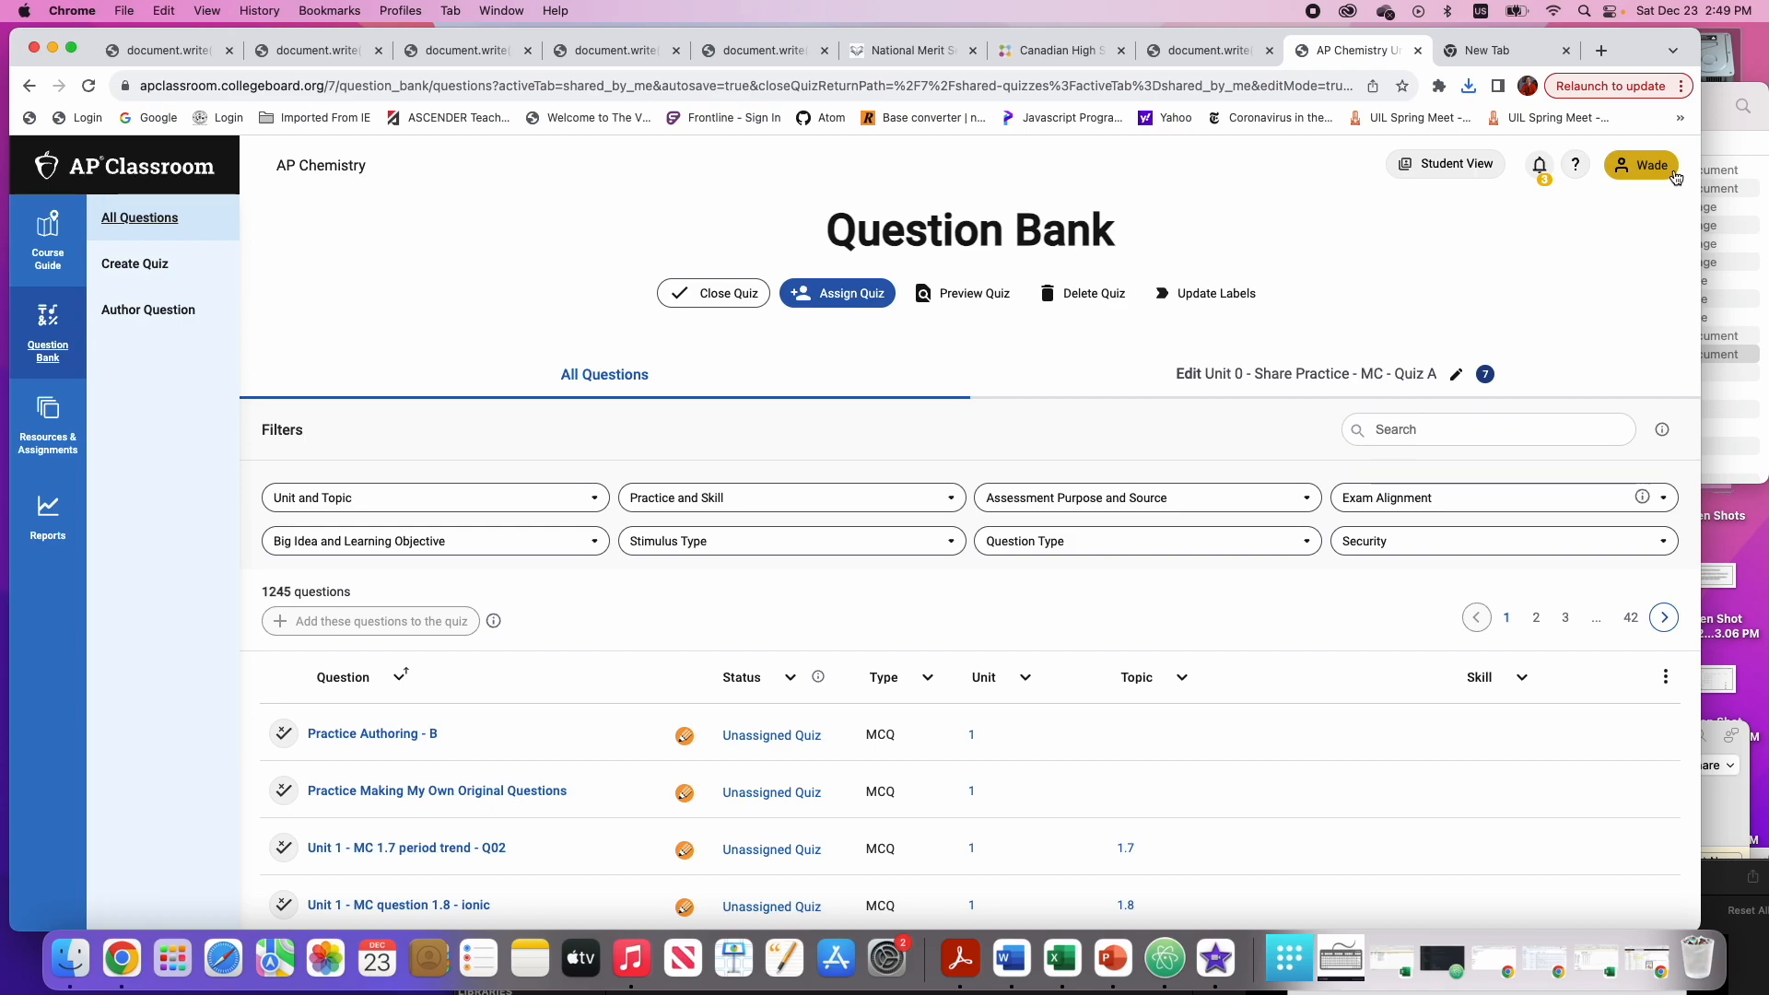
left_click(152, 310)
mouse_move(56, 408)
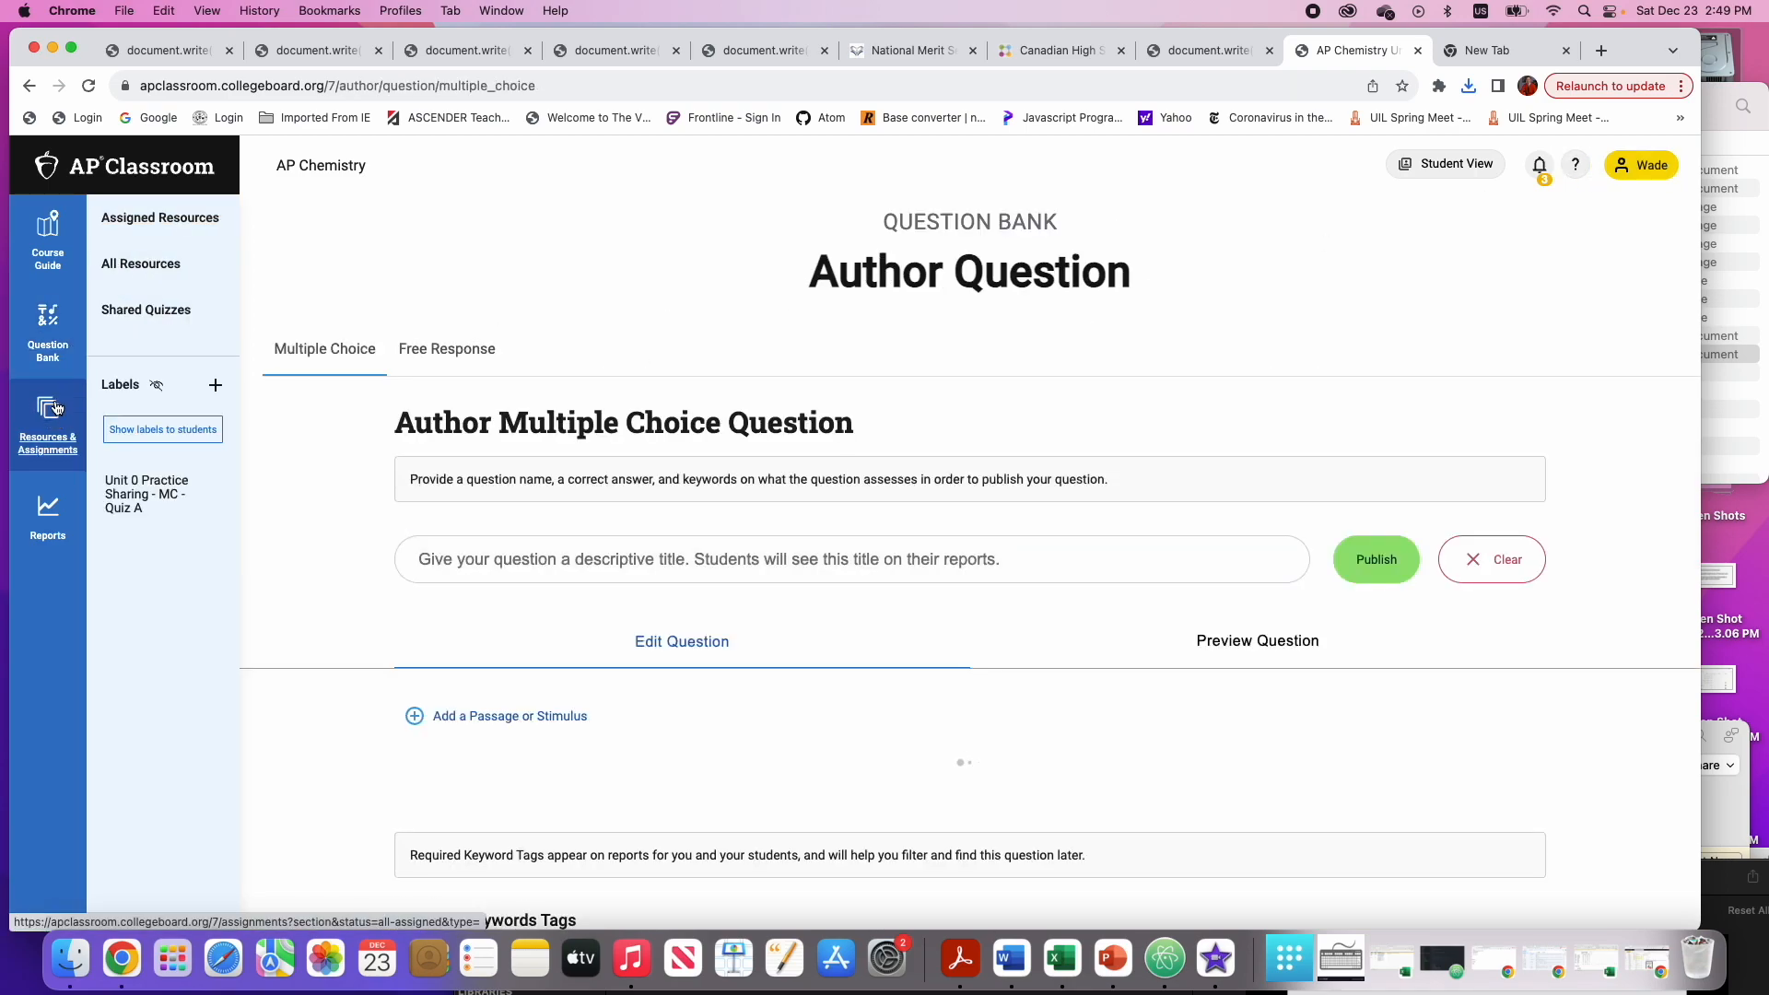
left_click(145, 310)
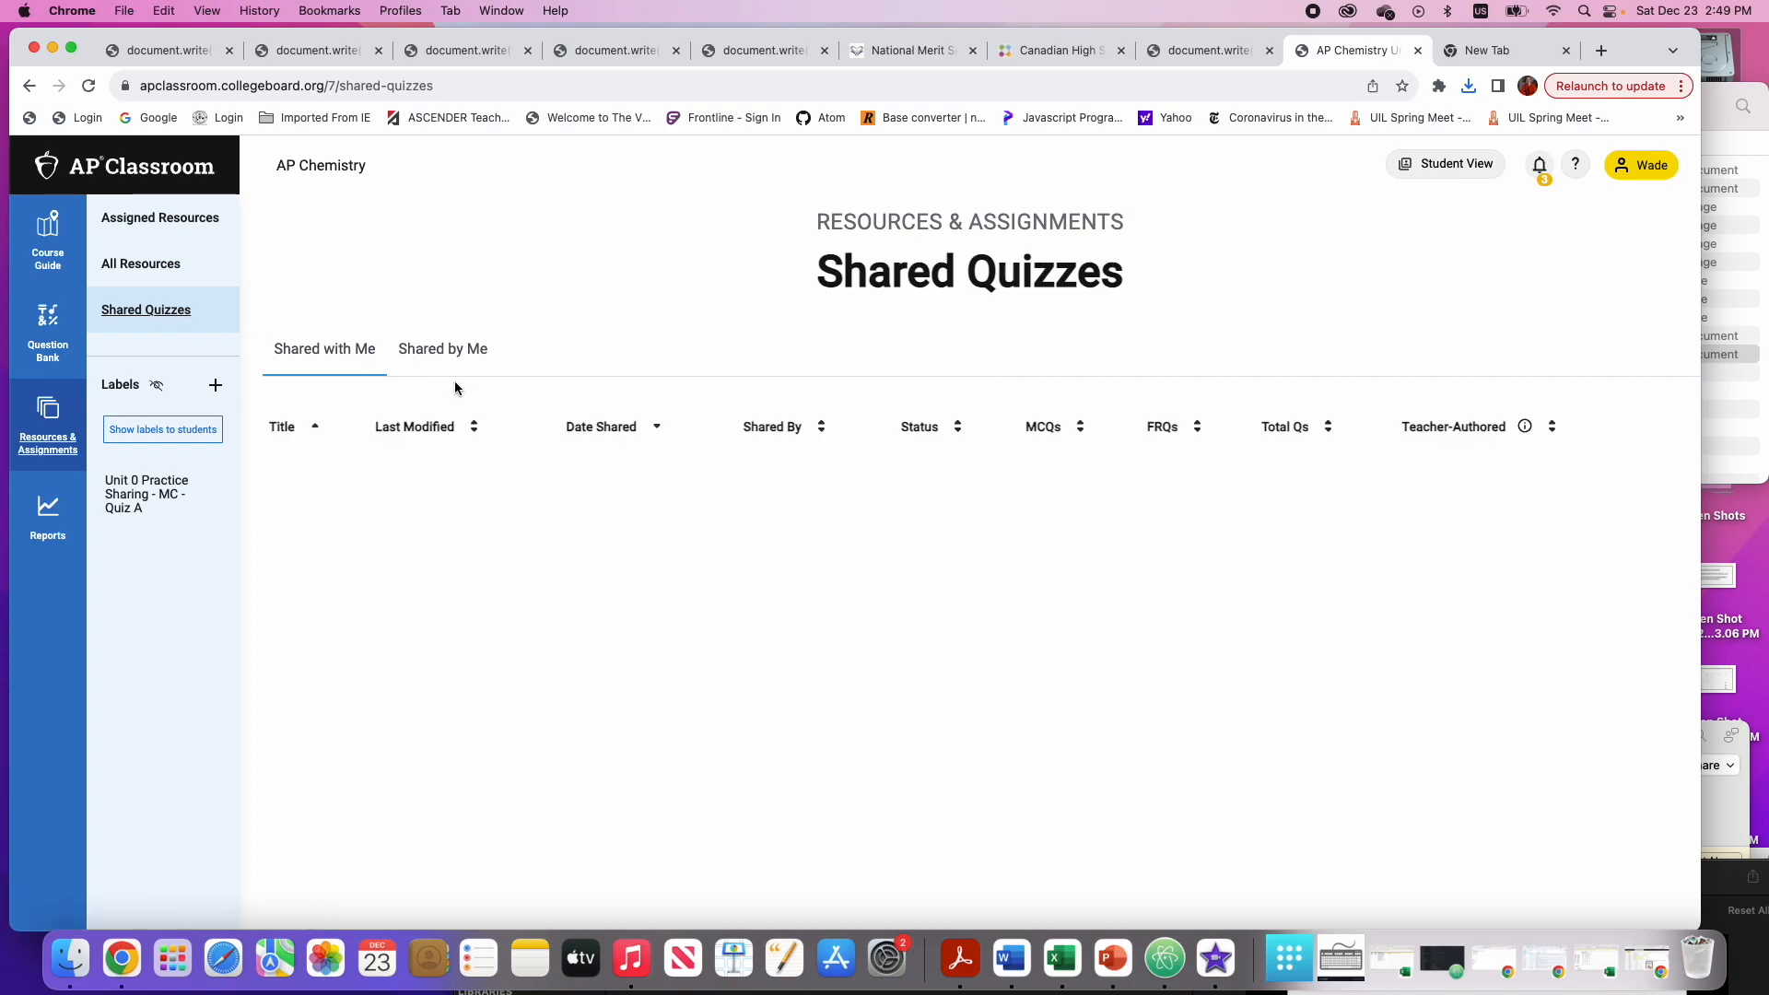
left_click(451, 350)
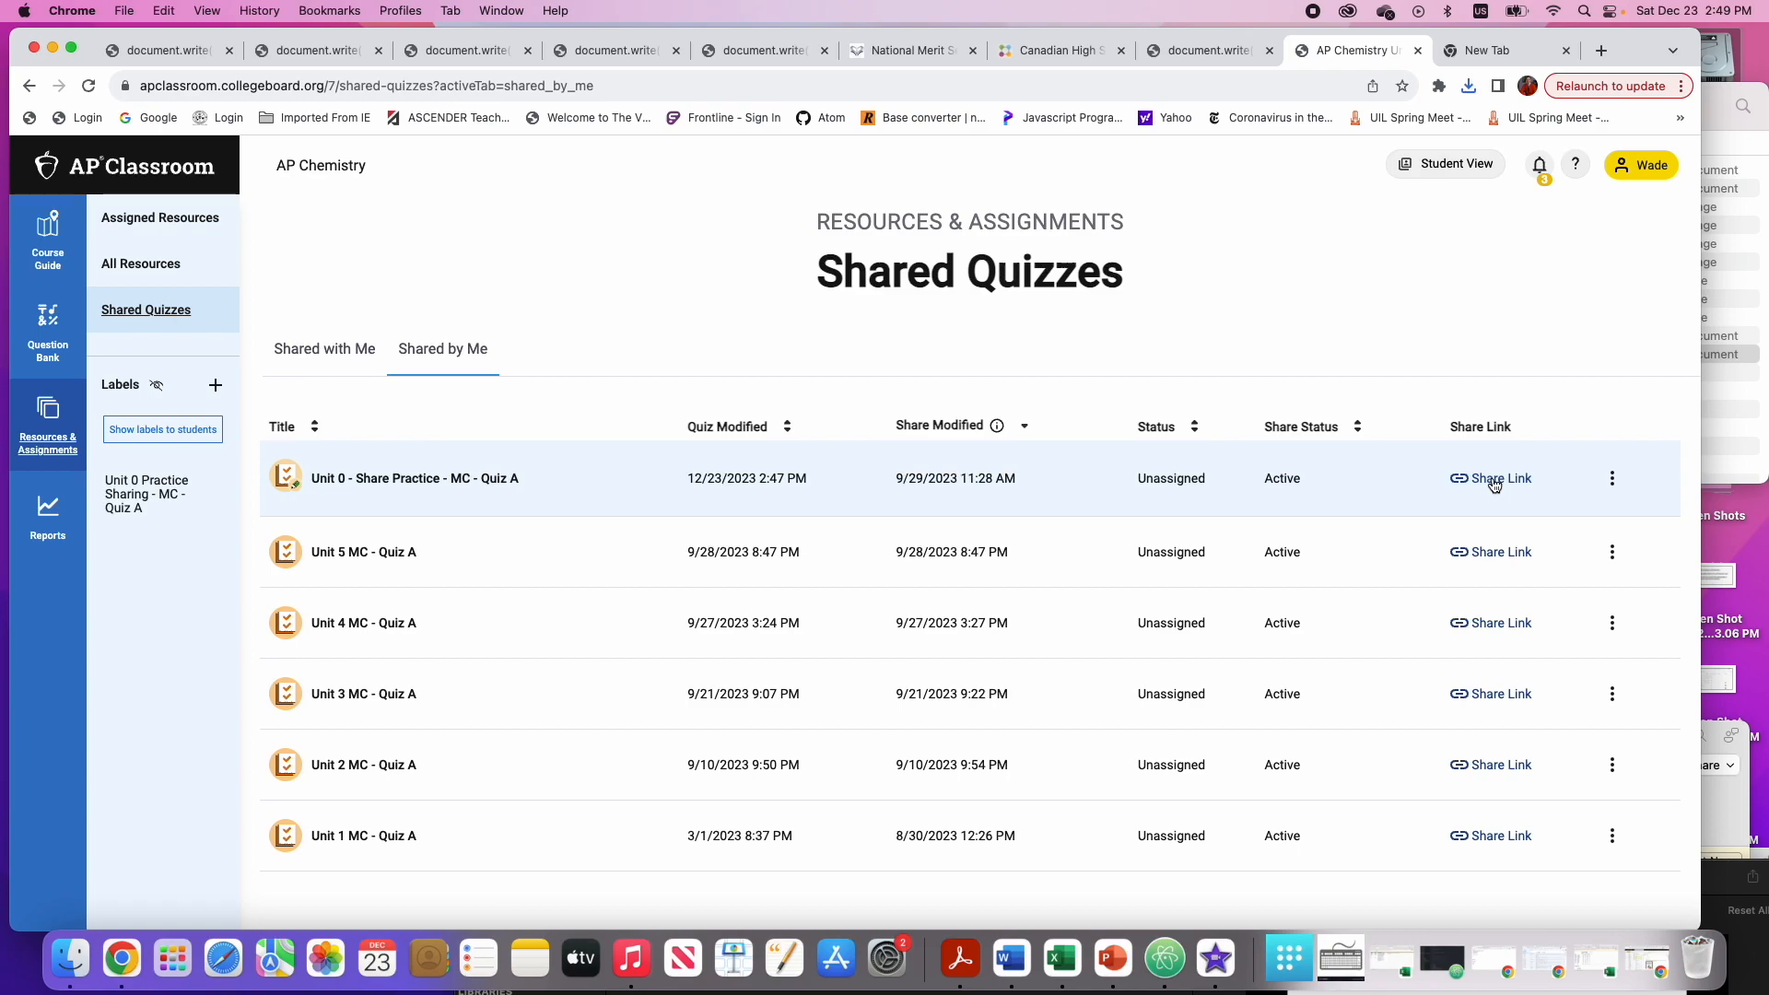
left_click(1494, 483)
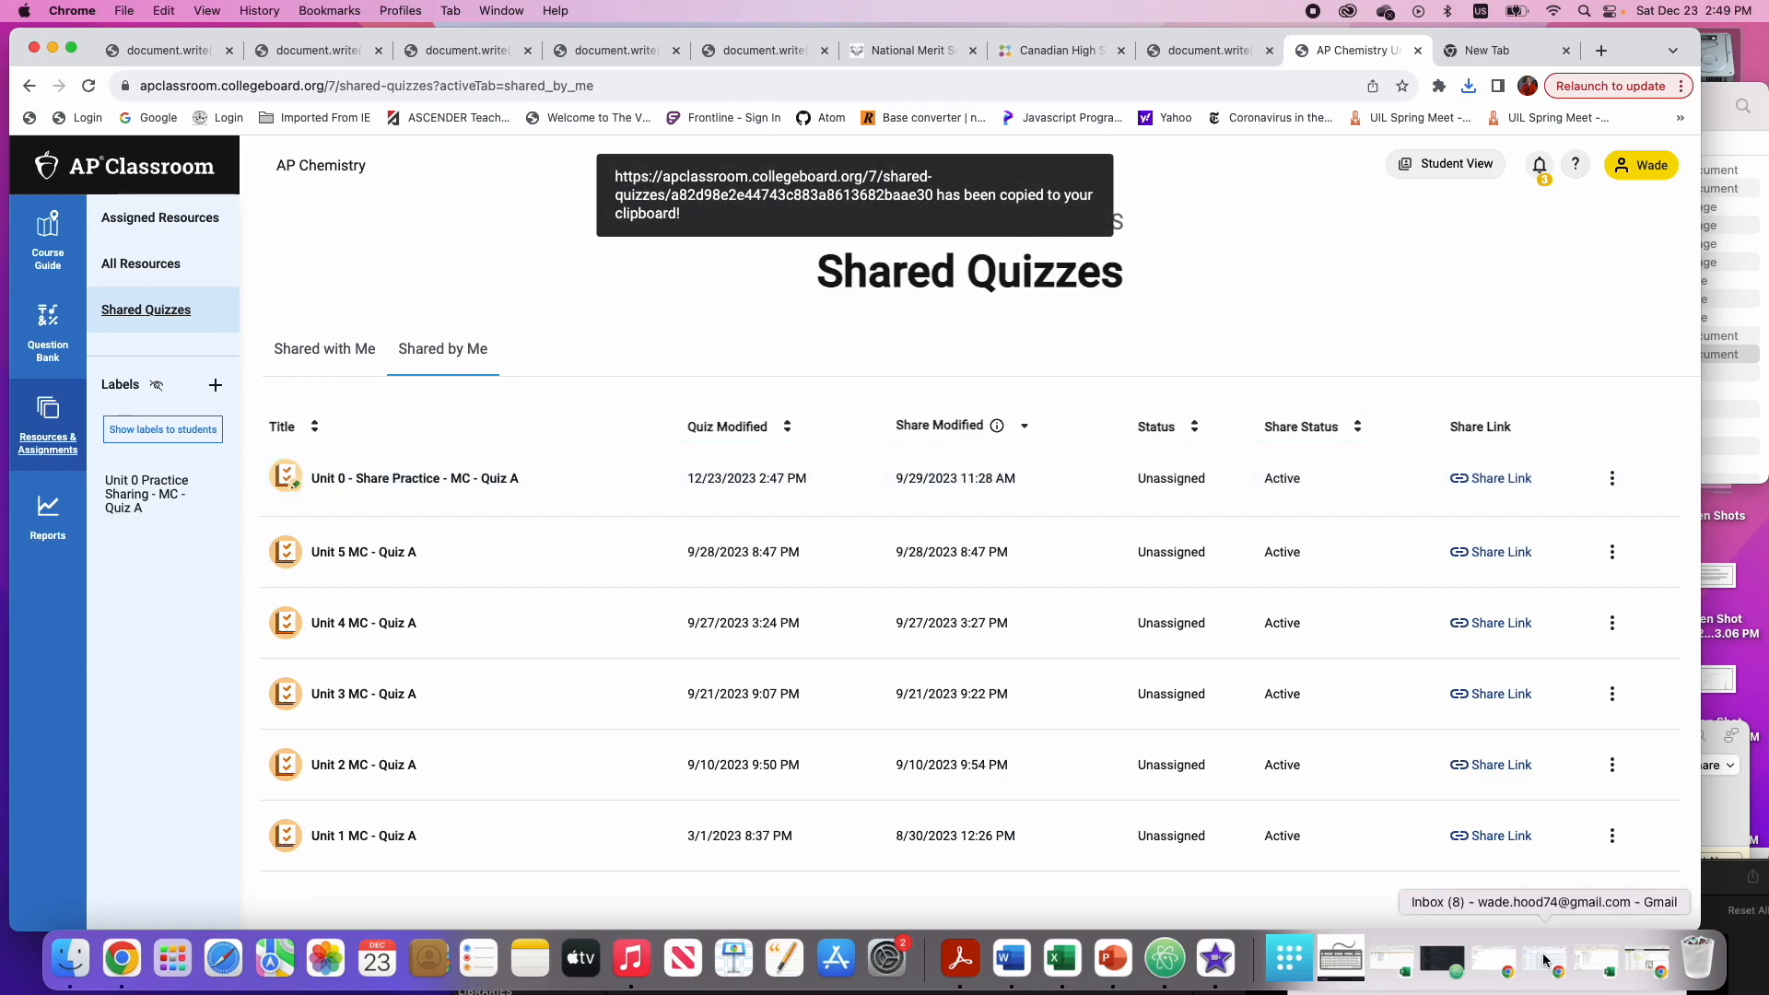
Switch to the APSharedQuiz document in Word and paste the copied quiz link below the paragraph about the AP Facebook group
left_click(1029, 961)
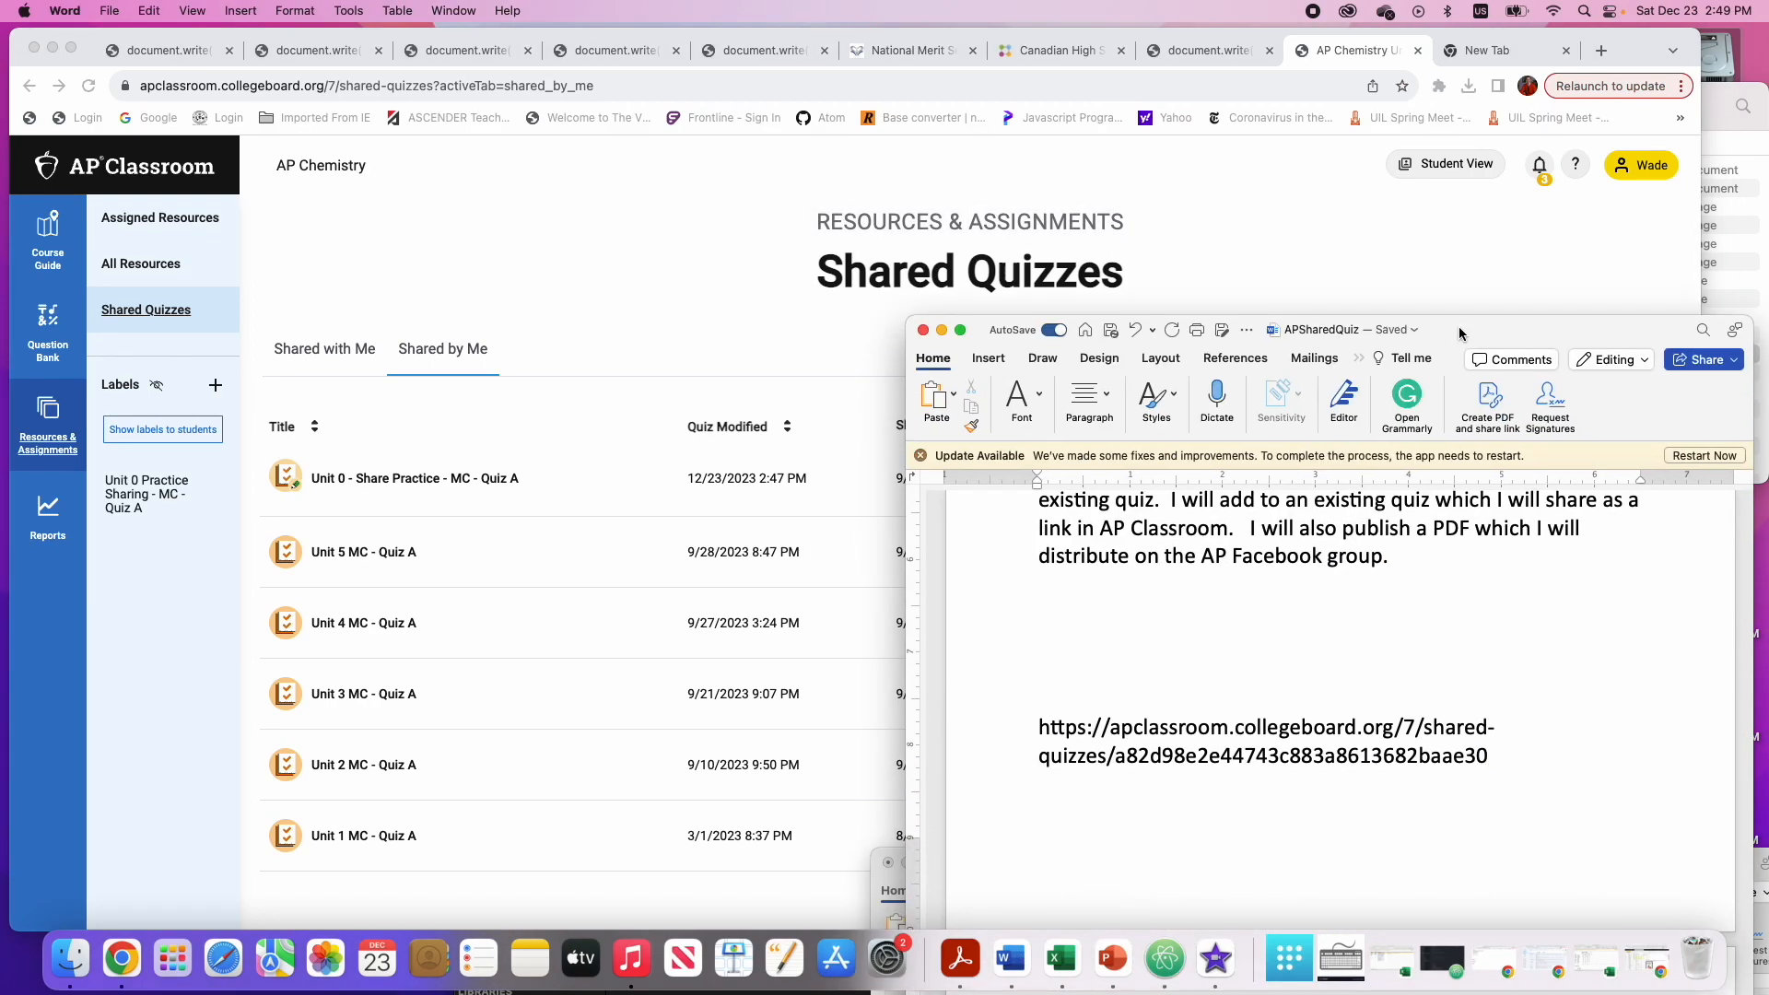
left_click(1080, 651)
key("Return")
key("Return")
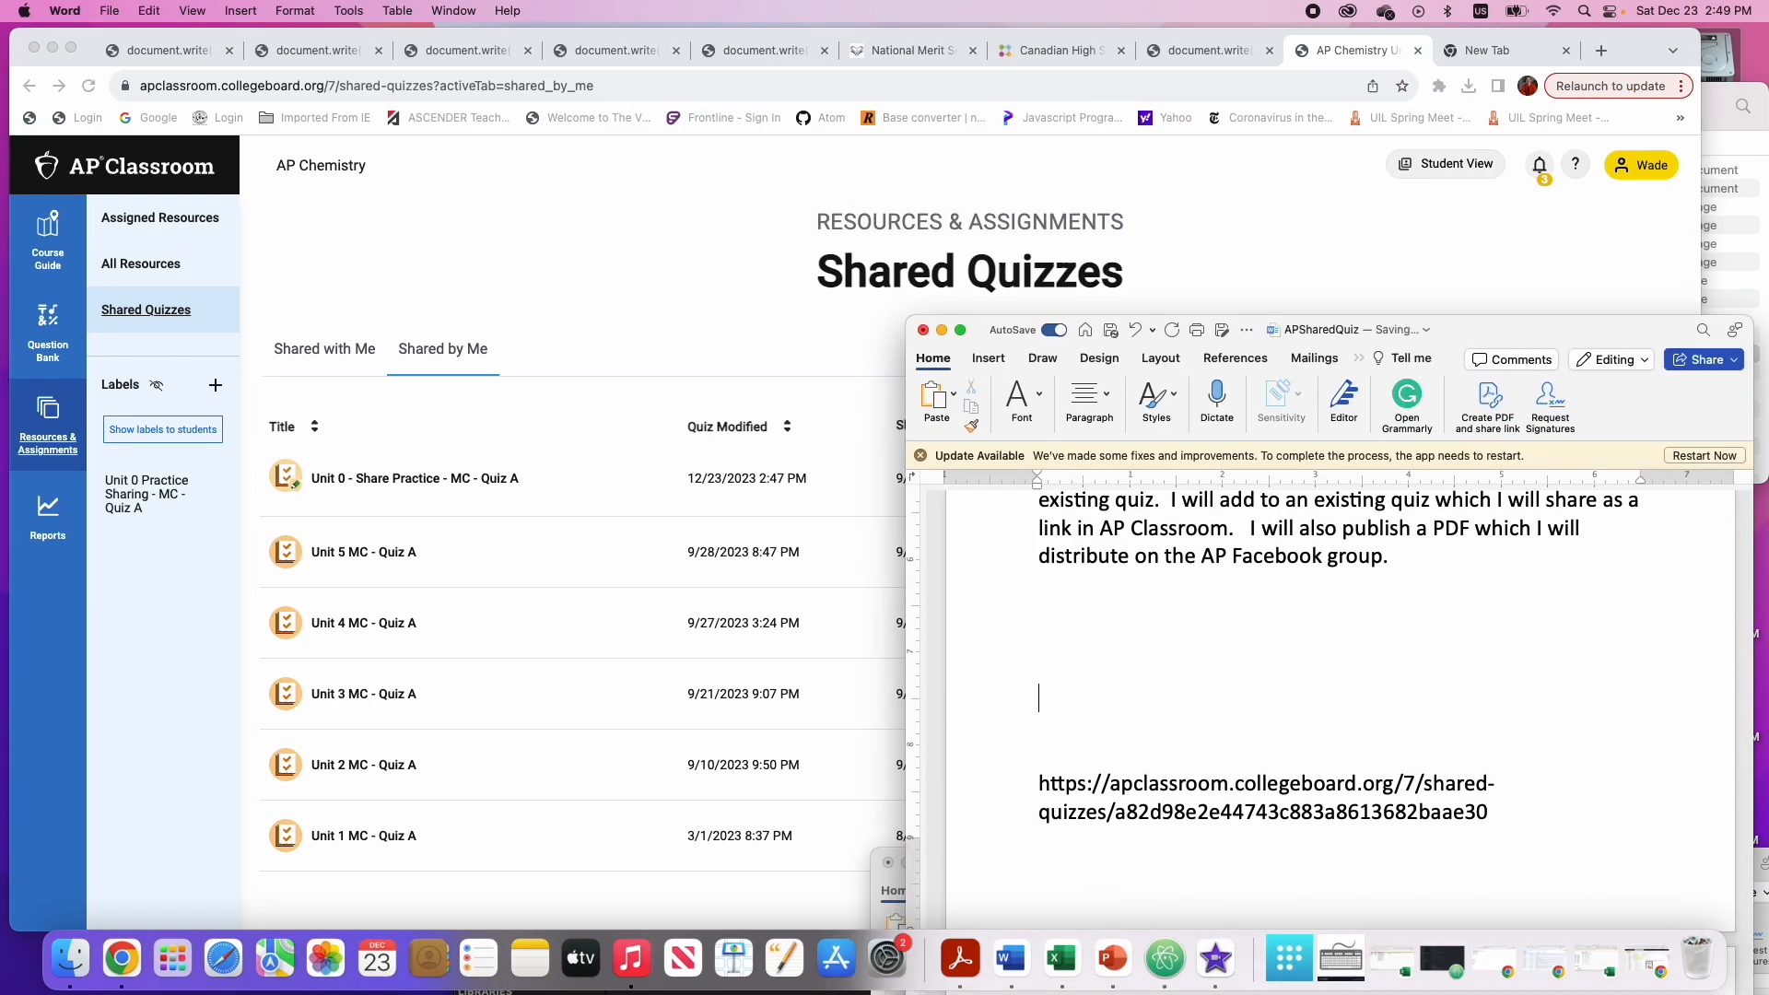
key("BackSpace")
key("BackSpace")
key("BackSpace")
scroll(1184, 778, "down", 4)
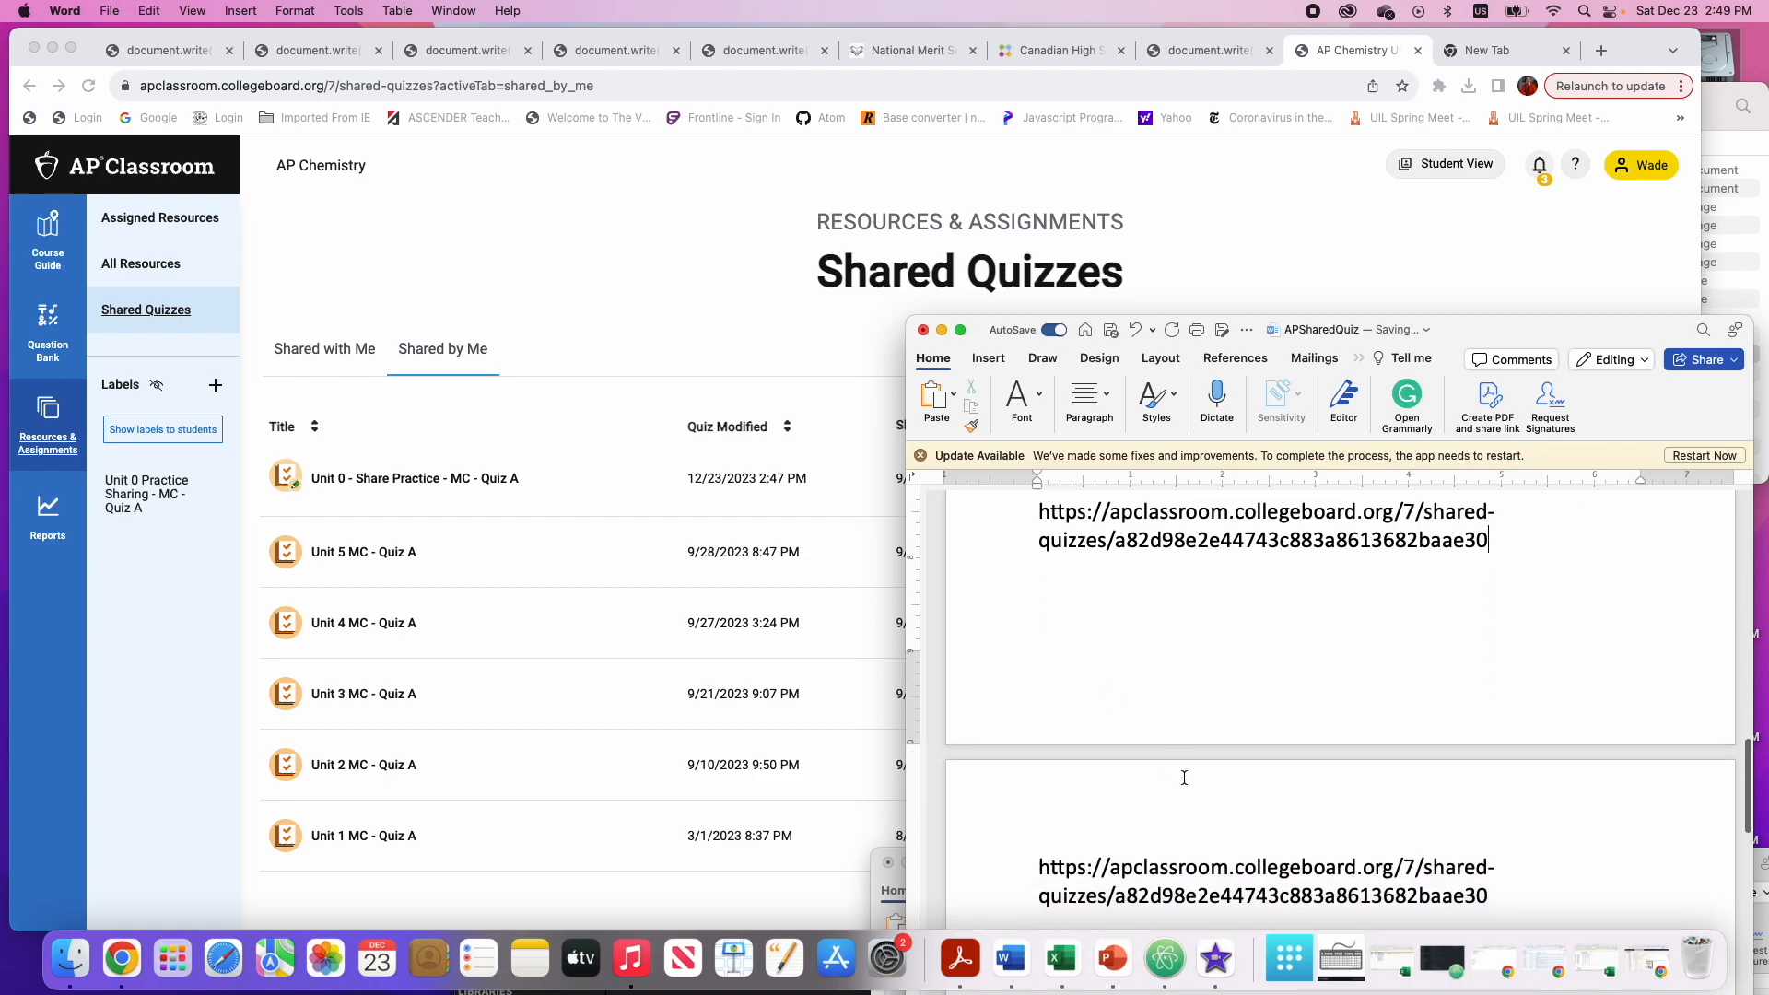
scroll(1346, 900, "down", 3)
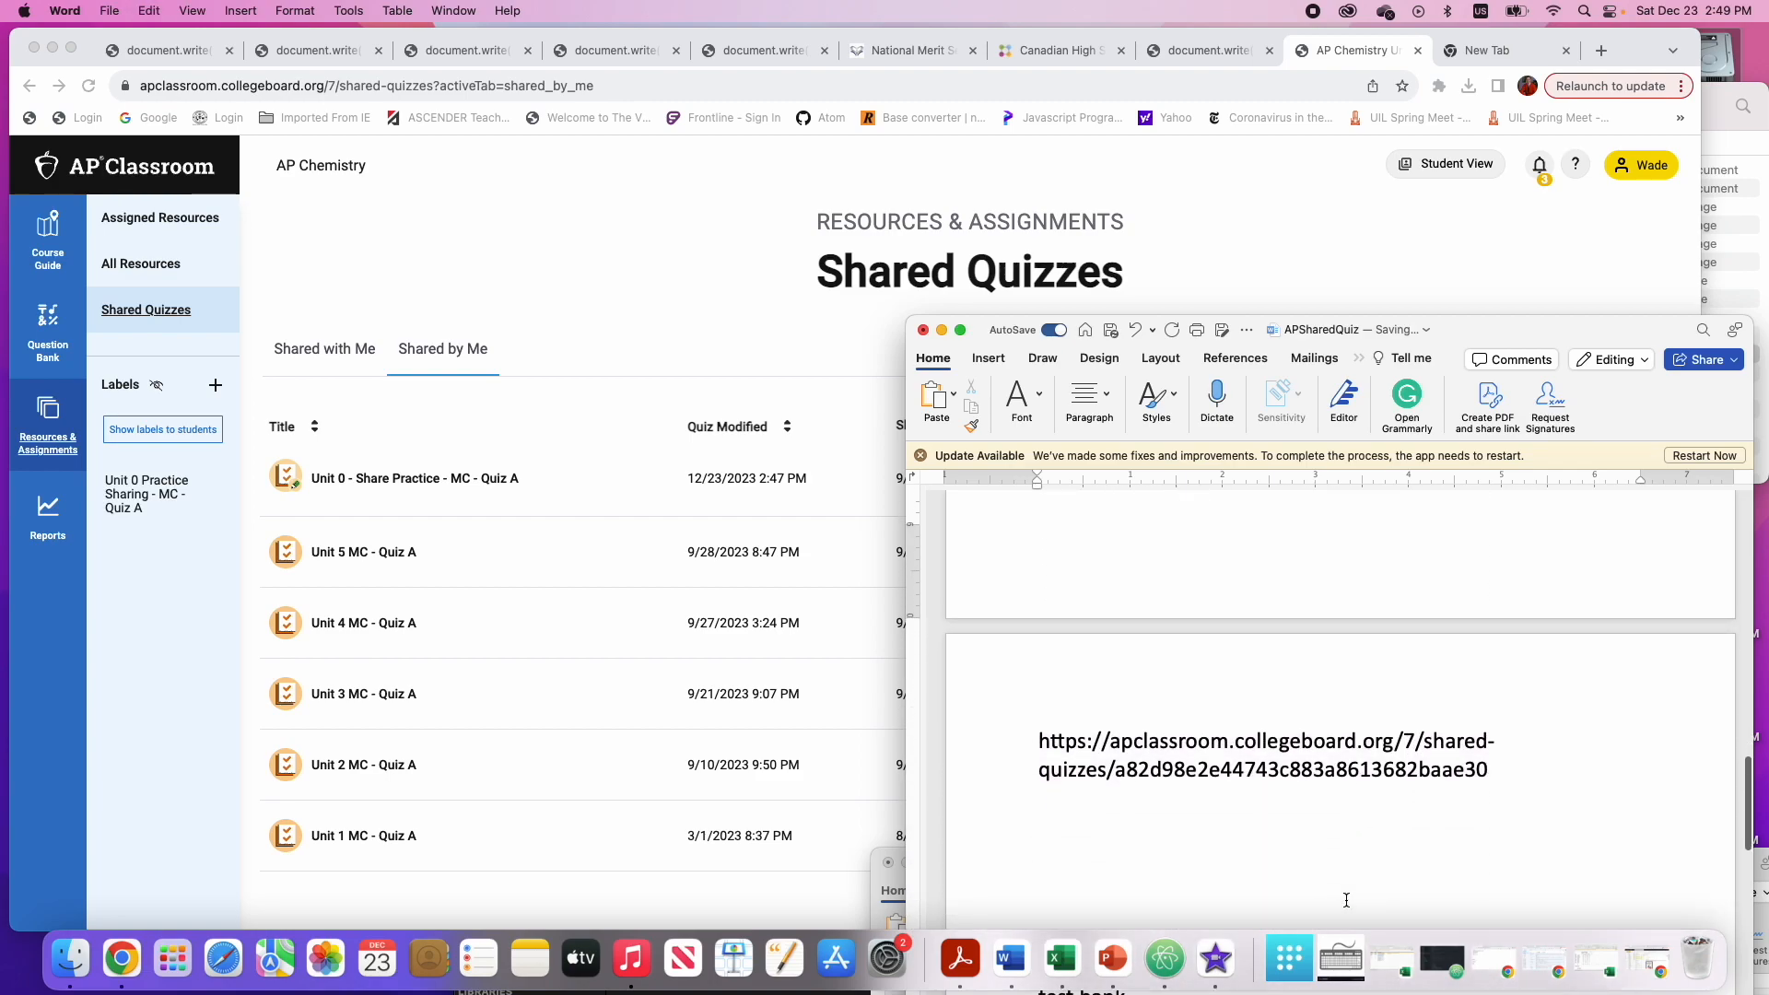
Delete the duplicate copy of the quiz share link, keeping the one below the AP Facebook group paragraph
scroll(1346, 900, "up", 2)
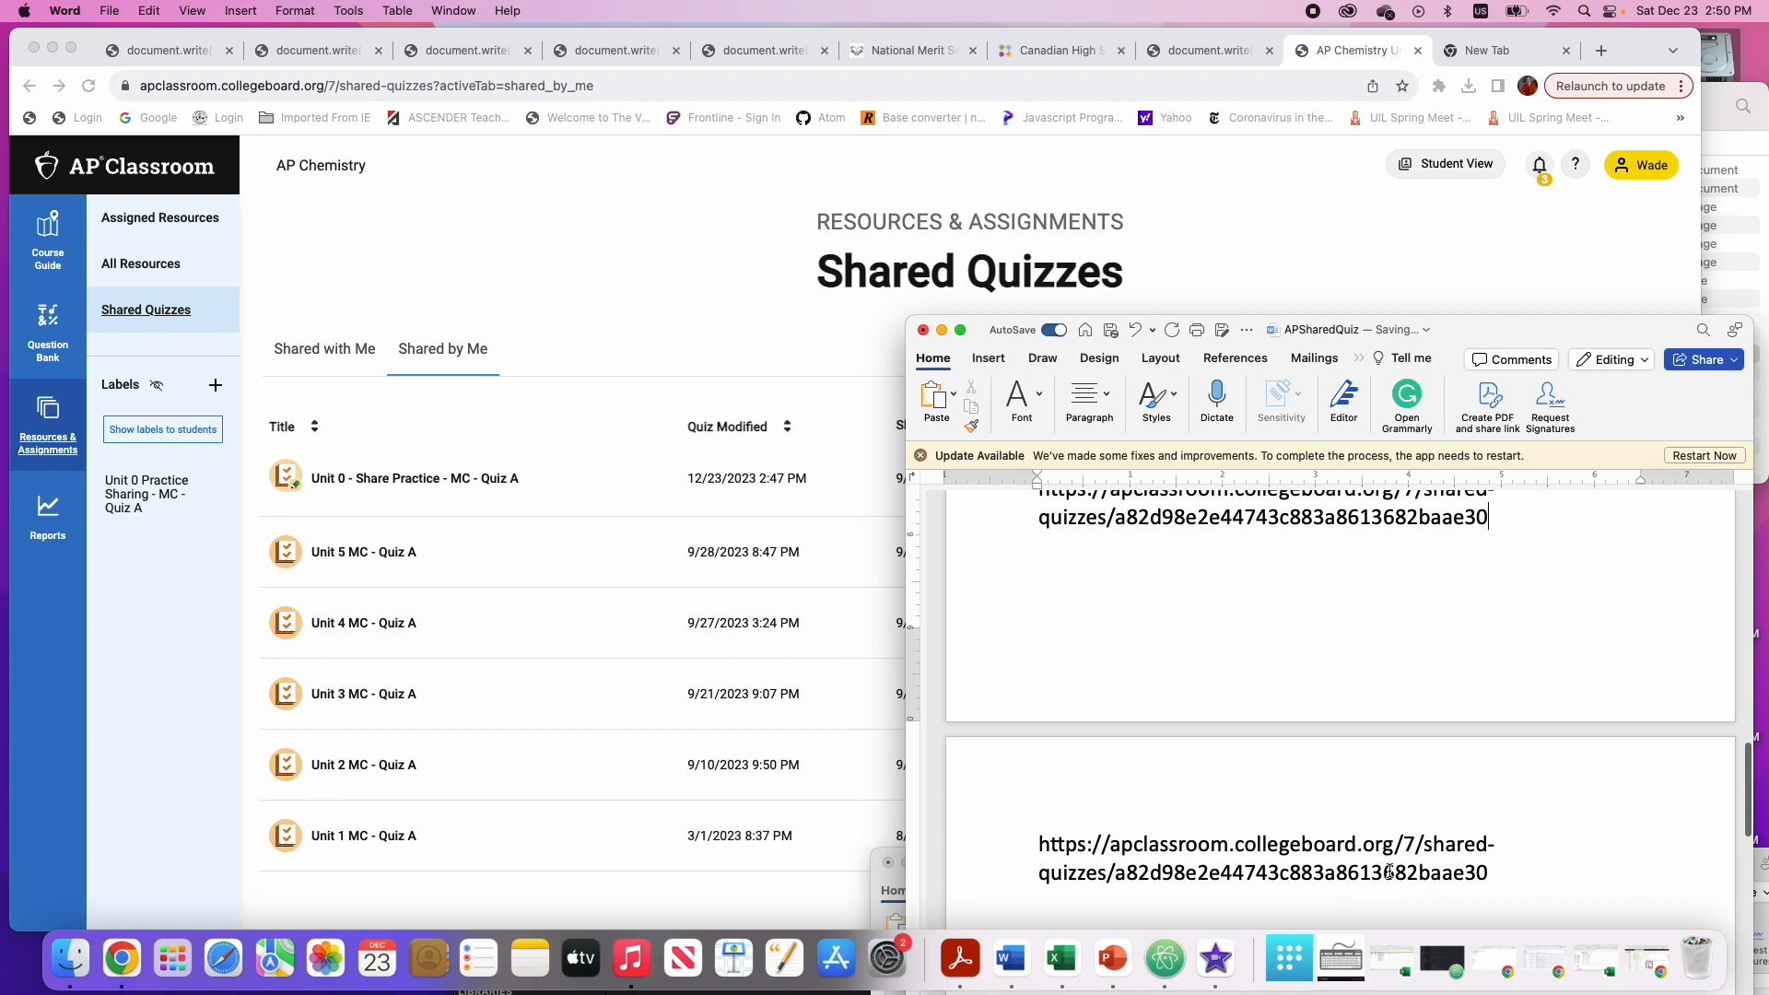
scroll(1419, 650, "up", 3)
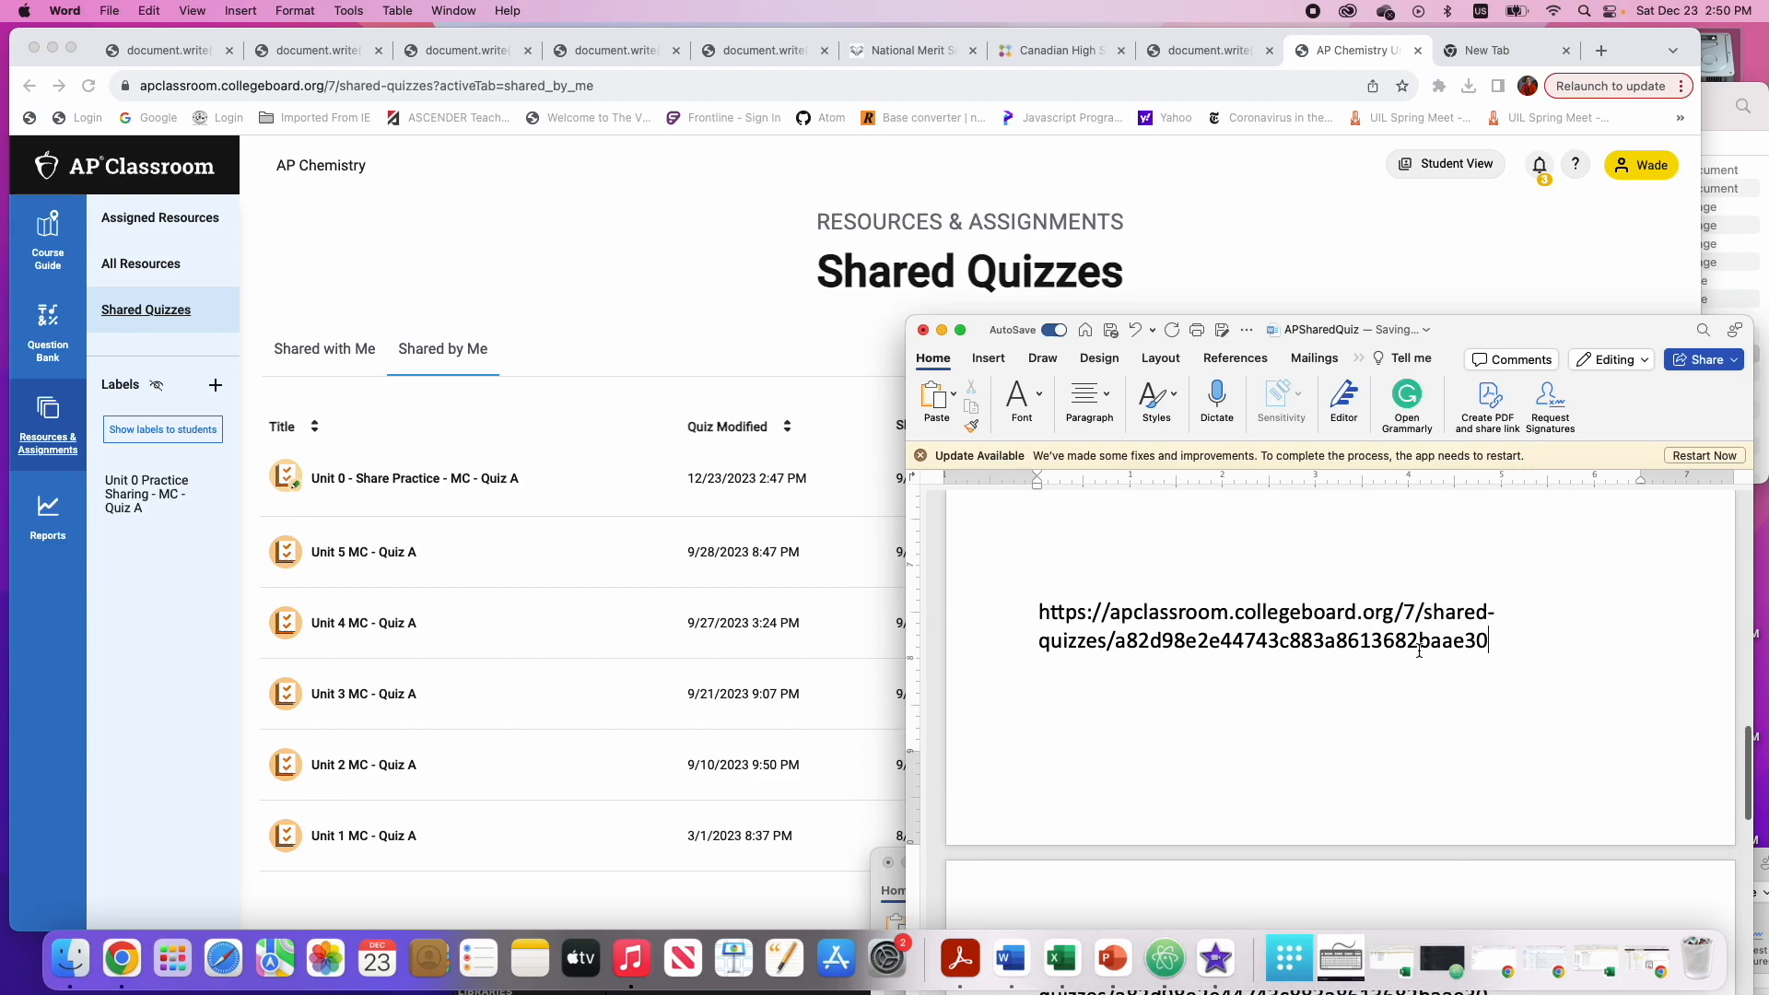
scroll(1419, 649, "down", 4)
scroll(1419, 650, "down", 1)
left_click_drag(1512, 821, 1019, 790)
key("BackSpace")
scroll(1015, 786, "up", 9)
scroll(1015, 786, "down", 2)
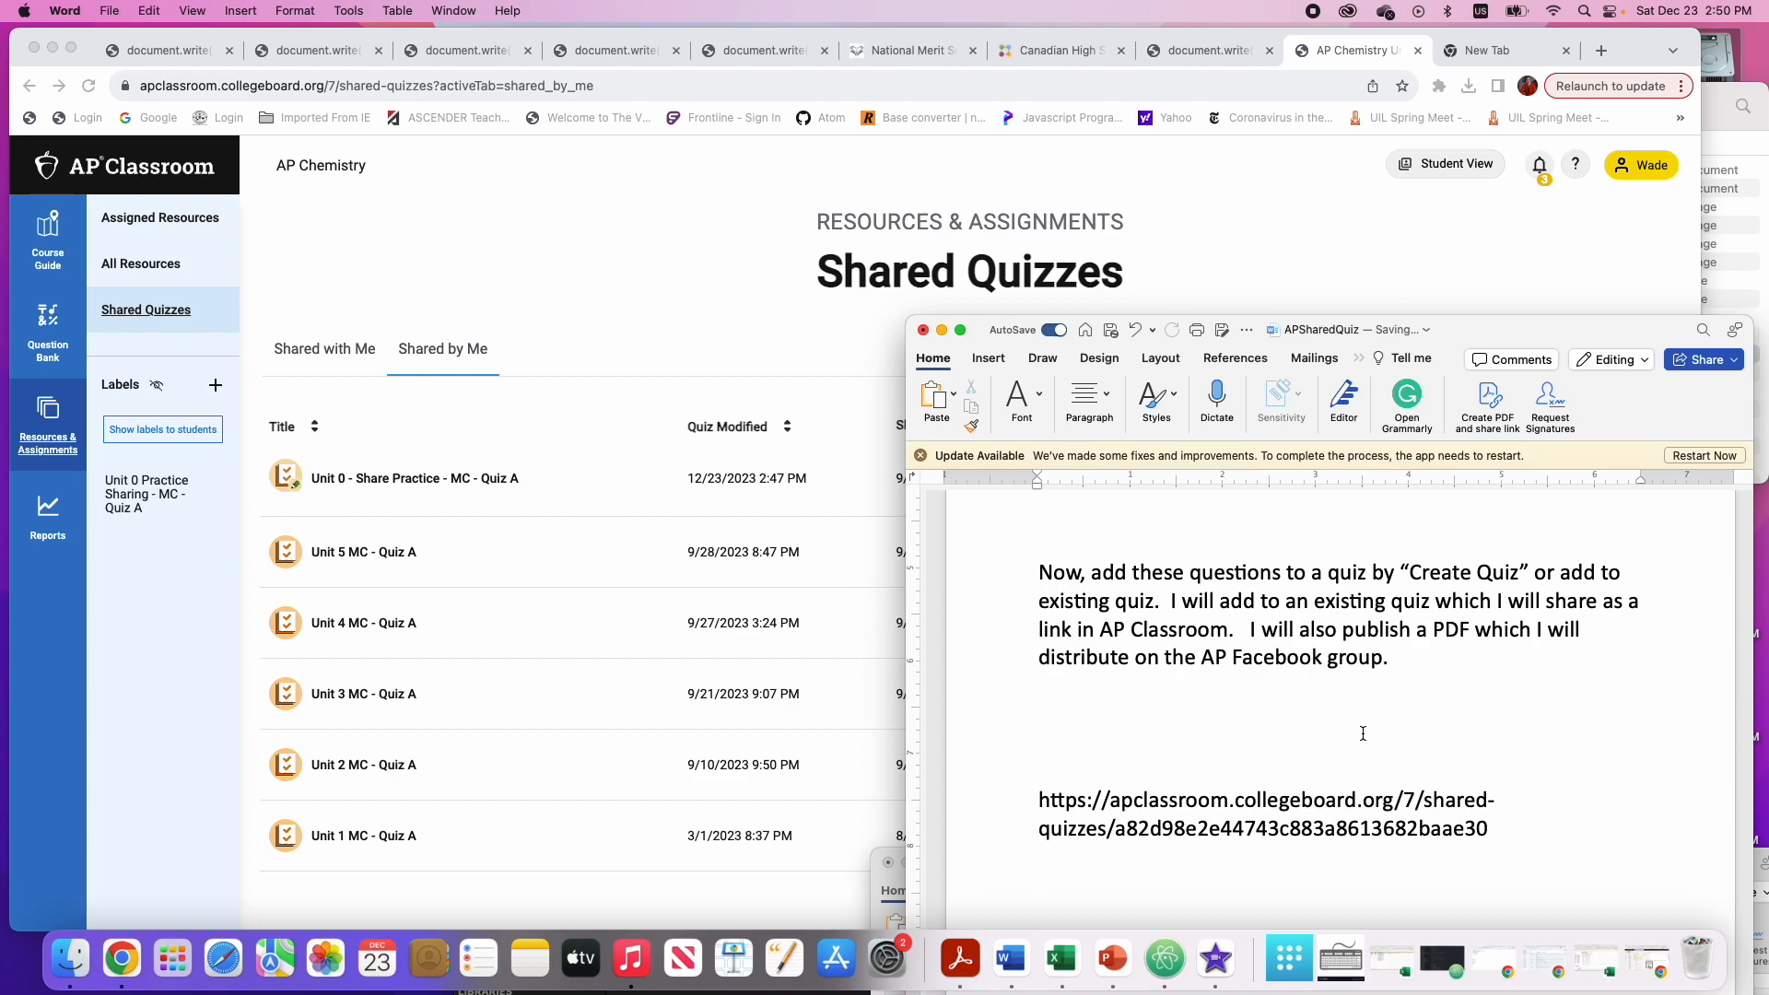
Move the APSharedQuiz document window aside and bring the AP Classroom Shared Quizzes page to the front
left_click_drag(1485, 330, 1564, 311)
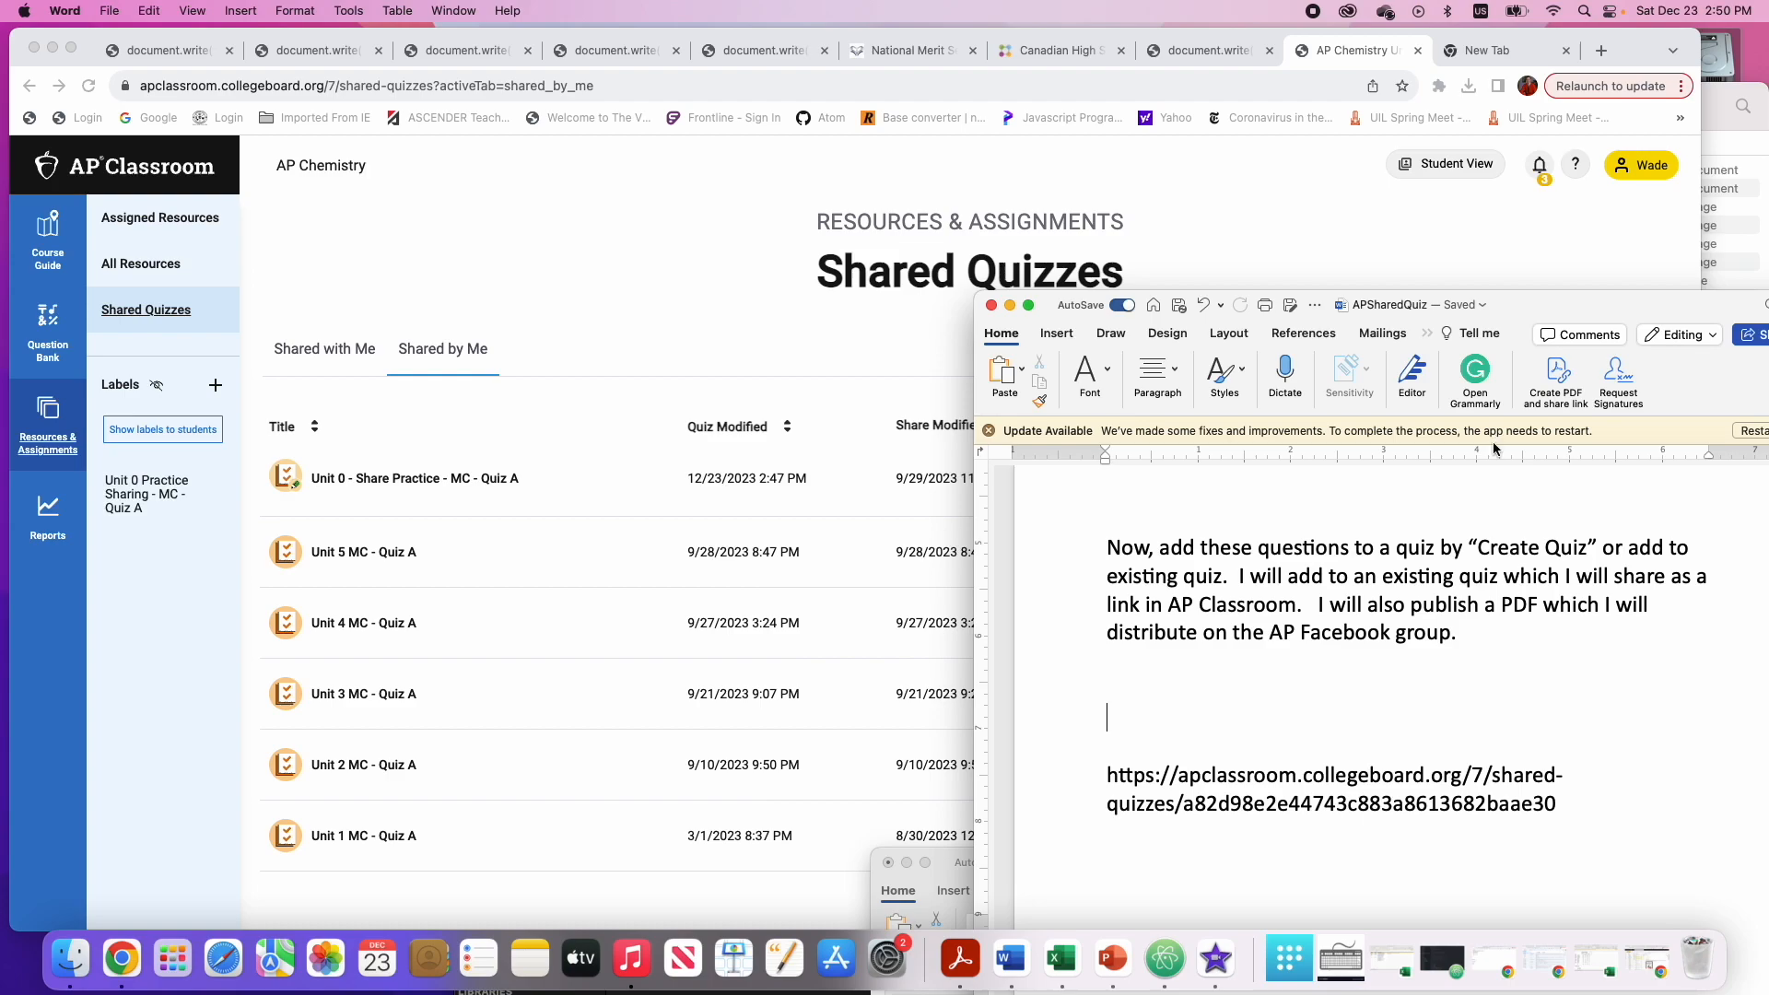
mouse_move(1552, 304)
left_mouse_down()
mouse_move(1390, 296)
mouse_move(1522, 305)
left_mouse_up()
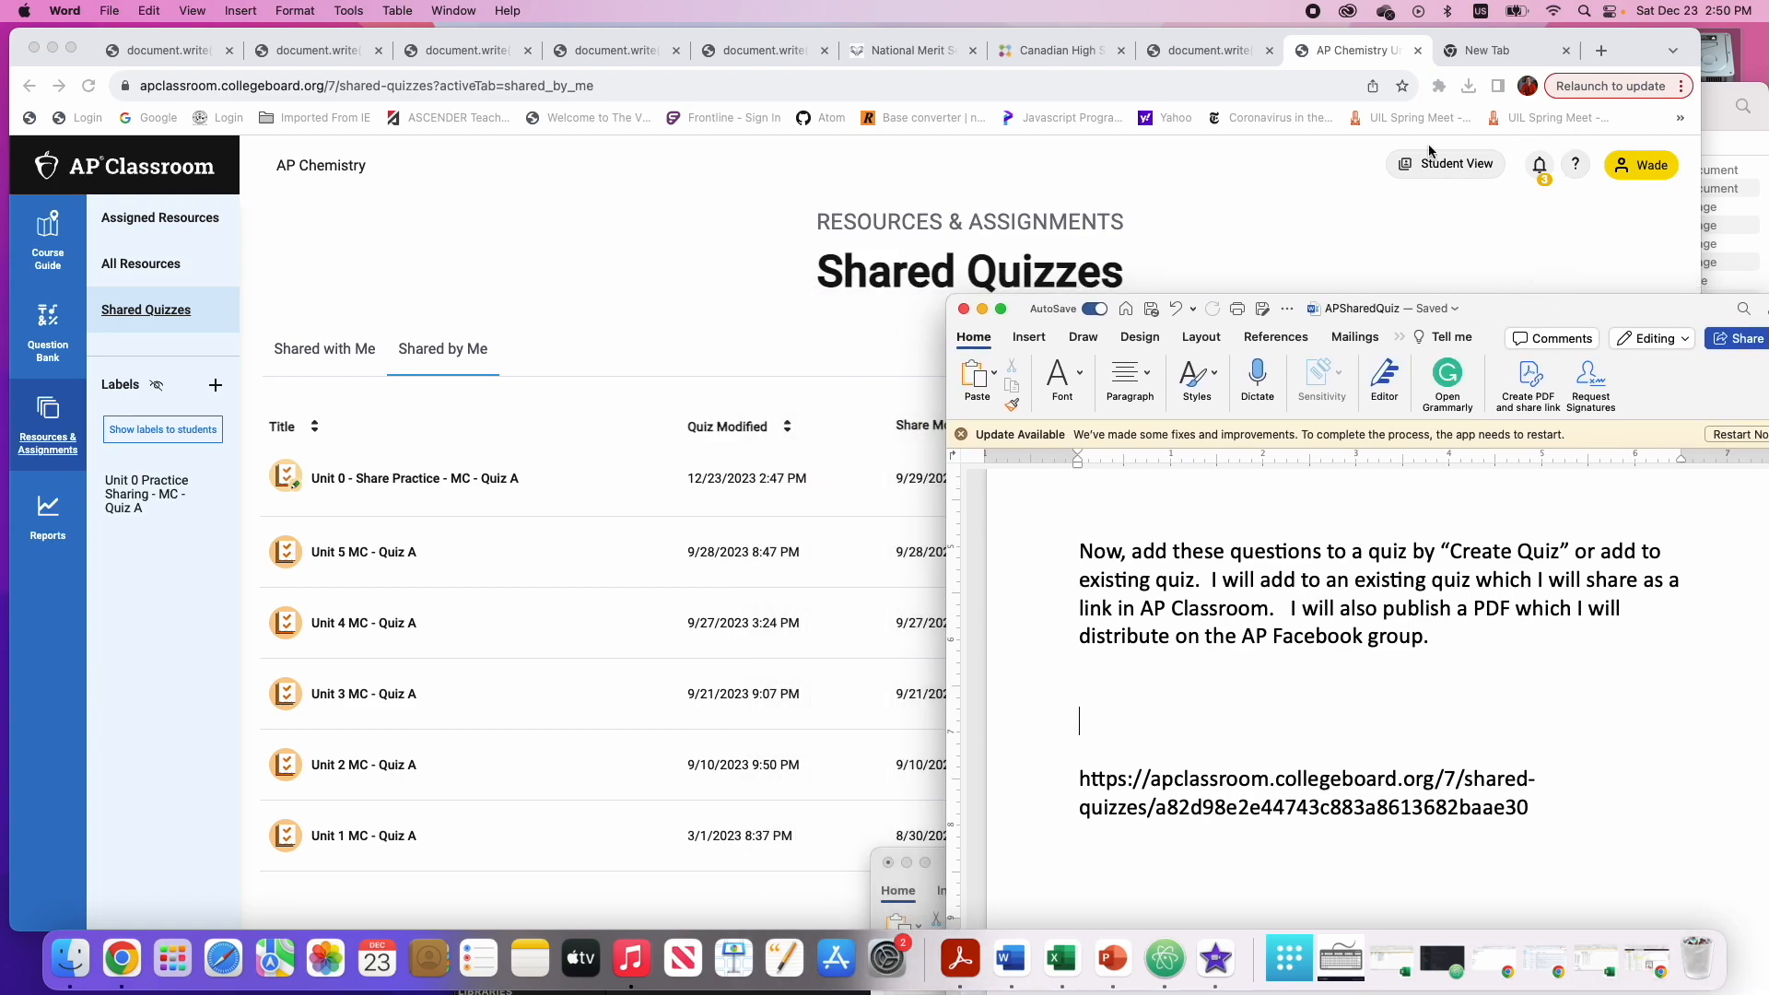
left_click(1346, 48)
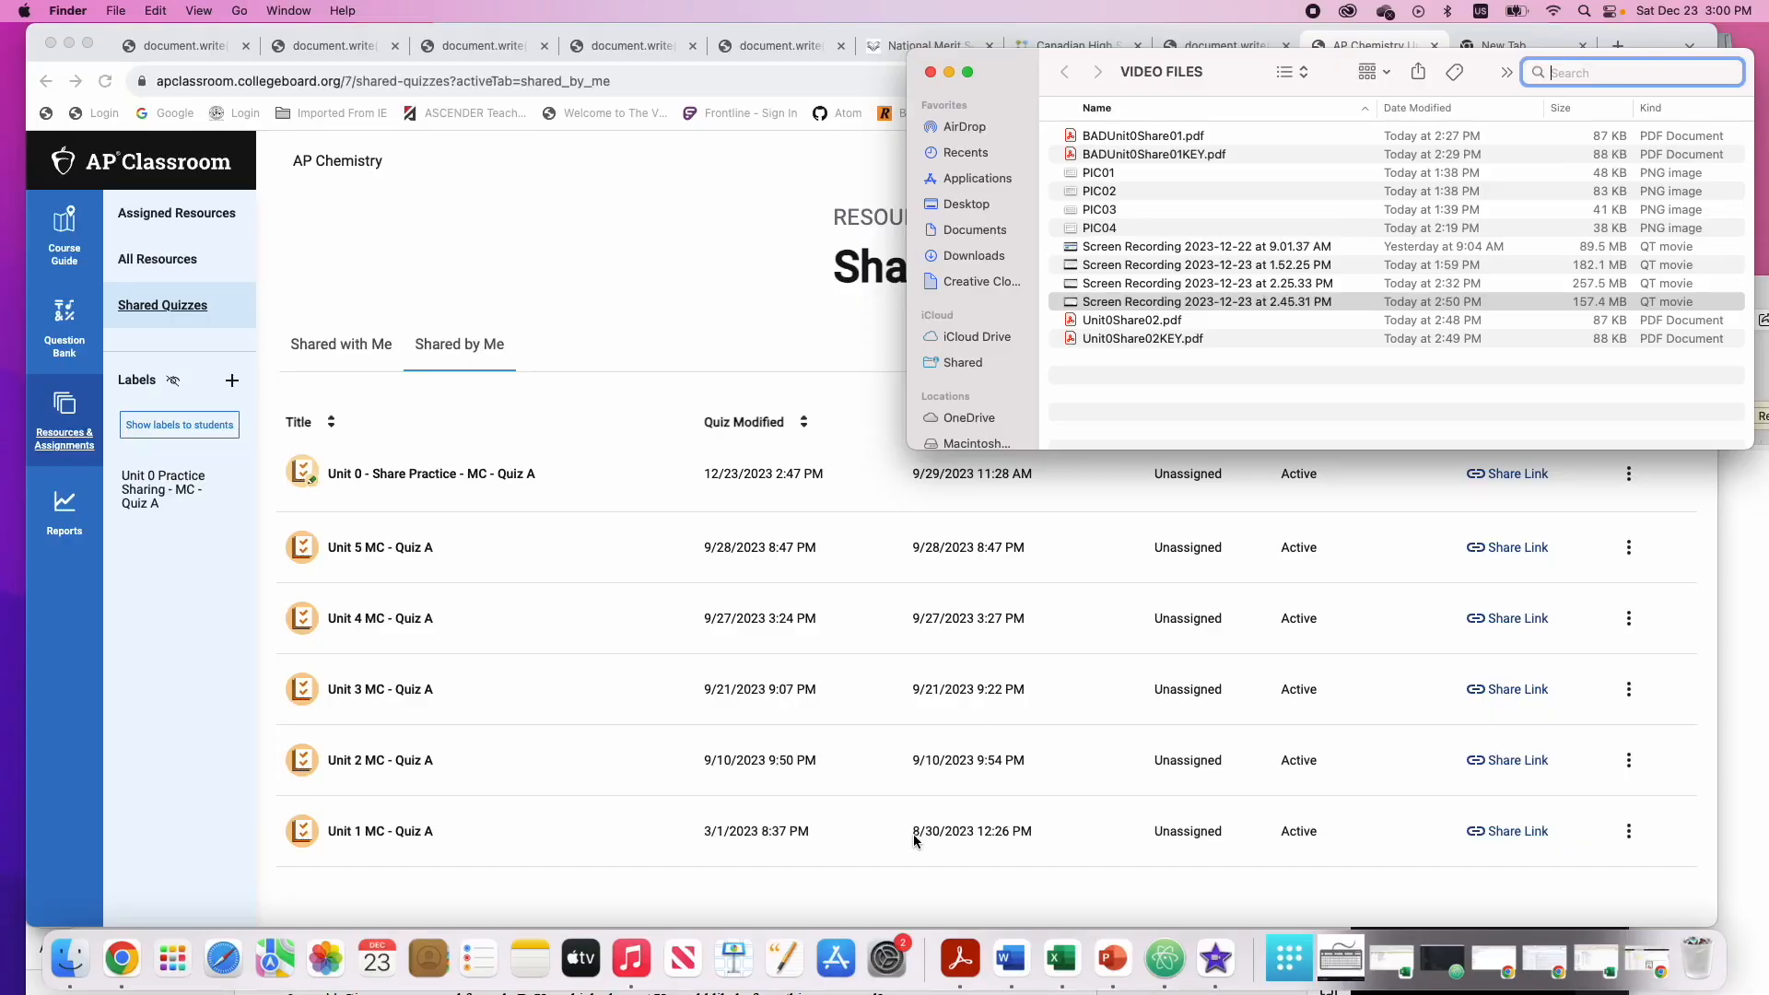
Open Unit0Share02.pdf from the VIDEO FILES folder in Acrobat and review the test booklet's questions
double_click(1115, 323)
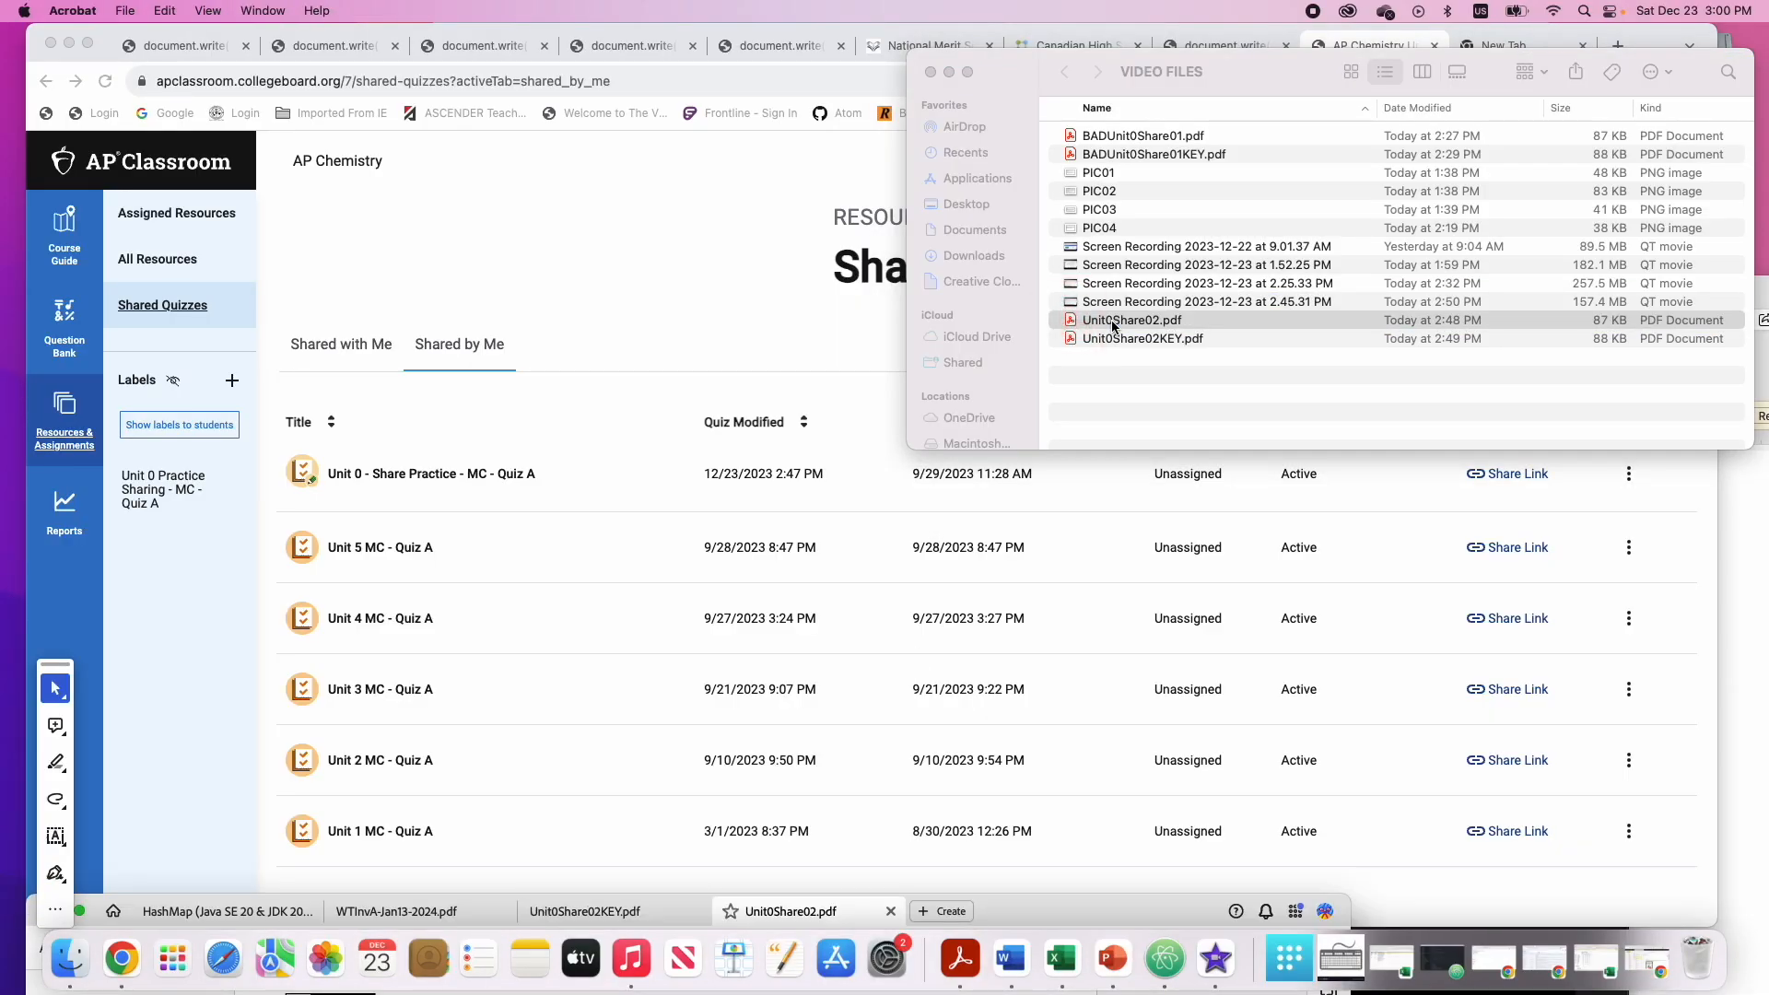
left_click_drag(1095, 883, 1368, 71)
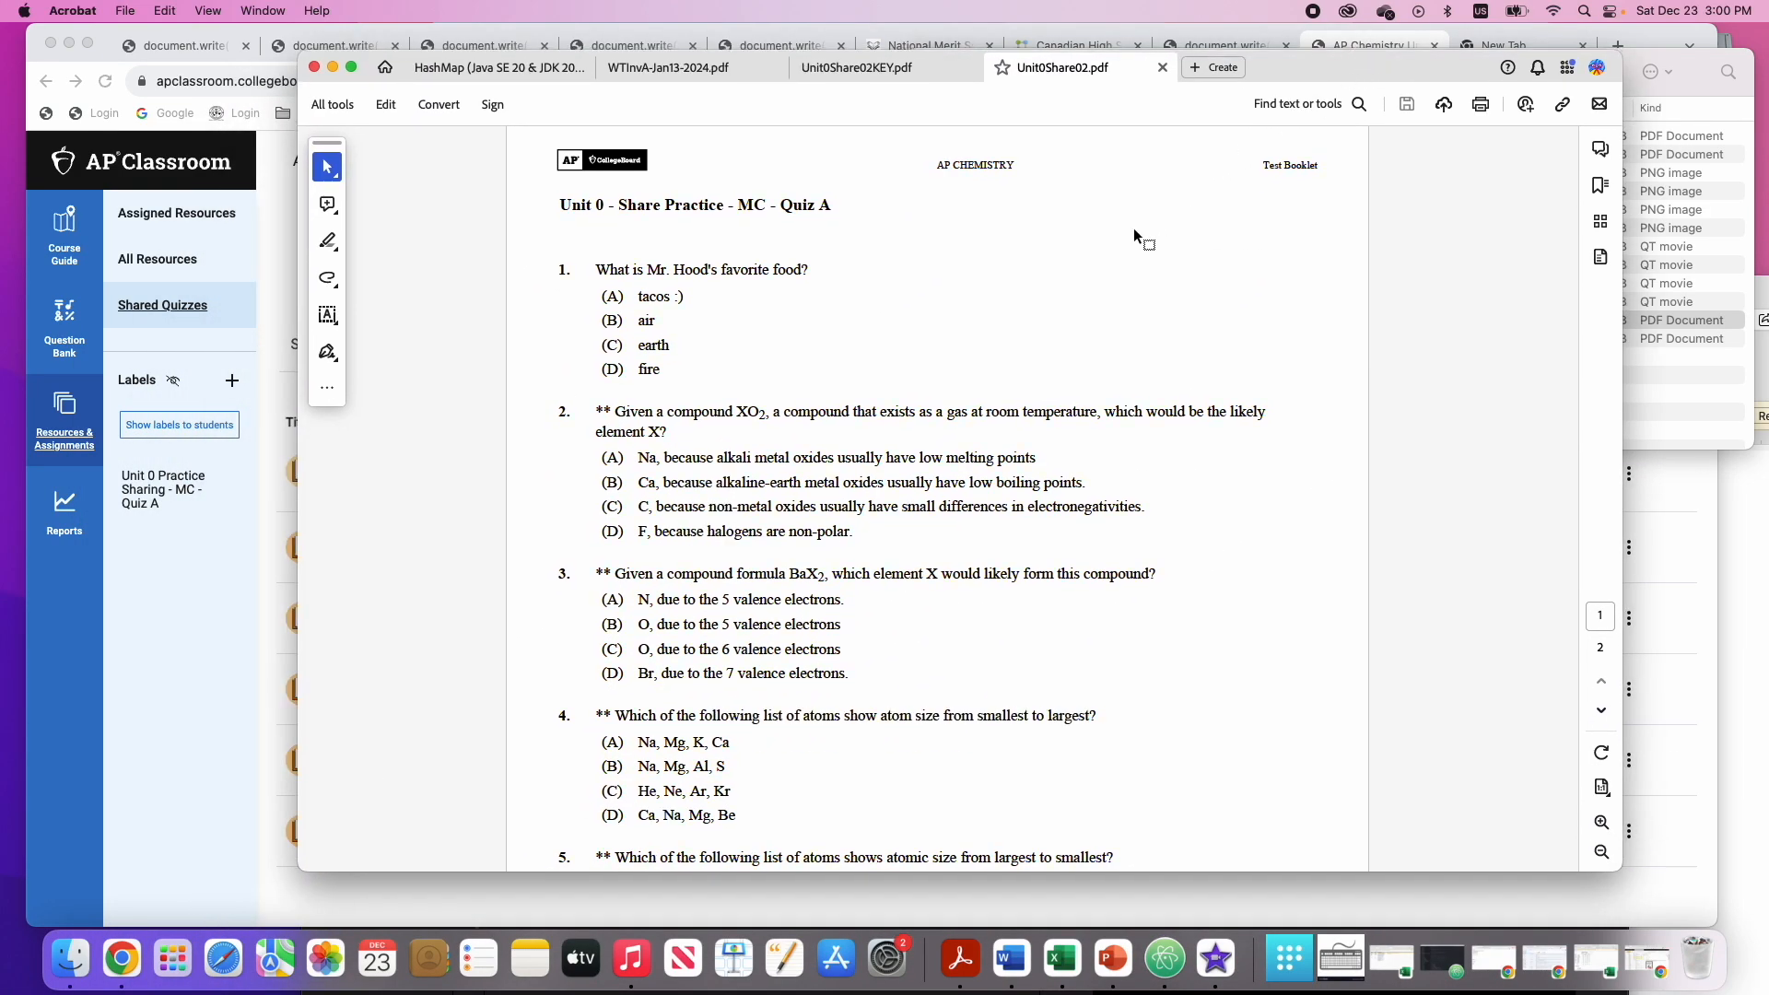
scroll(1076, 288, "down", 10)
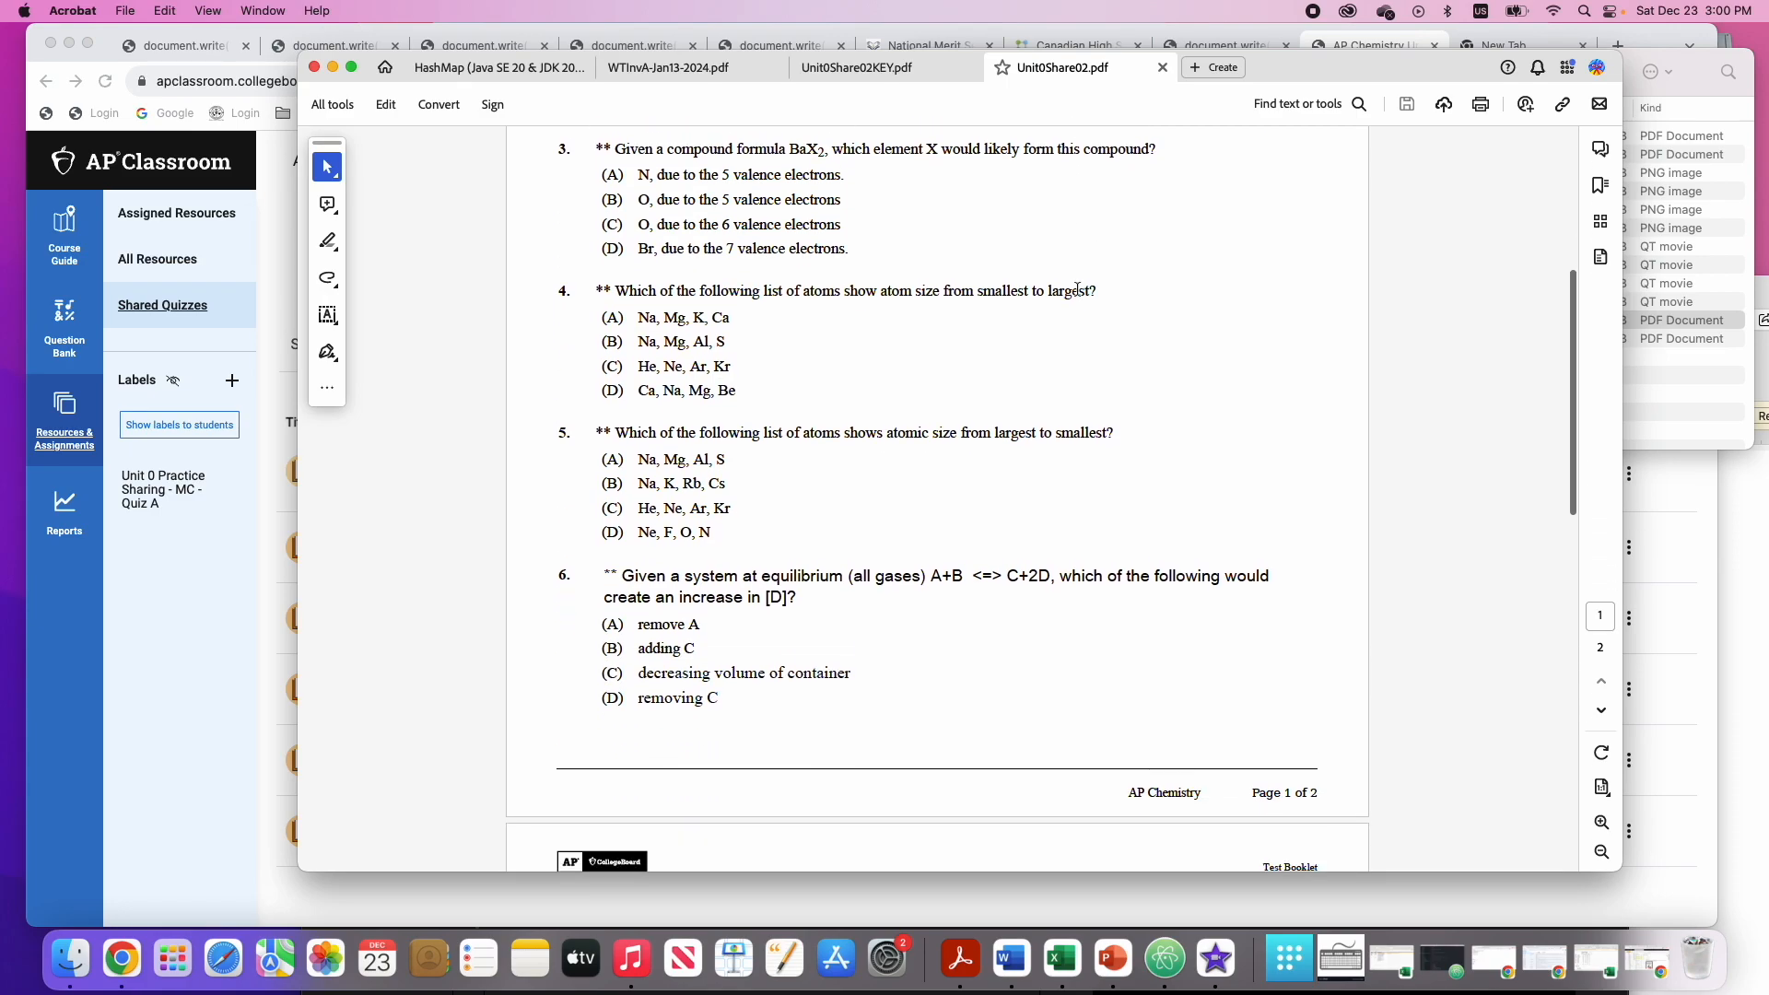
scroll(1076, 288, "down", 3)
scroll(963, 295, "up", 6)
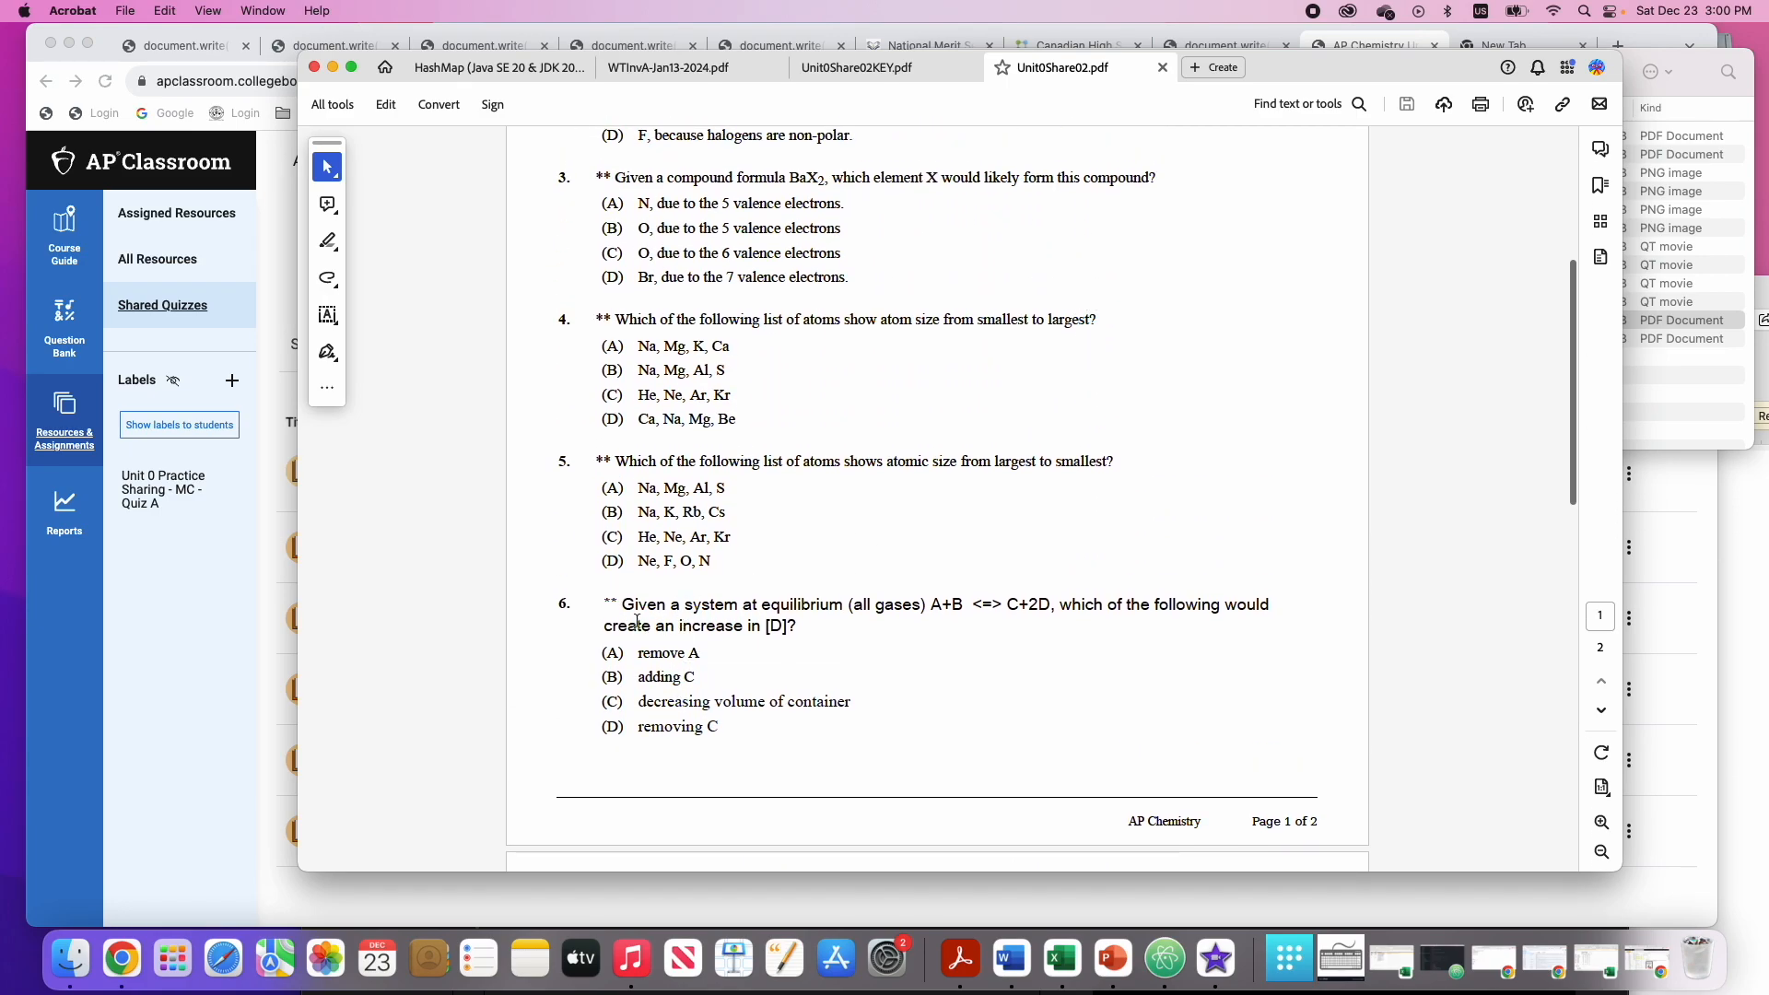
scroll(683, 658, "down", 6)
scroll(704, 703, "up", 12)
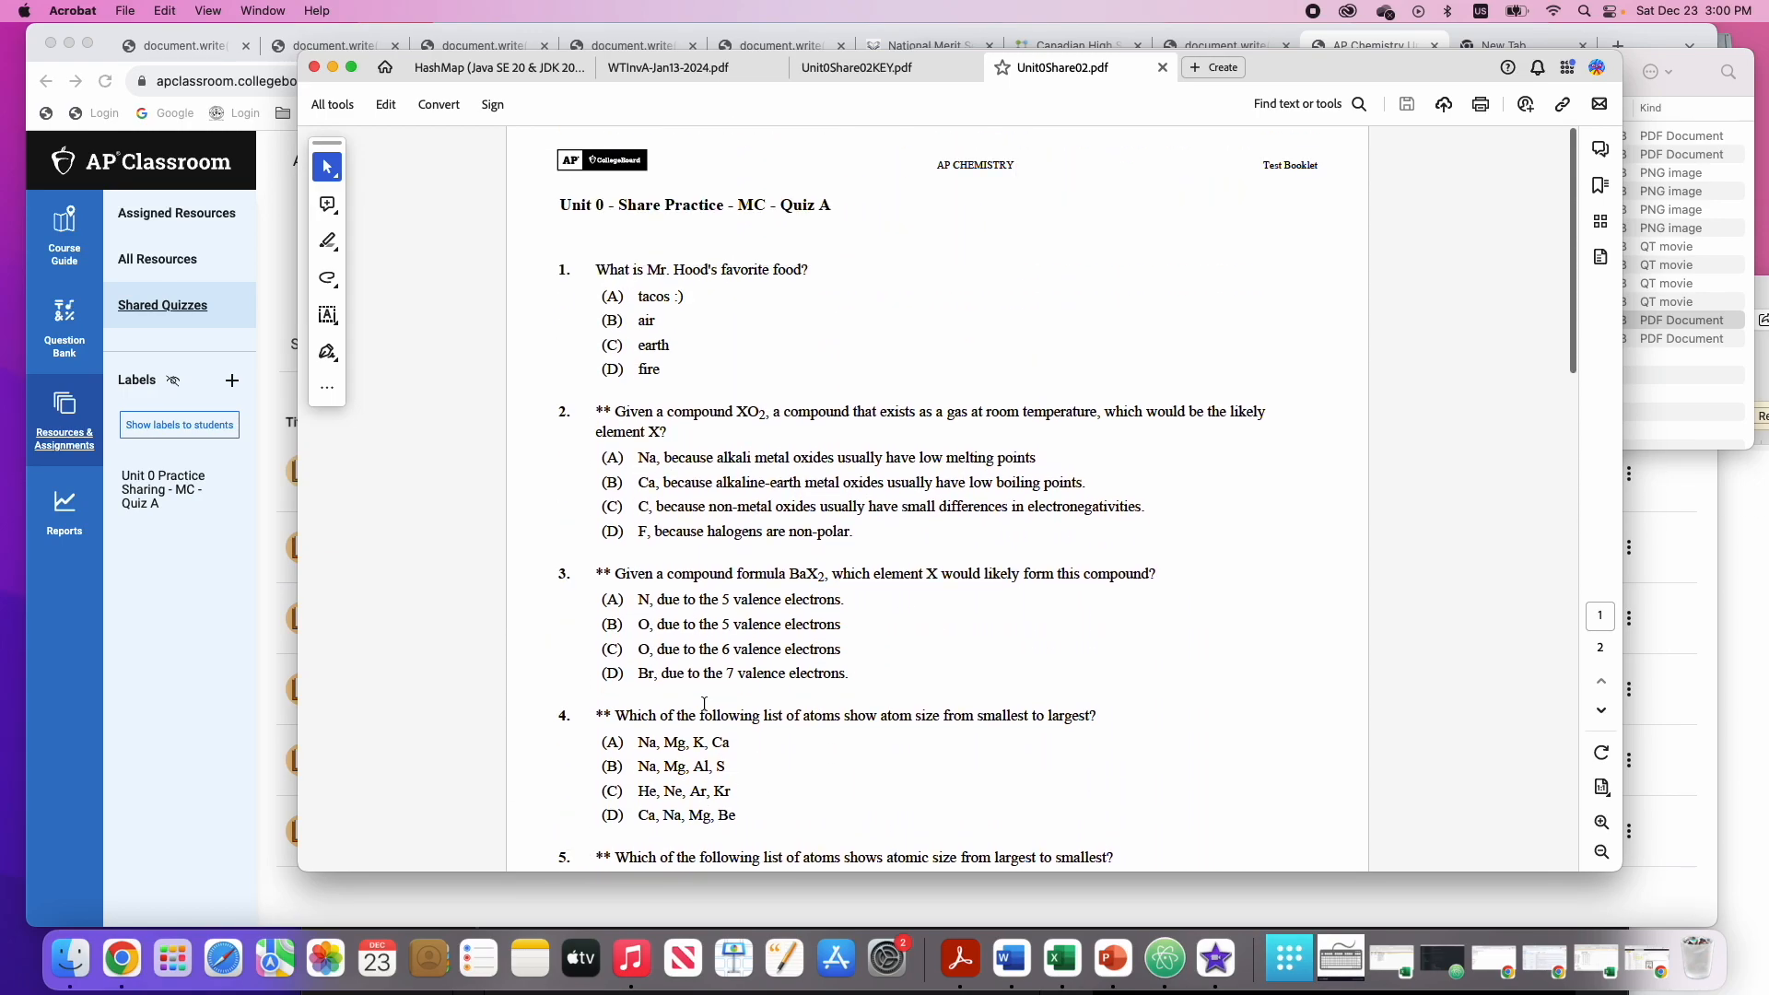
Open Unit0Share02KEY.pdf from the VIDEO FILES folder and show the beginning of the scoring guide
left_click_drag(1410, 80, 1486, 212)
left_click(1301, 97)
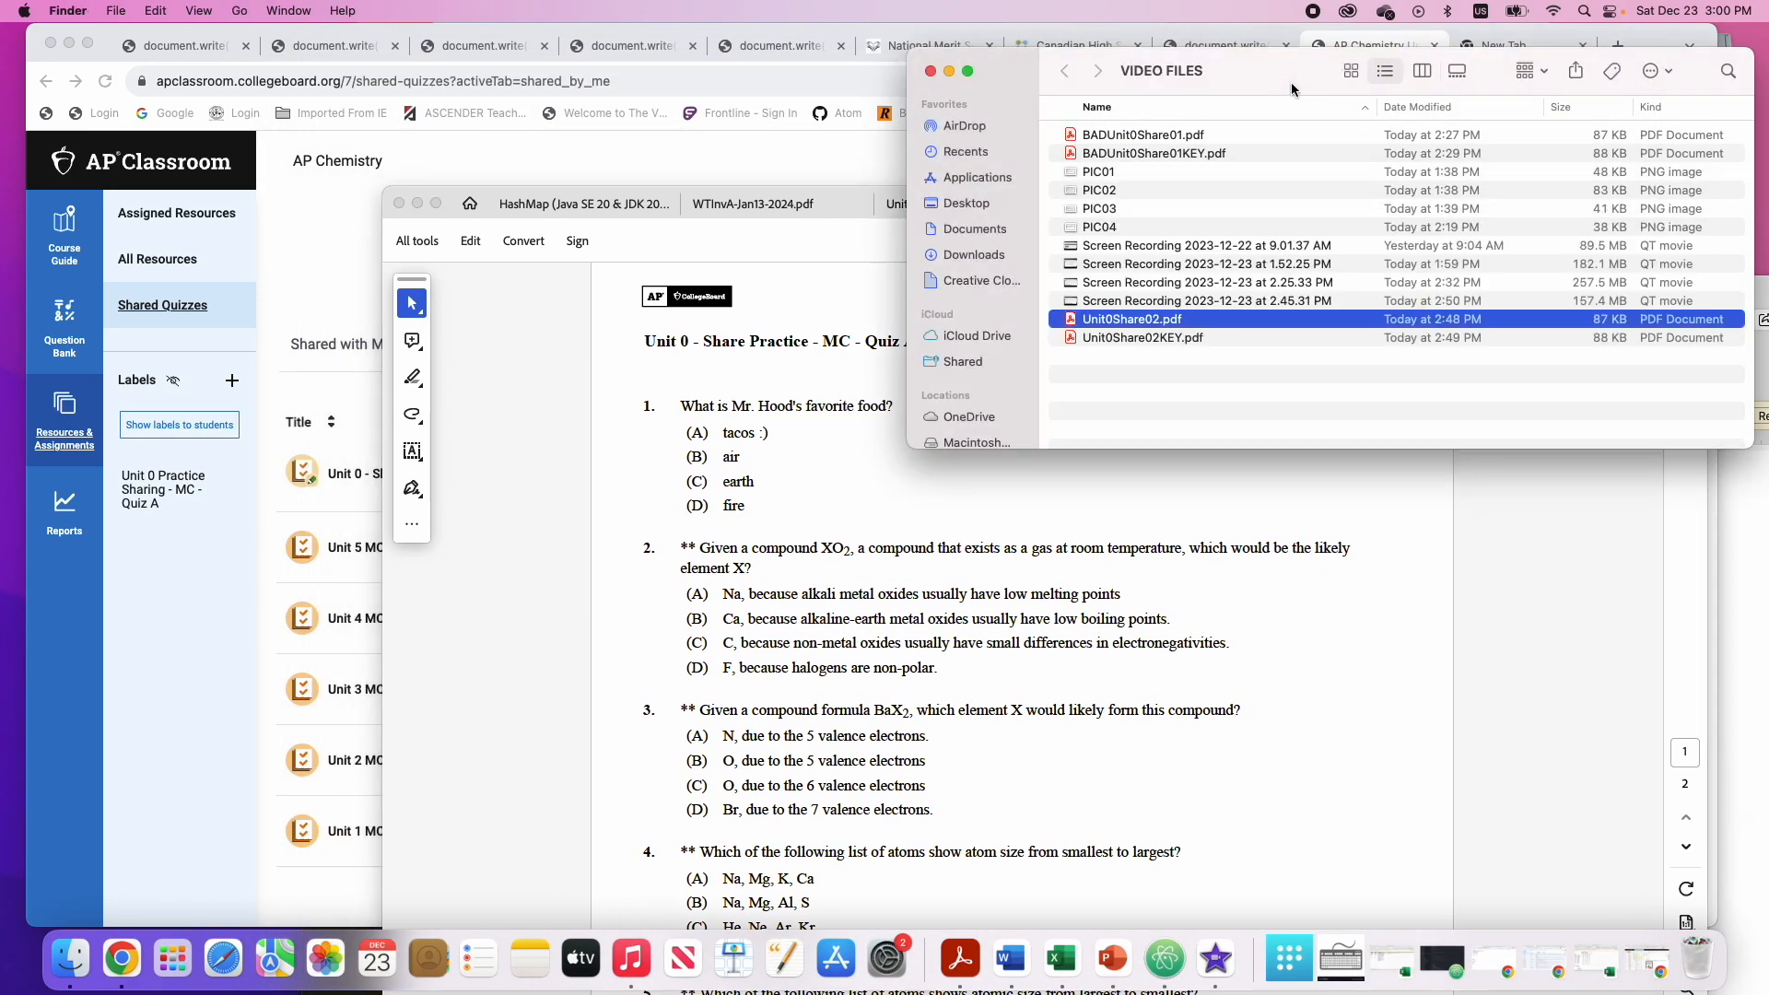
double_click(1190, 336)
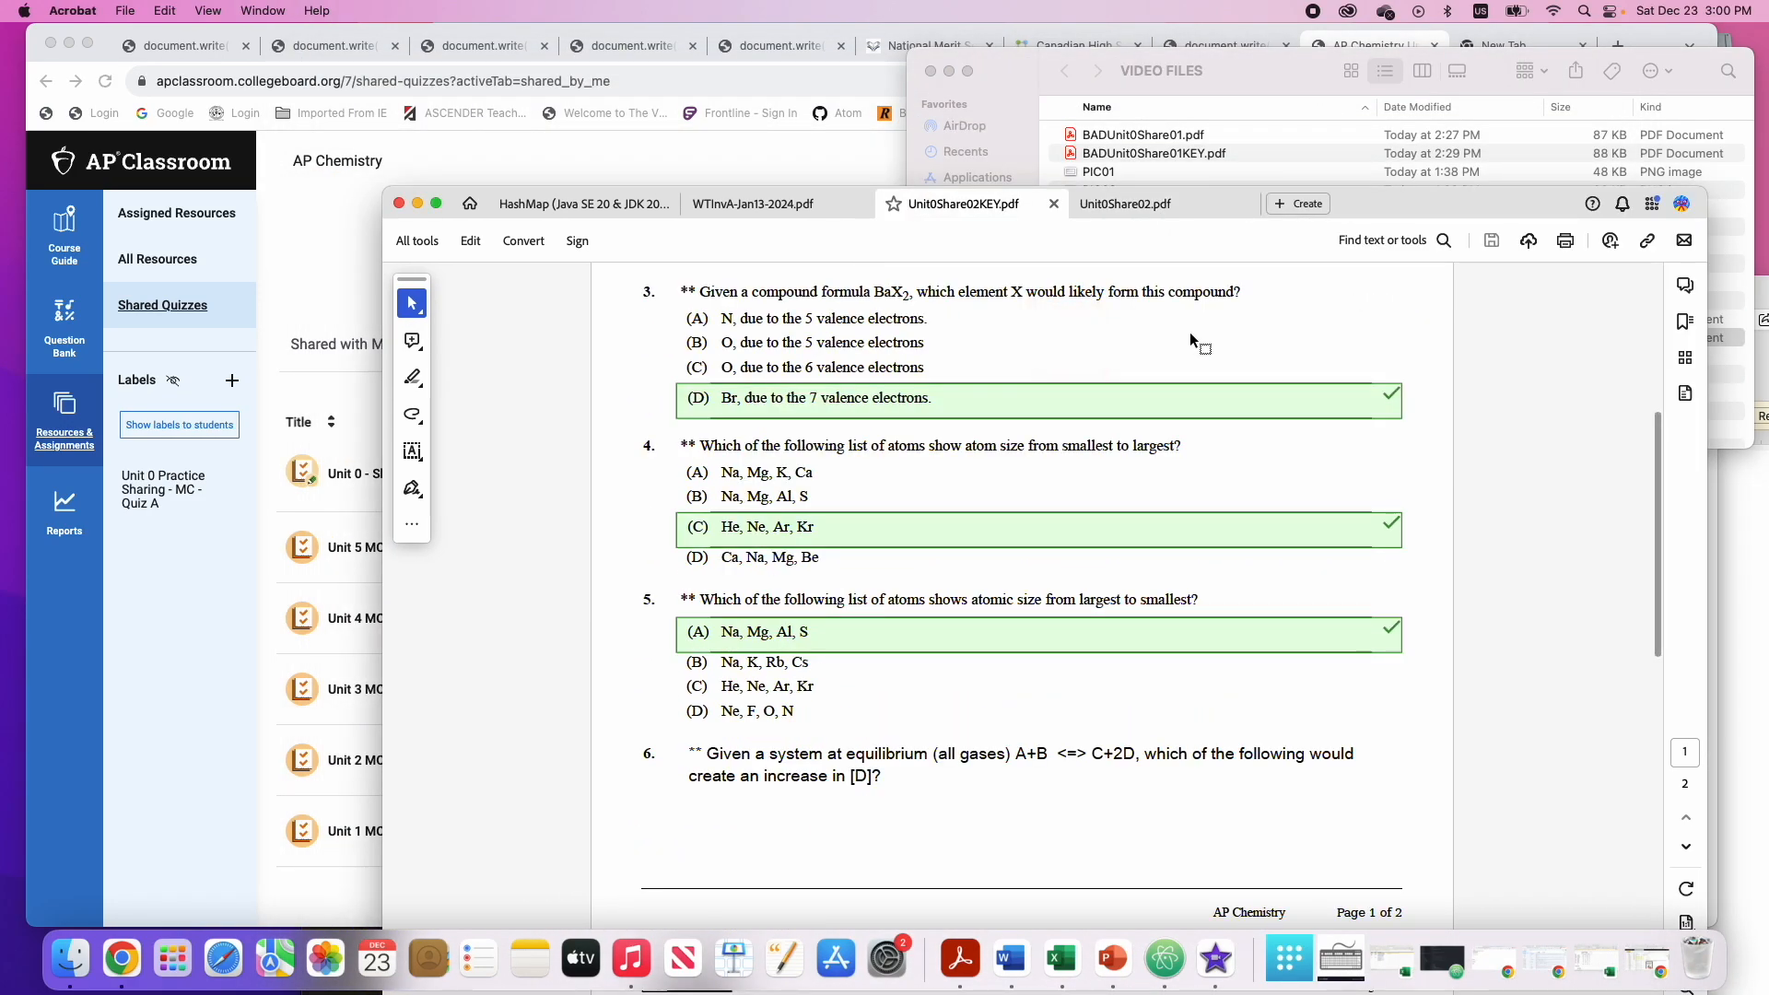
left_click_drag(1378, 193, 1385, 36)
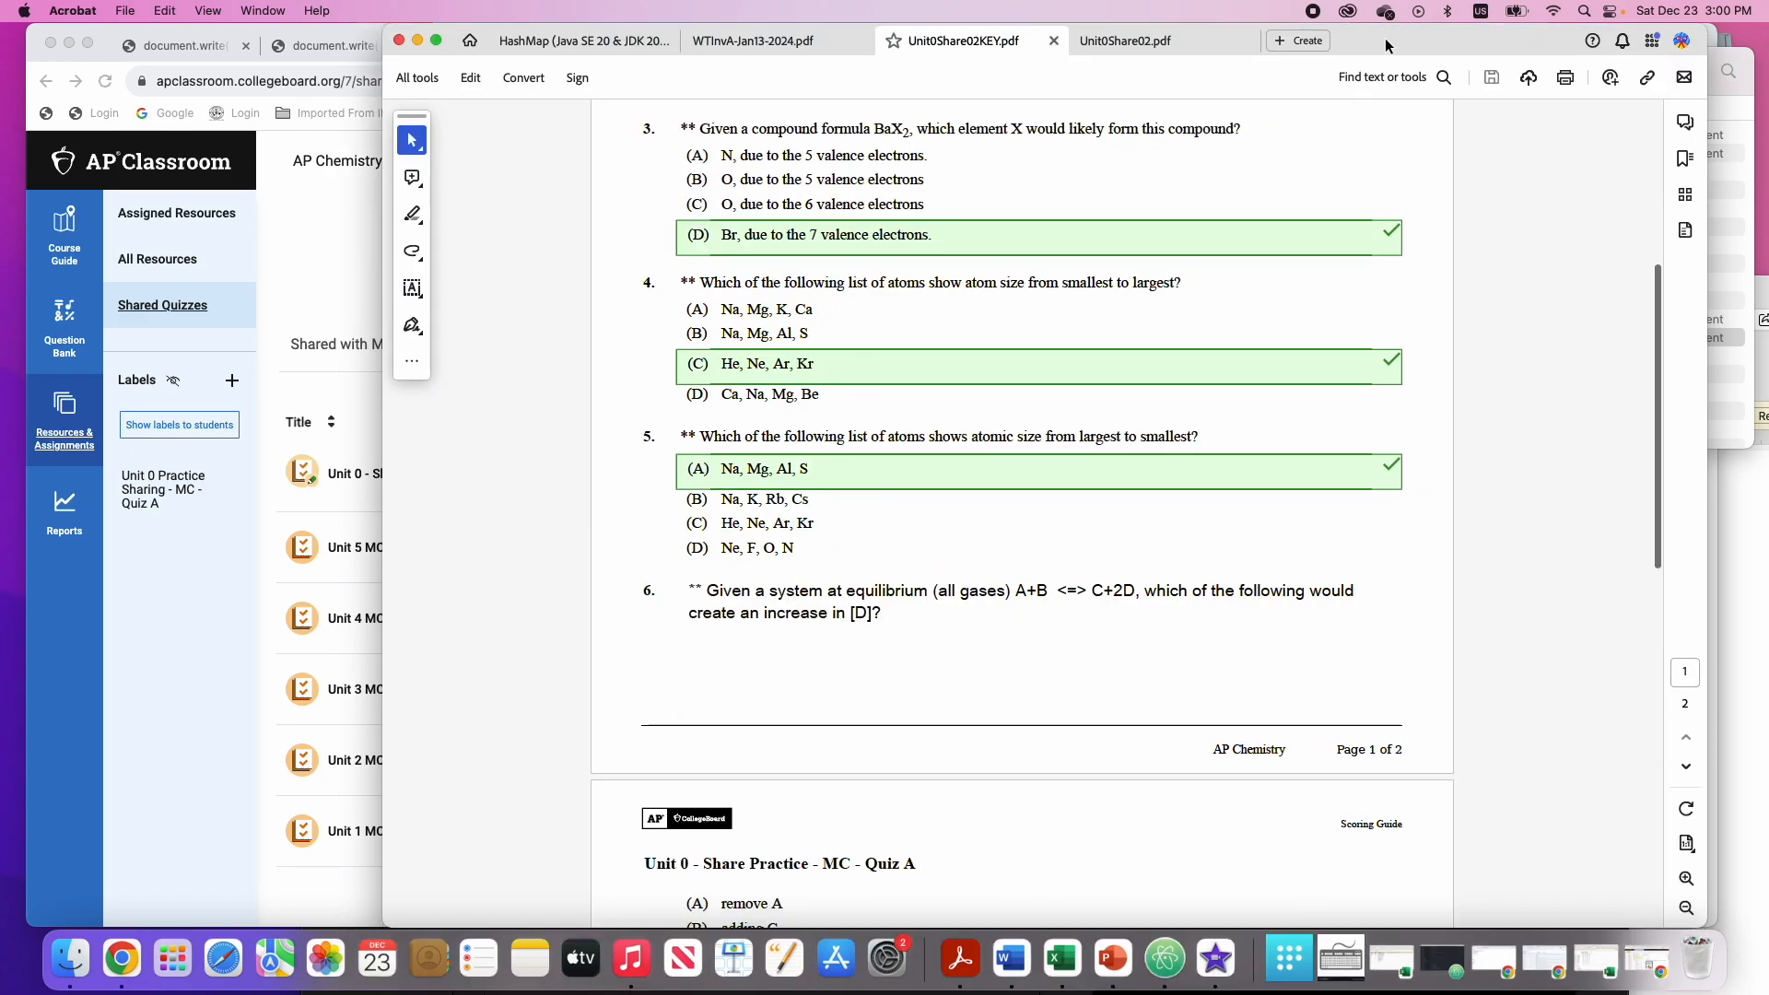
scroll(1137, 326, "up", 5)
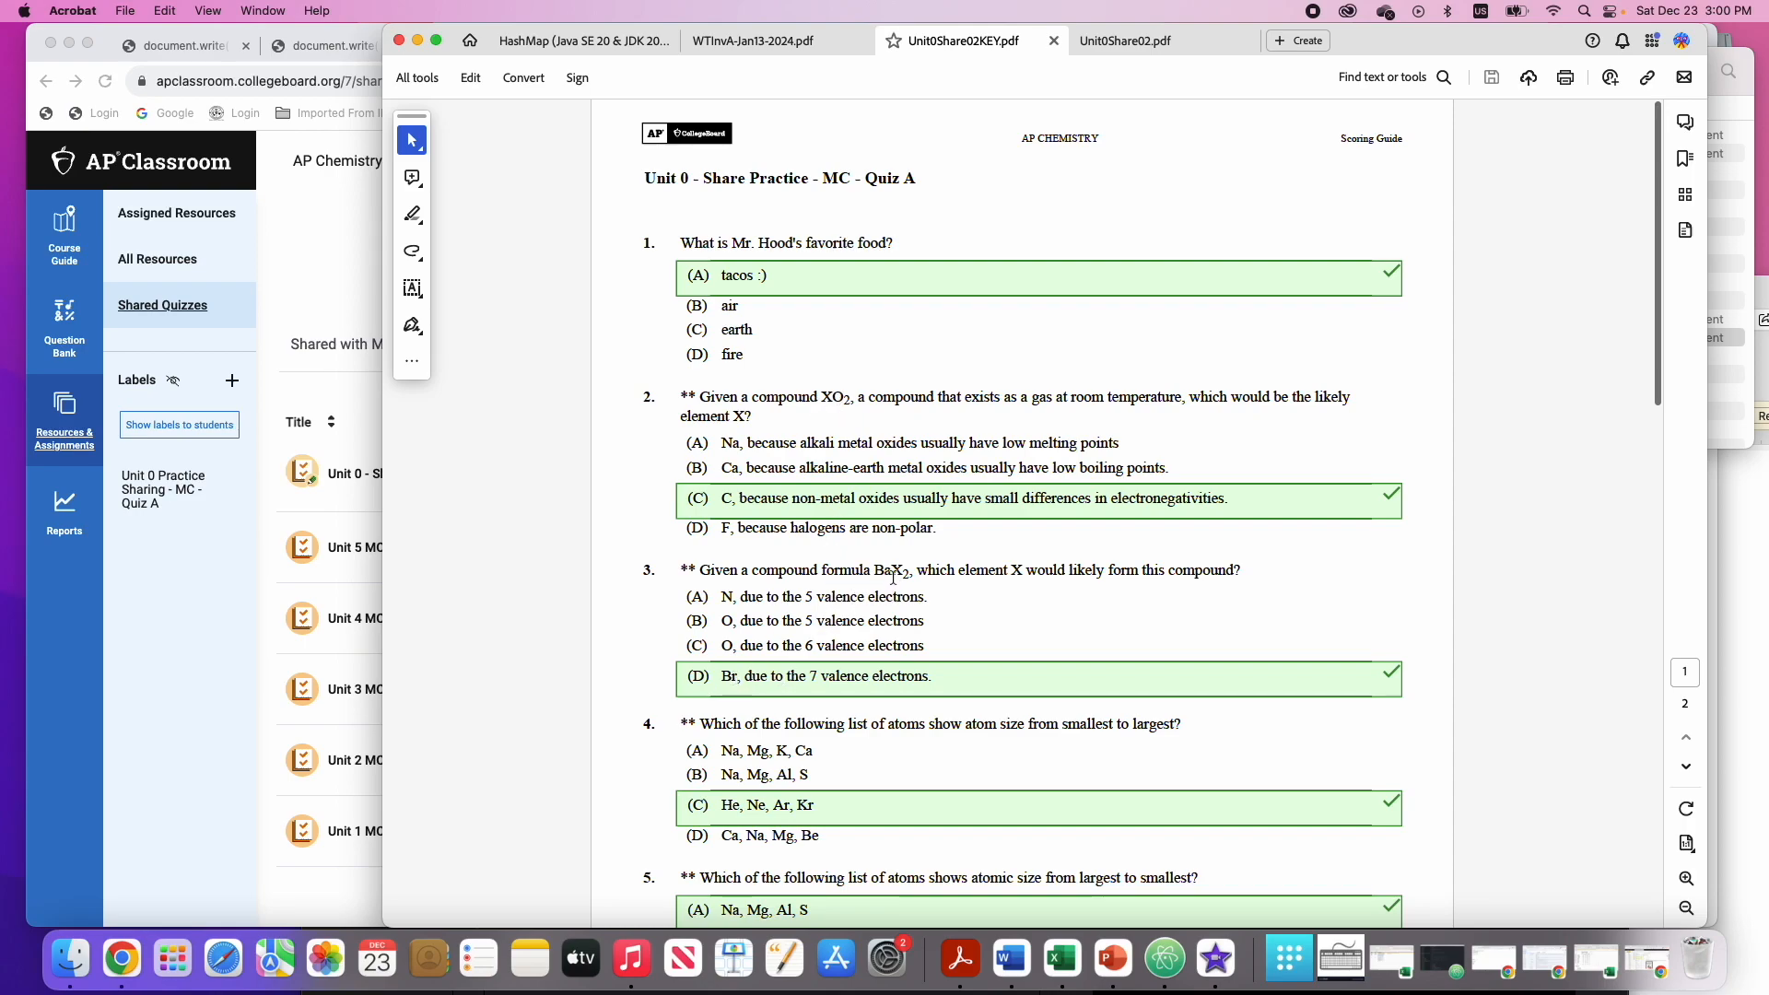
Examine the marked answers in the scoring guide and how question 6 splits across the two pages
scroll(797, 702, "down", 5)
scroll(798, 703, "down", 5)
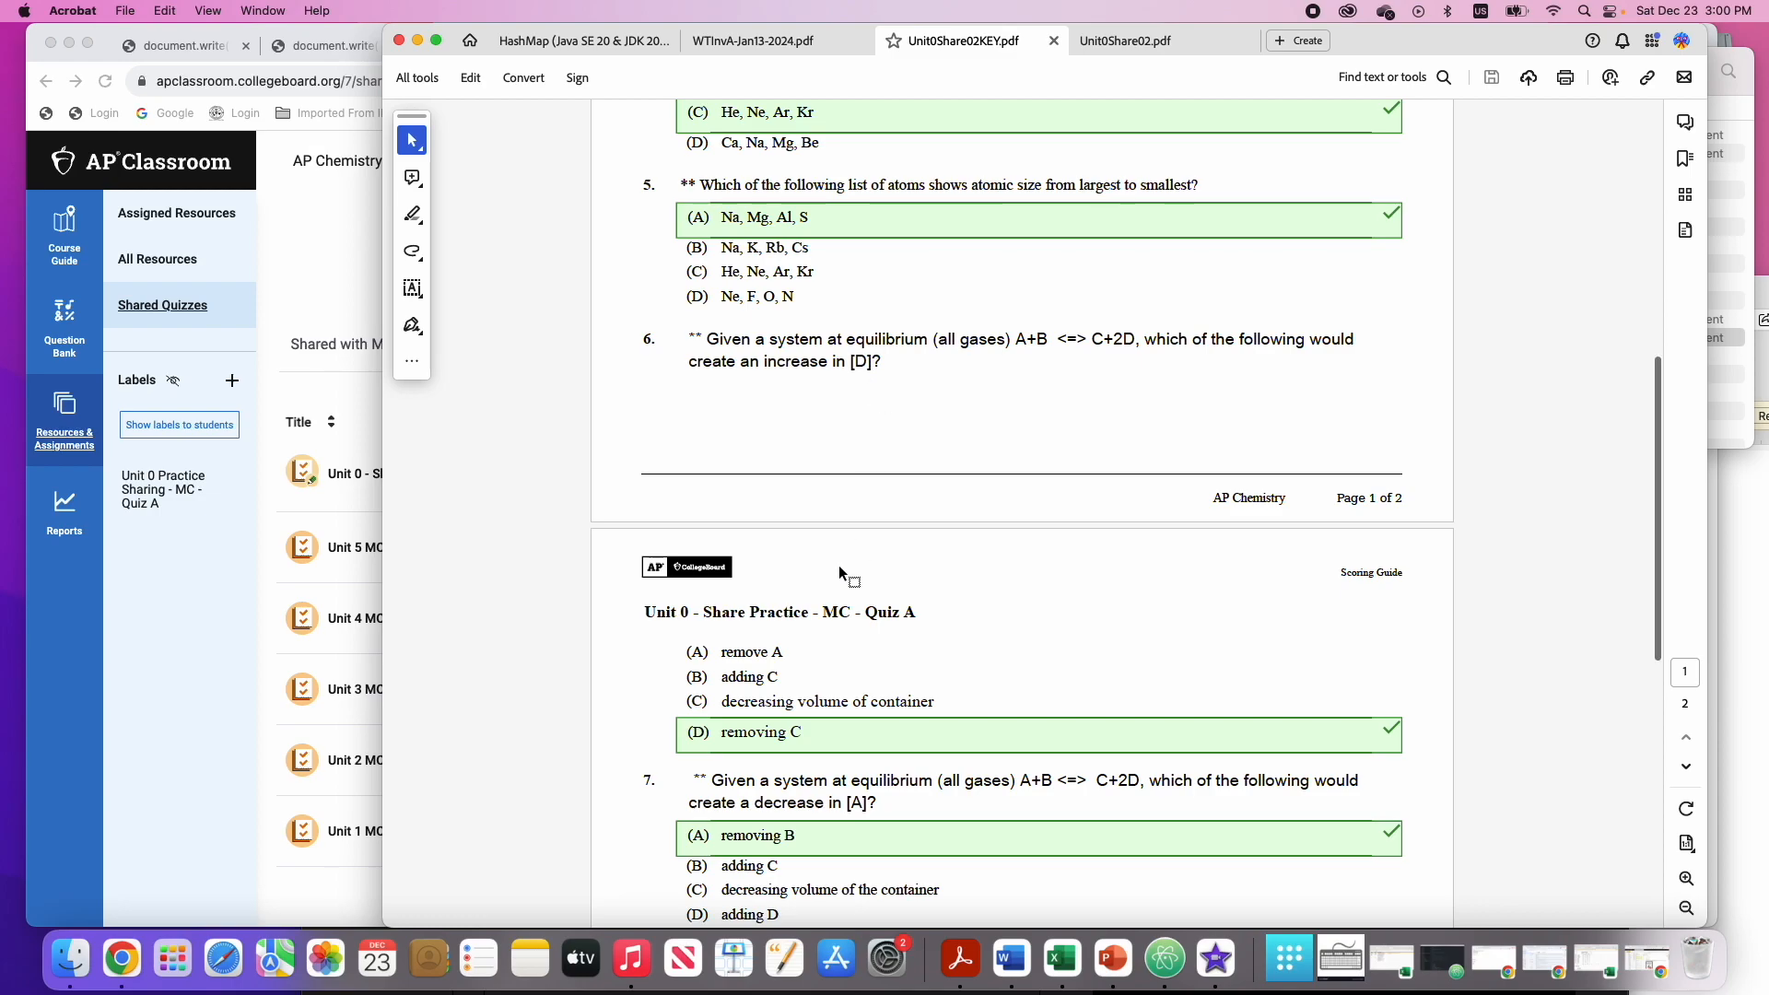
scroll(837, 706, "down", 10)
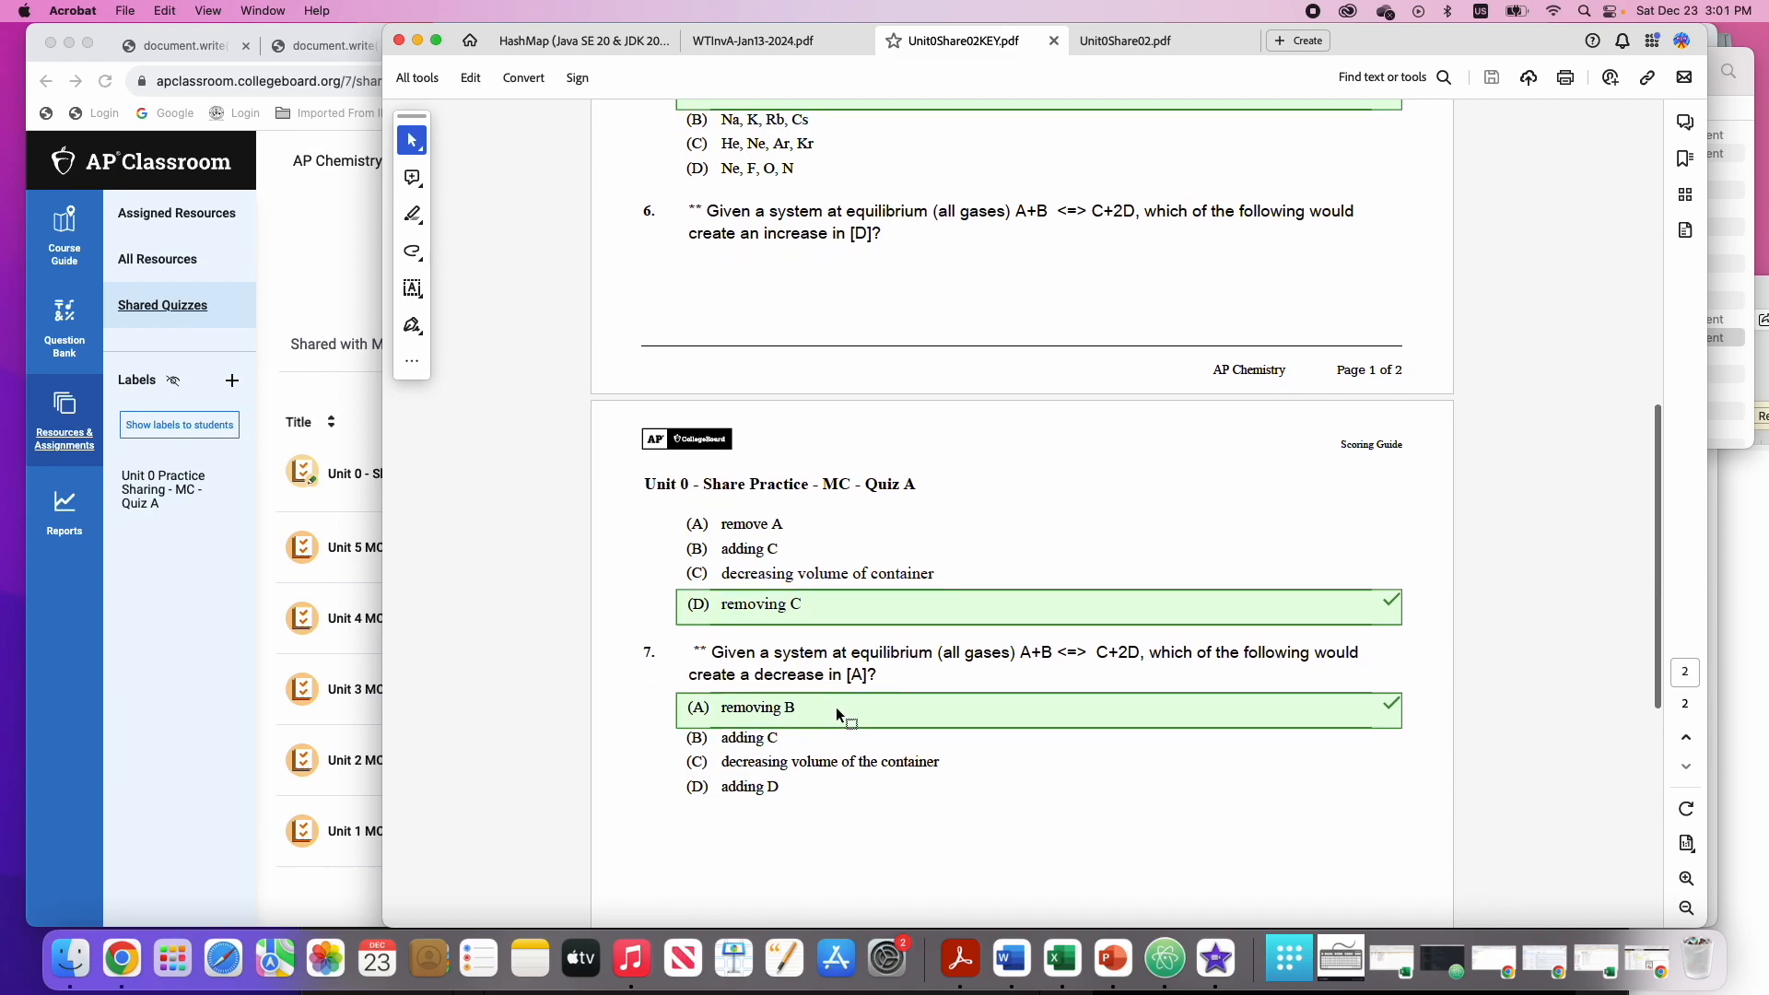
scroll(837, 708, "up", 6)
scroll(836, 708, "down", 7)
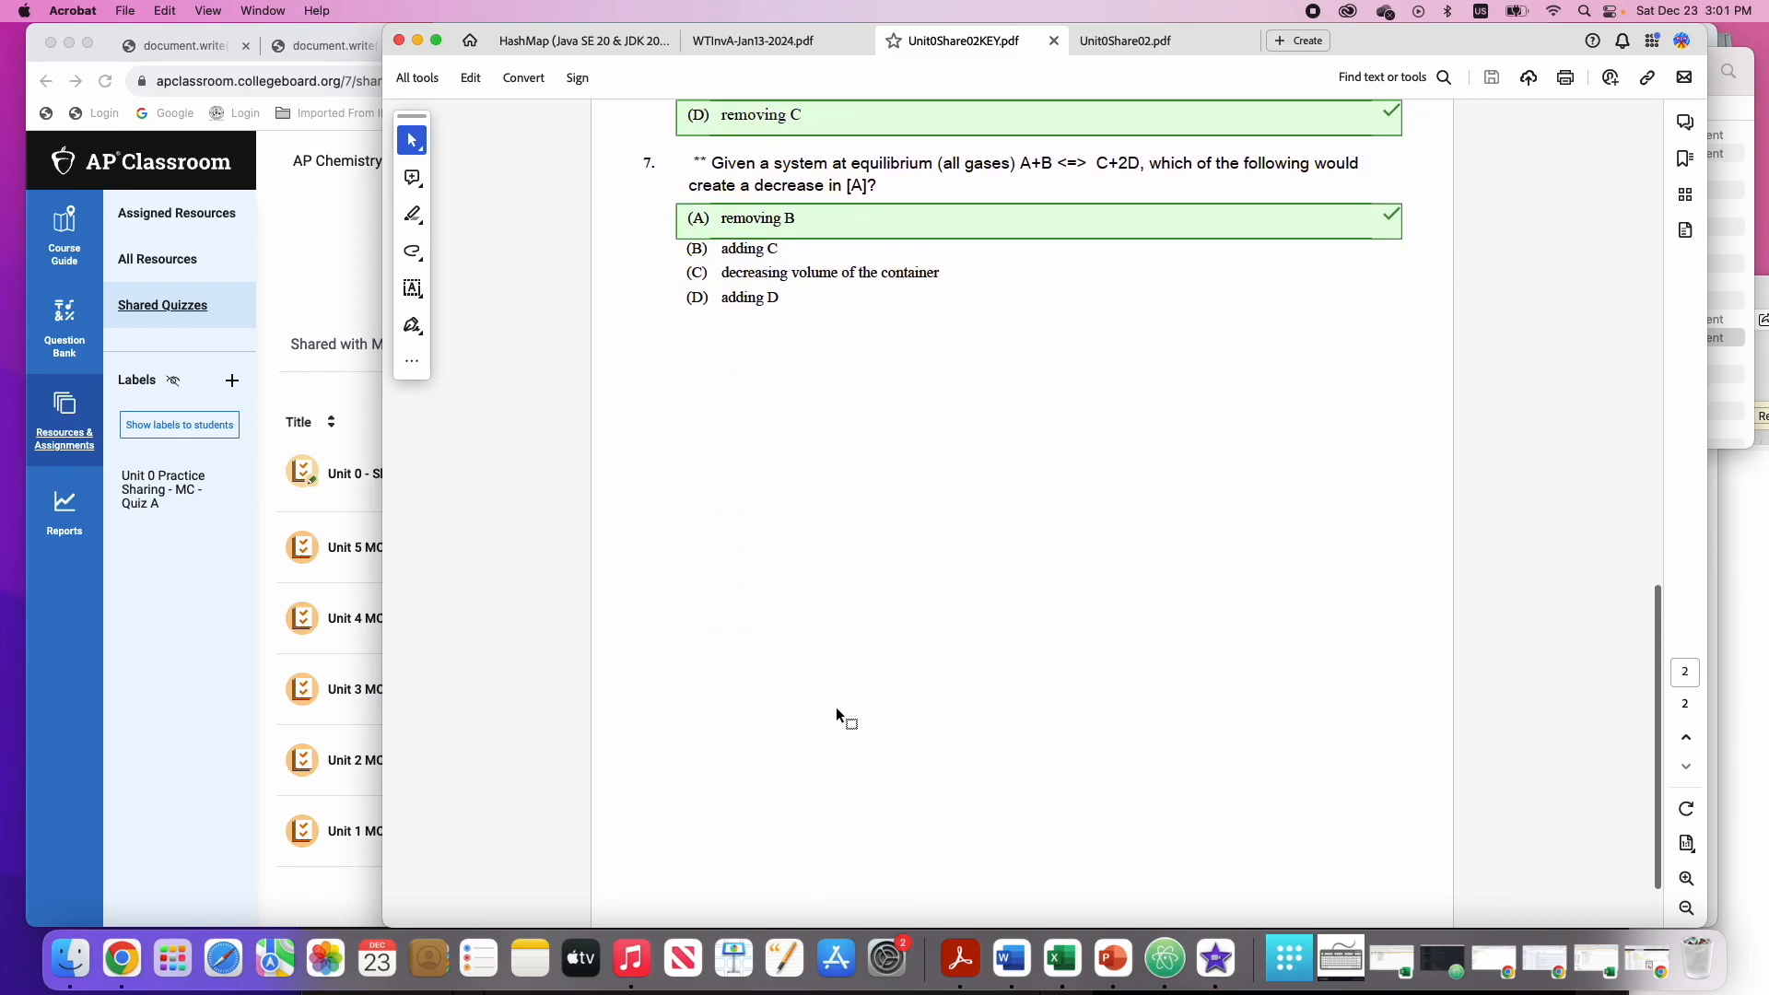
scroll(836, 709, "up", 20)
scroll(836, 708, "down", 15)
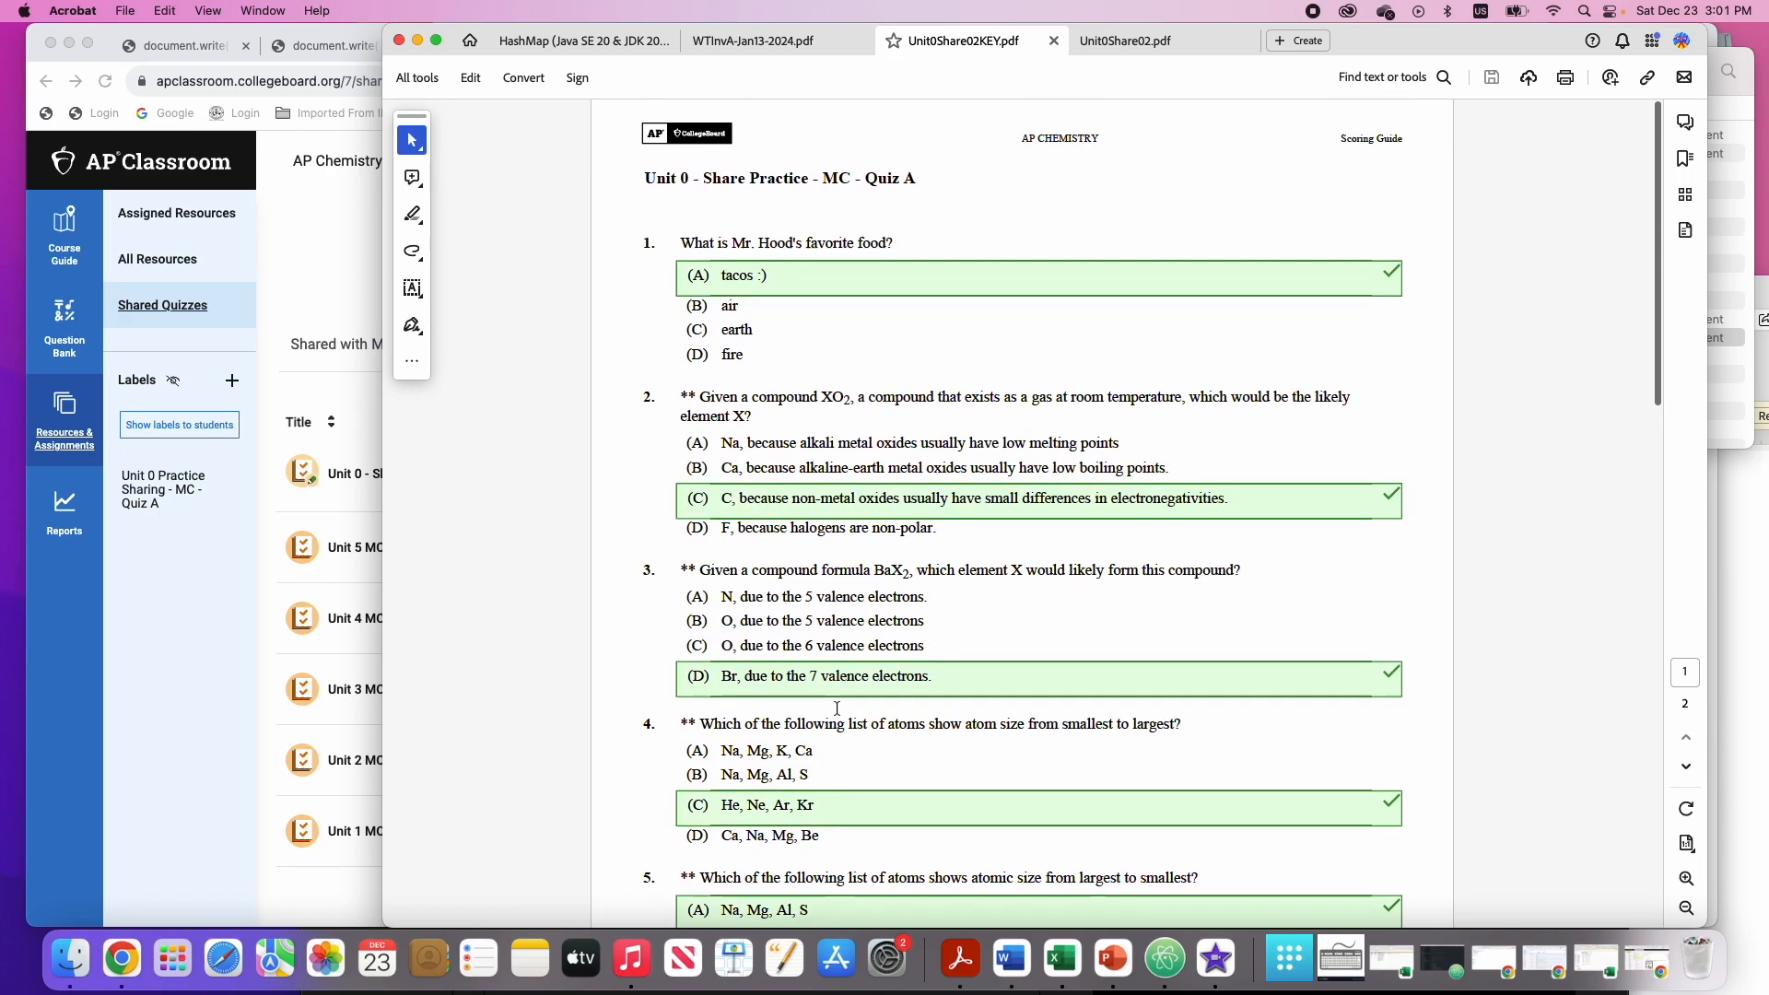
scroll(837, 706, "up", 7)
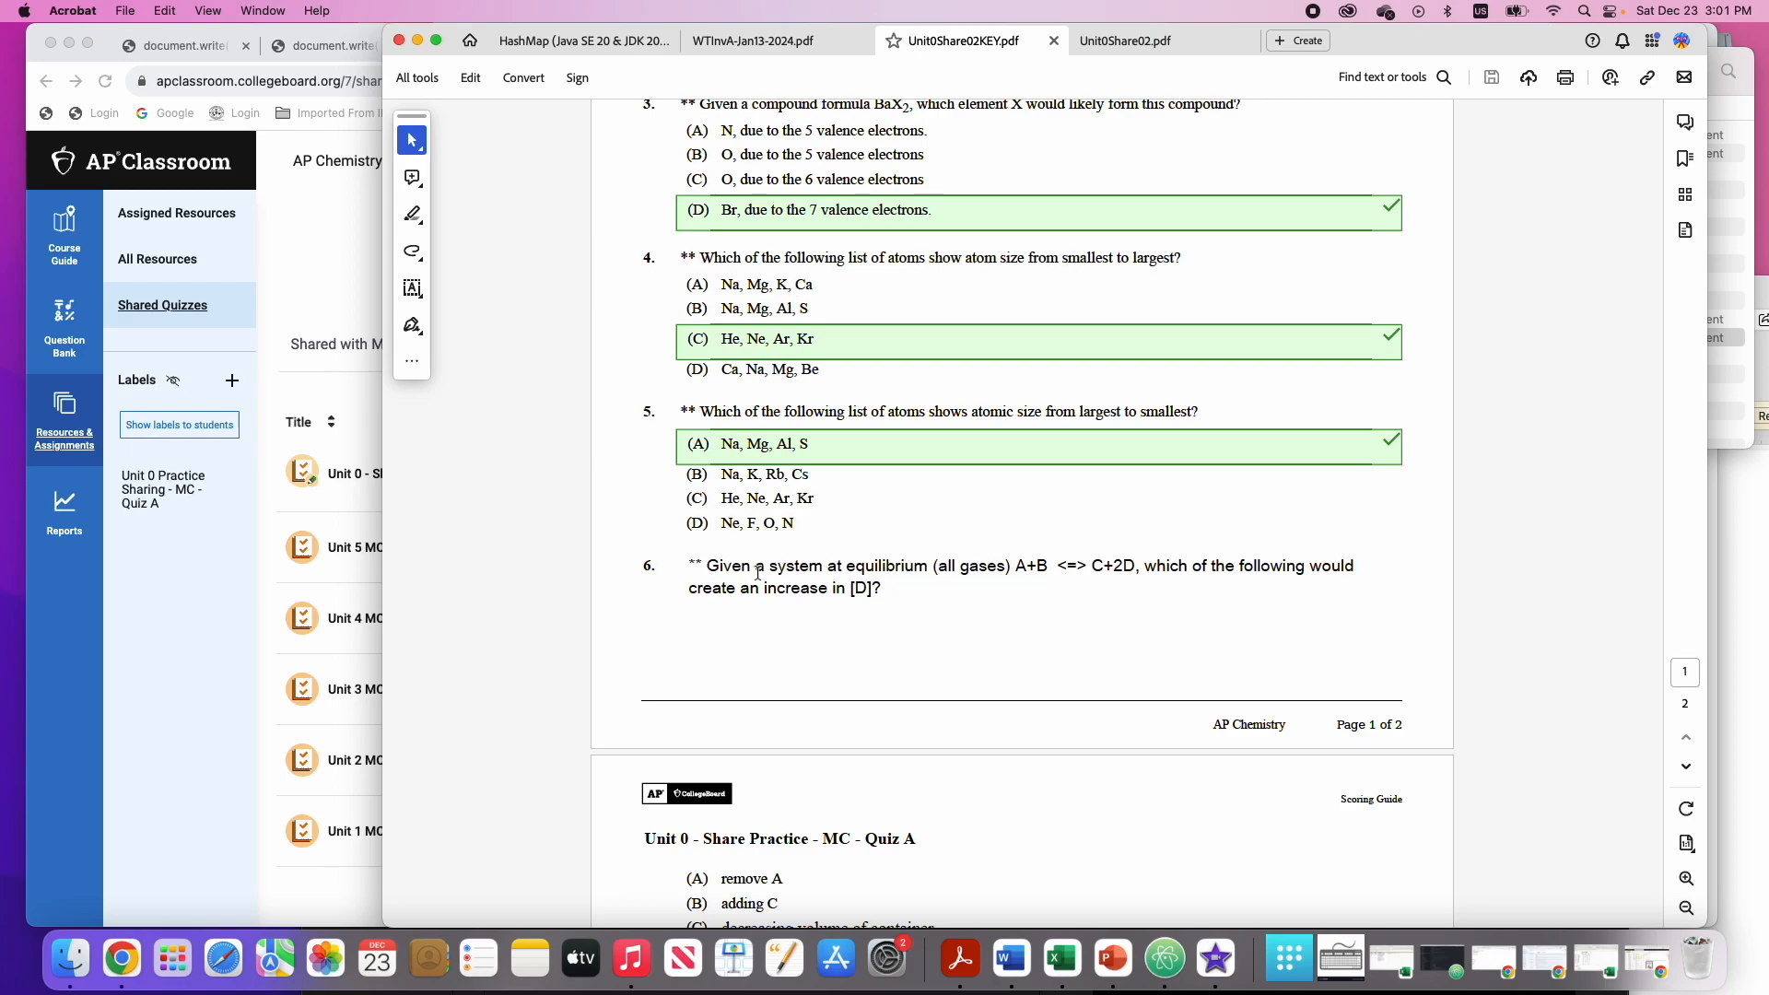
scroll(769, 553, "down", 2)
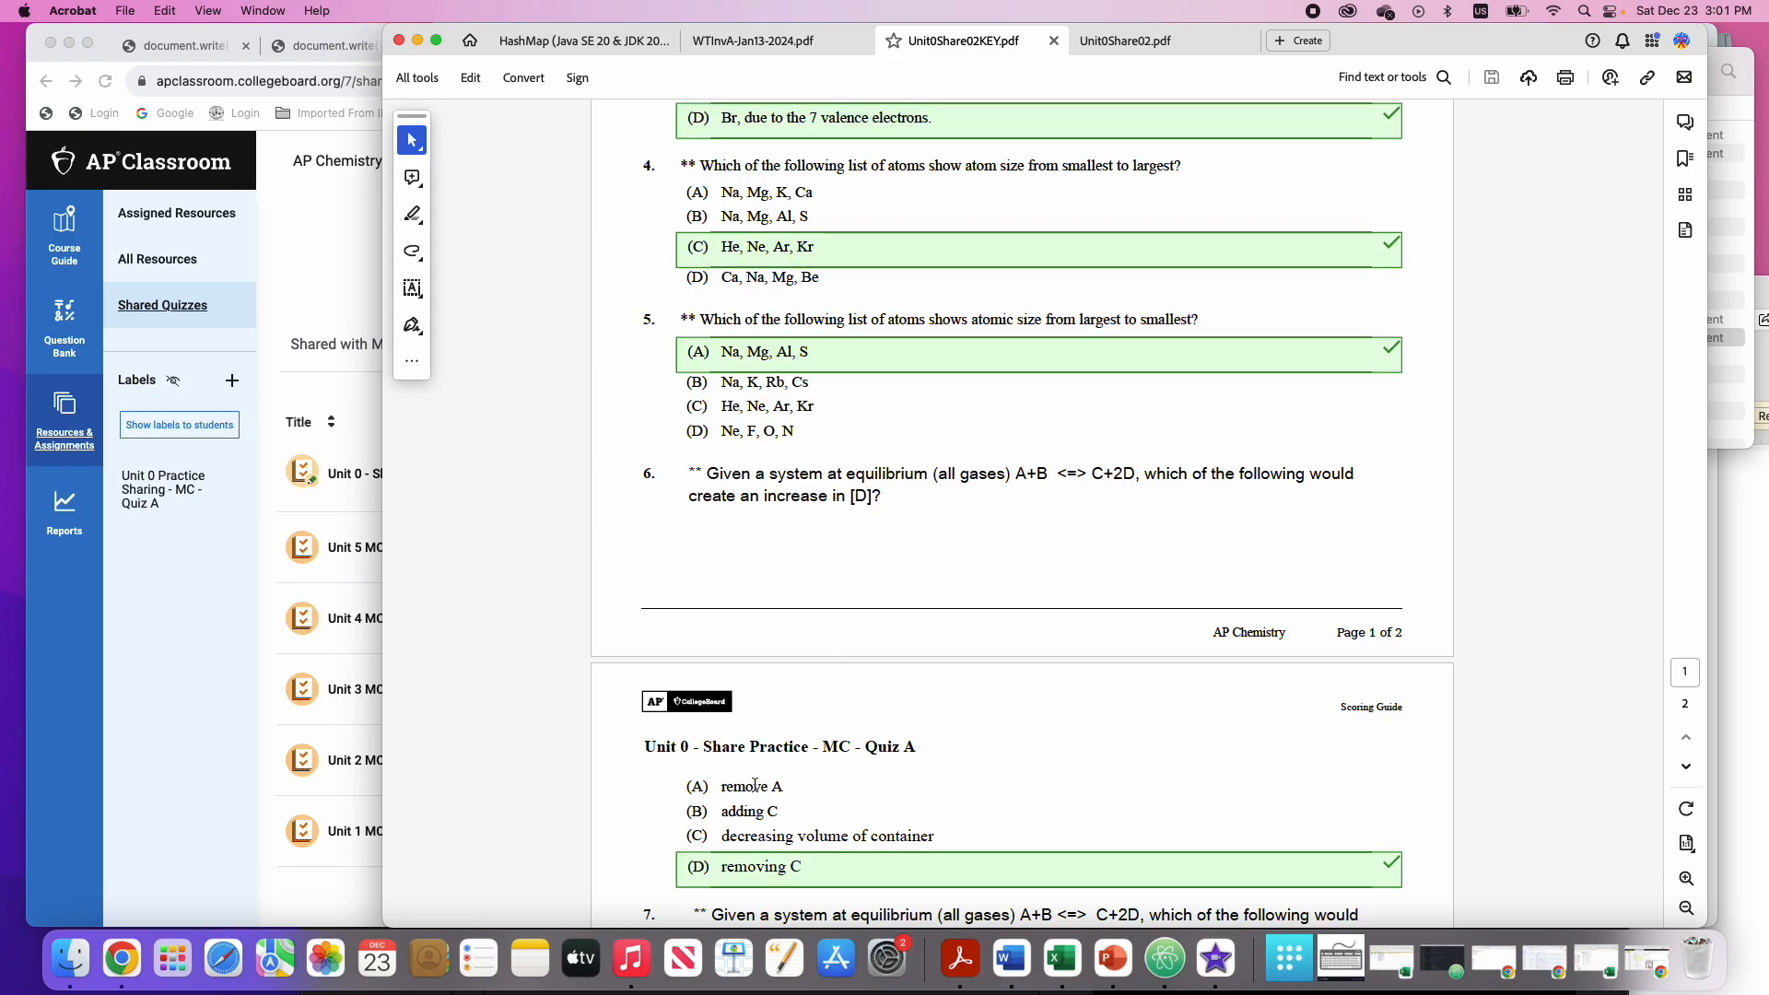
scroll(754, 783, "down", 3)
scroll(754, 783, "up", 9)
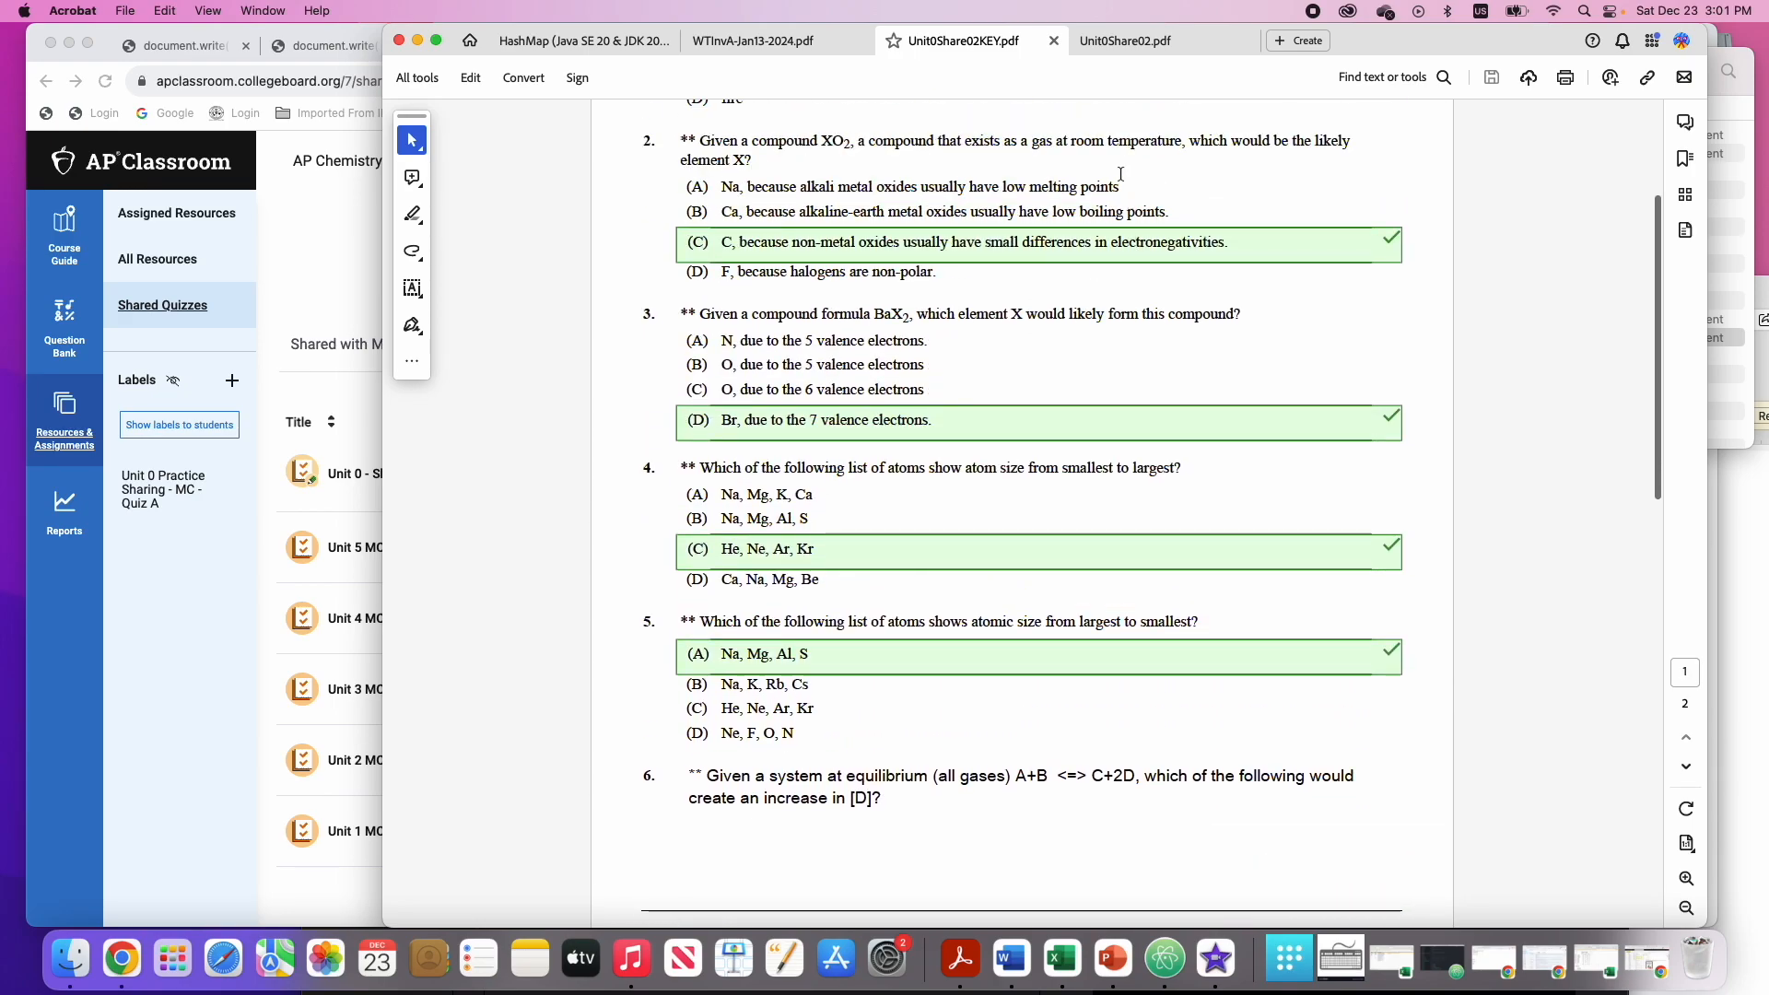
Move the Acrobat window out of the way, switch to the APSharedQuiz document in Word and read its Ideas list
left_click_drag(1341, 41, 1396, 914)
left_click_drag(1250, 76, 1263, 903)
left_click_drag(1732, 300, 1523, 184)
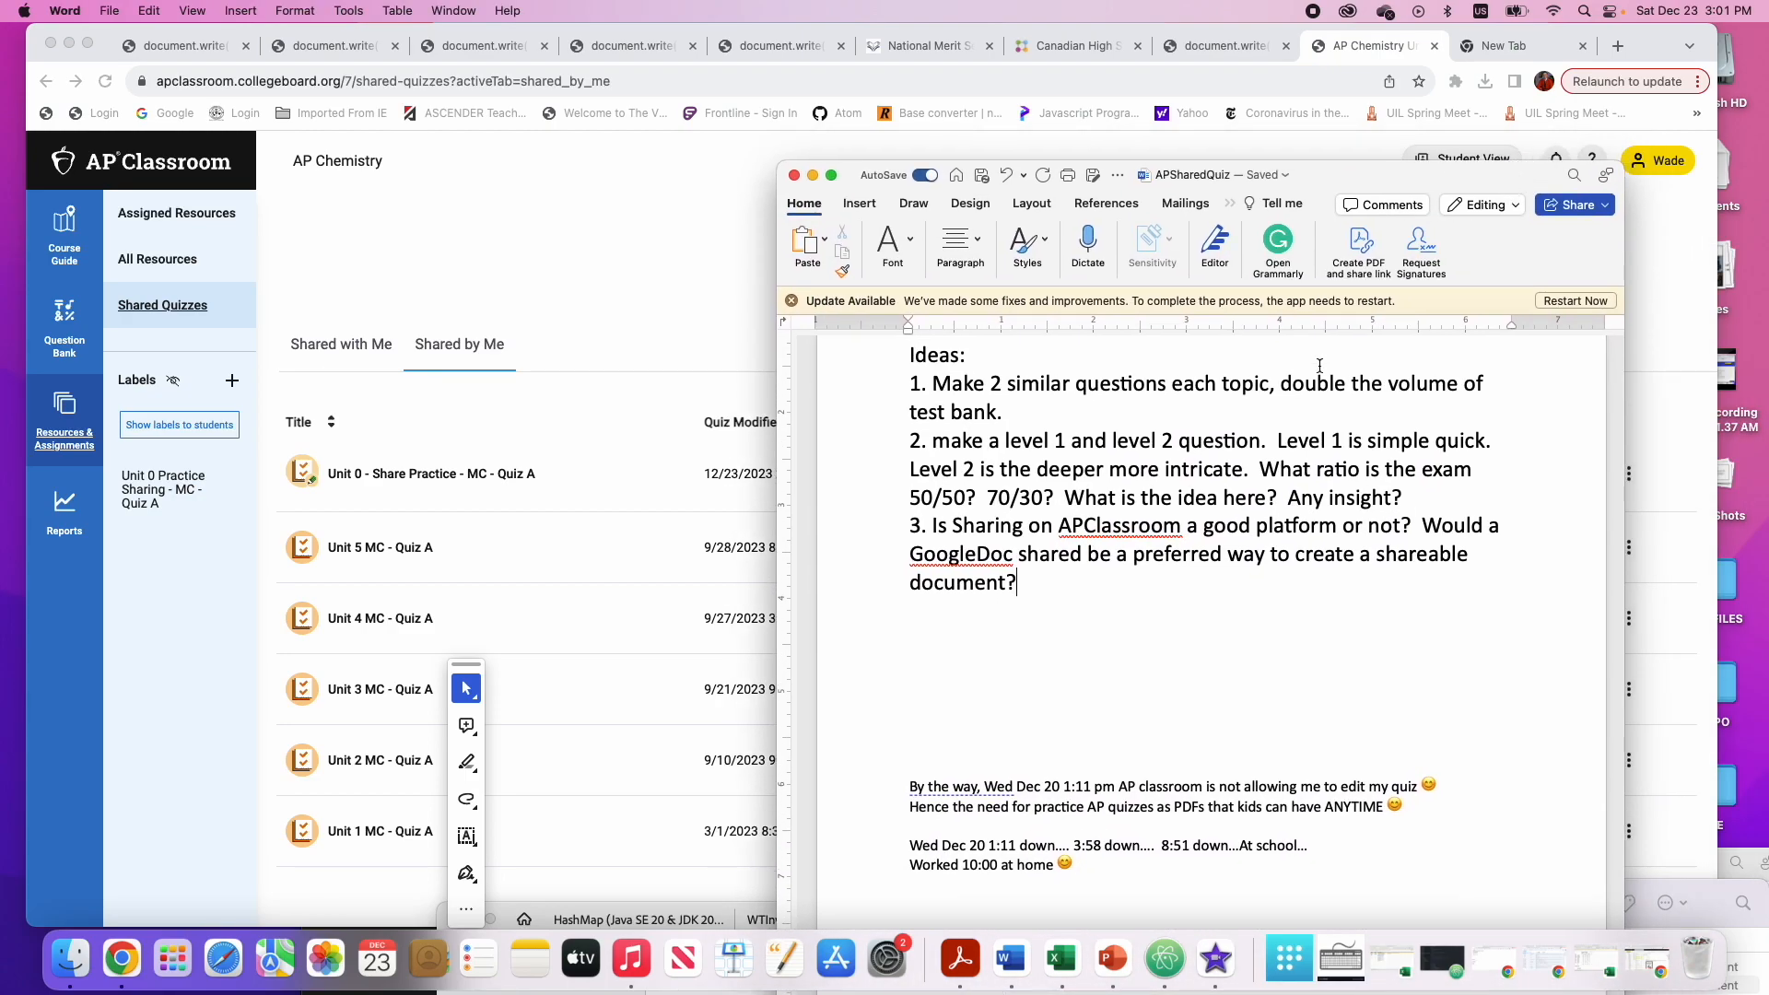
scroll(1320, 366, "up", 3)
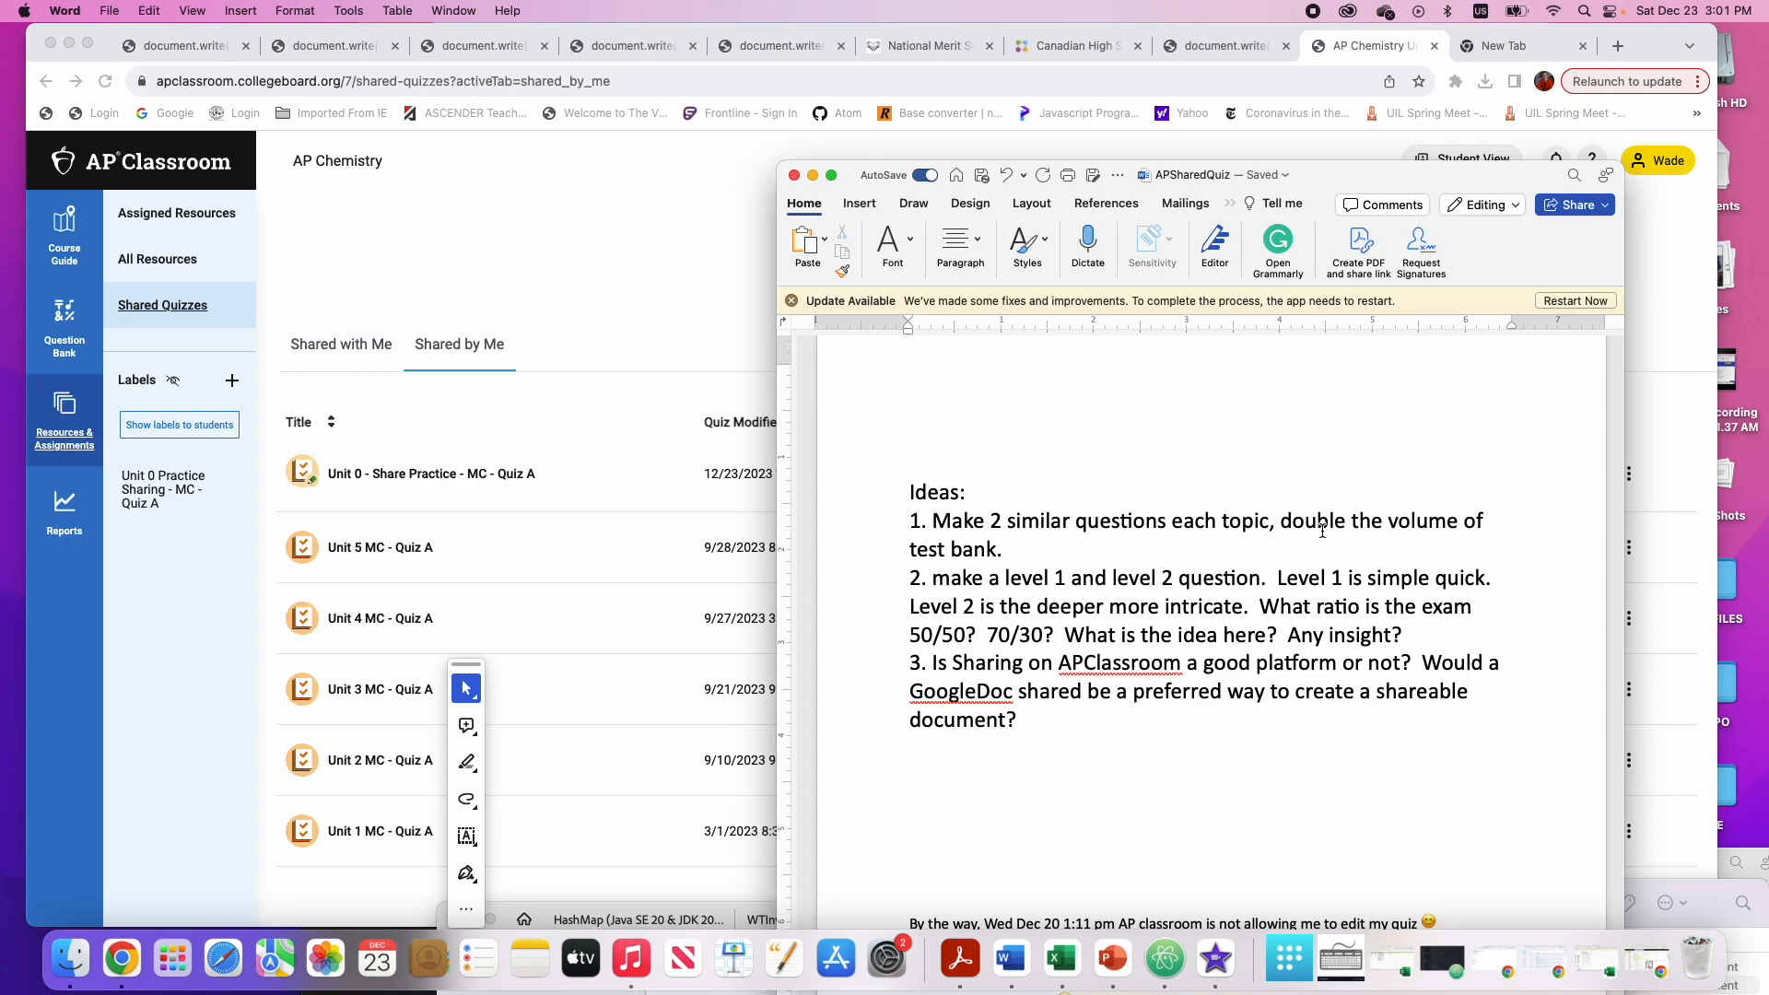
scroll(1010, 584, "down", 2)
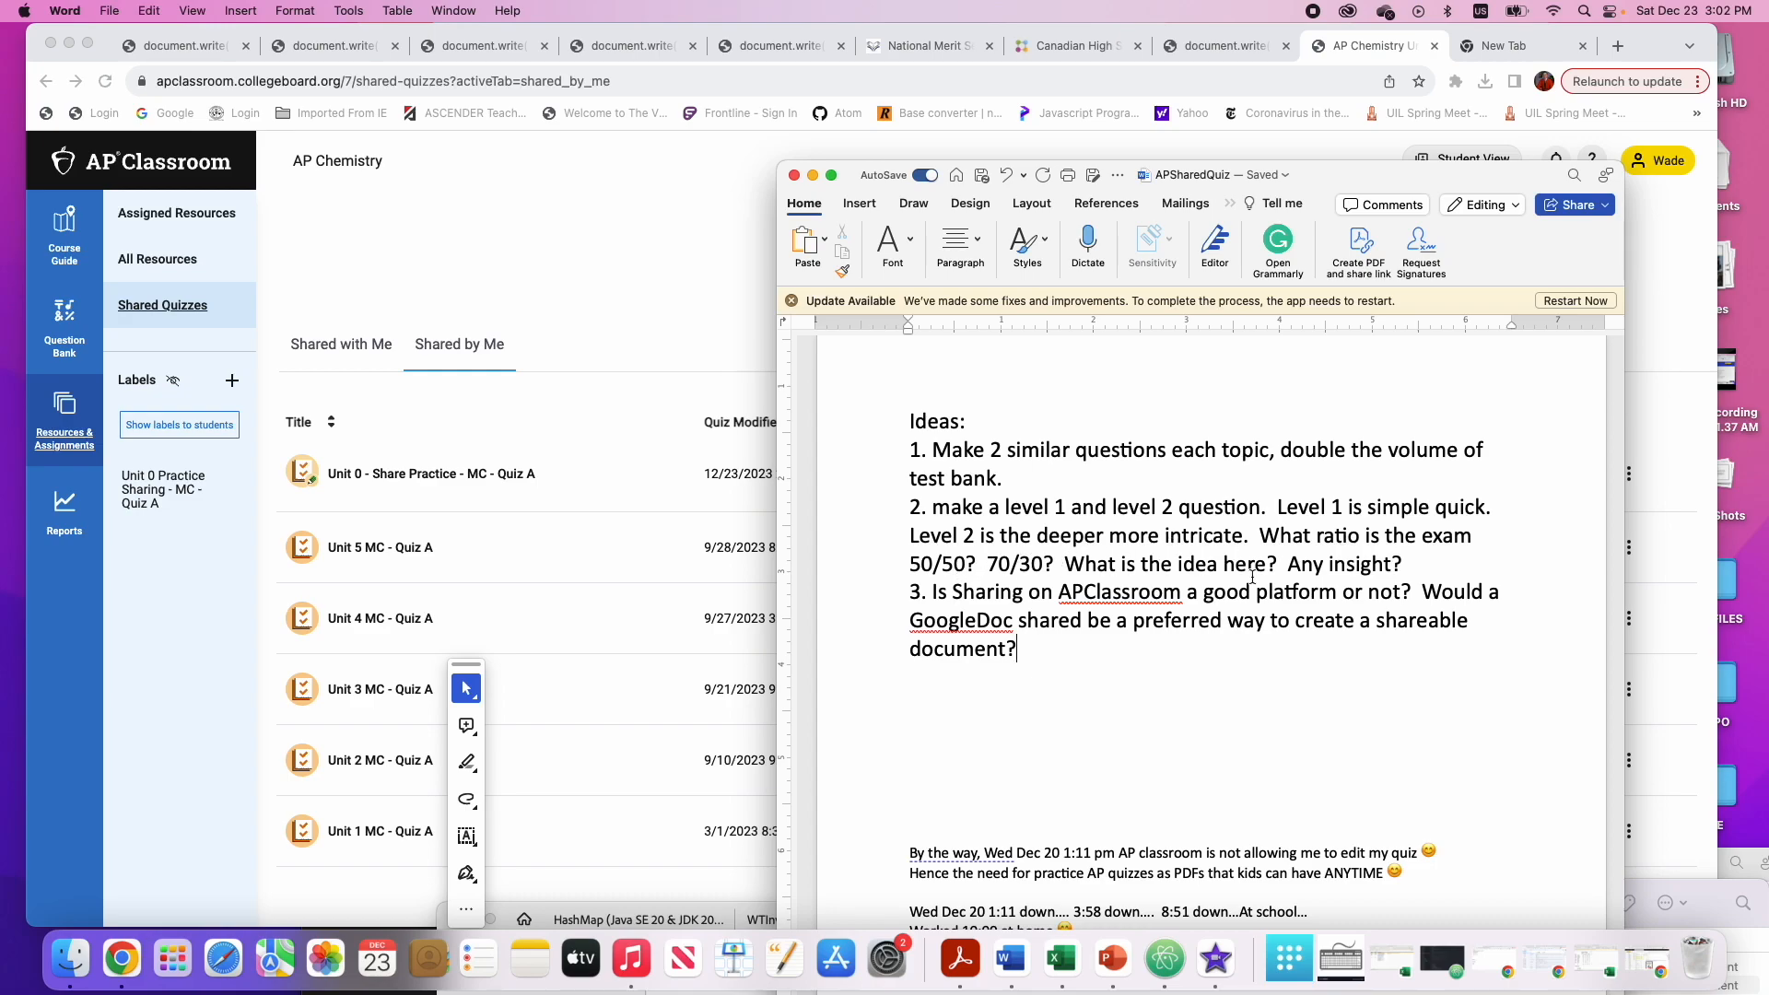
double_click(1180, 590)
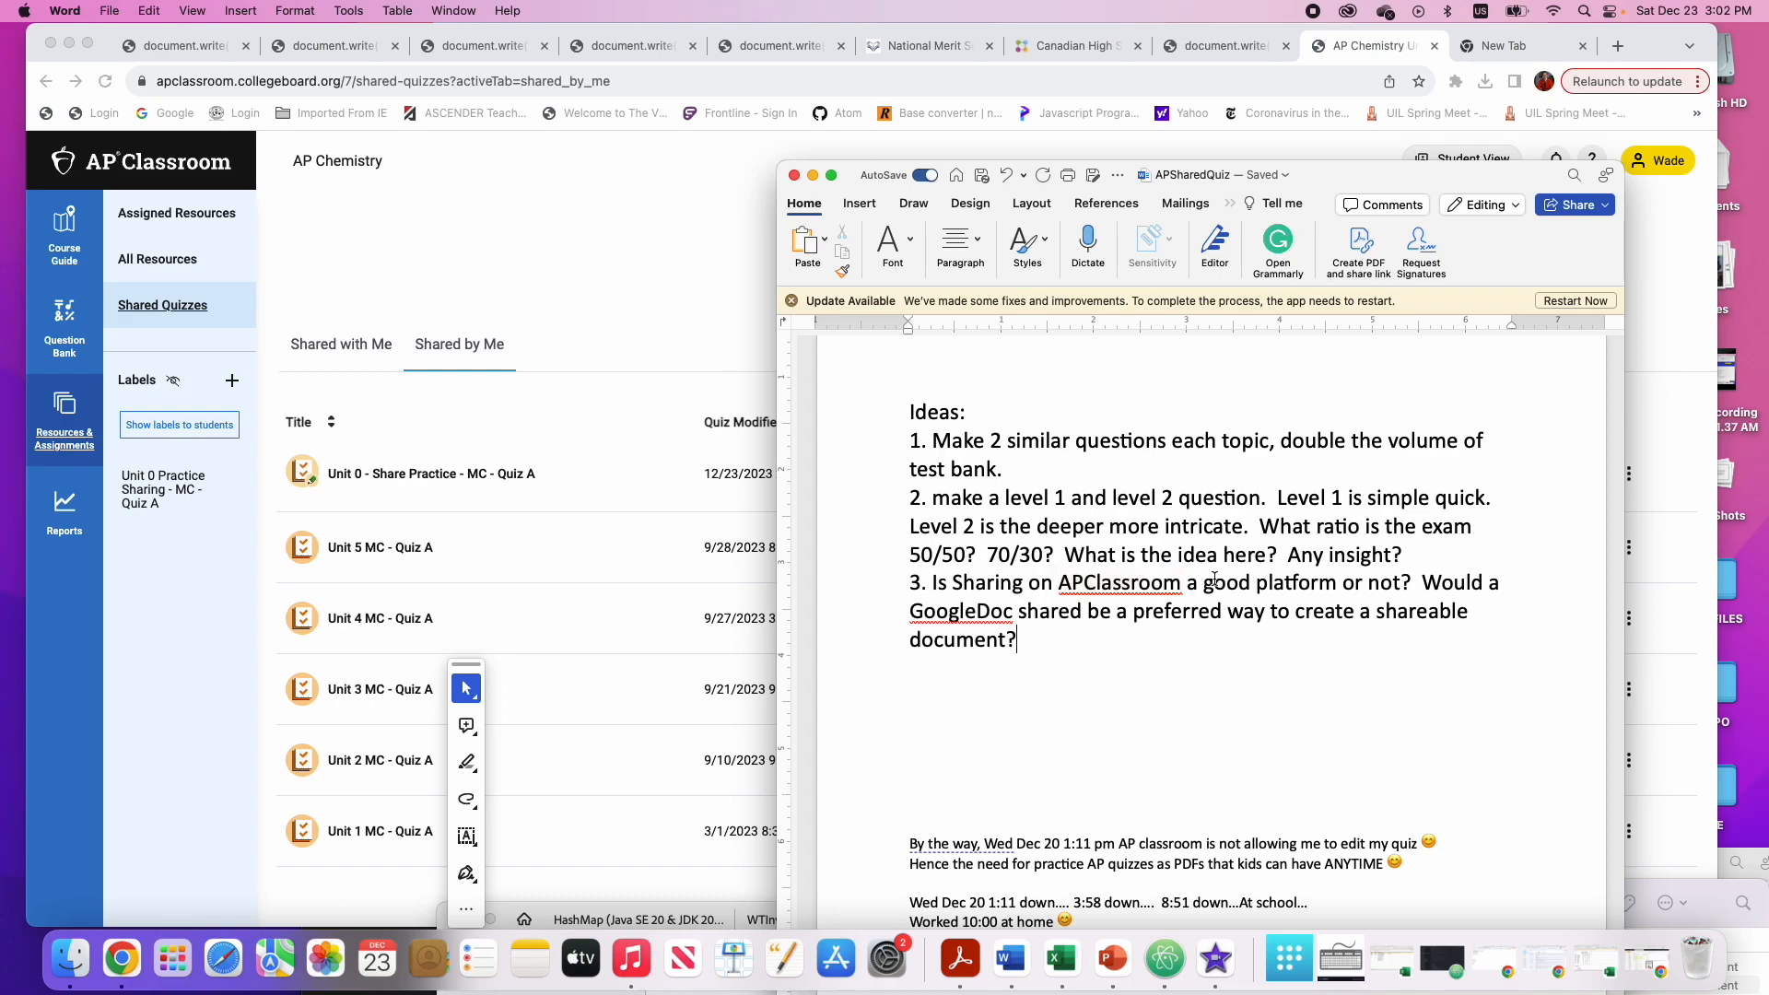
left_click(1412, 582)
scroll(1266, 627, "down", 3)
Return to the start of the document to read the APShare01 goal statement, and place the window beside the quiz titles
scroll(1266, 628, "up", 20)
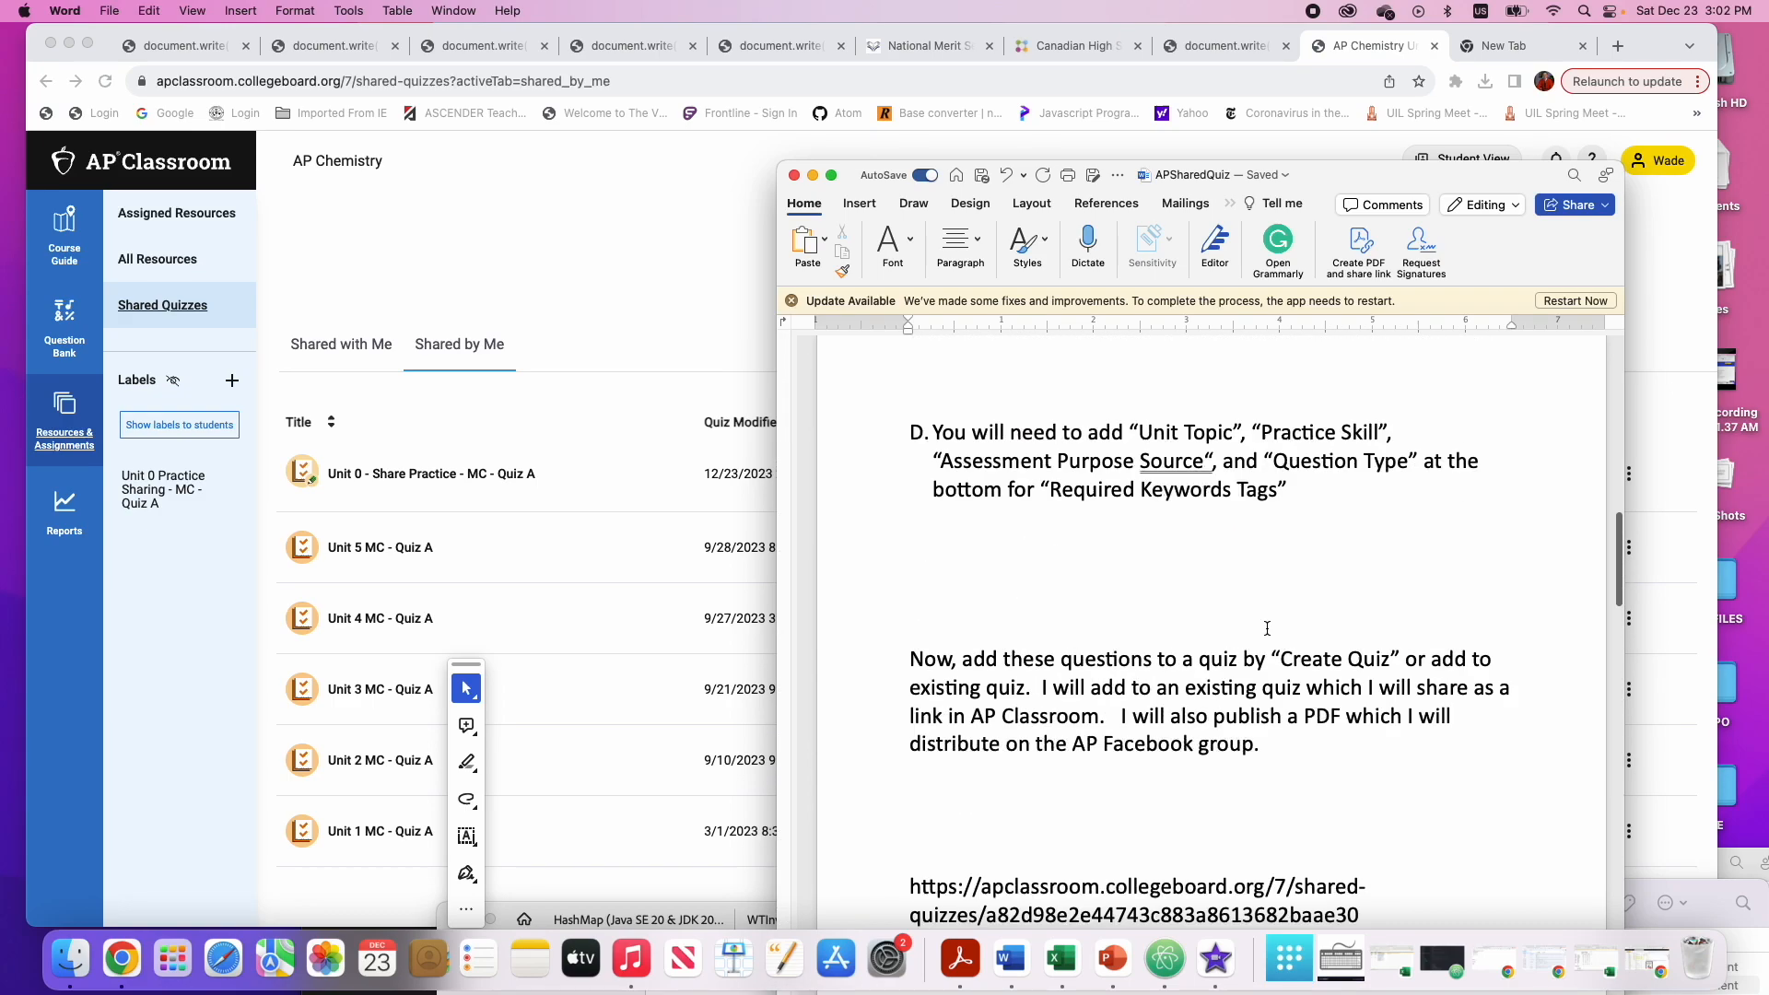
scroll(1267, 628, "down", 3)
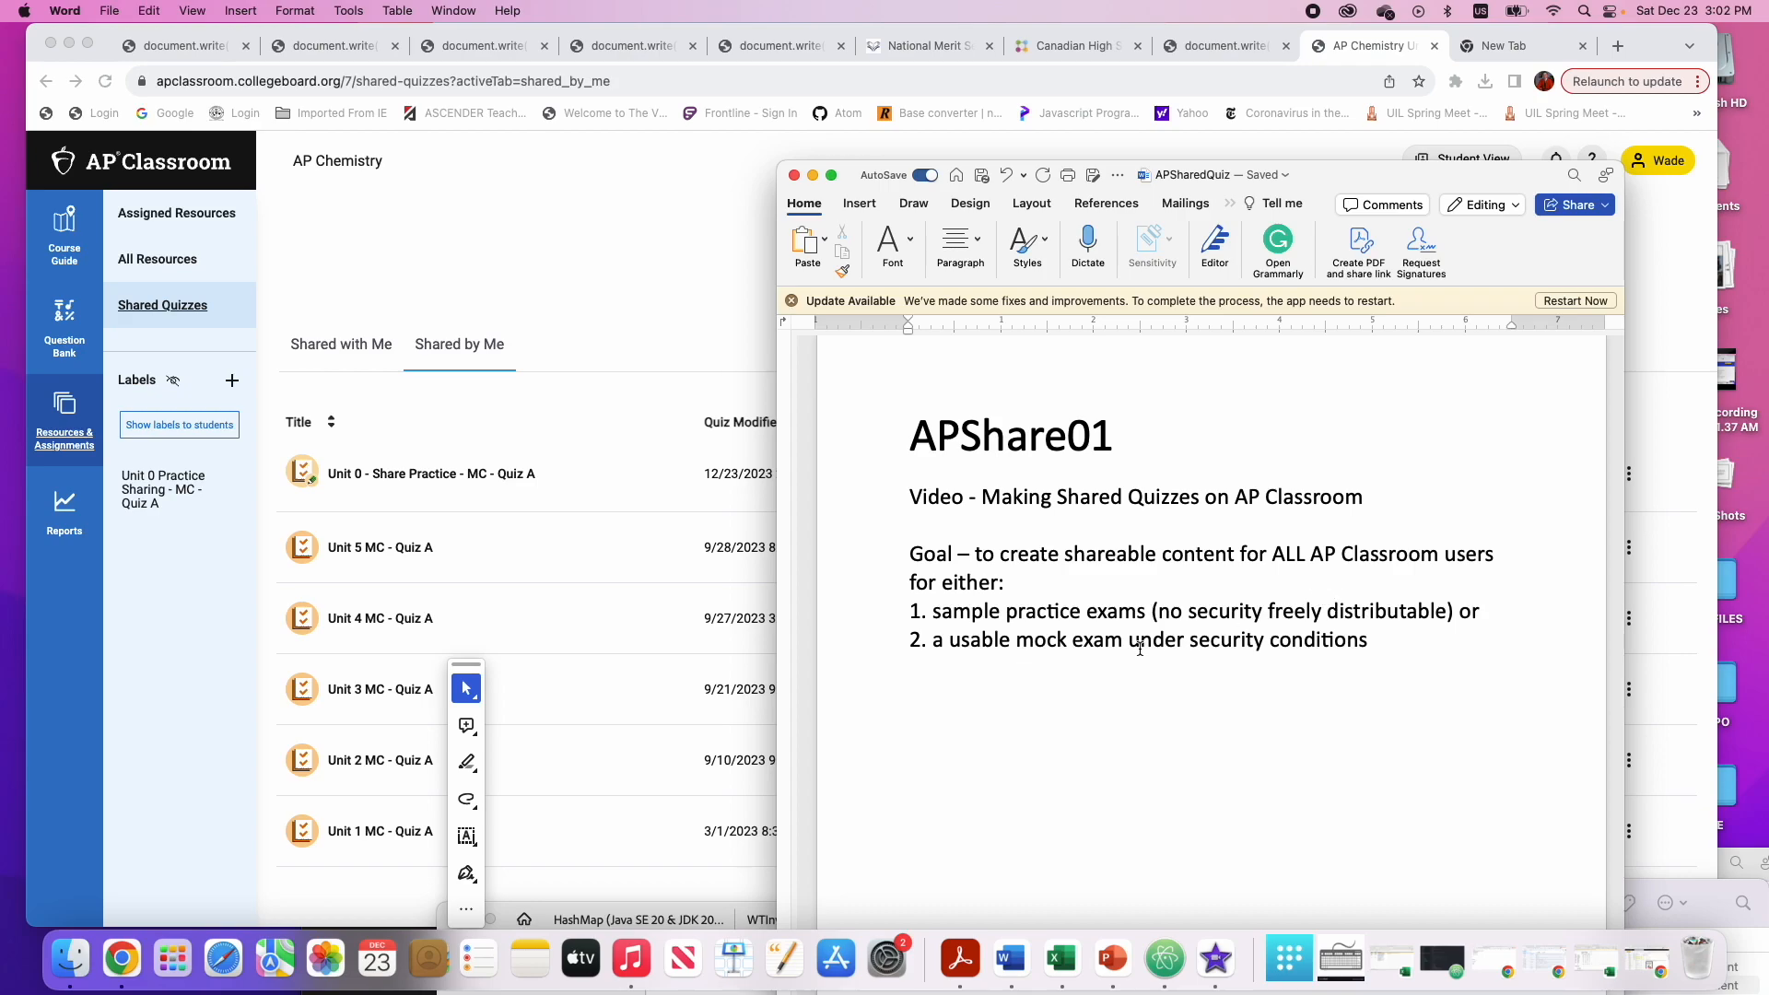
left_click_drag(1338, 191, 1417, 228)
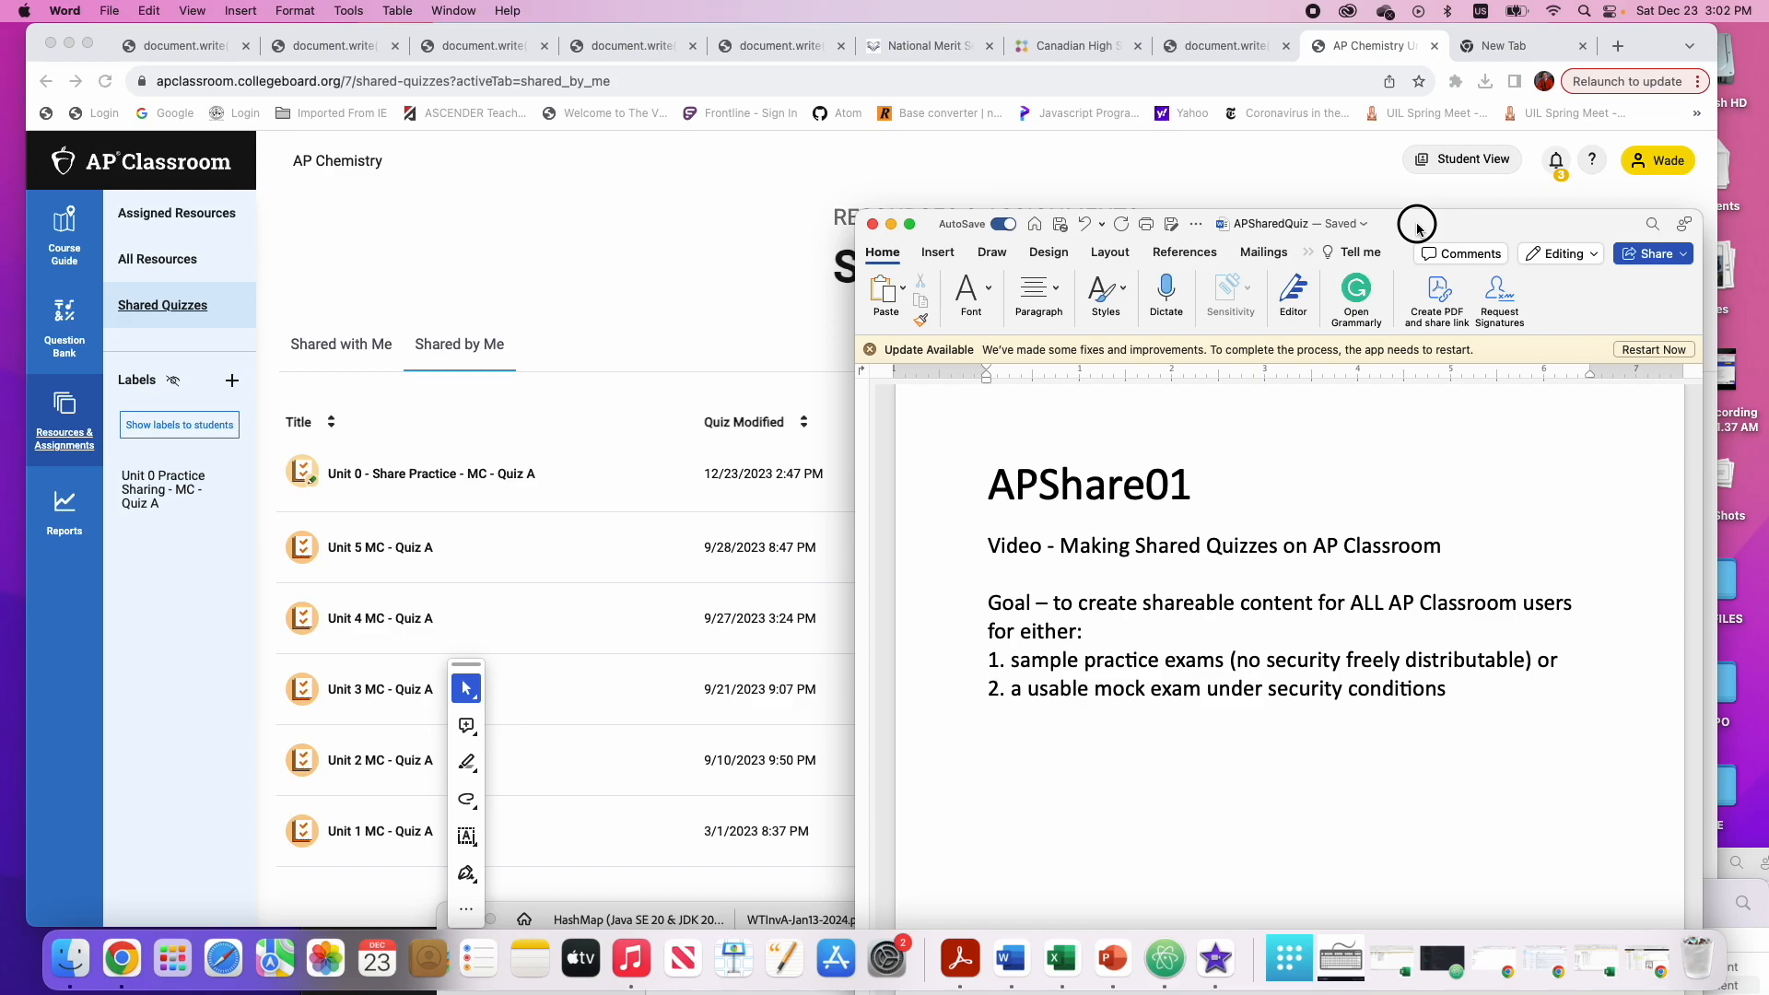
left_click_drag(1417, 228, 1473, 152)
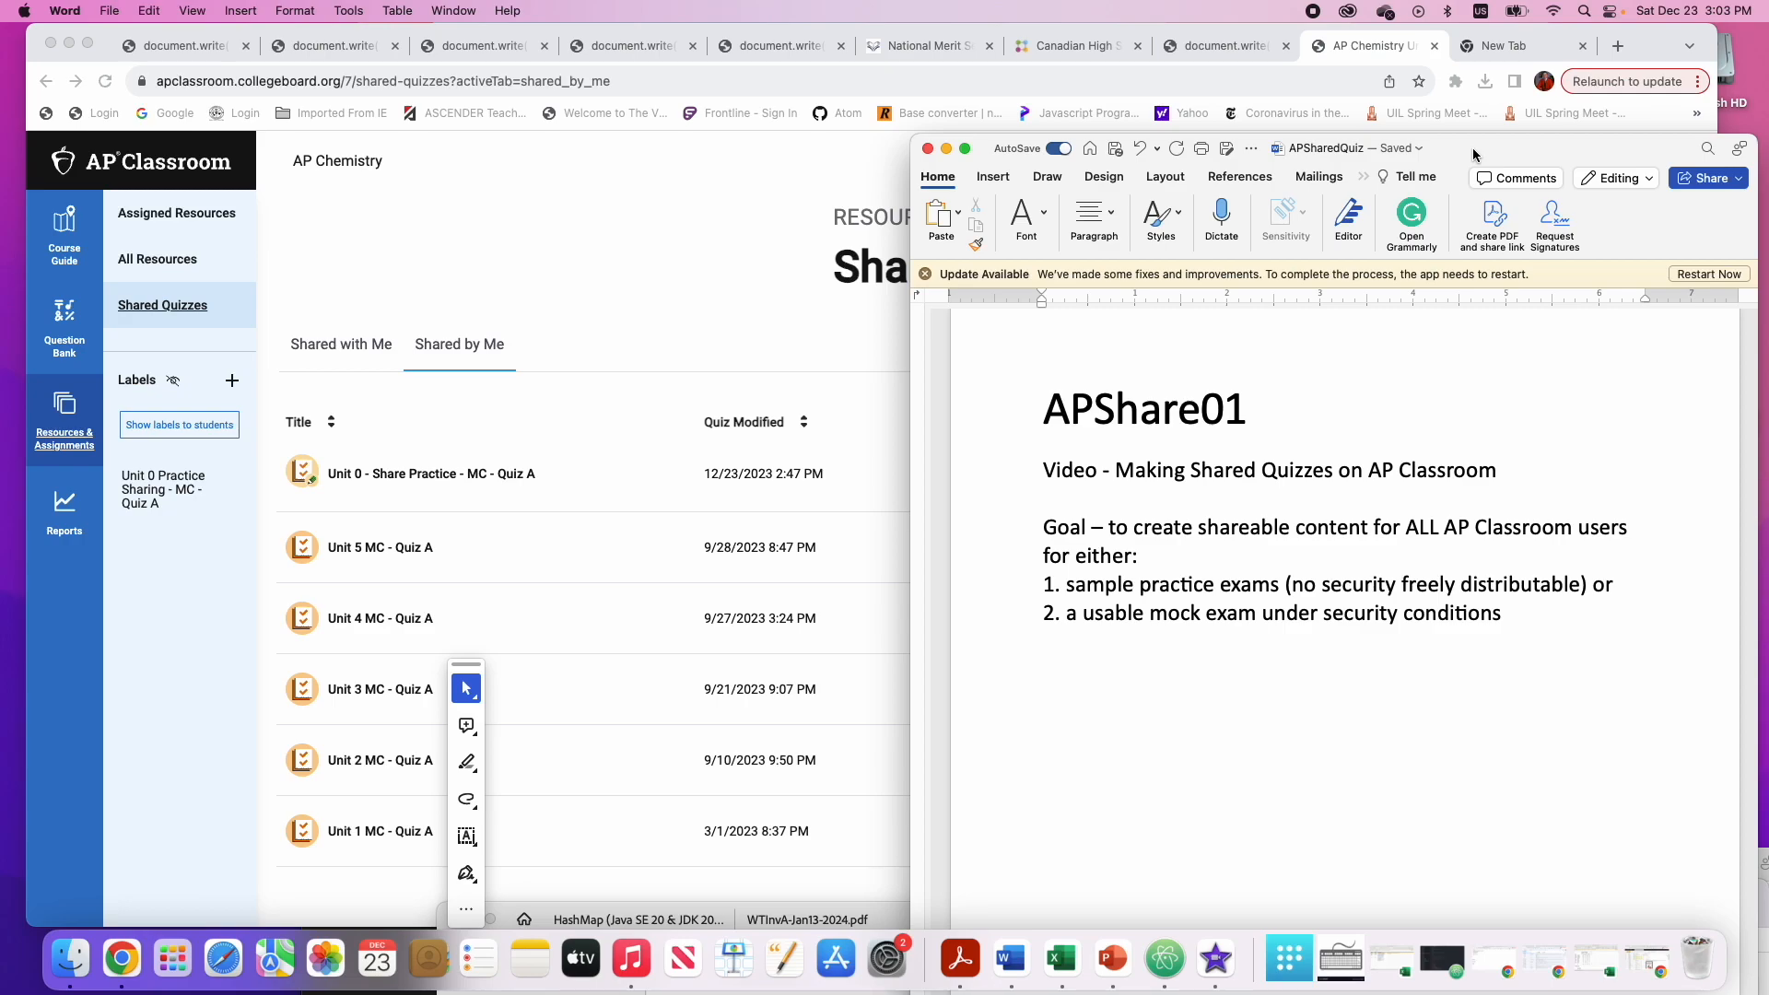
mouse_move(1474, 152)
left_mouse_down()
mouse_move(1406, 32)
mouse_move(1471, 150)
left_mouse_up()
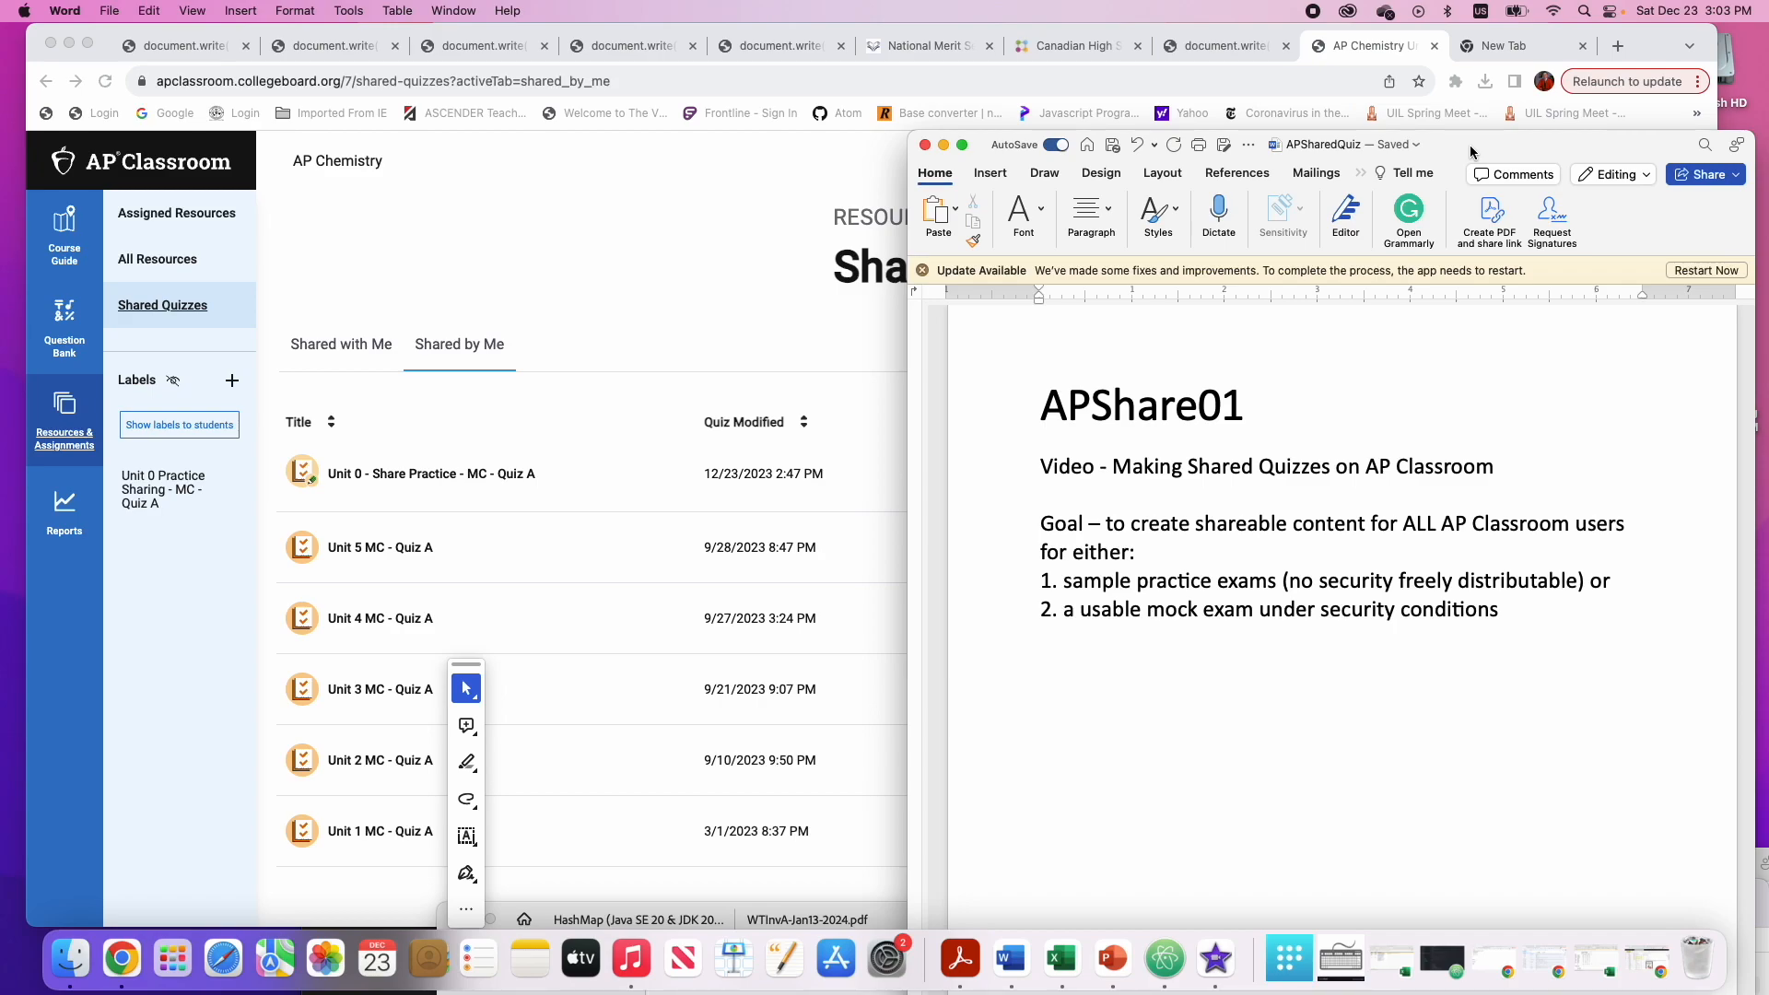
mouse_move(1468, 146)
left_mouse_down()
mouse_move(1415, 127)
mouse_move(1481, 120)
mouse_move(1457, 121)
mouse_move(1481, 152)
mouse_move(1437, 151)
mouse_move(1469, 153)
left_mouse_up()
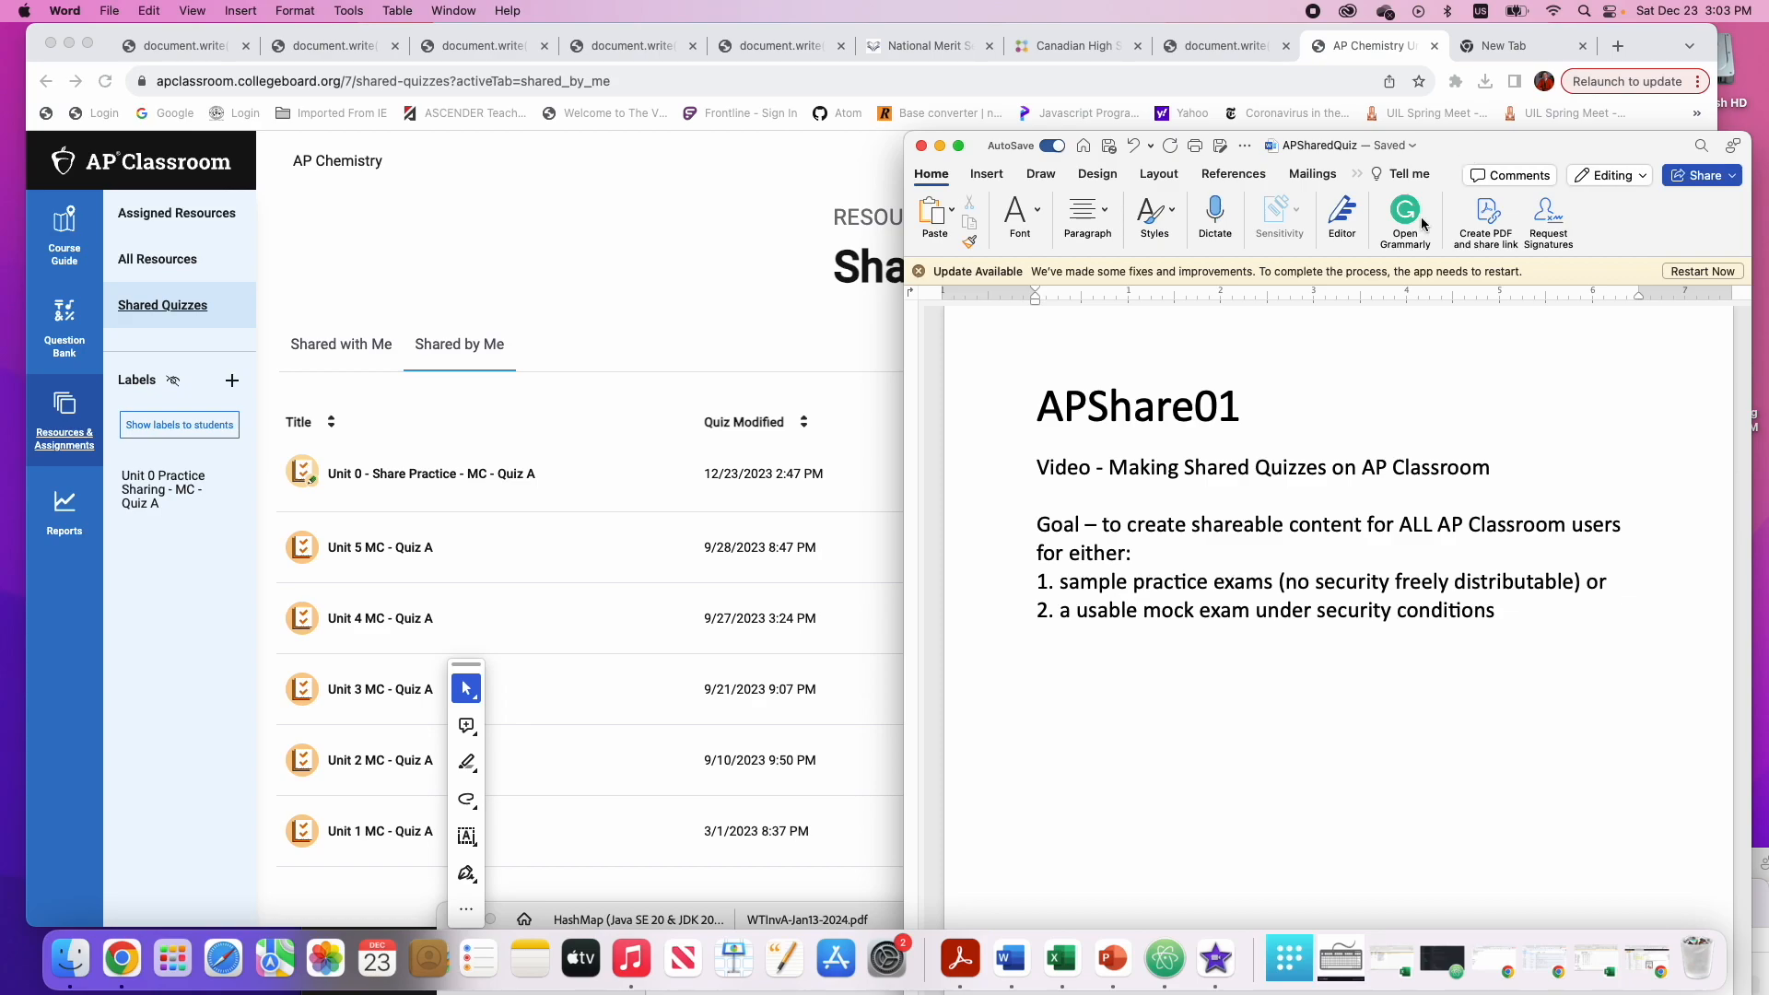